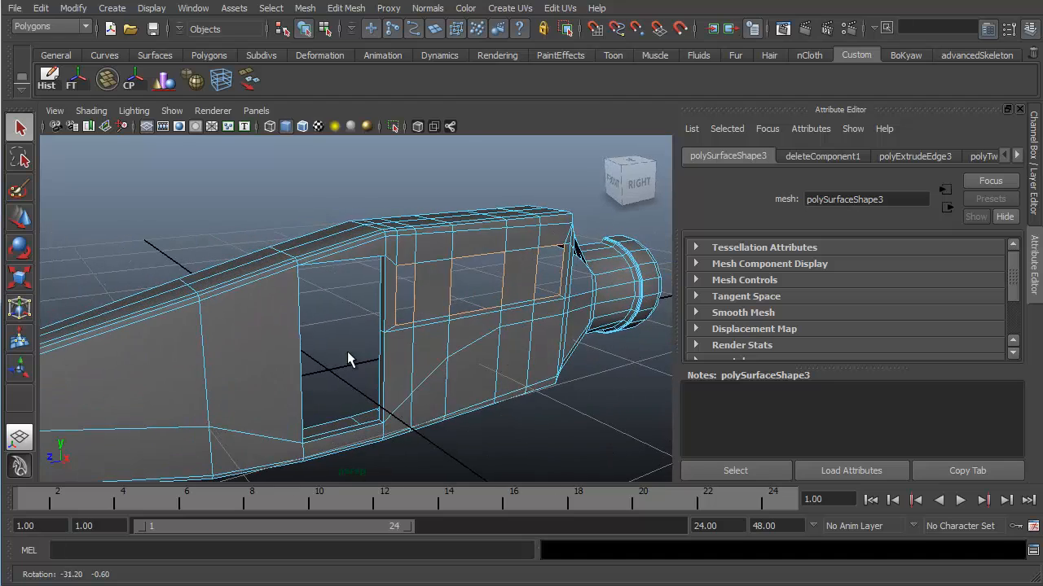
Examine the selected border edges of the three window openings on the fuselage's side.
scroll(368, 383, up, 5)
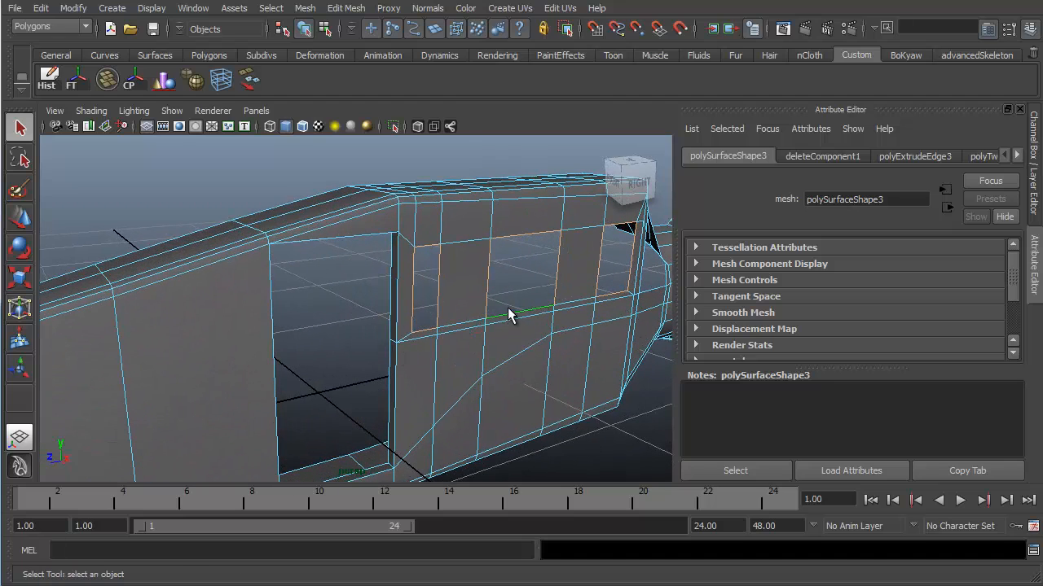
alt+drag(507, 307, 437, 309)
alt+middle_drag(437, 309, 418, 283)
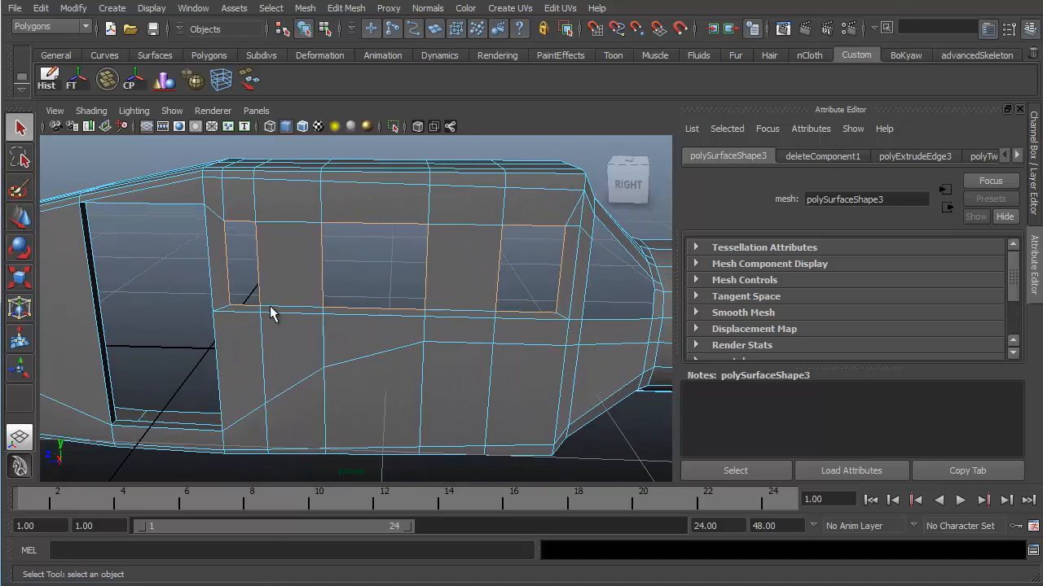
mouse_move(309, 279)
alt+mouse_down()
mouse_move(307, 302)
mouse_move(314, 295)
alt+mouse_up()
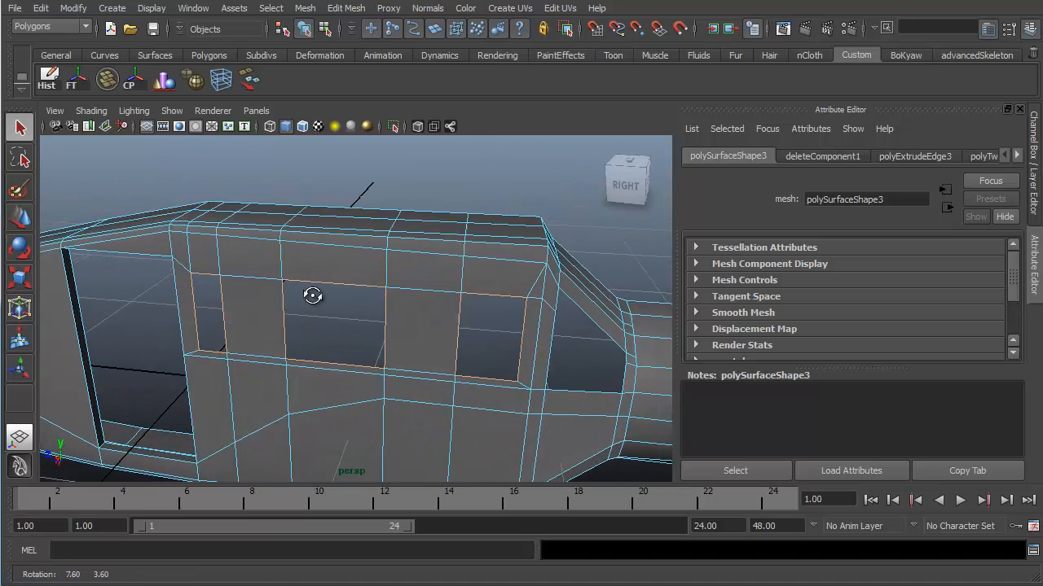
alt+middle_drag(315, 296, 338, 298)
alt+drag(337, 298, 323, 290)
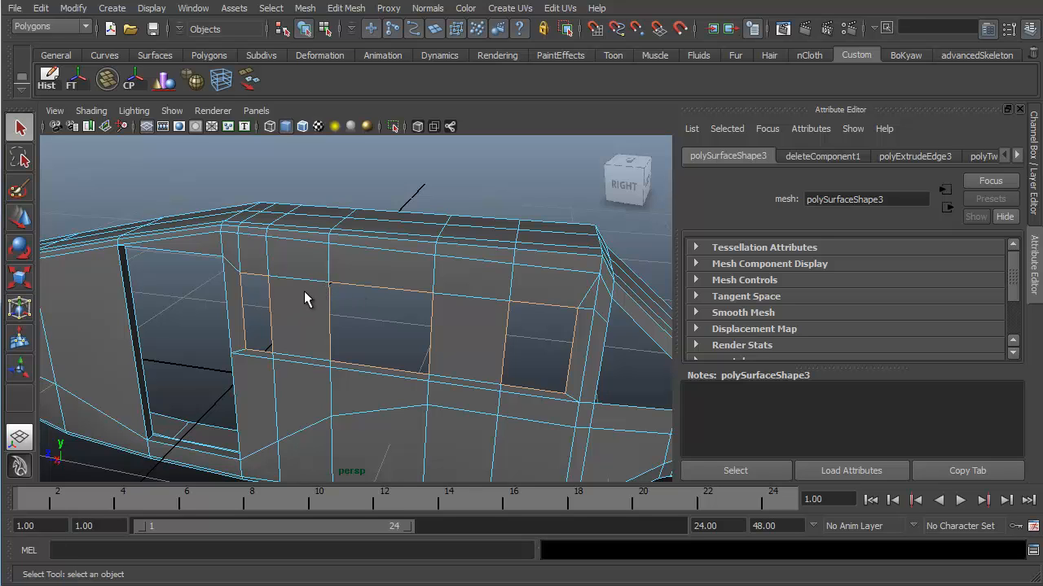
alt+right_drag(300, 293, 318, 316)
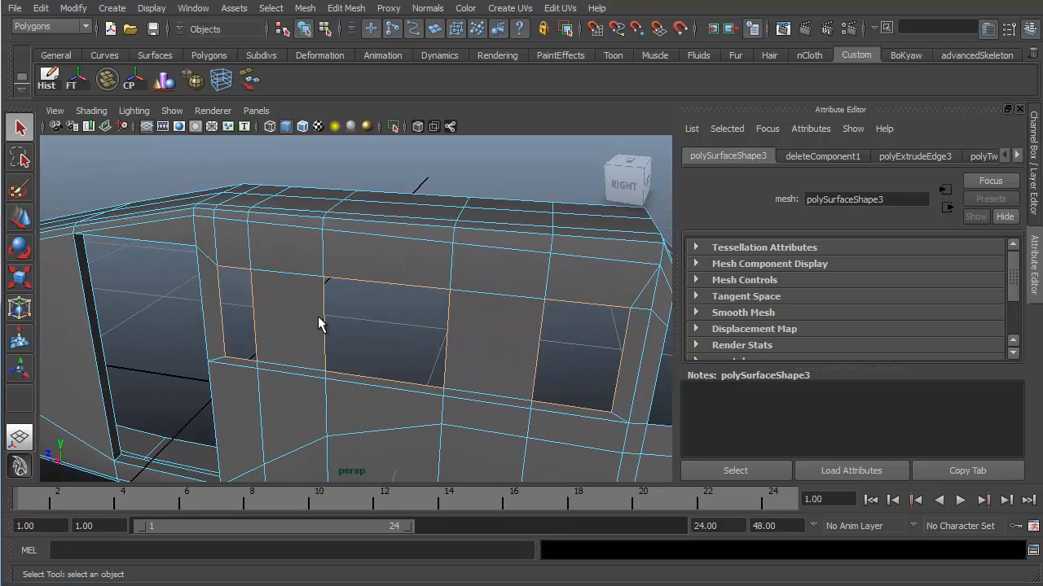
alt+middle_drag(318, 316, 345, 305)
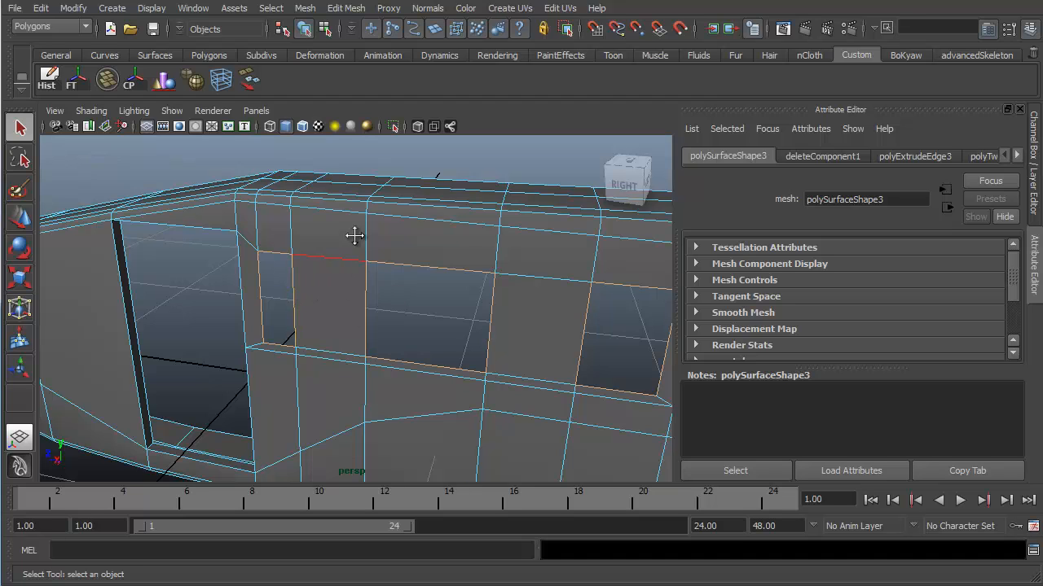
alt+middle_drag(354, 236, 340, 277)
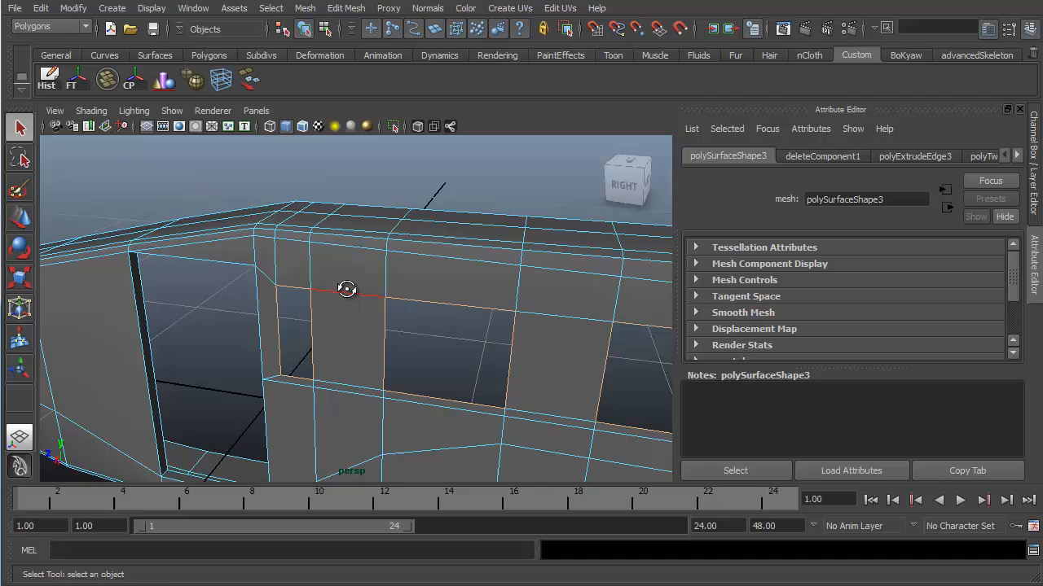
alt+drag(347, 289, 340, 291)
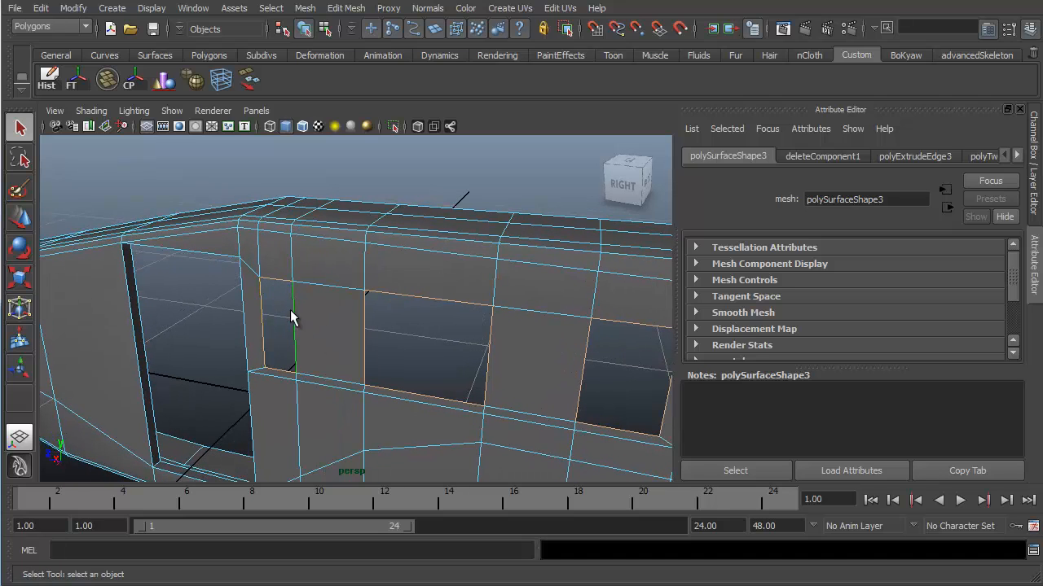
alt+right_drag(263, 291, 270, 318)
alt+middle_drag(270, 320, 268, 301)
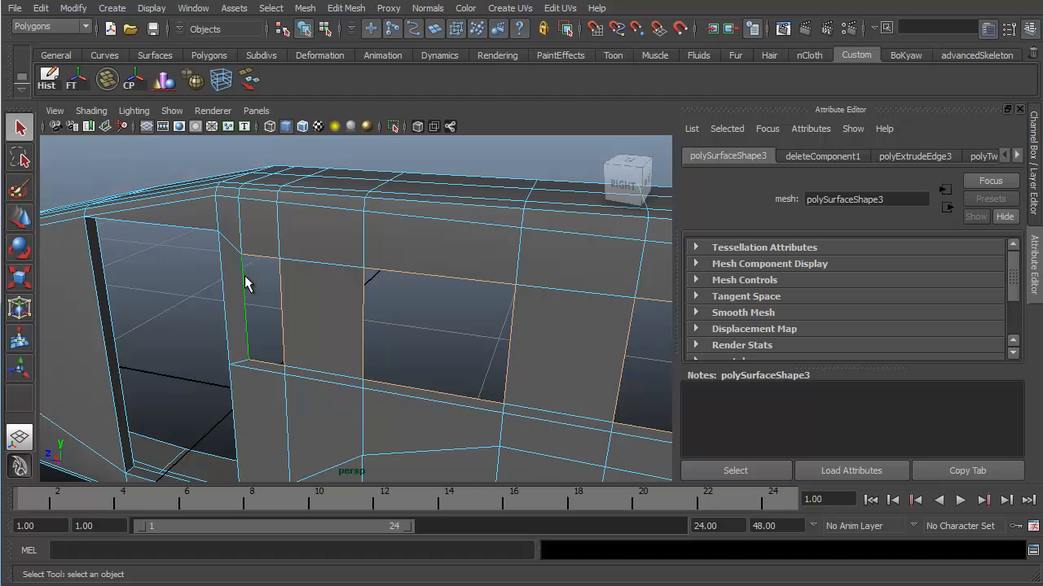
Extrude the selected window border edges a short distance inward to give the openings depth.
shift+right_drag(244, 277, 234, 320)
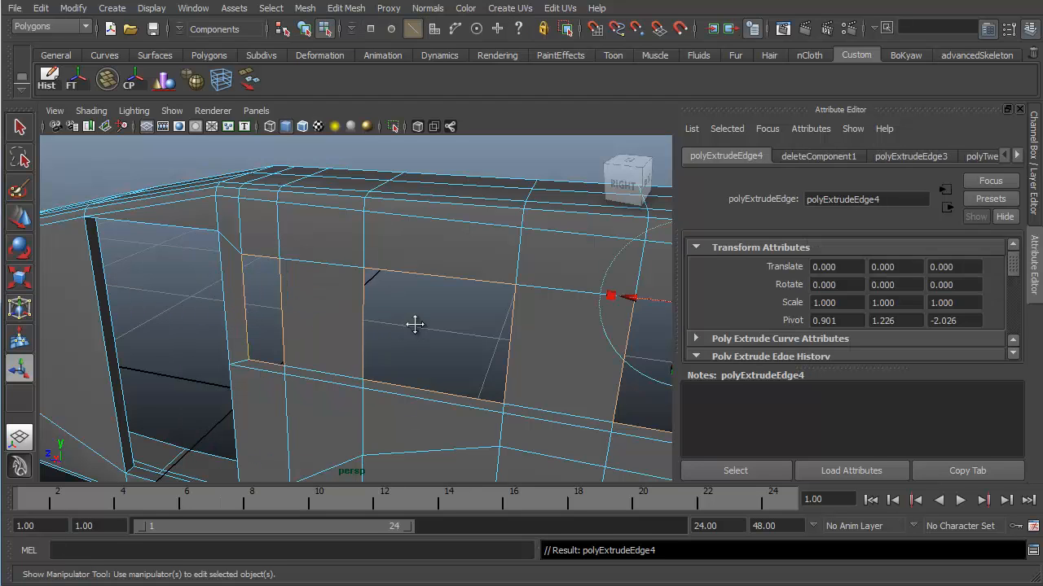
alt+drag(414, 324, 294, 320)
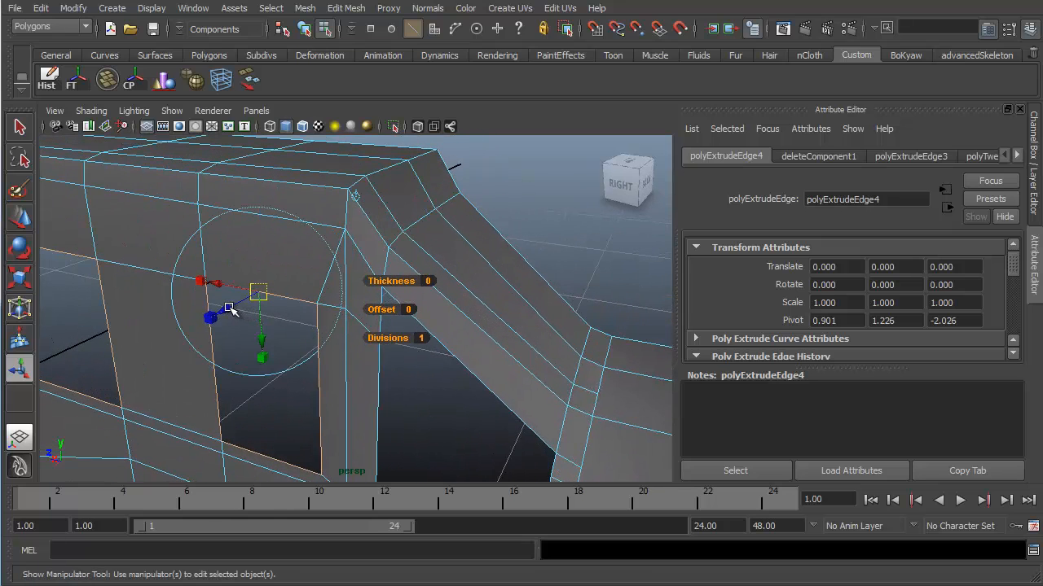
drag(229, 312, 233, 307)
alt+drag(353, 322, 611, 285)
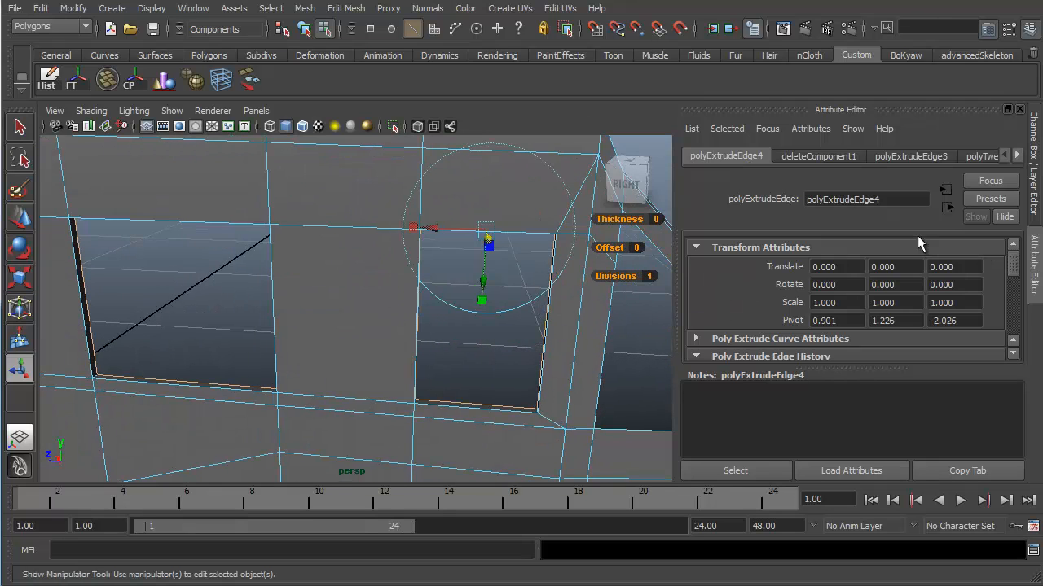
Show the channel attributes of the latest edge extrusion, including its divisions, offset and thickness.
click(1028, 210)
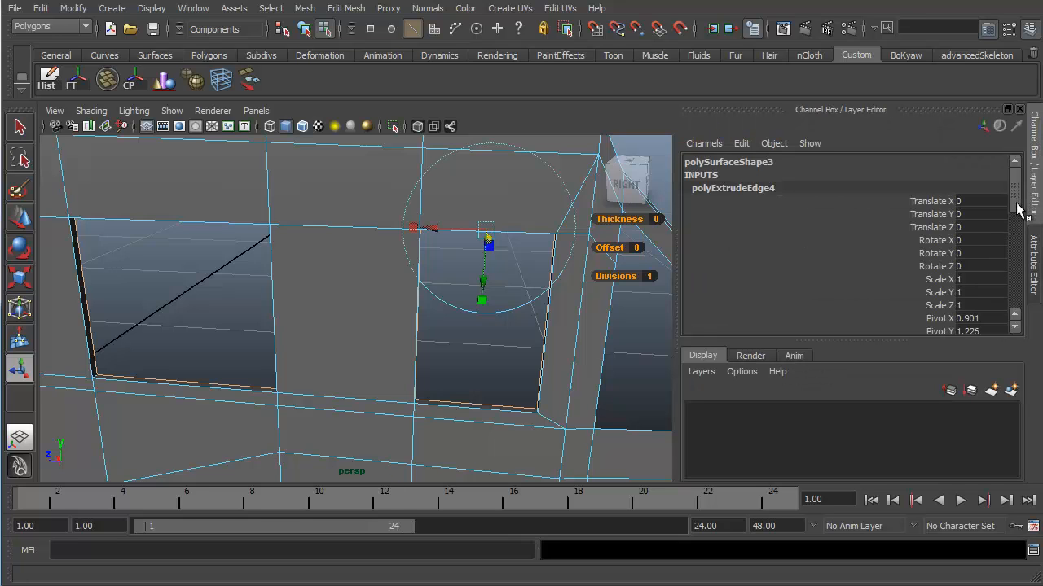
scroll(1017, 210, down, 10)
alt+drag(374, 334, 399, 315)
In the wireframe side view, extrude the window border edges again and spread them into a narrow flange around each opening.
key(space)
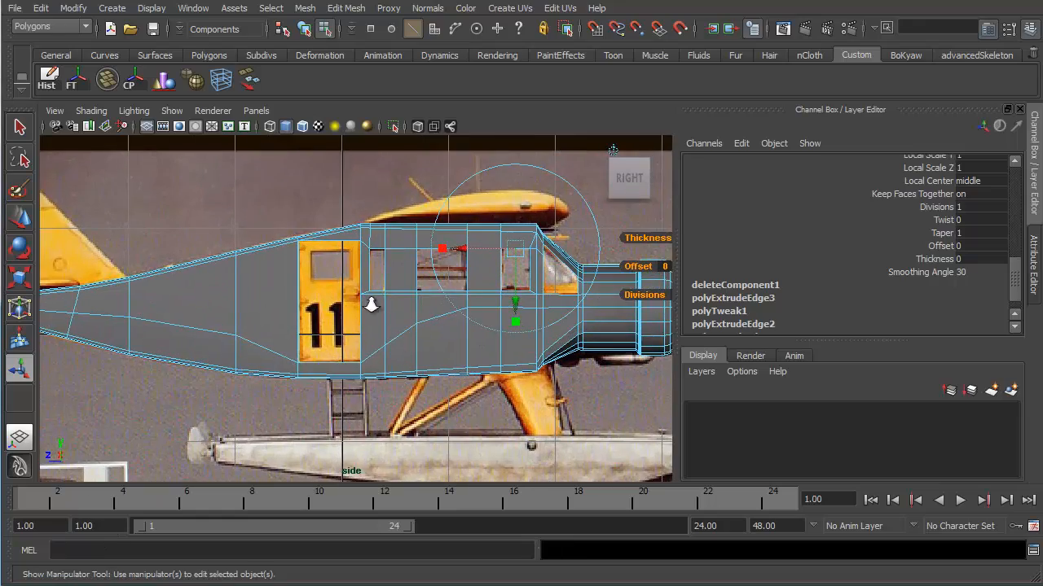
alt+right_drag(371, 305, 435, 338)
key(4)
alt+right_drag(334, 297, 394, 337)
alt+middle_drag(393, 337, 172, 390)
alt+right_drag(344, 358, 401, 364)
alt+right_drag(345, 293, 374, 304)
alt+middle_drag(396, 351, 362, 383)
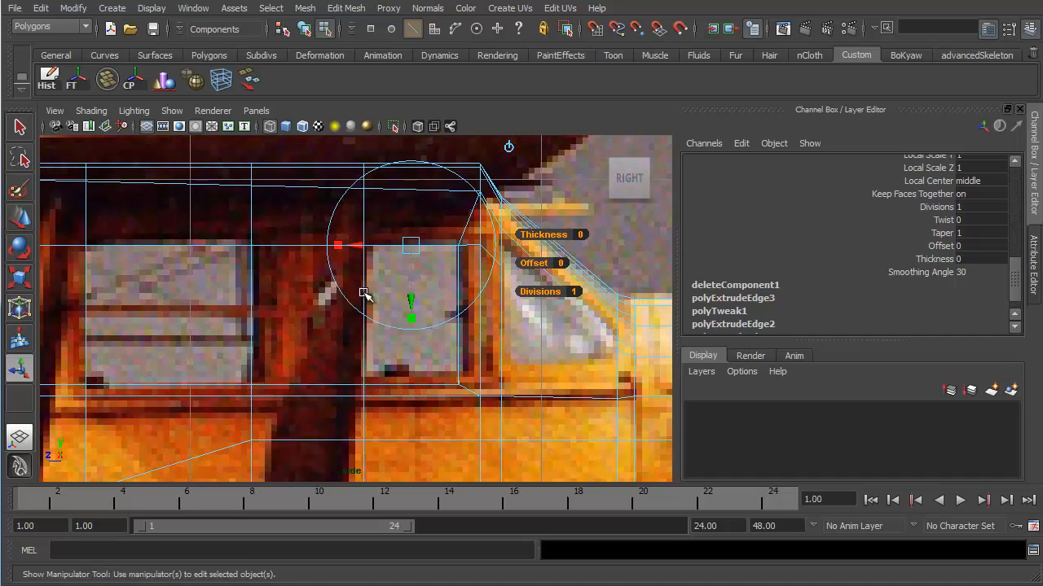
shift+right_click(365, 279)
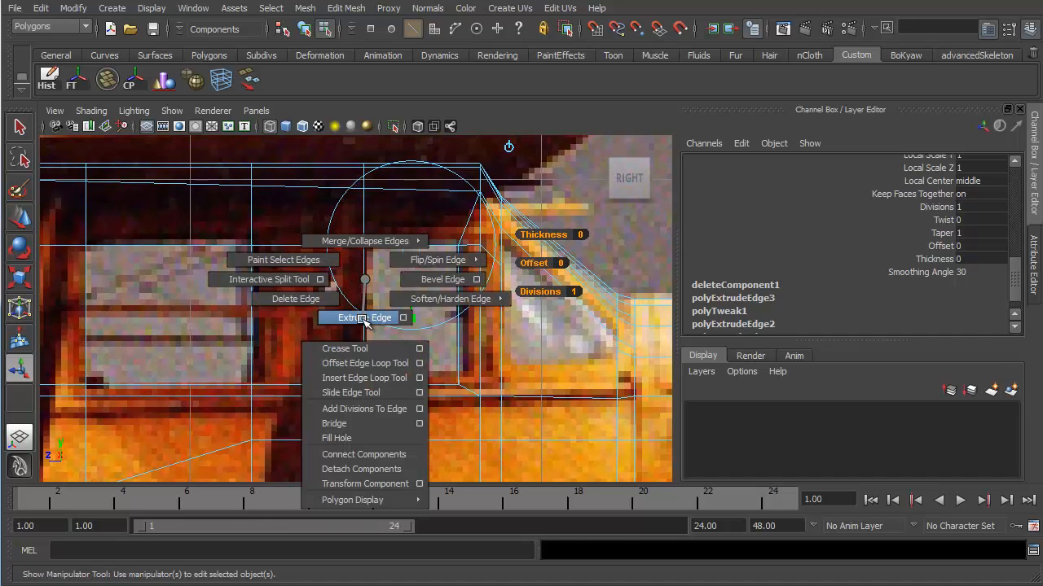
click(368, 318)
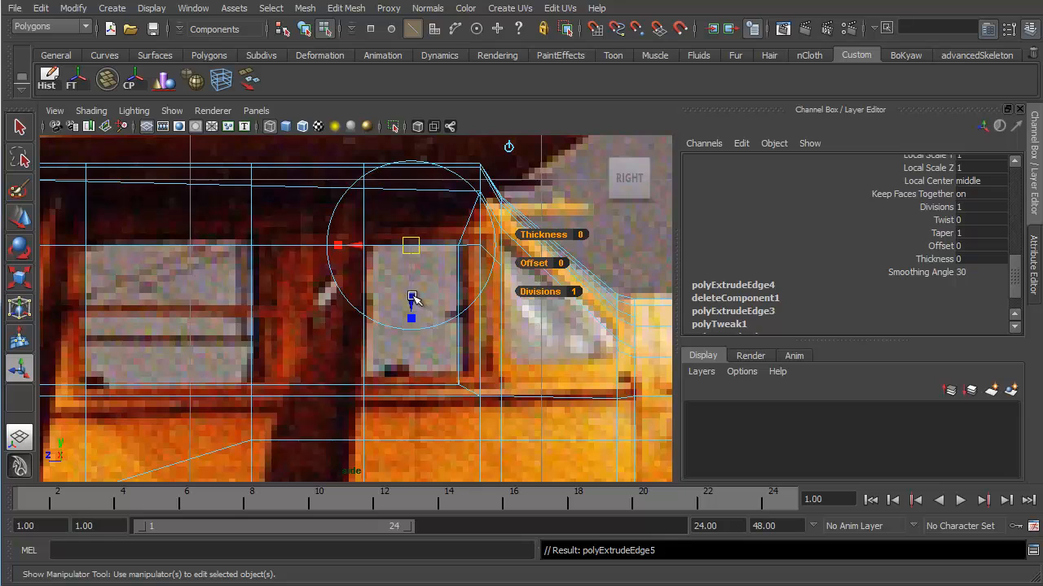
drag(413, 298, 417, 279)
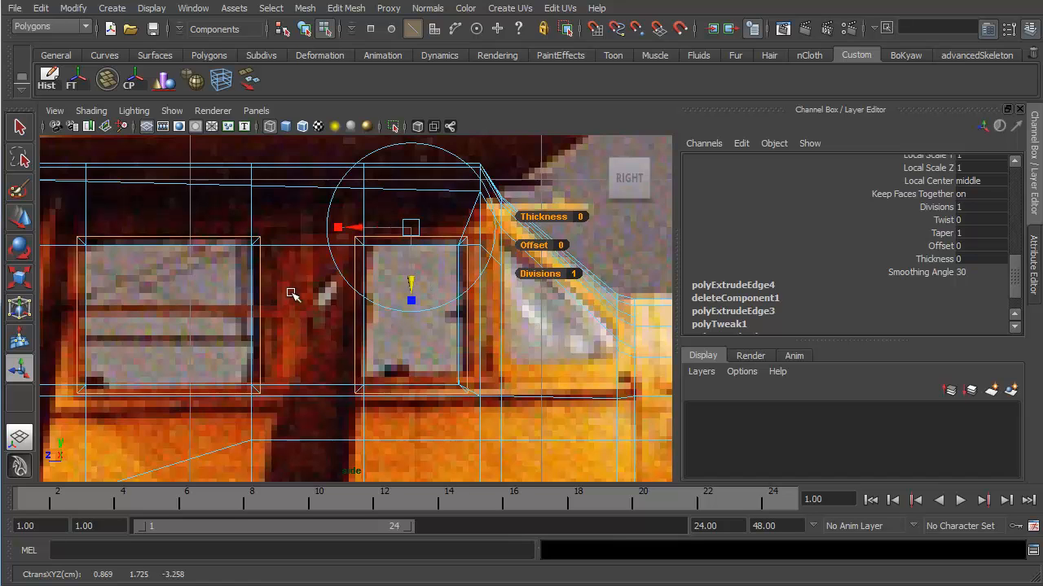
alt+middle_drag(285, 279, 378, 233)
alt+middle_drag(239, 275, 323, 286)
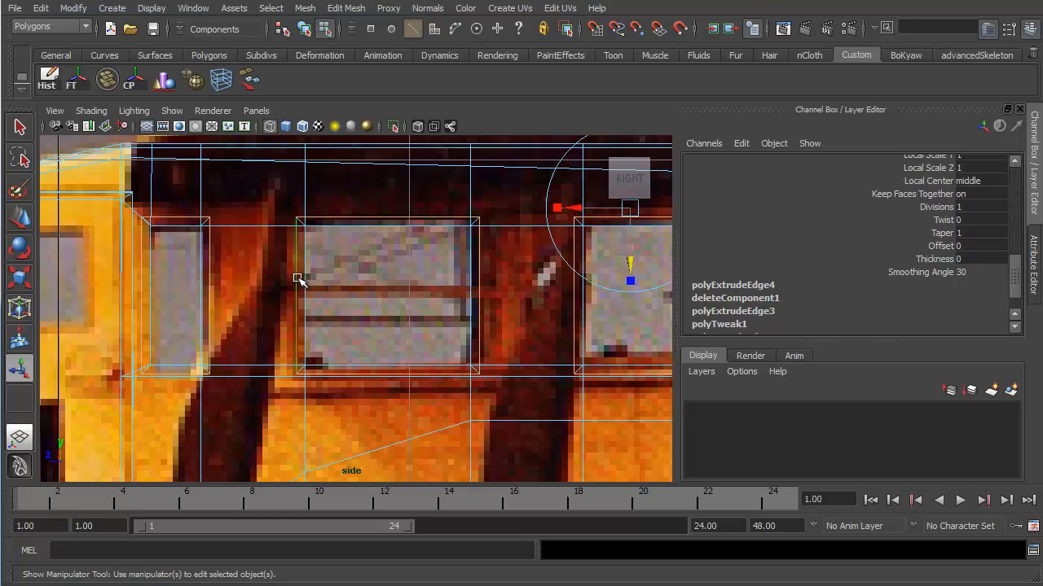
In the shaded perspective view, extrude the outer edges of the window flanges once more by a short distance across the fuselage's width.
key(space)
drag(303, 281, 302, 218)
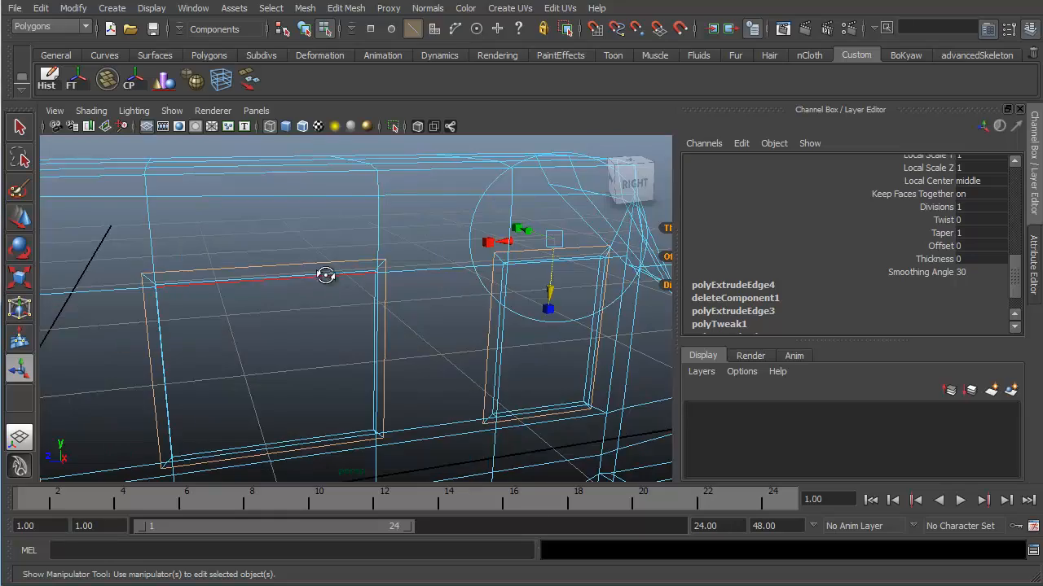
alt+drag(326, 274, 351, 281)
alt+middle_drag(351, 281, 310, 218)
alt+drag(311, 219, 358, 232)
alt+middle_drag(359, 232, 263, 273)
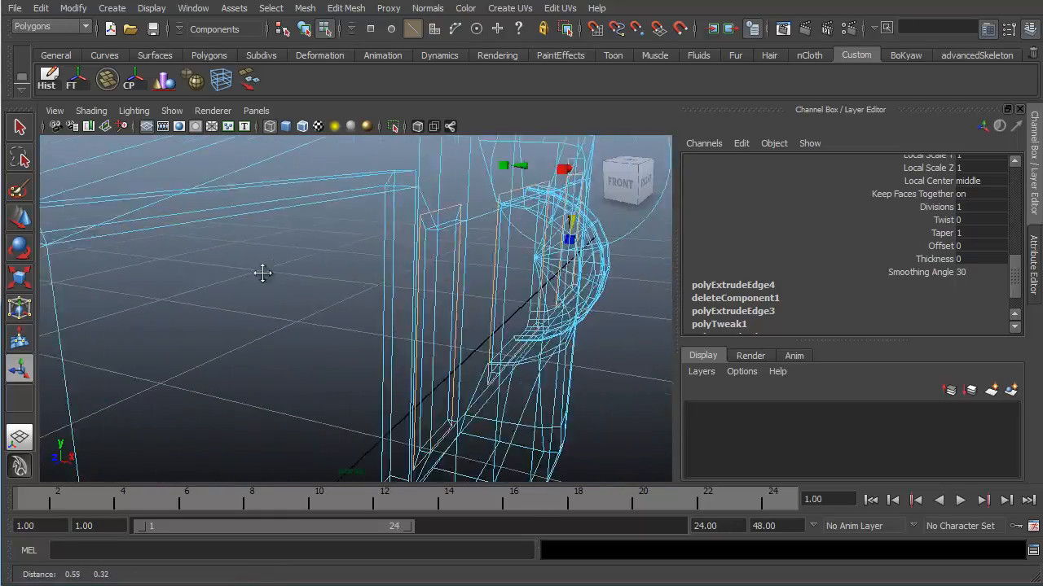
alt+drag(263, 273, 314, 287)
alt+middle_drag(313, 286, 222, 313)
alt+drag(221, 313, 260, 295)
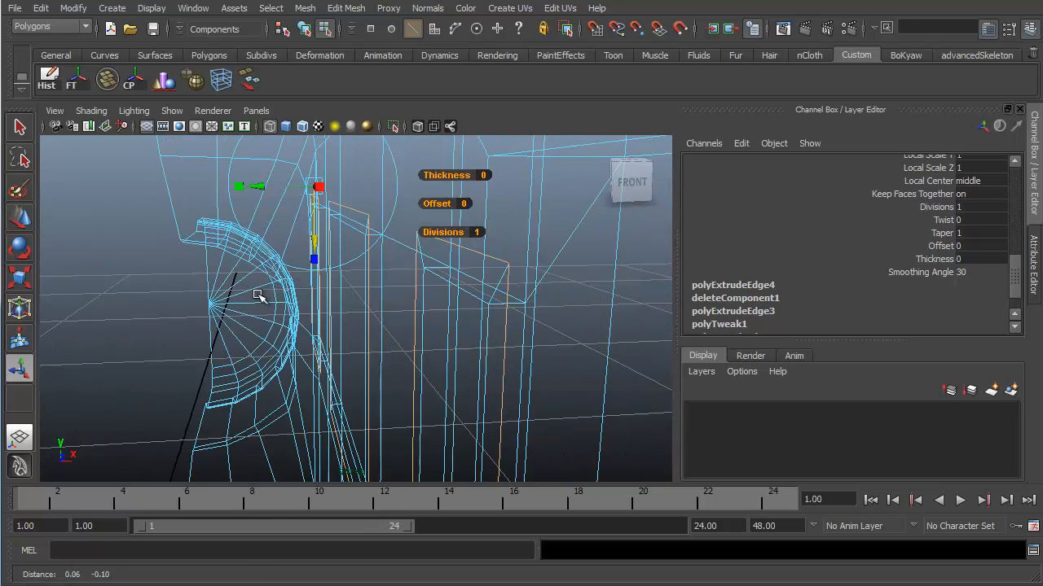
alt+drag(342, 296, 325, 279)
key(5)
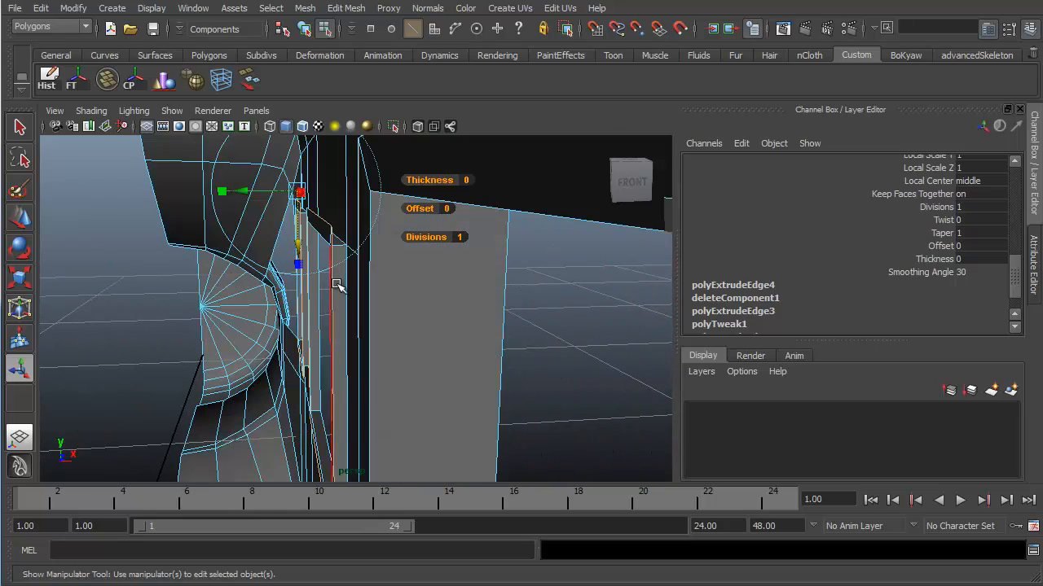
shift+right_click(328, 263)
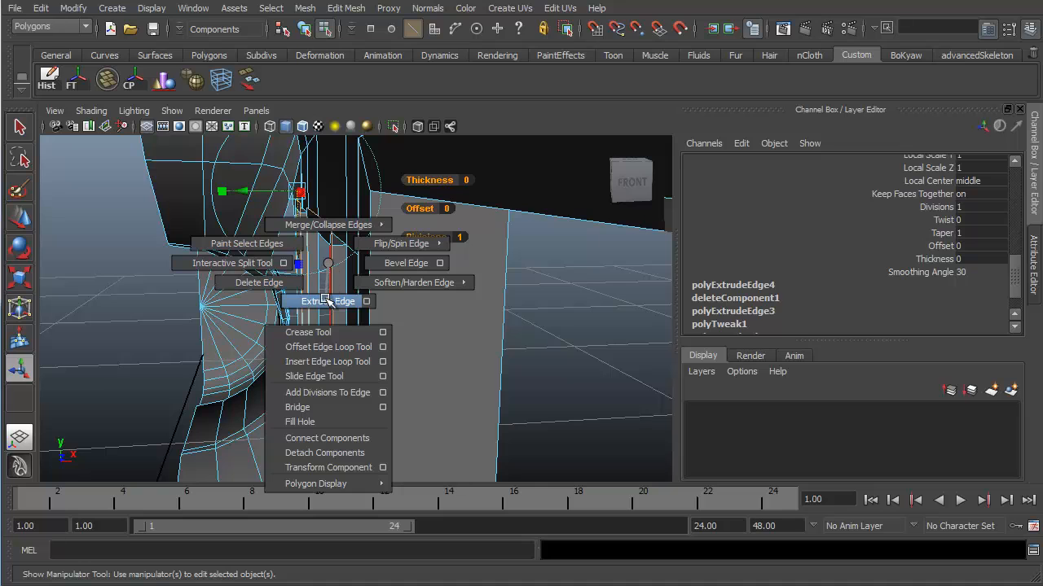
click(328, 301)
drag(247, 201, 254, 205)
Inspect the extruded window frames around the front windows and clear the edge selection.
alt+drag(356, 247, 285, 273)
alt+middle_drag(286, 274, 297, 308)
alt+drag(290, 305, 302, 295)
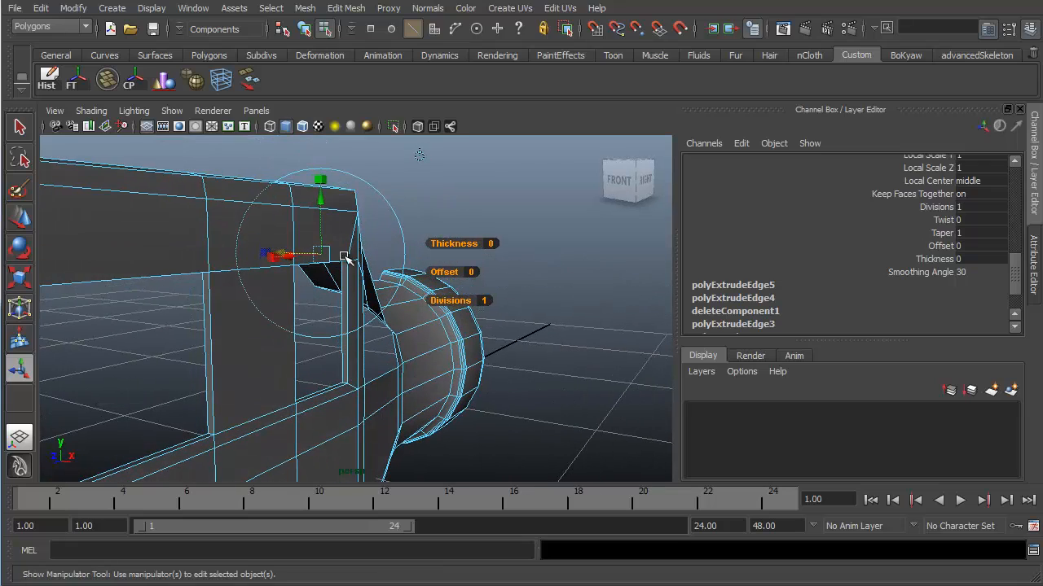
alt+middle_drag(333, 280, 372, 255)
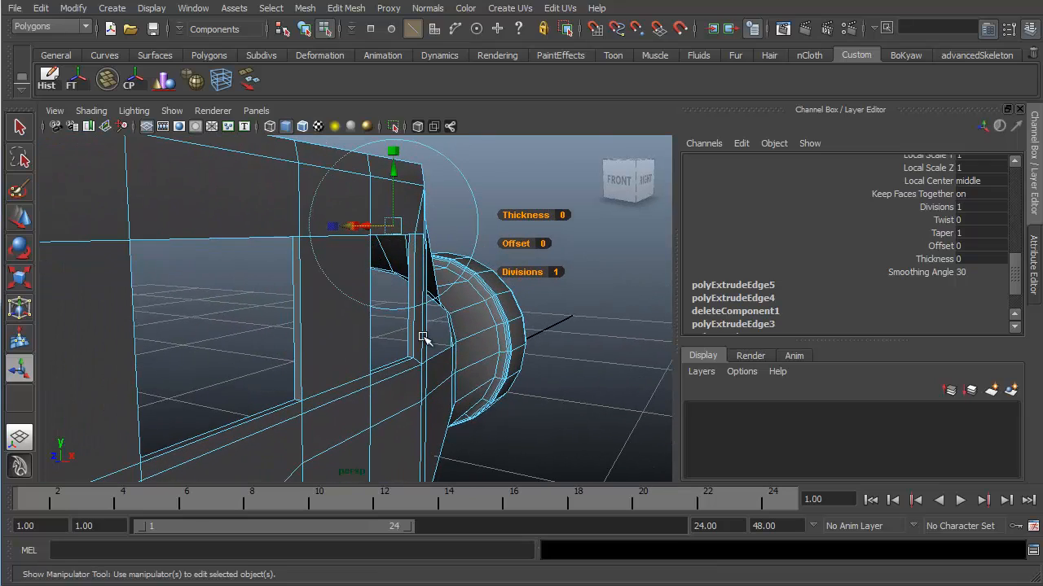
alt+right_drag(423, 337, 417, 310)
click(549, 361)
Select the faces of the cylindrical nose section and its front ring, and extract them from the fuselage as a separate mesh.
alt+drag(478, 337, 420, 301)
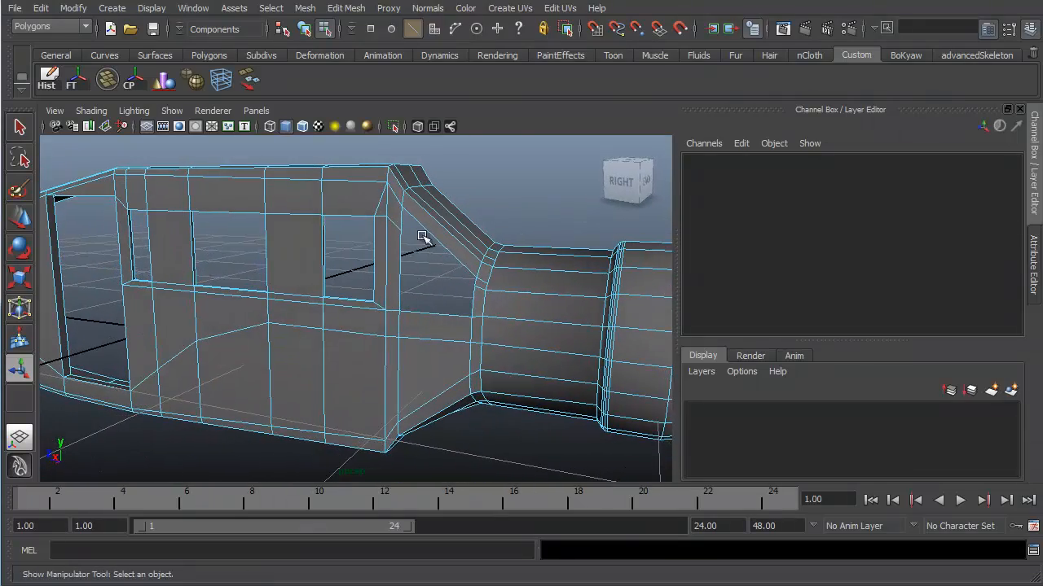
alt+drag(485, 298, 491, 335)
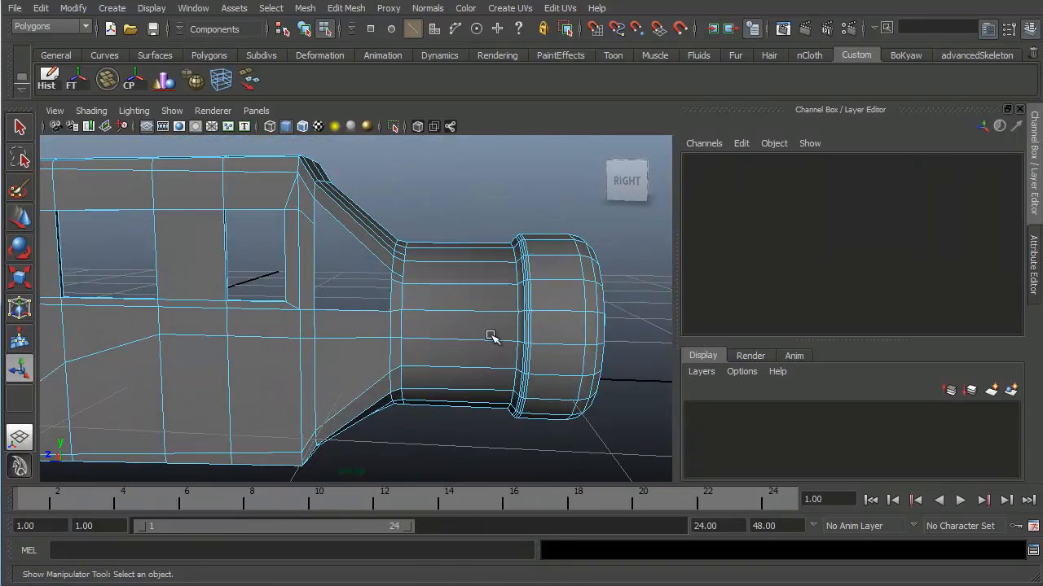
right_drag(491, 335, 518, 441)
scroll(517, 439, down, 4)
drag(557, 218, 402, 444)
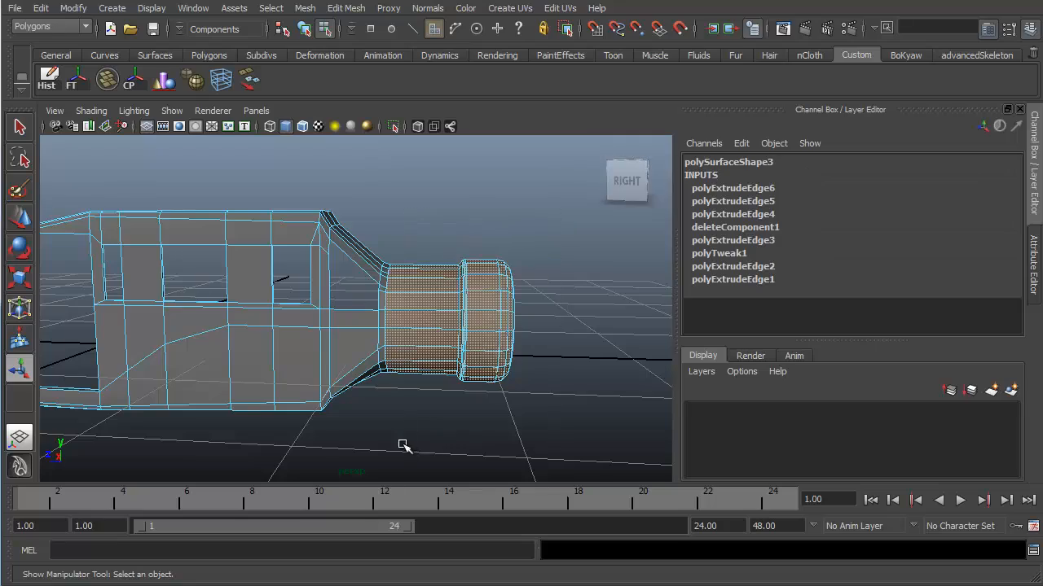
alt+drag(512, 378, 410, 387)
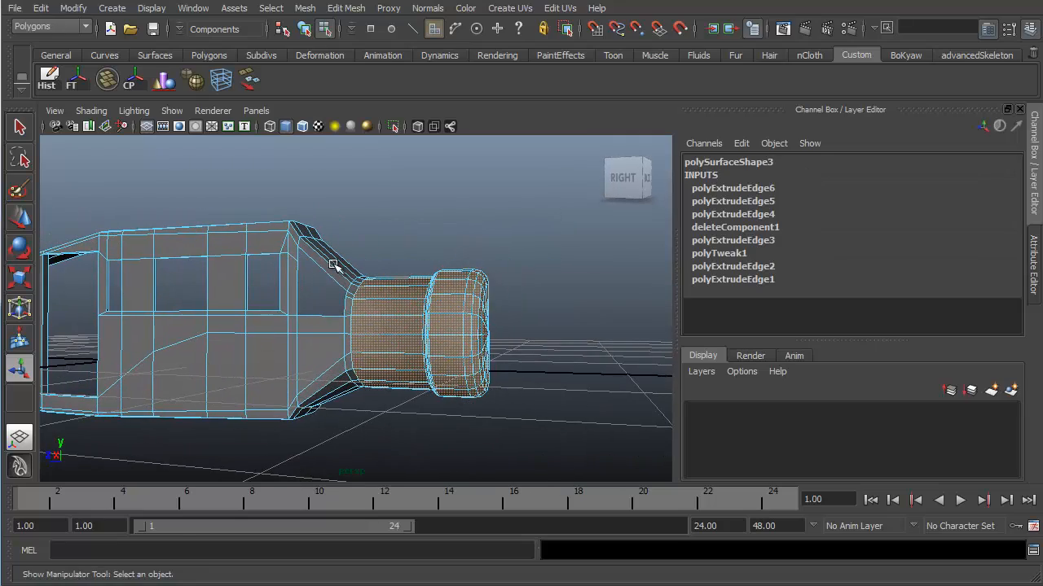
mouse_move(333, 264)
alt+mouse_down()
mouse_move(314, 309)
mouse_move(318, 296)
mouse_move(350, 330)
mouse_move(354, 286)
mouse_move(327, 260)
alt+mouse_up()
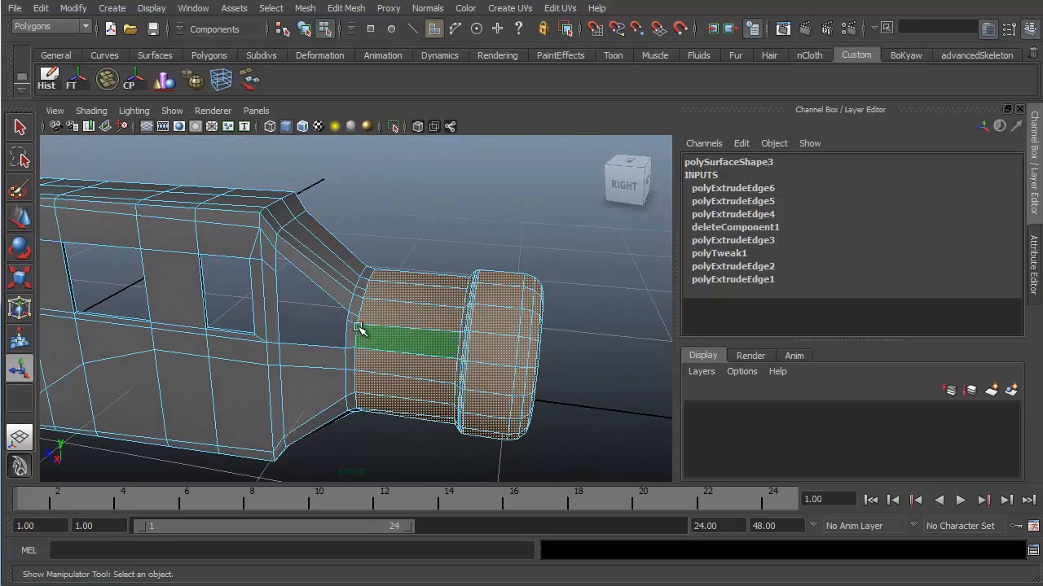
alt+middle_drag(405, 280, 446, 290)
alt+right_drag(457, 291, 449, 286)
alt+middle_drag(449, 286, 379, 299)
alt+drag(378, 299, 384, 283)
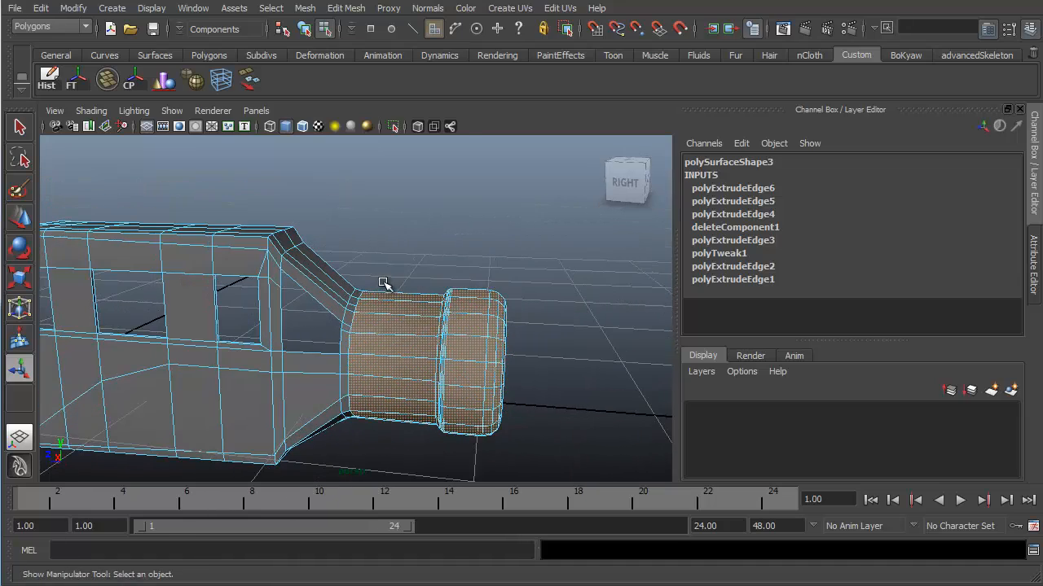
alt+middle_drag(390, 320, 393, 292)
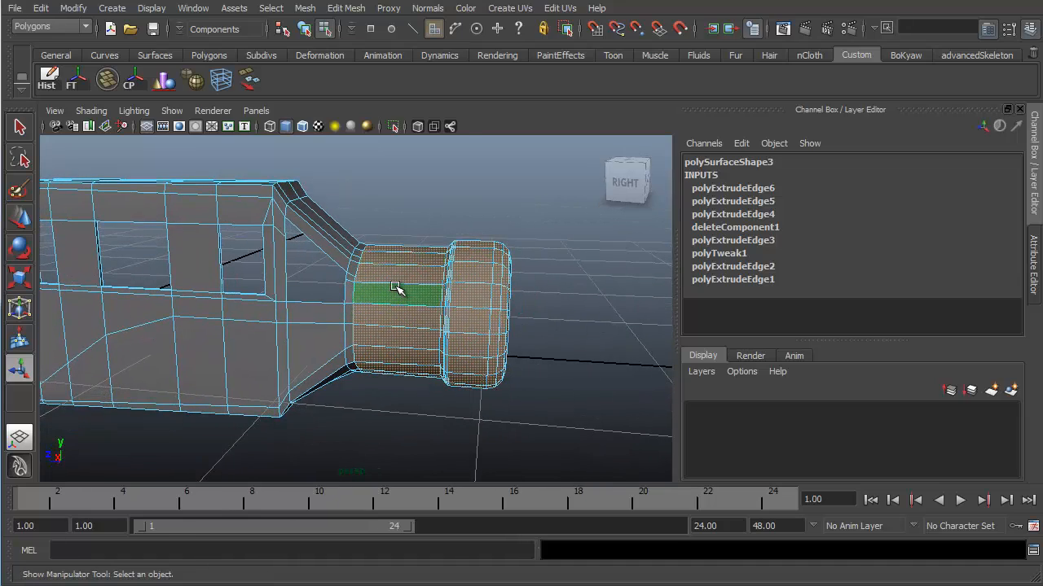
shift+right_click(397, 287)
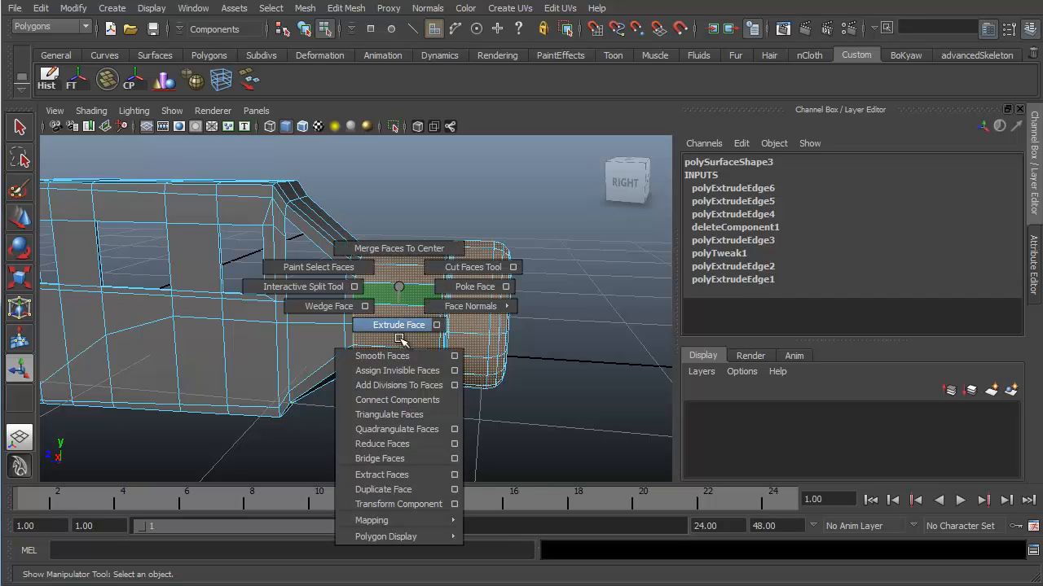
click(396, 476)
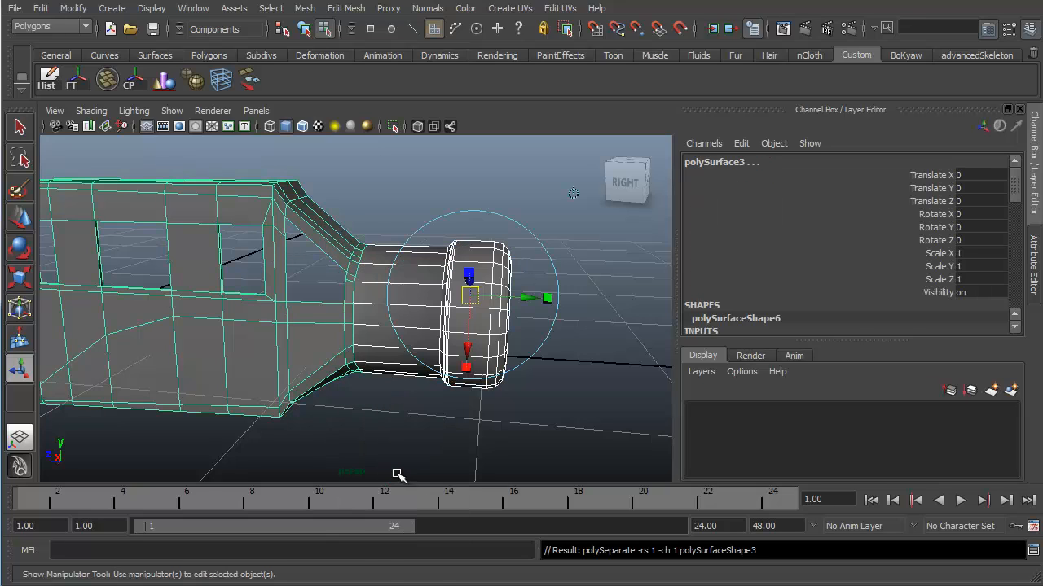
Clear the selection, open the Outliner and expand the polySurface1 group to check its separated meshes.
alt+drag(512, 396, 504, 370)
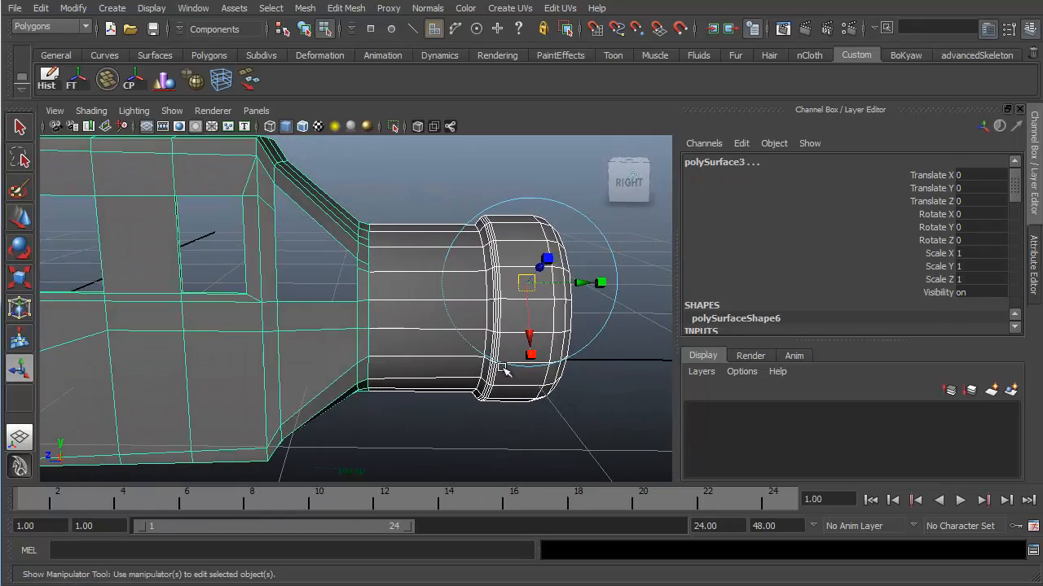
click(584, 397)
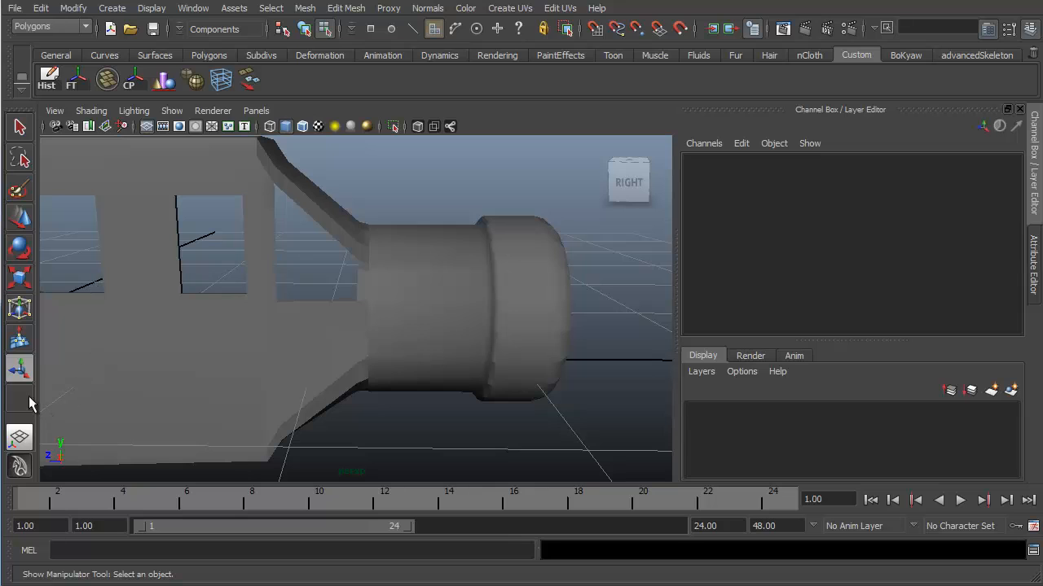
click(194, 8)
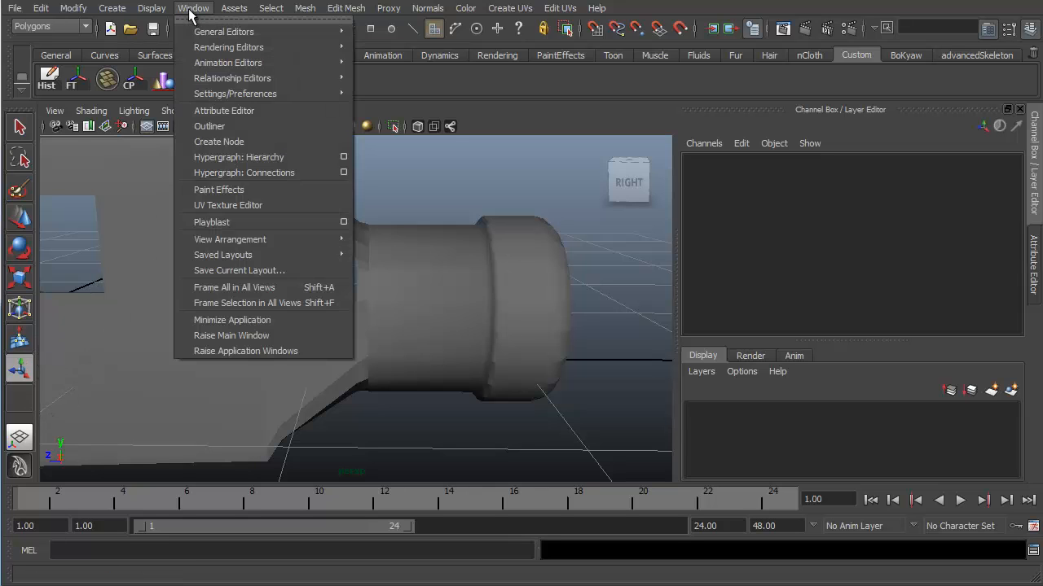
click(210, 126)
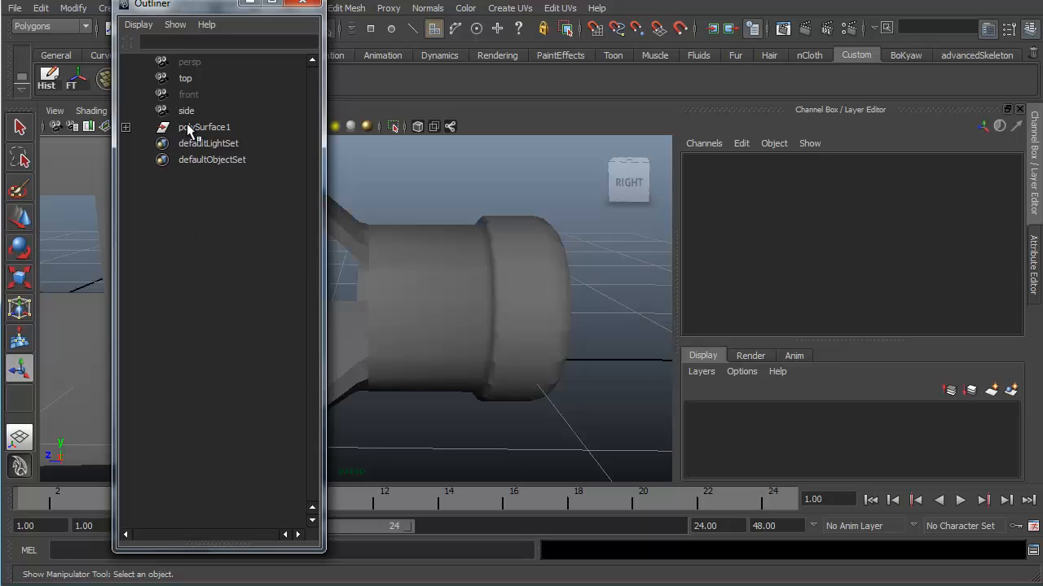
click(125, 128)
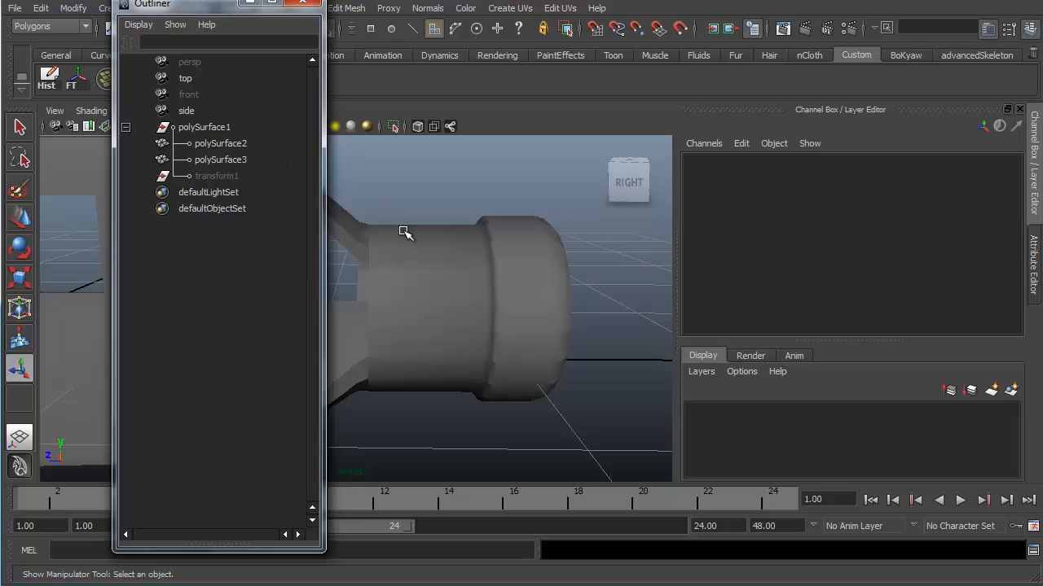
Select both the fuselage and nose meshes in object mode and delete their construction history.
scroll(480, 389, down, 3)
alt+middle_drag(519, 322, 589, 336)
right_drag(448, 274, 434, 334)
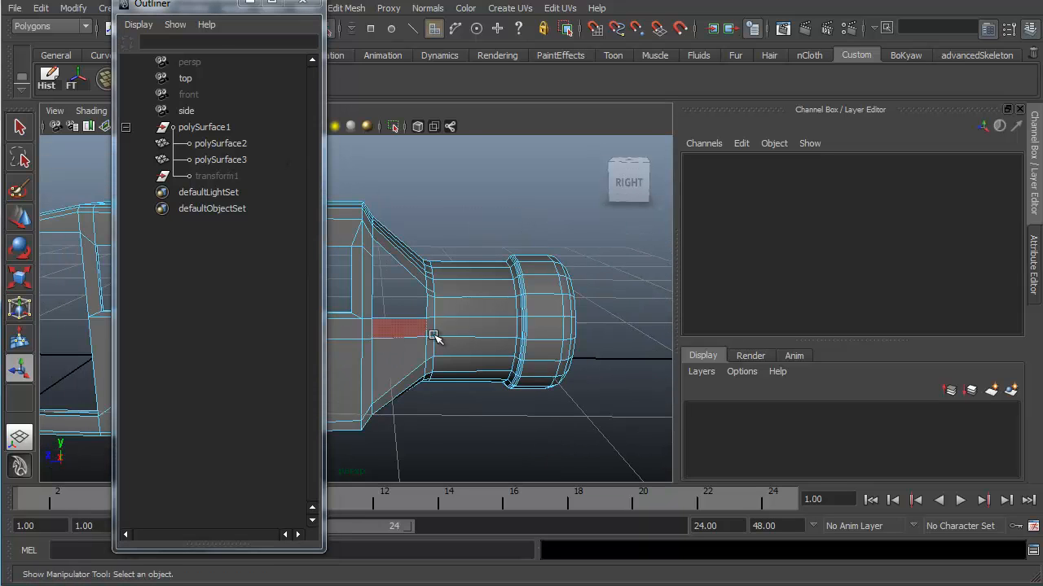
right_drag(399, 268, 454, 217)
drag(454, 217, 395, 317)
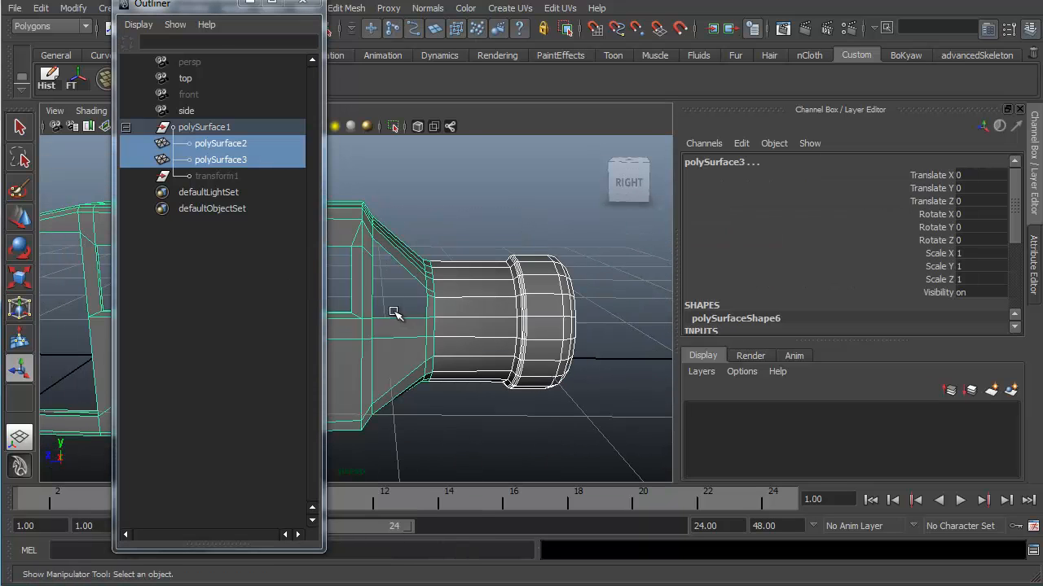
click(47, 81)
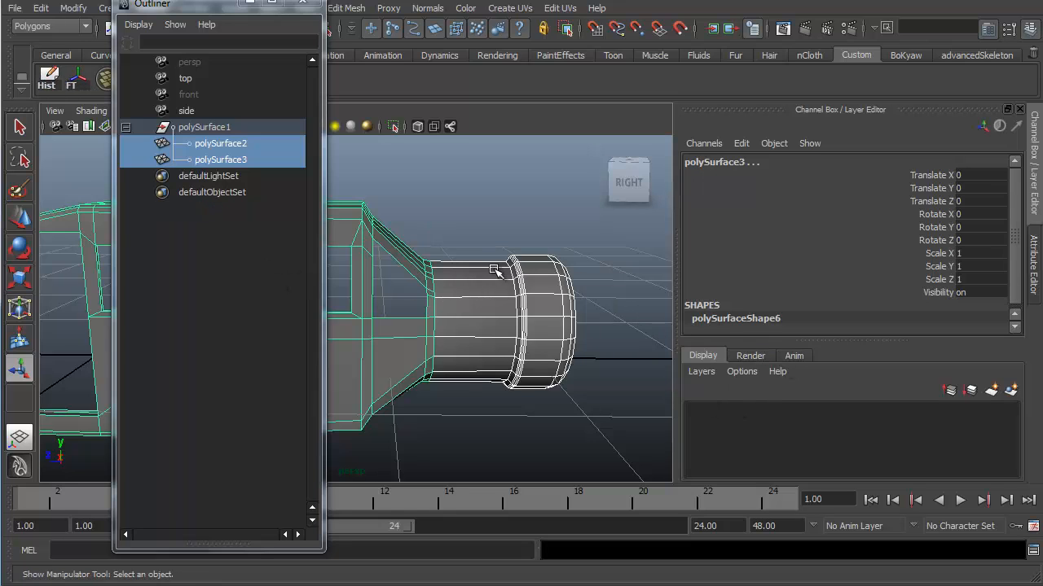
Select the nose and fuselage in turn to check that they are separate objects, ending on the fuselage, and close the Outliner.
alt+drag(495, 270, 488, 294)
click(474, 313)
click(416, 265)
click(512, 330)
click(437, 286)
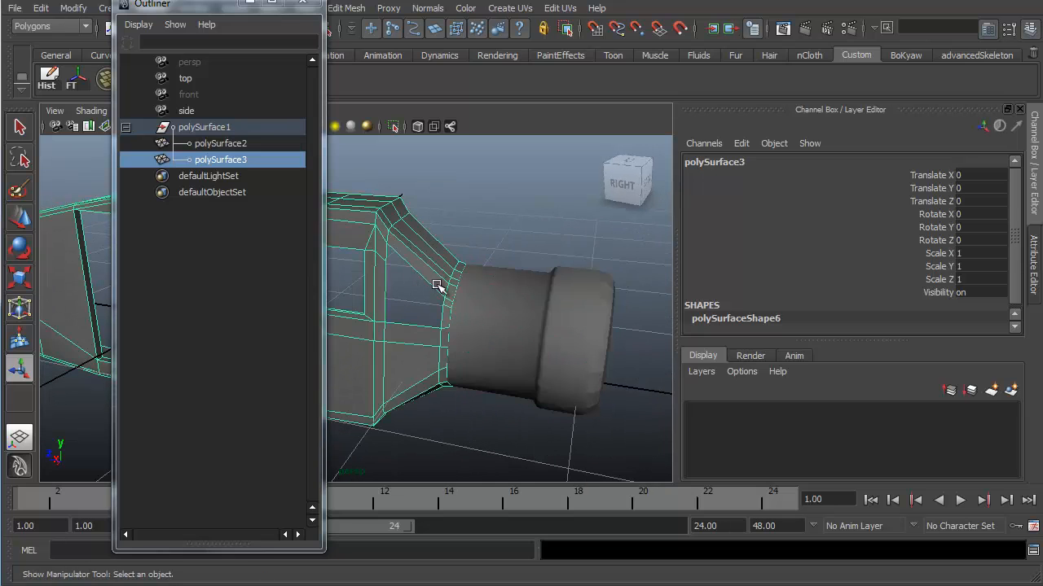
scroll(449, 265, up, 3)
click(254, 3)
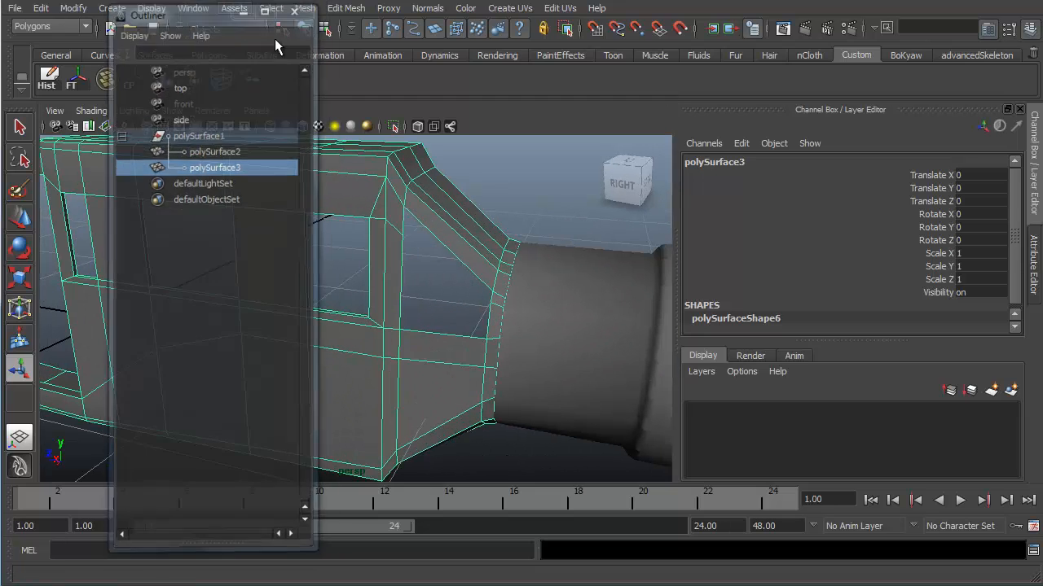
Select the border edges of the triangular window opening next to the nose and extrude them inward to give the opening thickness.
alt+drag(433, 255, 447, 260)
alt+middle_drag(442, 274, 420, 298)
alt+drag(420, 298, 437, 251)
scroll(461, 323, up, 2)
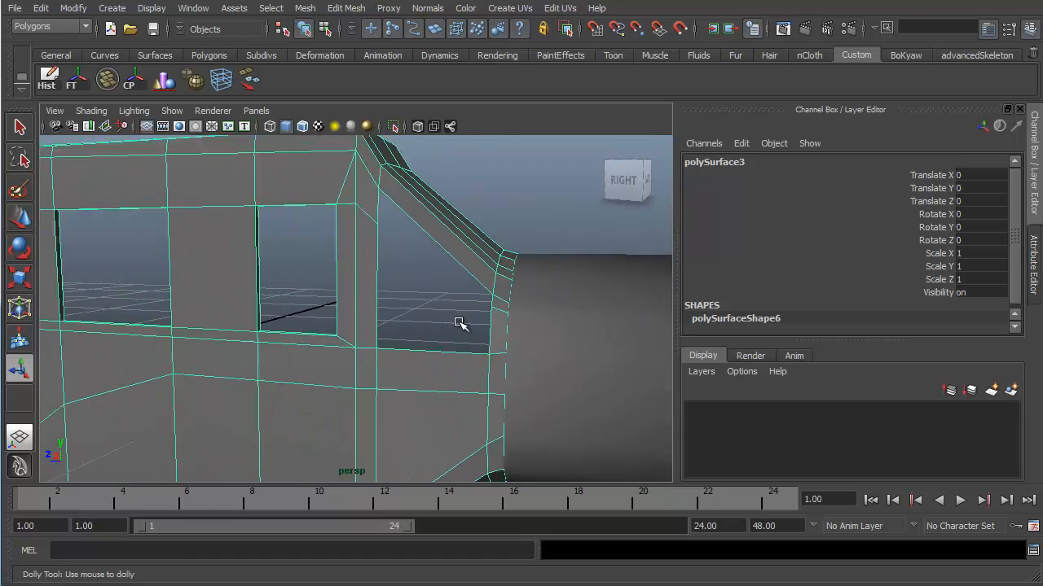
alt+middle_drag(461, 323, 445, 268)
alt+drag(444, 265, 457, 326)
right_drag(425, 259, 426, 227)
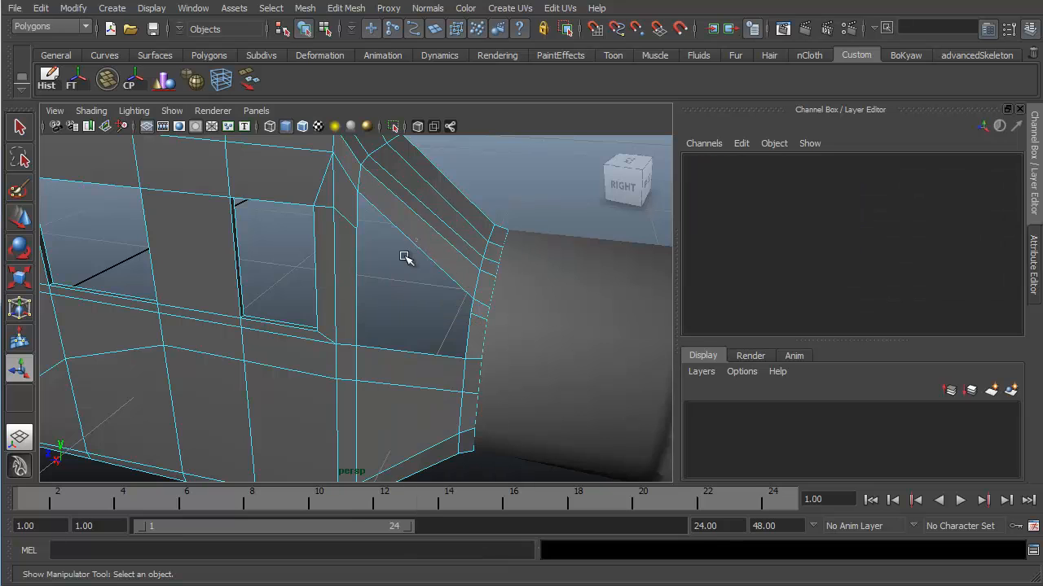
alt+drag(459, 296, 427, 268)
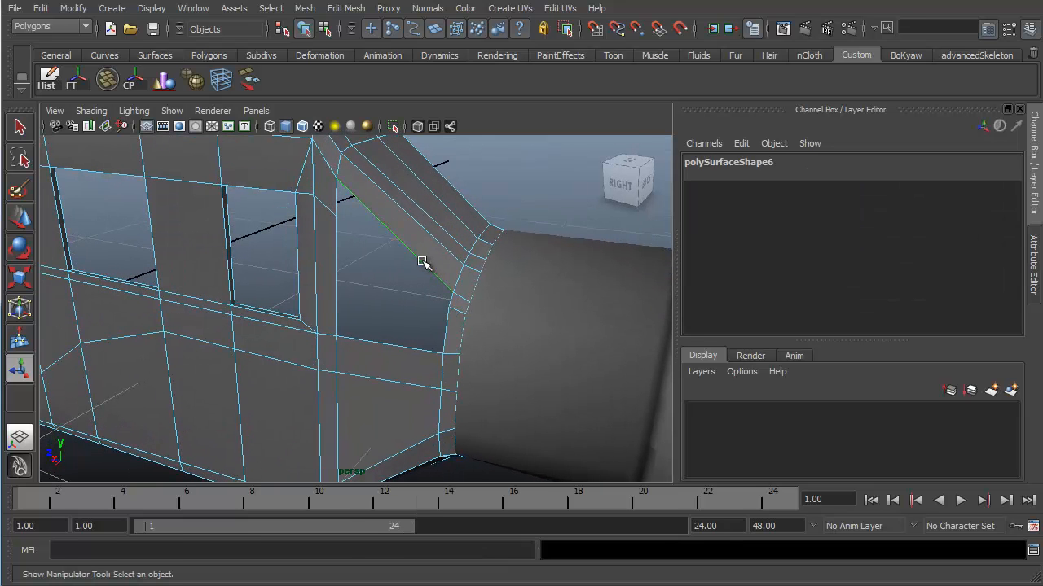
alt+drag(487, 334, 460, 327)
shift+right_click(423, 287)
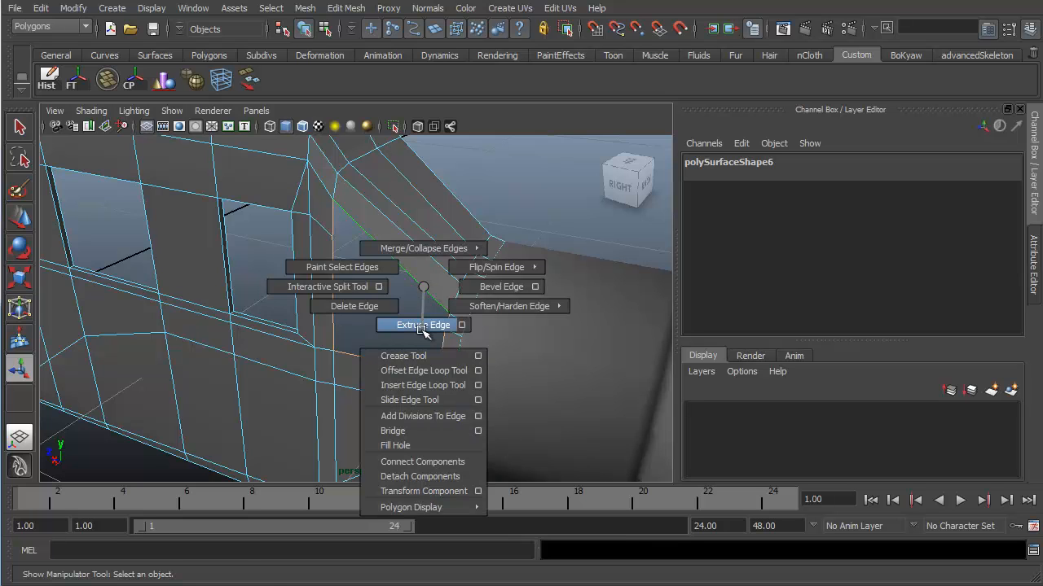
click(423, 325)
alt+drag(433, 337, 412, 374)
Extrude the triangular window's inner border edges again and offset the new edges in wireframe to start a narrow flange.
shift+right_click(408, 366)
click(407, 405)
alt+middle_drag(391, 349, 421, 242)
alt+drag(421, 242, 394, 268)
alt+right_drag(394, 268, 451, 296)
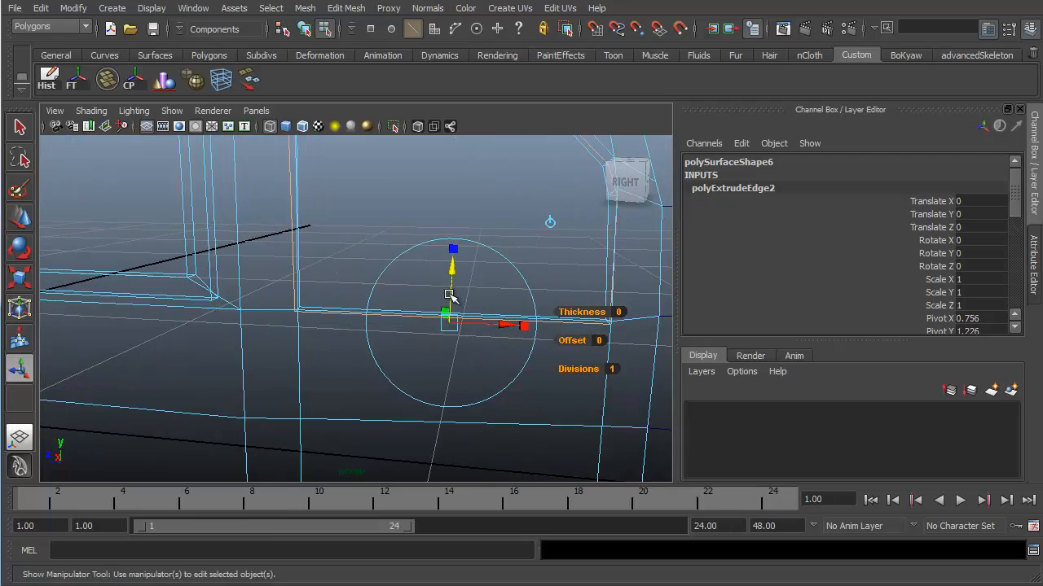
drag(452, 271, 454, 289)
alt+middle_drag(426, 250, 426, 389)
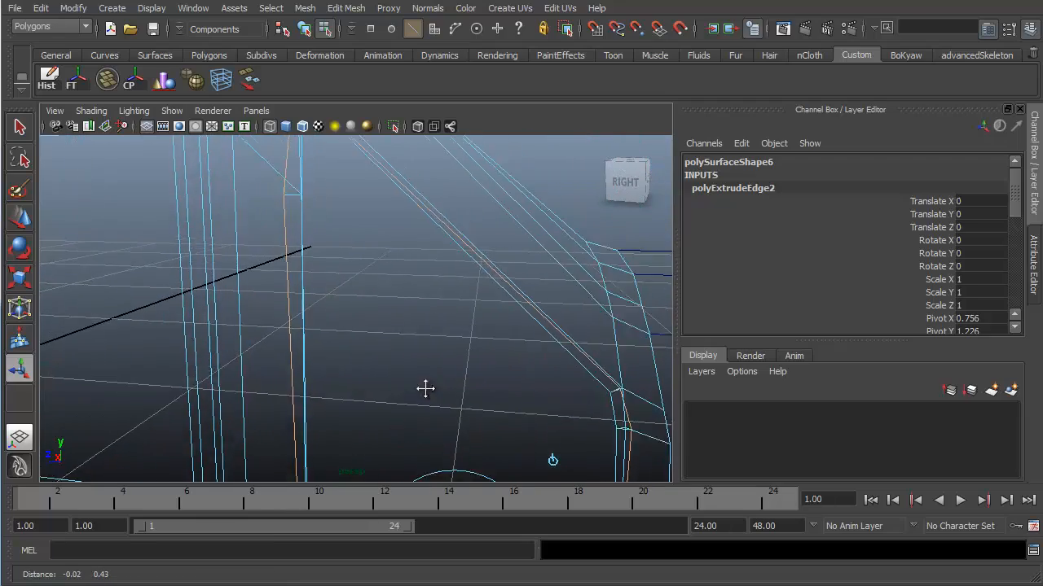
alt+middle_drag(312, 222, 309, 240)
alt+drag(473, 289, 554, 257)
In the wireframe side view, move the upper corner vertex of the triangular window's flange slightly upward.
key(space)
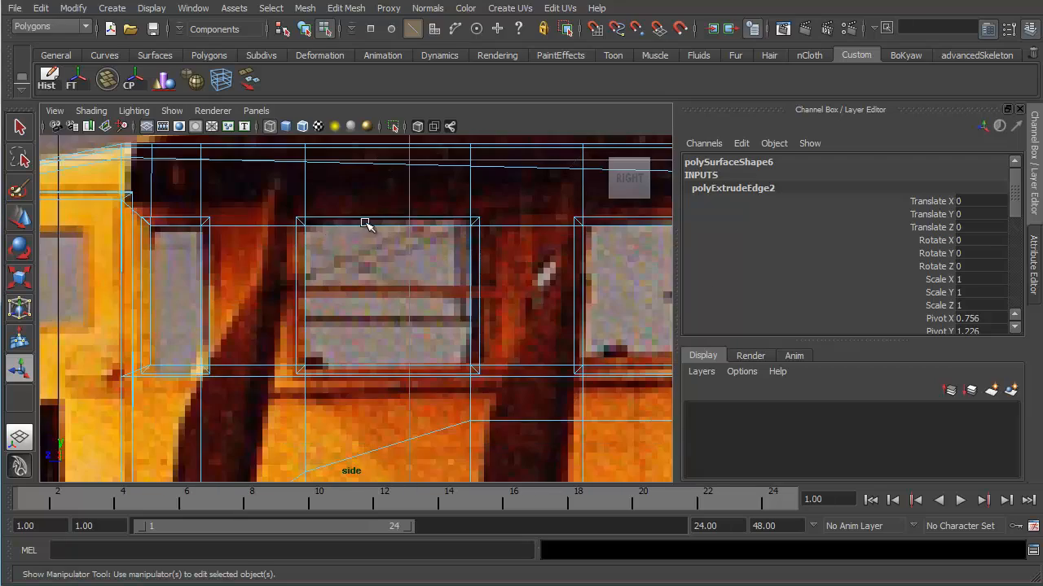
alt+middle_drag(467, 242, 230, 265)
alt+right_drag(354, 335, 448, 375)
alt+middle_drag(488, 308, 644, 367)
alt+middle_drag(367, 305, 465, 378)
alt+right_drag(420, 346, 444, 369)
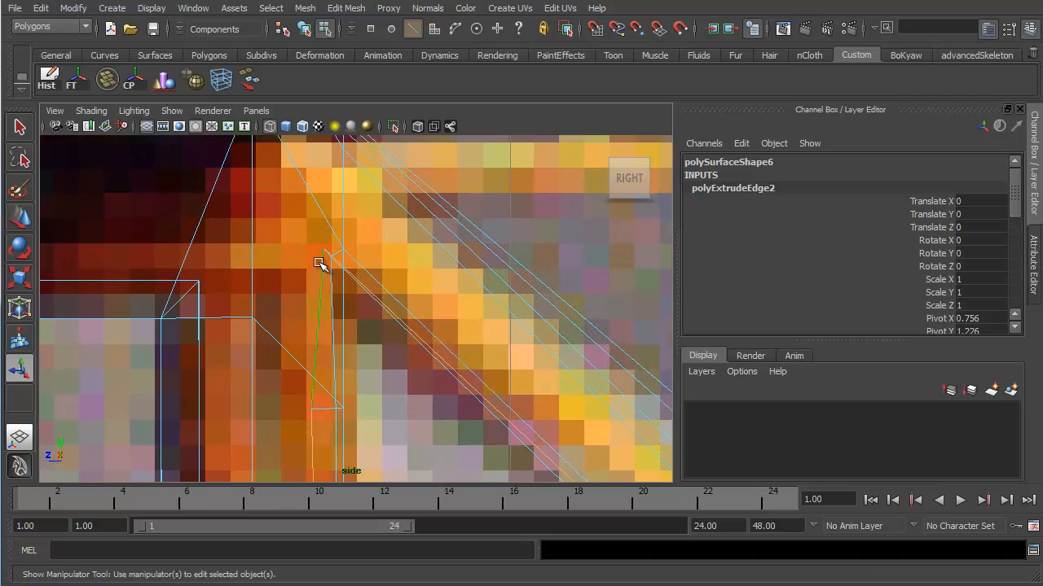
right_drag(322, 265, 295, 263)
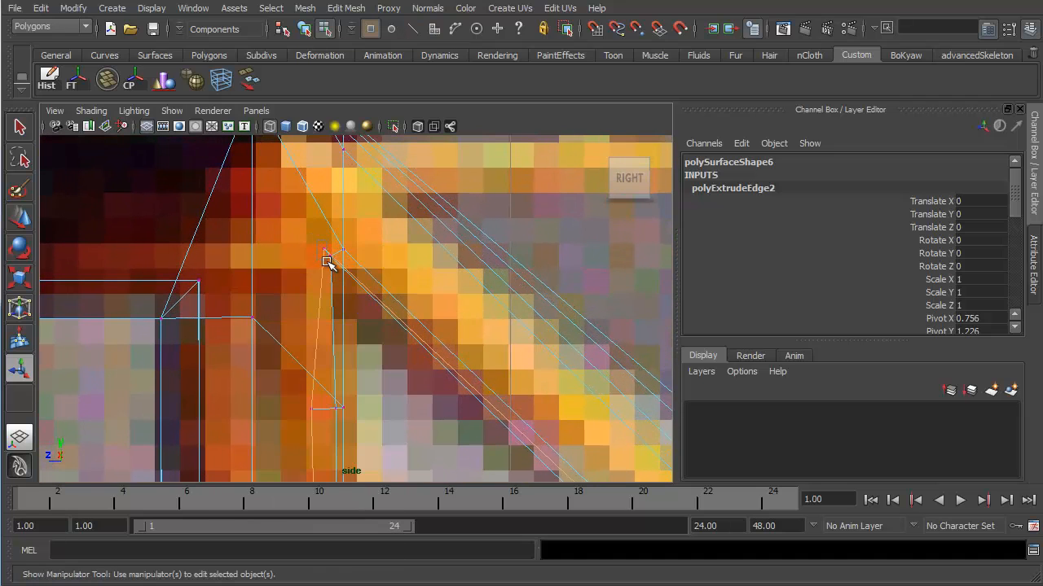
click(323, 244)
key(w)
drag(325, 210, 325, 195)
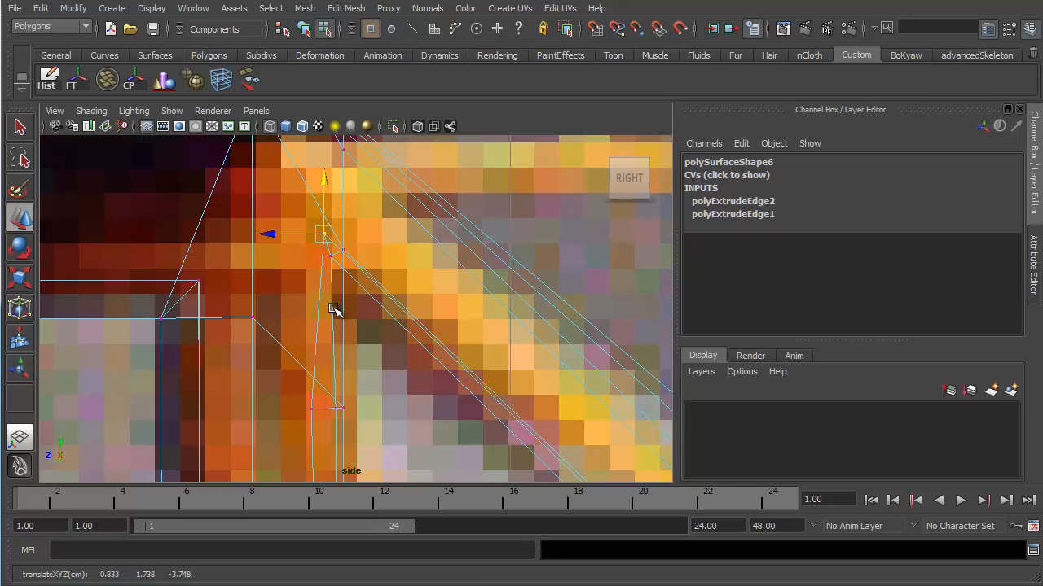
Adjust the flange vertices along the triangular window's upright post and at its corner beside the nose in the side view.
alt+middle_drag(319, 391, 328, 279)
drag(298, 299, 306, 299)
alt+middle_drag(542, 372, 432, 289)
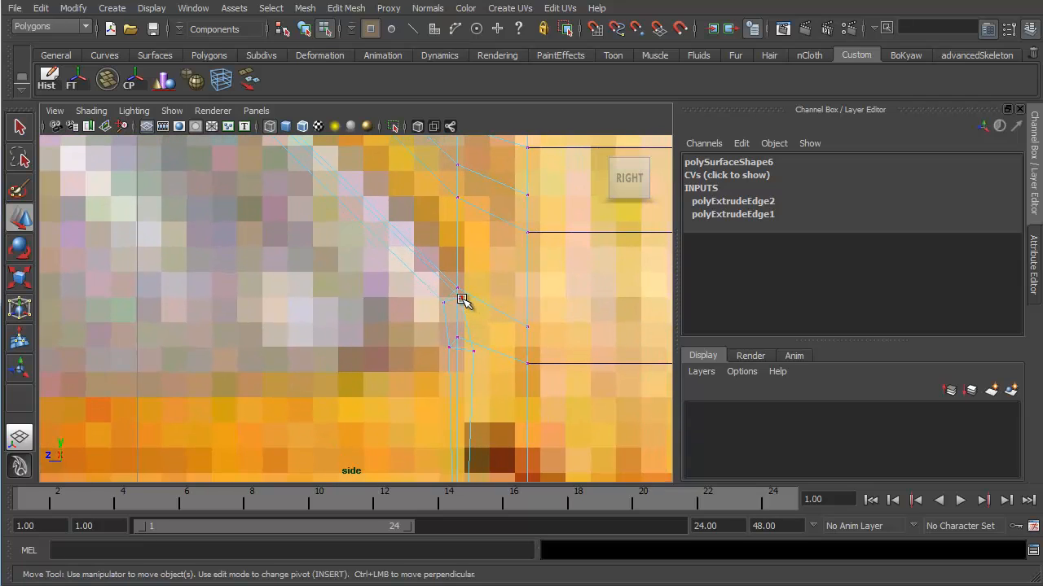
drag(469, 302, 464, 299)
drag(484, 335, 448, 352)
alt+middle_drag(473, 341, 487, 180)
Return to the shaded perspective view and object mode, and inspect the triangular window's new frame and the fuselage side.
key(space)
drag(477, 386, 479, 312)
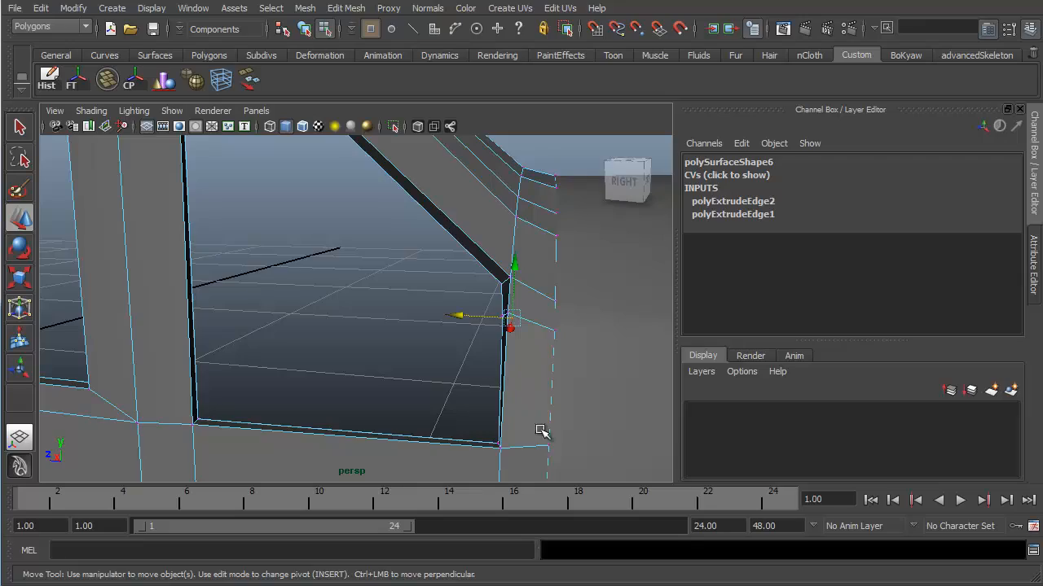
alt+drag(542, 431, 391, 337)
alt+right_drag(391, 337, 432, 327)
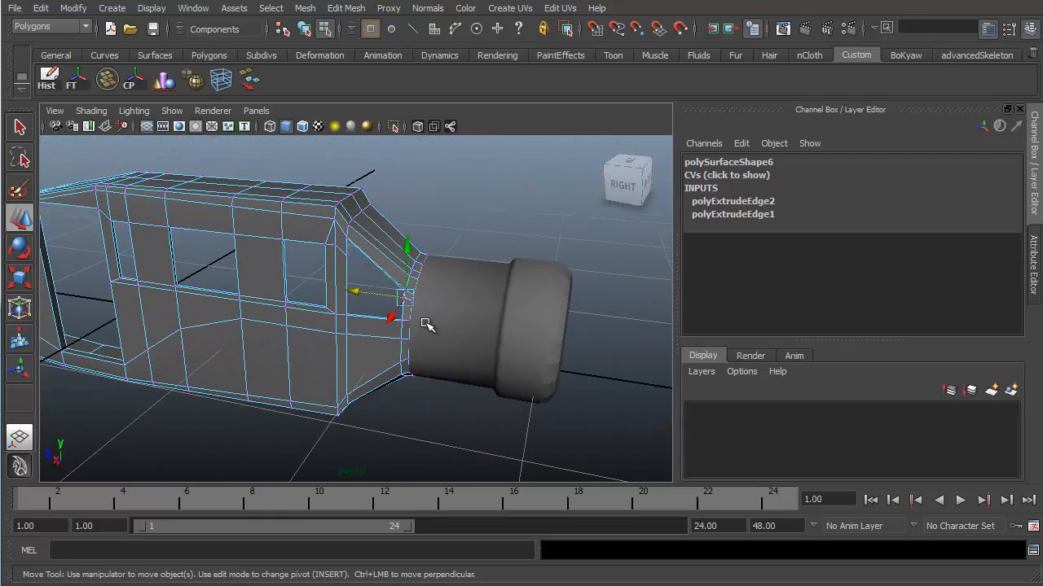
alt+drag(431, 318, 400, 294)
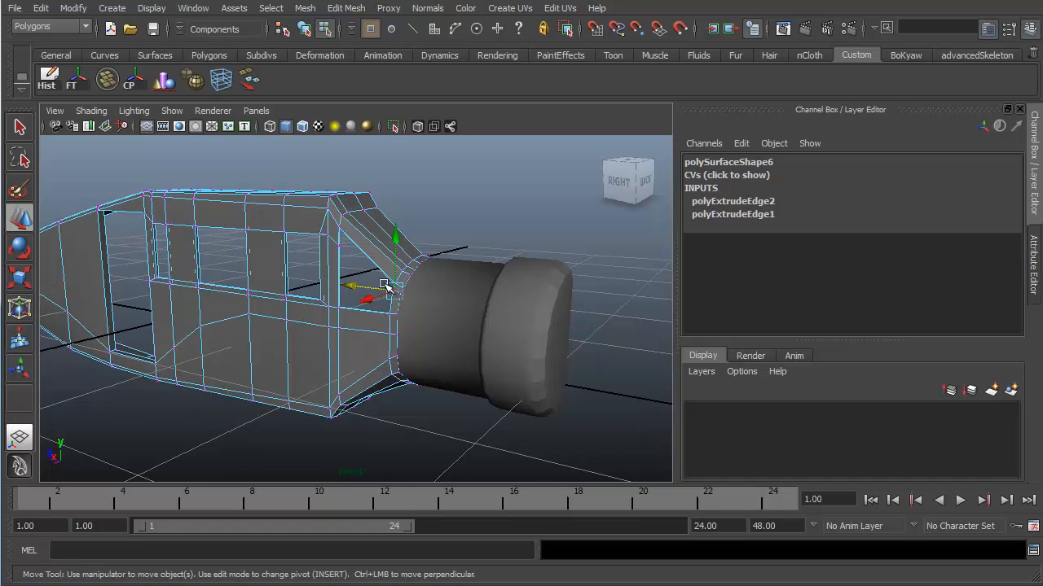
alt+middle_drag(379, 267, 442, 272)
alt+drag(442, 272, 422, 258)
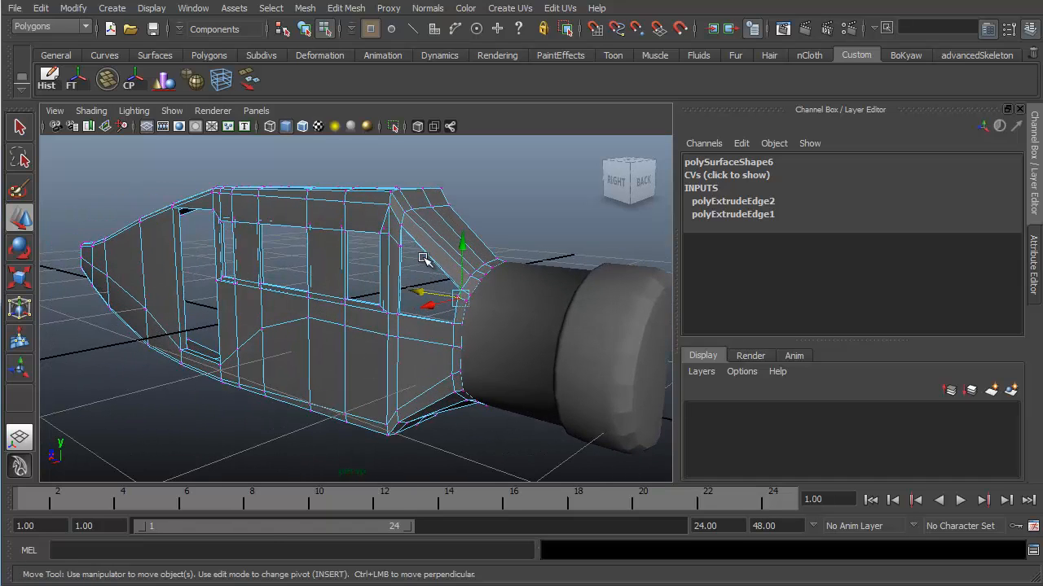
right_drag(423, 250, 486, 218)
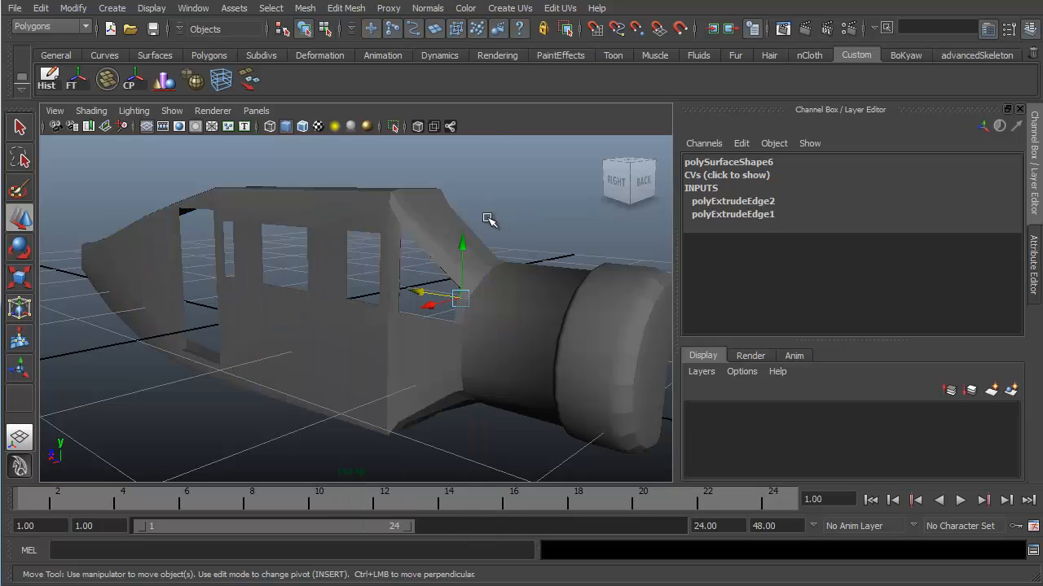
alt+drag(416, 235, 463, 242)
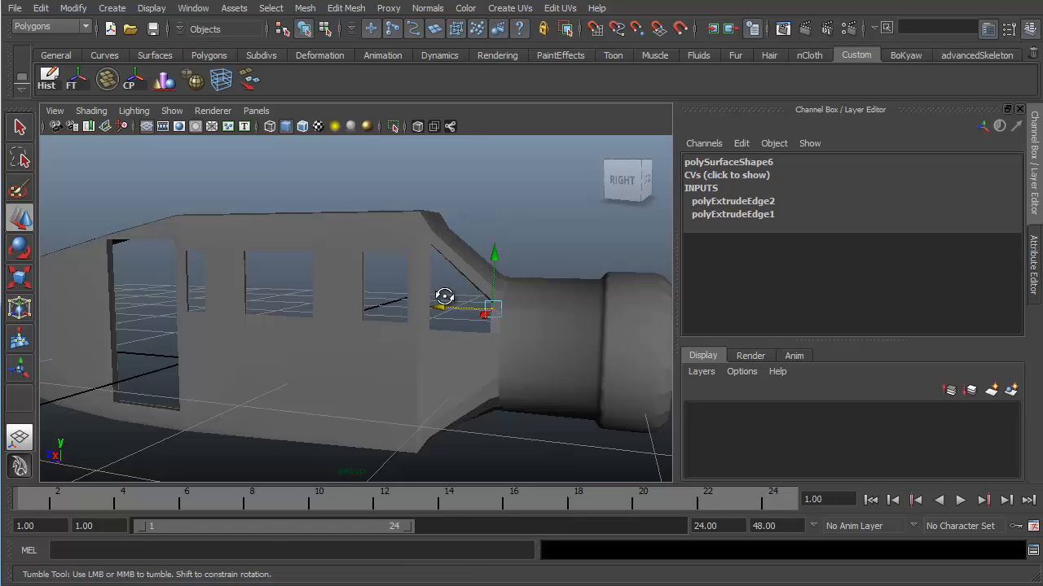
alt+drag(444, 303, 407, 309)
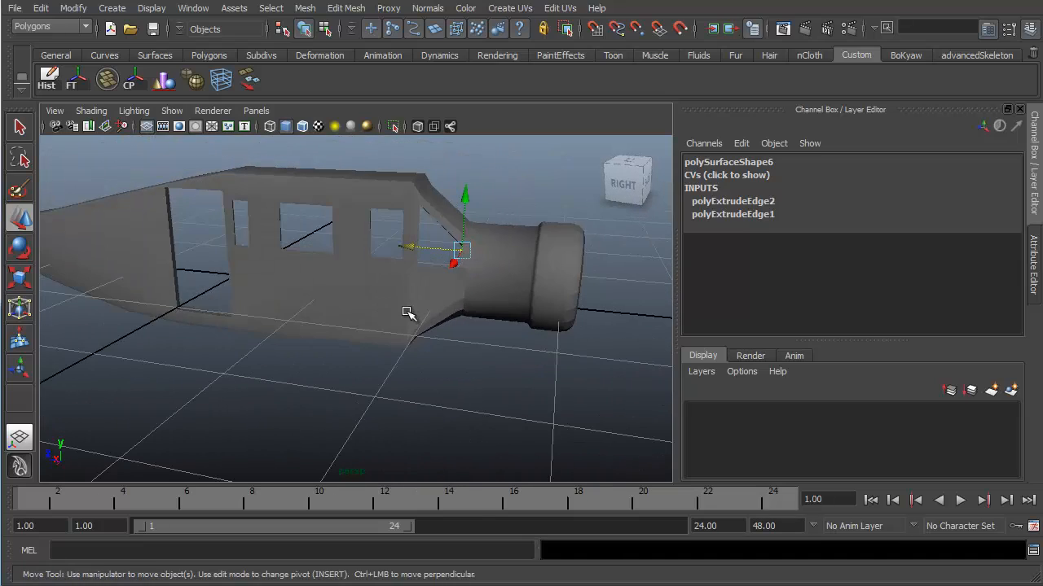
Select the fuselage half and examine its shape and centre line from above and from the front.
click(411, 314)
alt+drag(443, 367, 501, 315)
alt+drag(522, 275, 402, 328)
alt+right_drag(401, 327, 408, 314)
alt+middle_drag(407, 313, 414, 373)
alt+right_drag(409, 367, 378, 332)
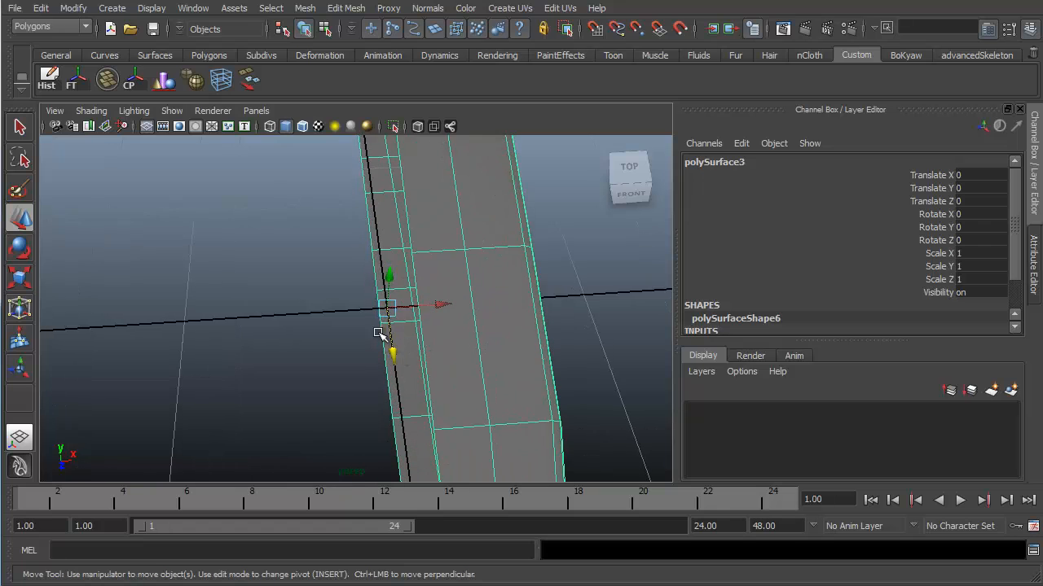
alt+right_drag(437, 372, 368, 269)
alt+middle_drag(368, 269, 363, 207)
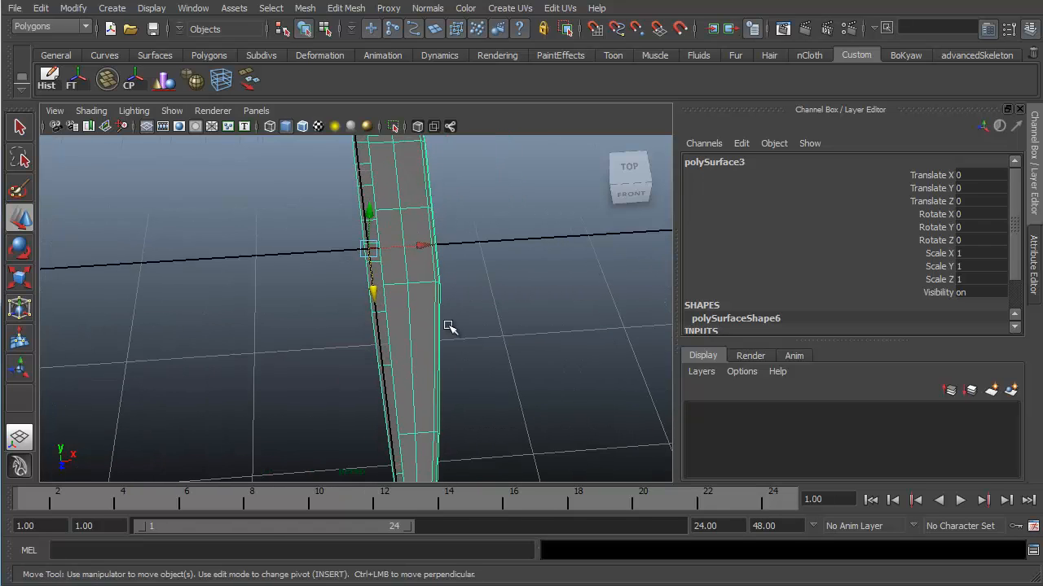
alt+right_drag(457, 345, 429, 286)
alt+drag(431, 285, 434, 324)
alt+middle_drag(434, 329, 437, 287)
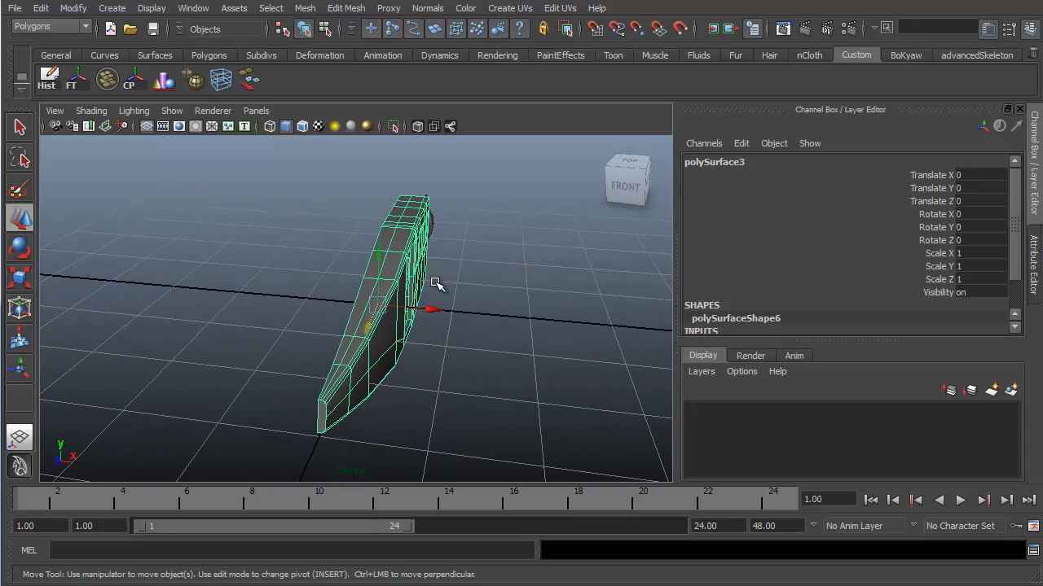
Duplicate the selected fuselage half in place.
click(41, 9)
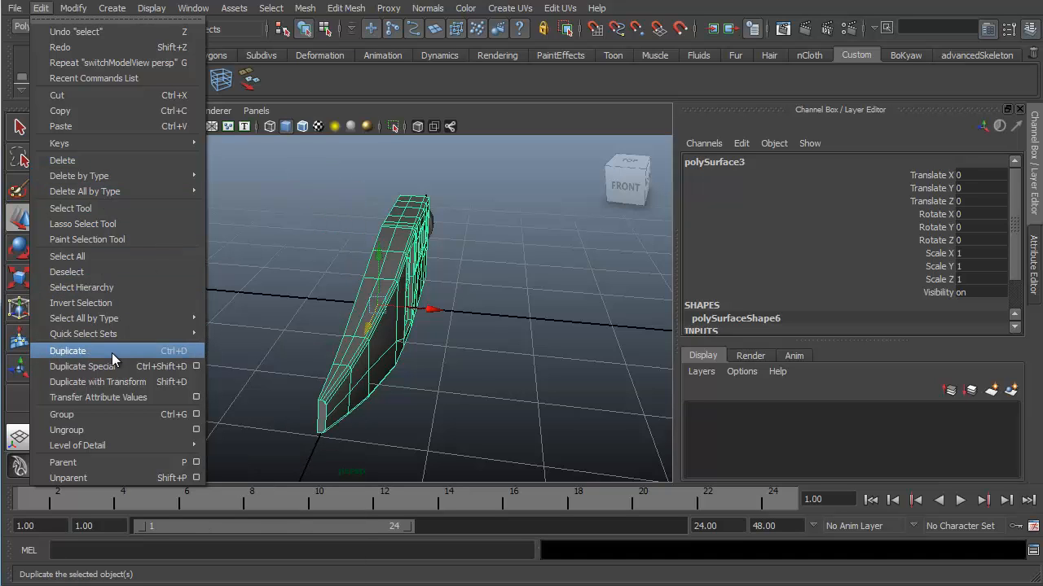
click(482, 121)
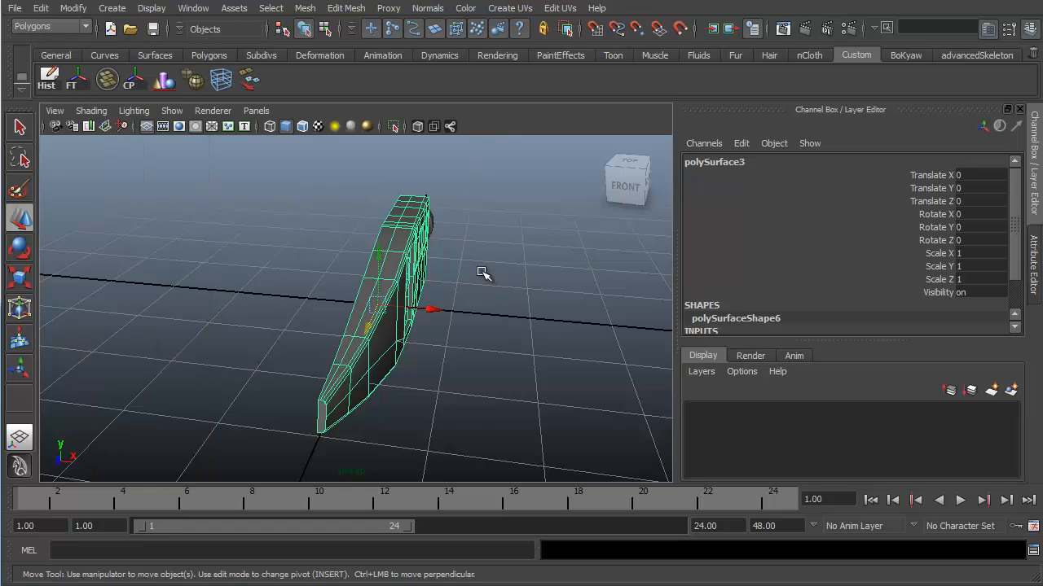
alt+drag(483, 273, 451, 262)
key(ctrl+d)
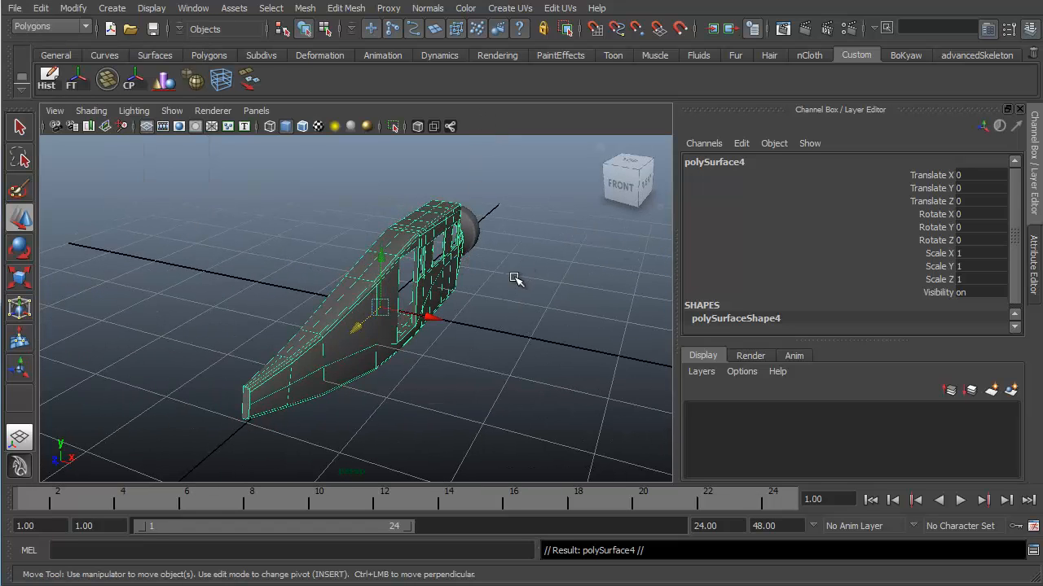
mouse_move(514, 279)
alt+mouse_down()
mouse_move(562, 265)
mouse_move(526, 279)
alt+mouse_up()
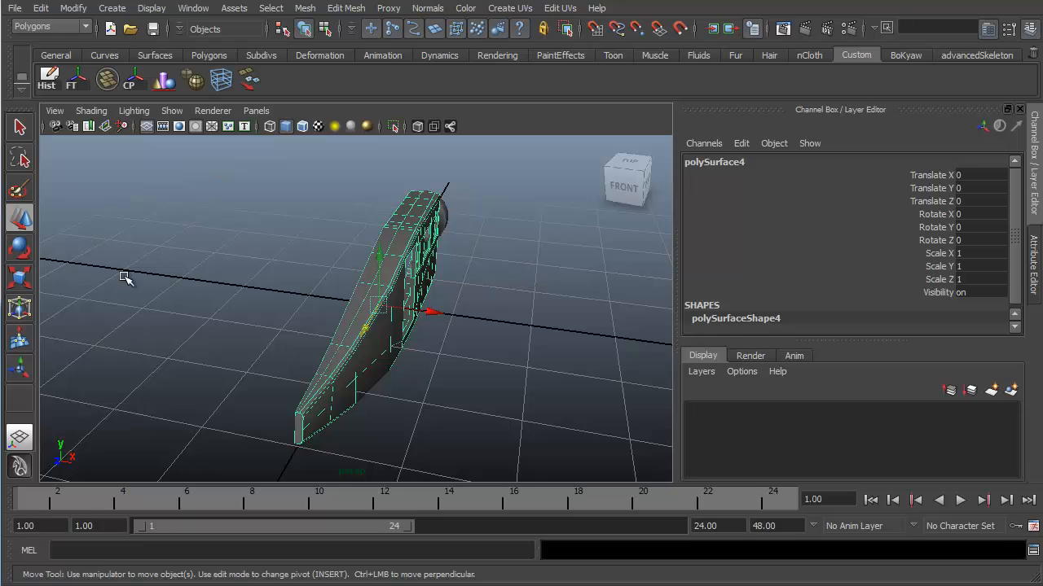
Mirror the duplicated fuselage half across the centre line by setting its Scale X to -1.
click(309, 585)
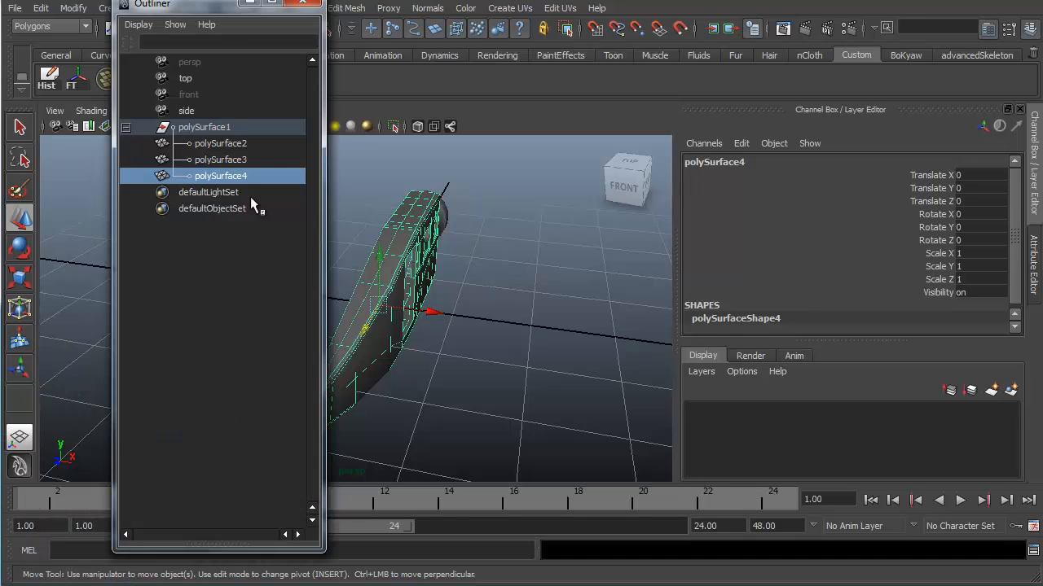
click(251, 3)
alt+drag(478, 272, 526, 293)
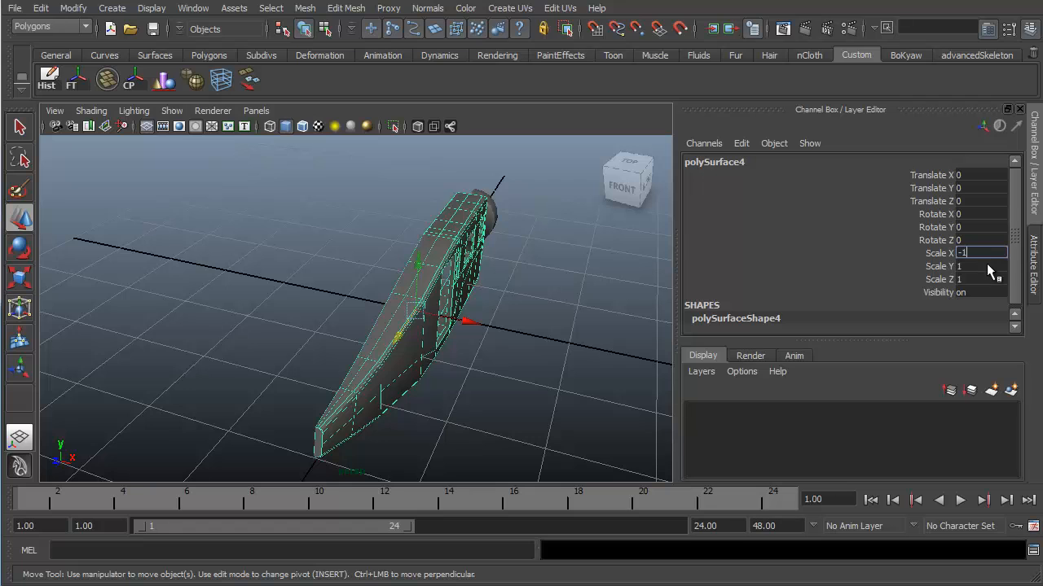
key(Return)
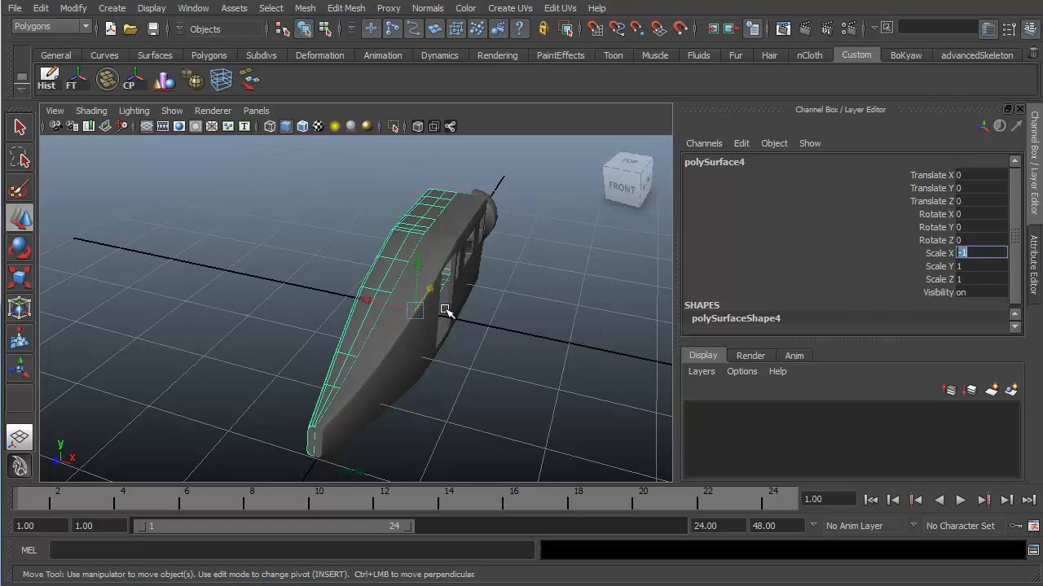
alt+right_drag(445, 310, 476, 376)
alt+middle_drag(471, 332, 466, 293)
click(485, 323)
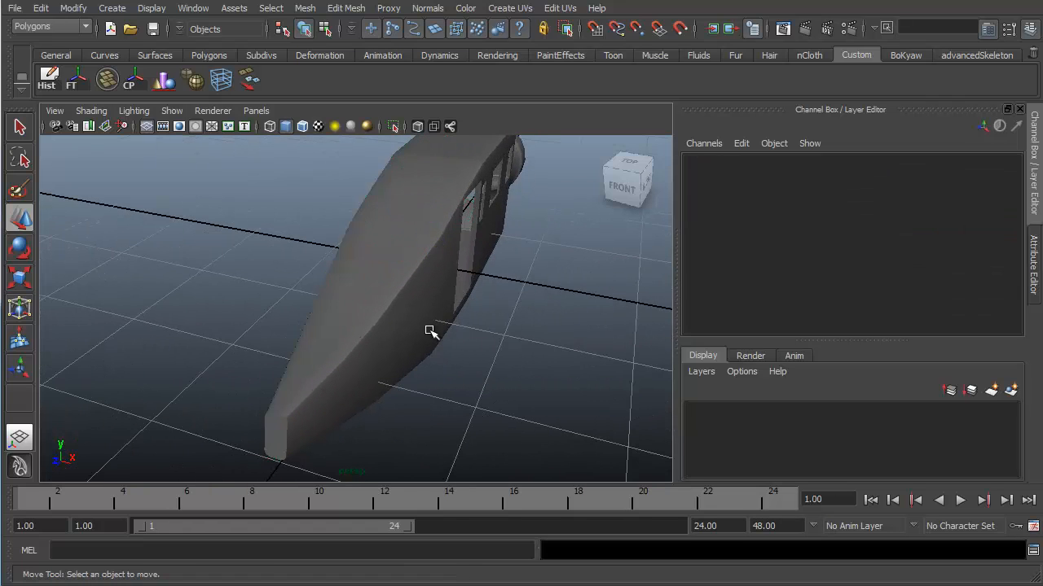
Select both fuselage halves, combine them into one mesh and delete the mesh's construction history.
click(354, 261)
alt+drag(448, 369, 477, 369)
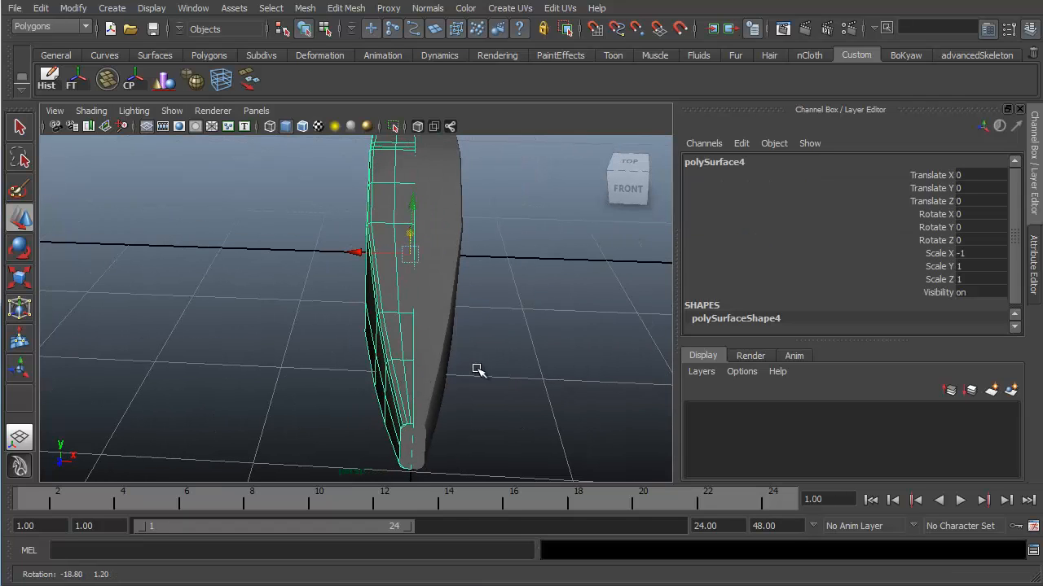
shift+click(447, 310)
alt+middle_drag(536, 324, 538, 338)
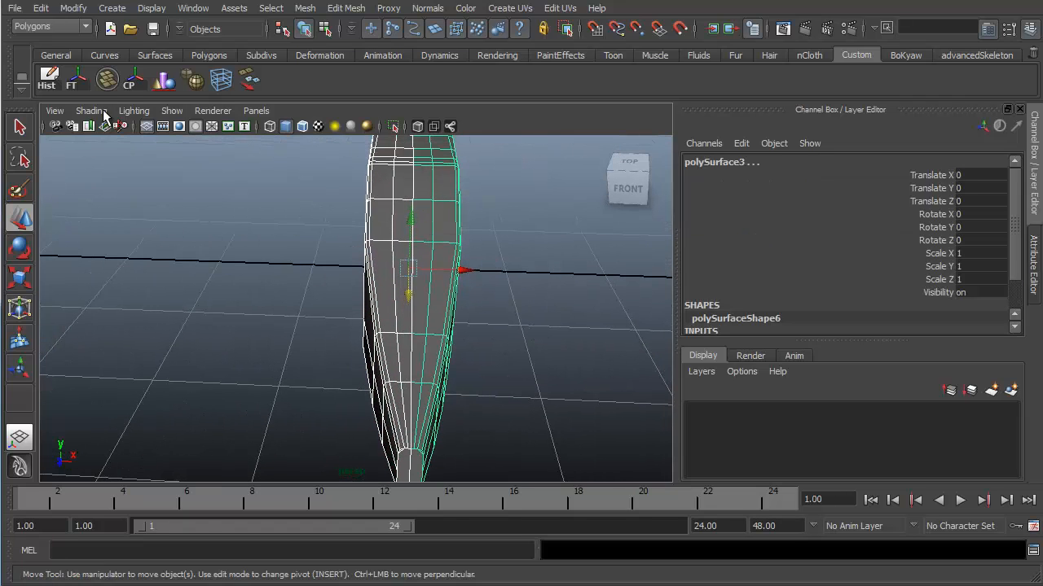
click(307, 8)
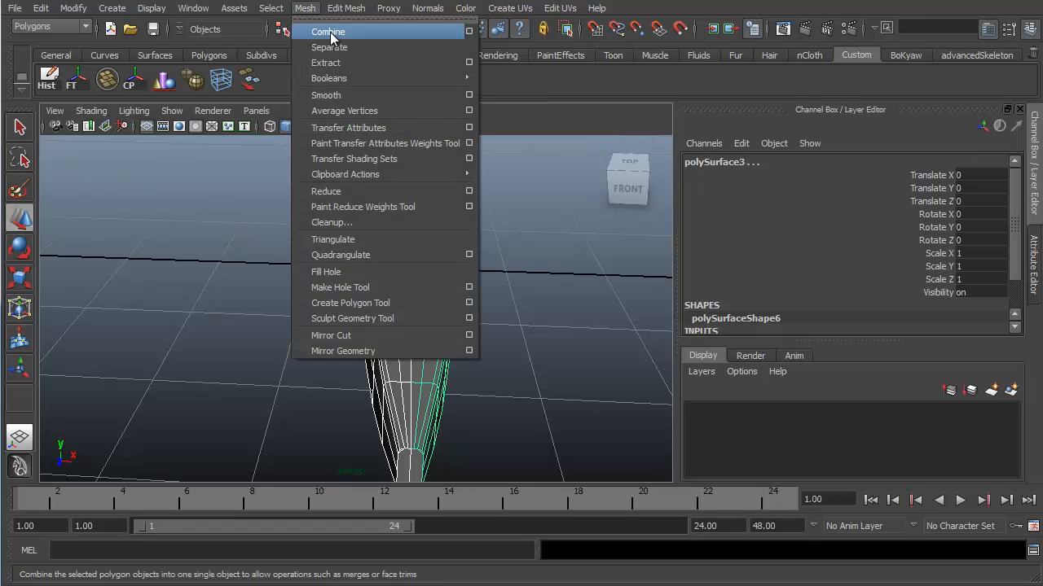
click(601, 119)
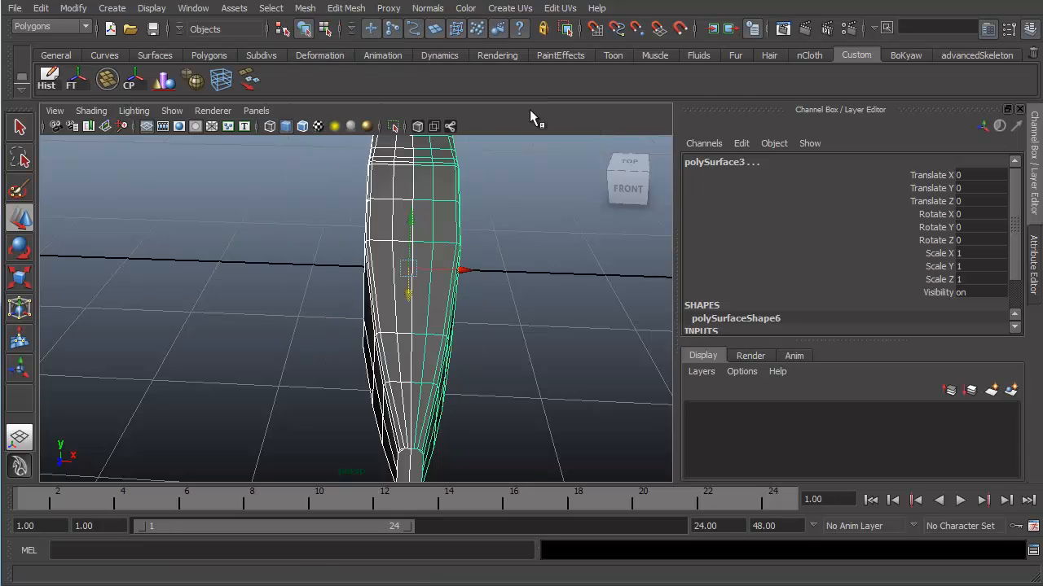
click(107, 79)
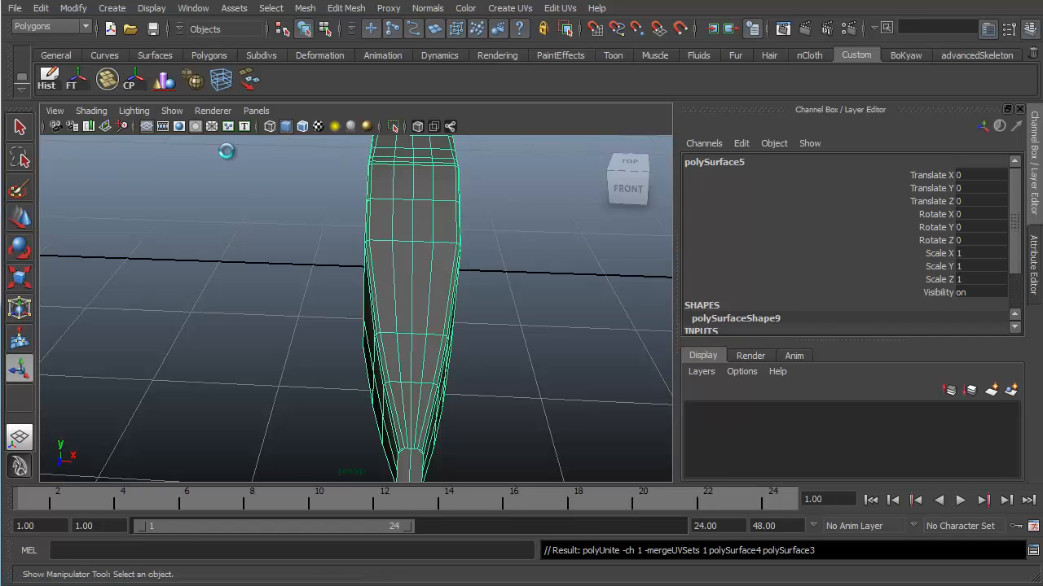
alt+drag(537, 356, 368, 304)
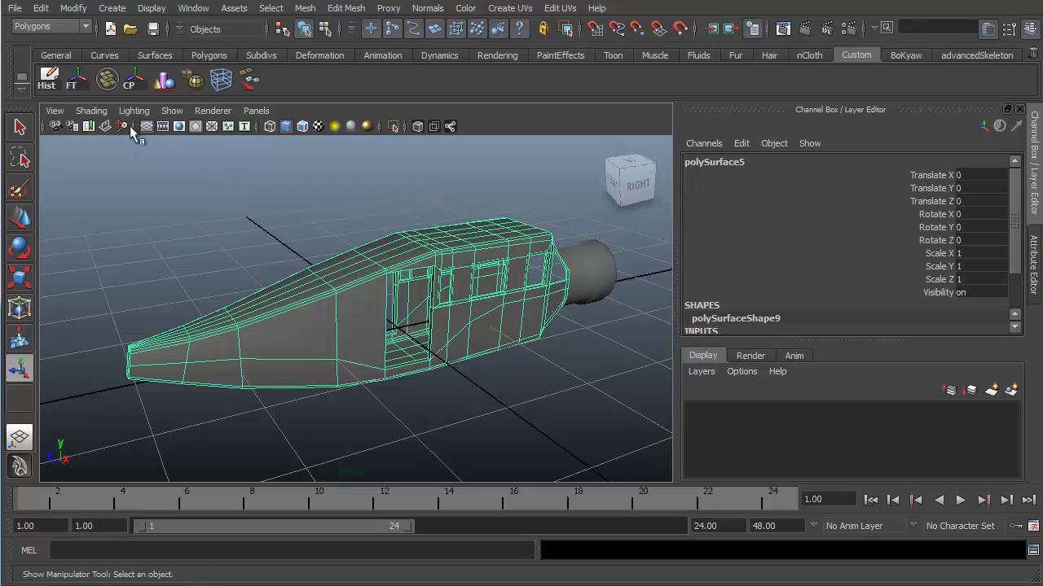
click(42, 82)
Show the combined fuselage in the top view as wireframe and switch it to vertex editing.
key(space)
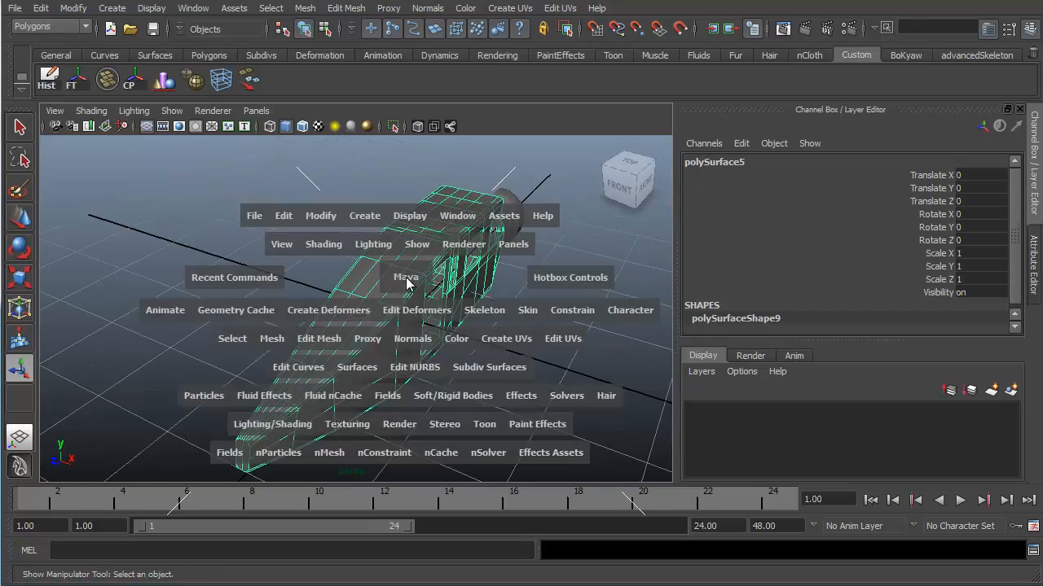
drag(396, 274, 334, 274)
alt+right_drag(393, 222, 417, 318)
alt+middle_drag(417, 322, 412, 441)
alt+right_drag(411, 441, 570, 391)
alt+middle_drag(474, 306, 458, 335)
key(4)
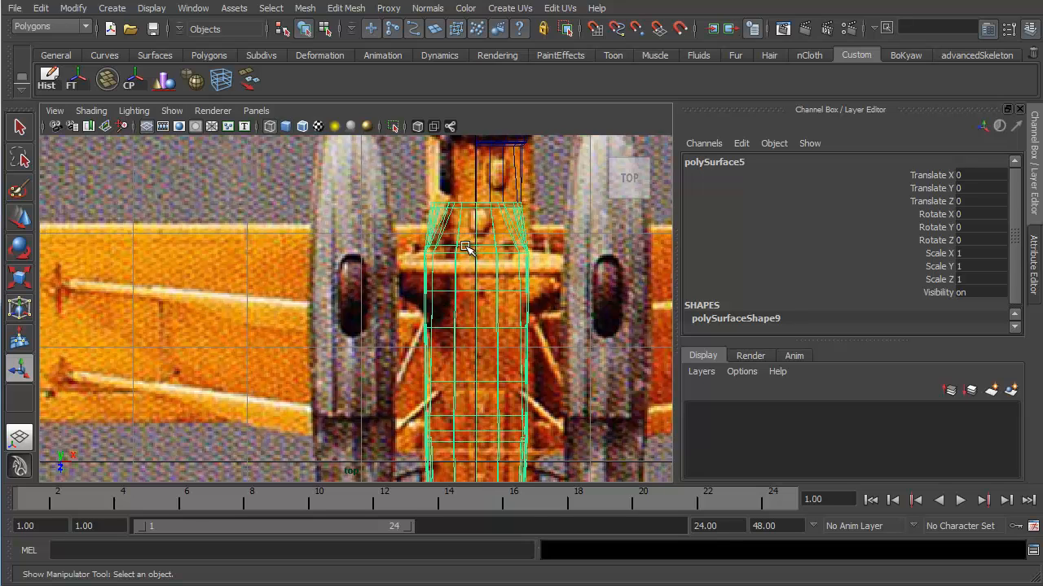
right_drag(464, 246, 412, 244)
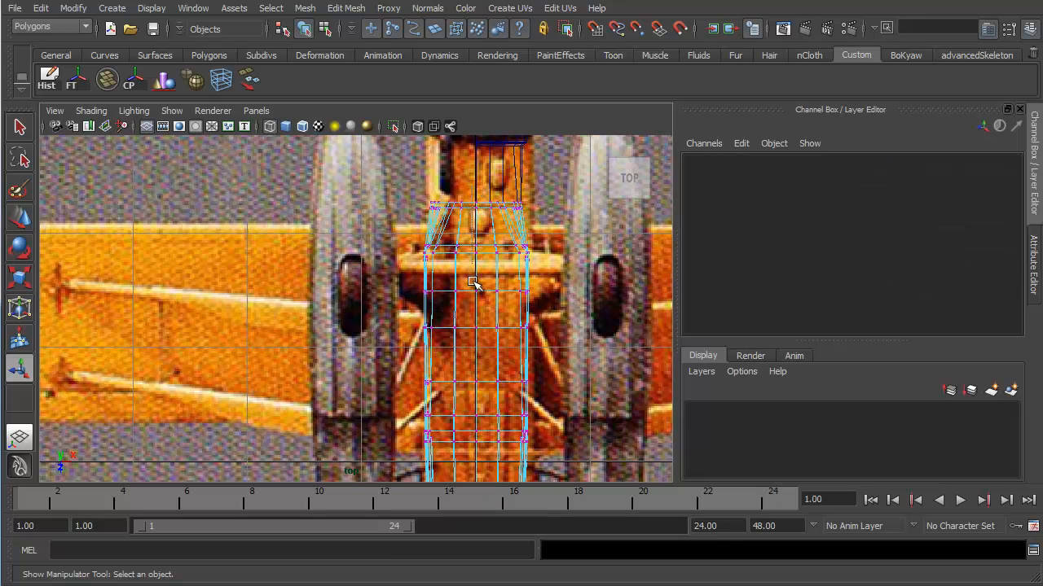
Select the vertices along the fuselage's centre line from the nose end to the tail.
drag(472, 281, 483, 388)
alt+middle_drag(483, 388, 434, 114)
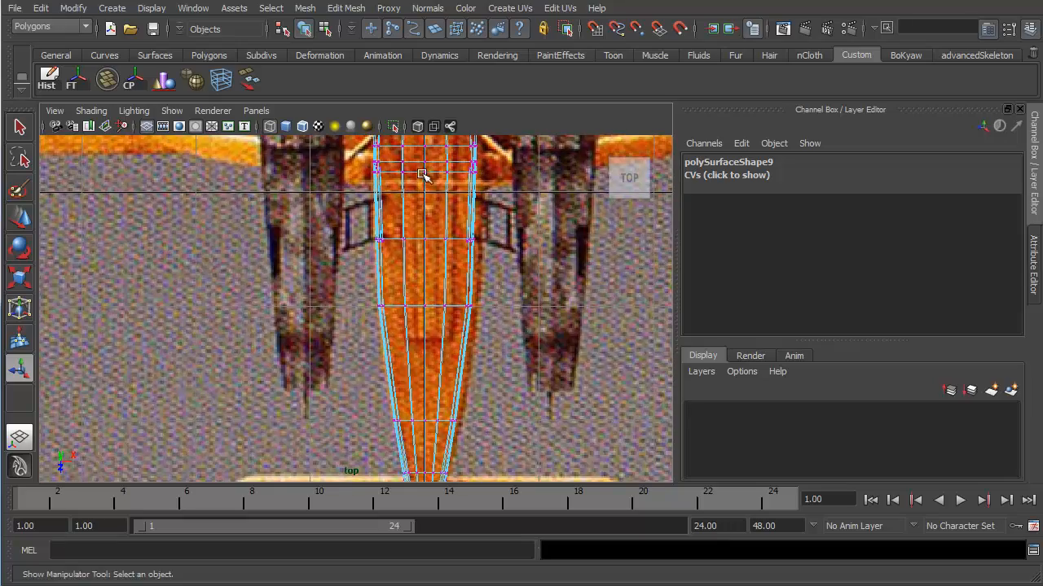
alt+middle_drag(426, 178, 430, 251)
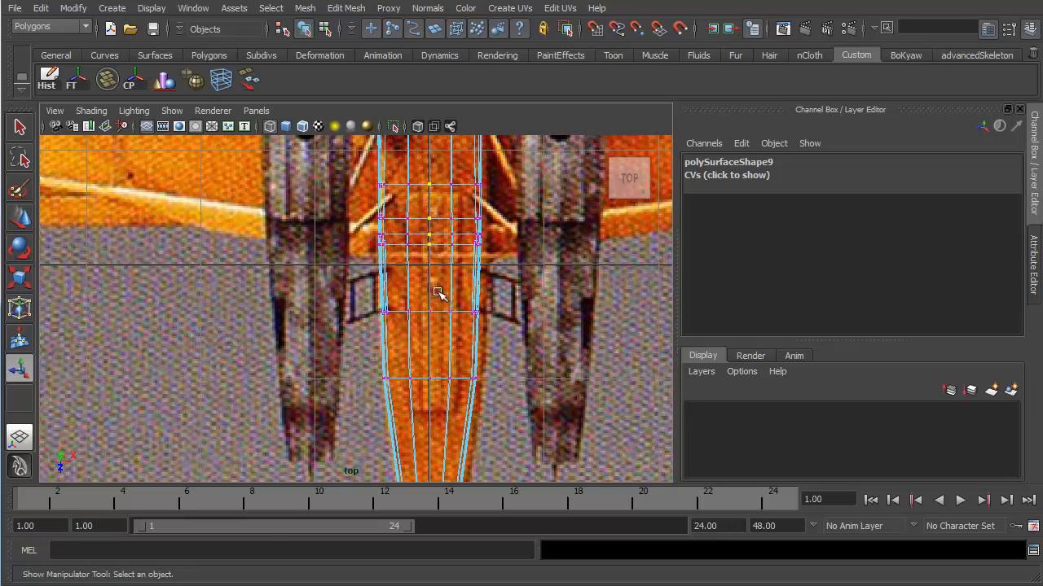
alt+middle_drag(438, 293, 413, 196)
alt+middle_drag(413, 291, 410, 261)
alt+right_drag(393, 231, 456, 281)
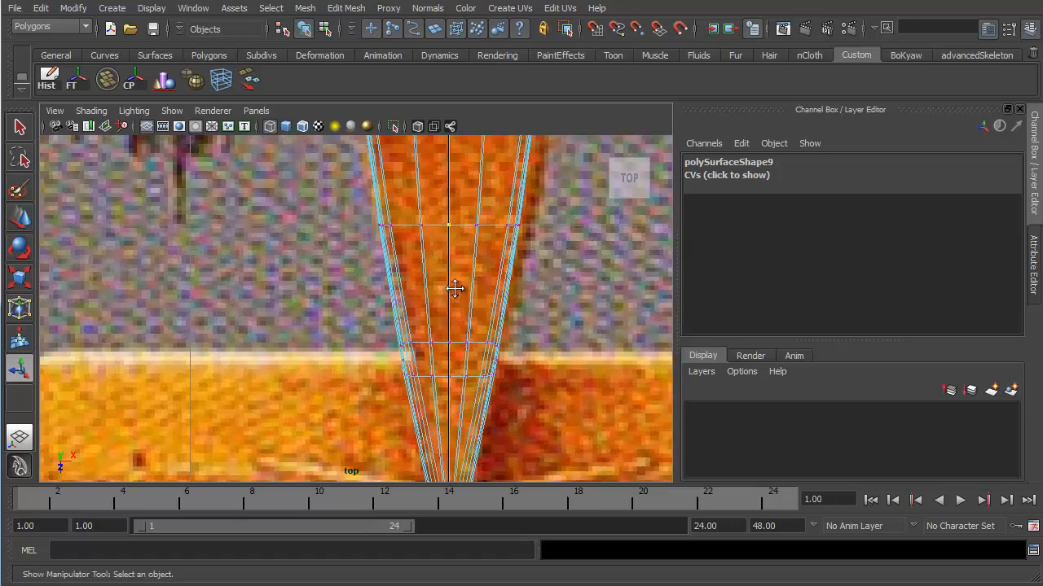
alt+middle_drag(456, 291, 420, 152)
alt+right_drag(430, 308, 477, 361)
alt+middle_drag(477, 361, 456, 380)
Return to the shaded perspective view and check the centre-line vertex selection on the roof and floor.
key(space)
drag(455, 335, 420, 264)
alt+right_drag(420, 264, 456, 336)
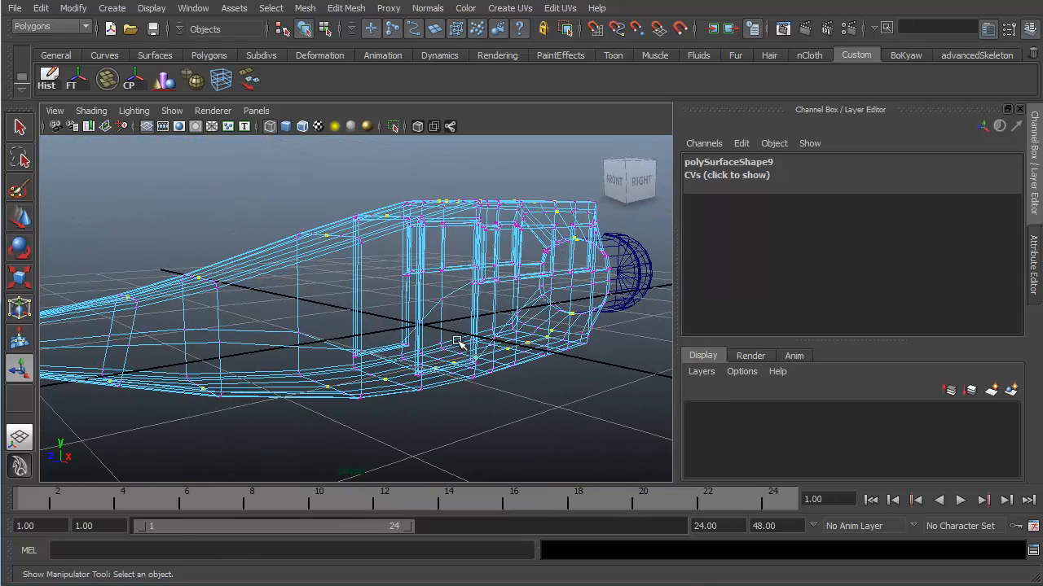
key(5)
alt+drag(510, 318, 456, 333)
alt+right_drag(456, 333, 491, 342)
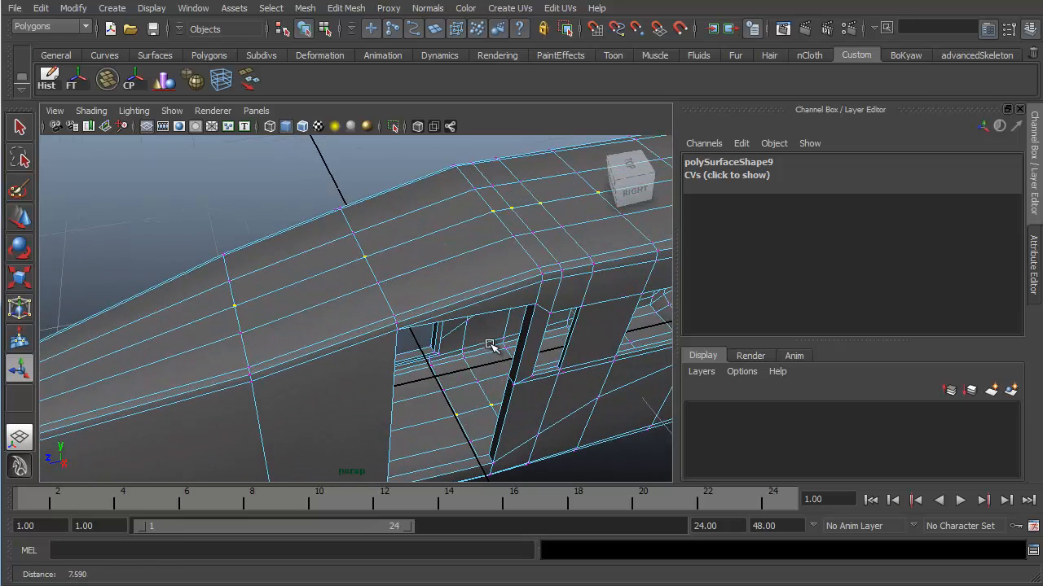
Merge the selected centre-line vertices of the fuselage with a threshold of 0.01.
shift+right_click(462, 235)
mouse_move(462, 222)
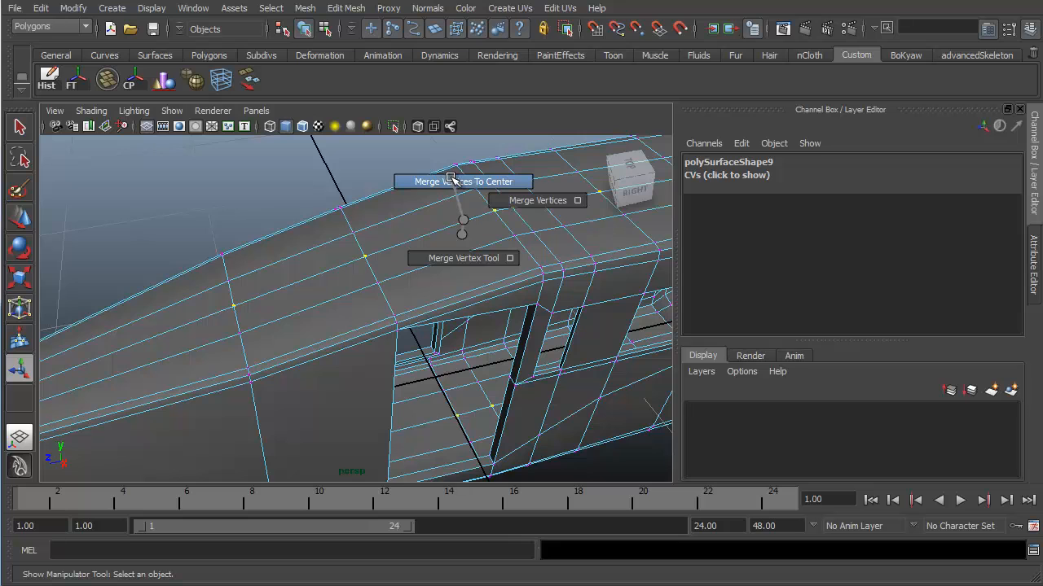
click(582, 200)
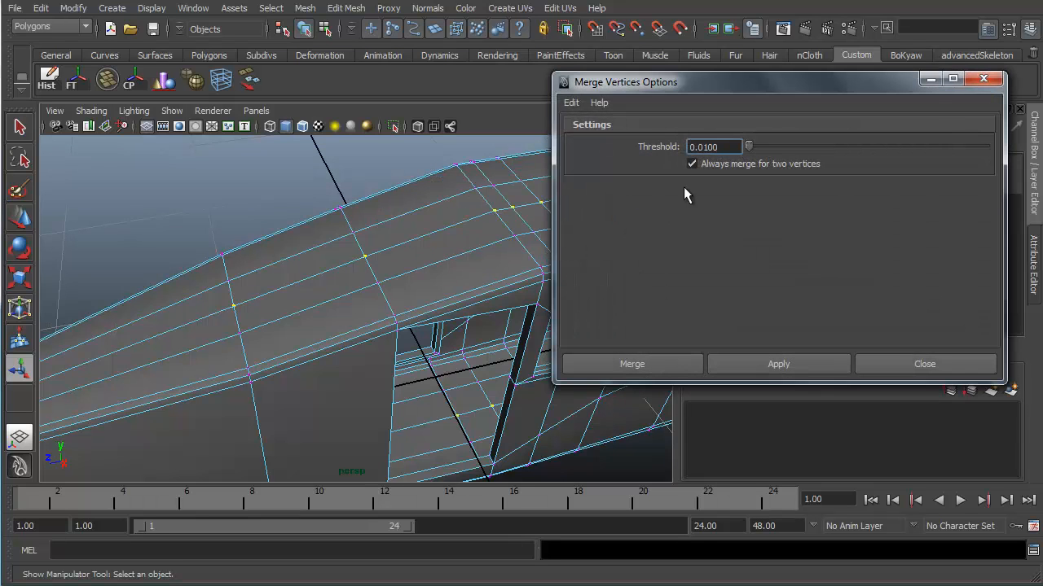
alt+drag(488, 274, 361, 270)
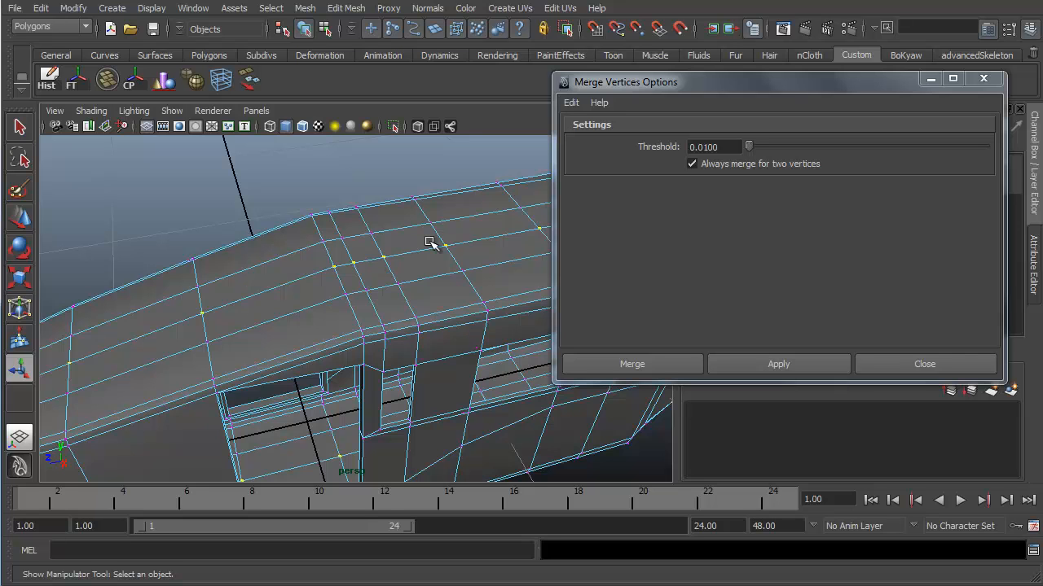
alt+drag(338, 303, 363, 320)
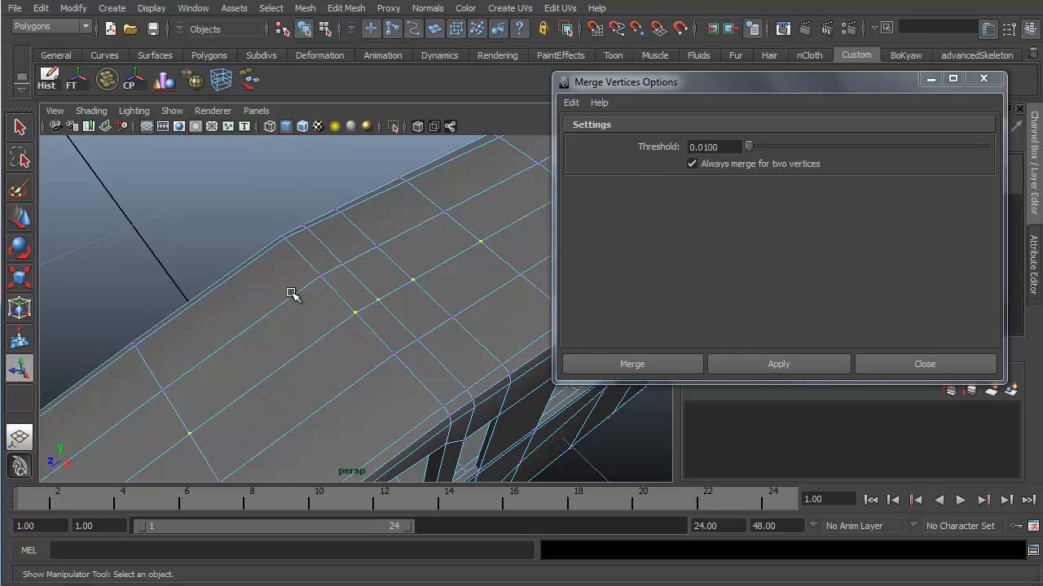
alt+drag(409, 263, 419, 279)
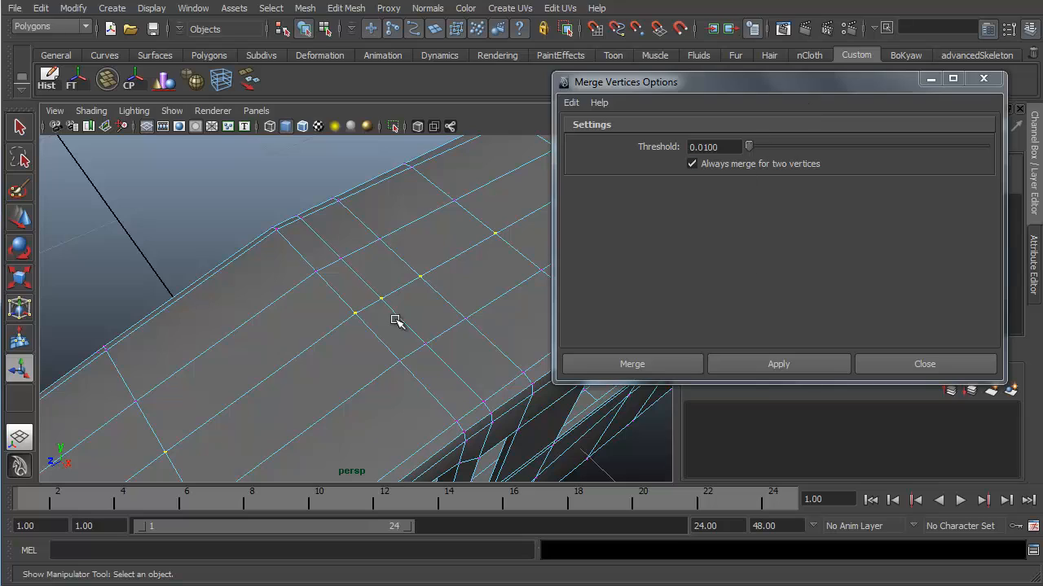
alt+middle_drag(389, 316, 316, 284)
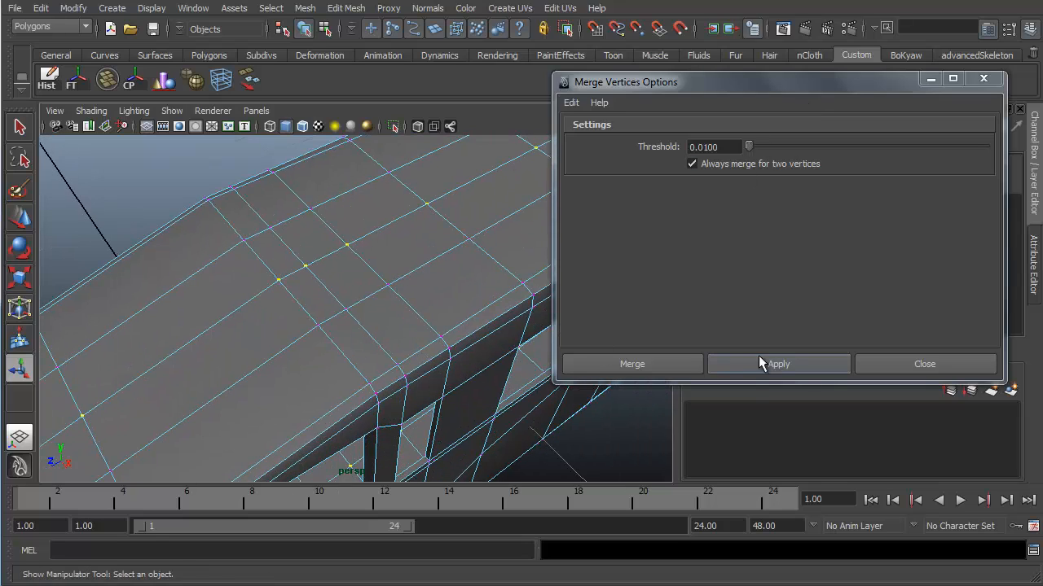
click(655, 364)
alt+right_drag(538, 380, 482, 311)
alt+drag(482, 311, 451, 277)
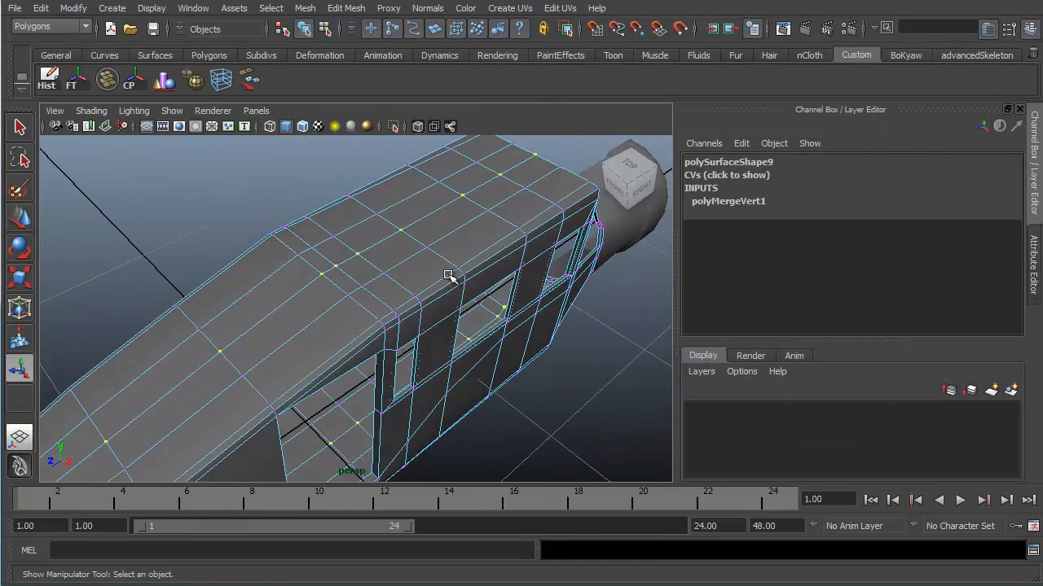
Return to object mode and inspect the joined fuselage's roof, windows and nose end.
right_drag(411, 237, 473, 228)
click(575, 384)
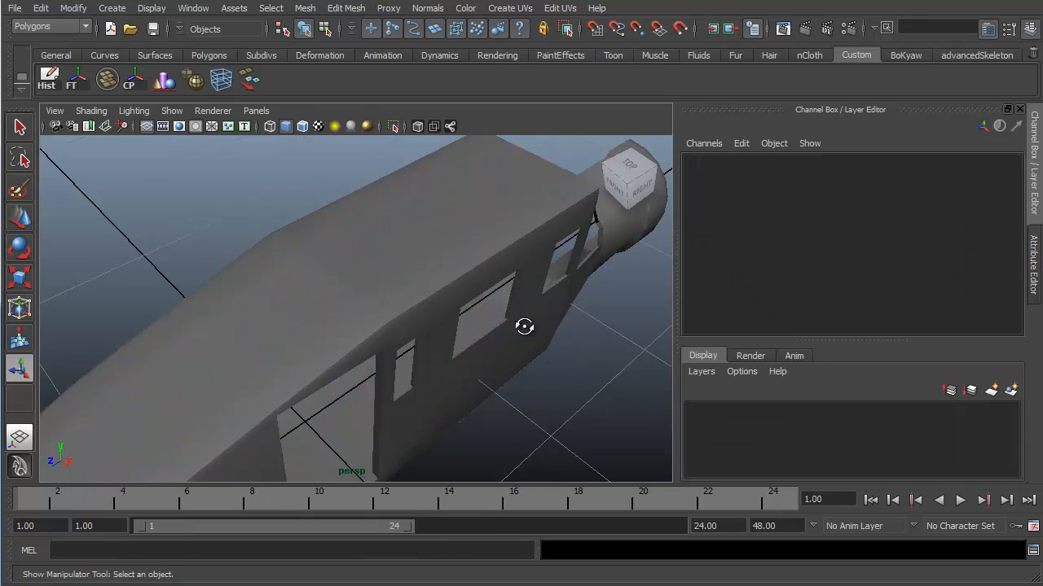
alt+drag(523, 326, 230, 239)
scroll(280, 214, down, 3)
click(380, 277)
alt+middle_drag(231, 239, 324, 218)
alt+drag(324, 218, 337, 260)
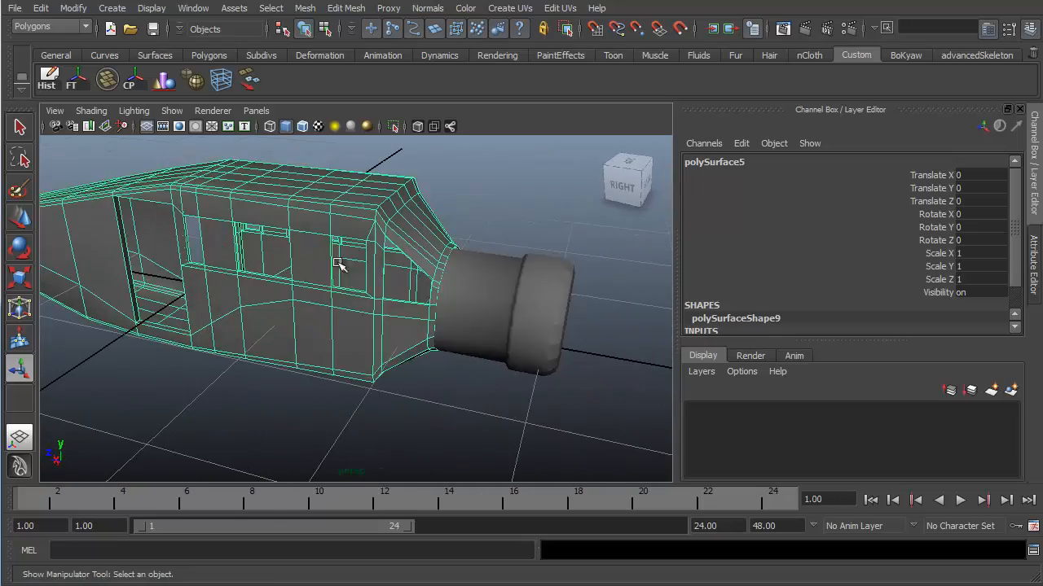
Duplicate the engine cowling half and mirror the copy by setting its Scale X to -1.
click(552, 326)
alt+drag(472, 327, 611, 370)
alt+middle_drag(546, 359, 495, 351)
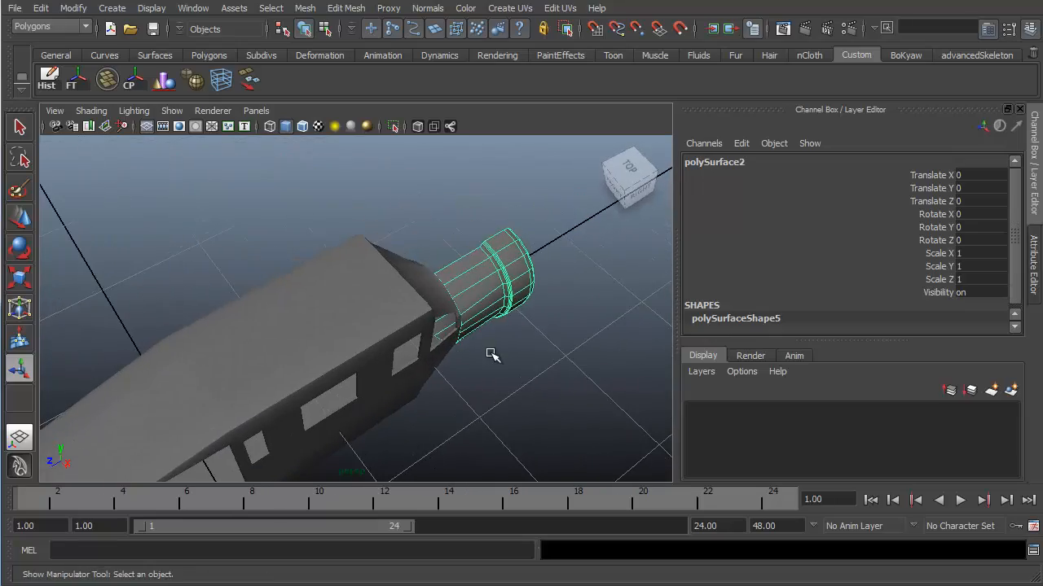
key(w)
alt+drag(402, 356, 448, 253)
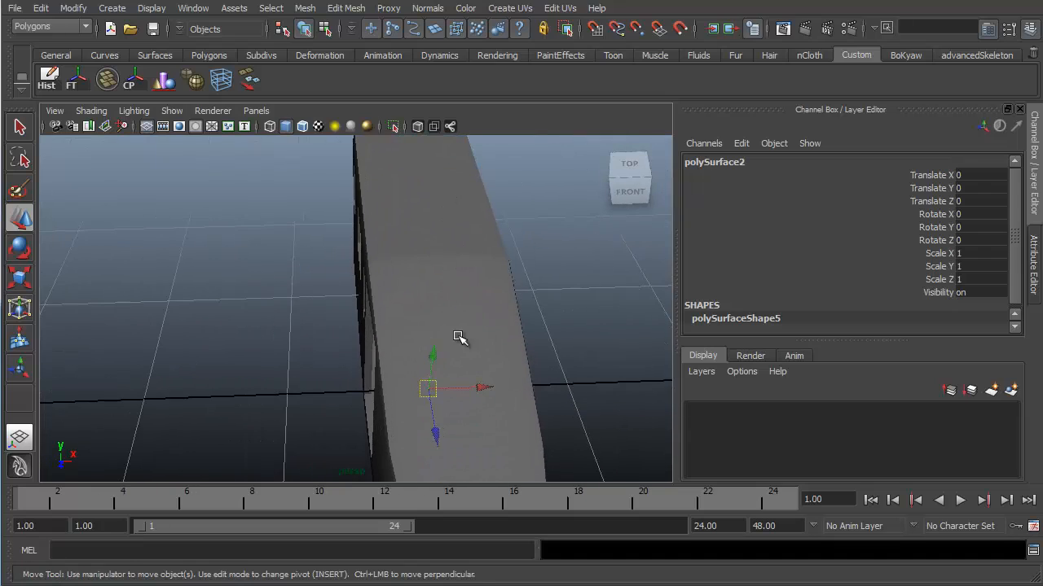
alt+drag(458, 340, 352, 267)
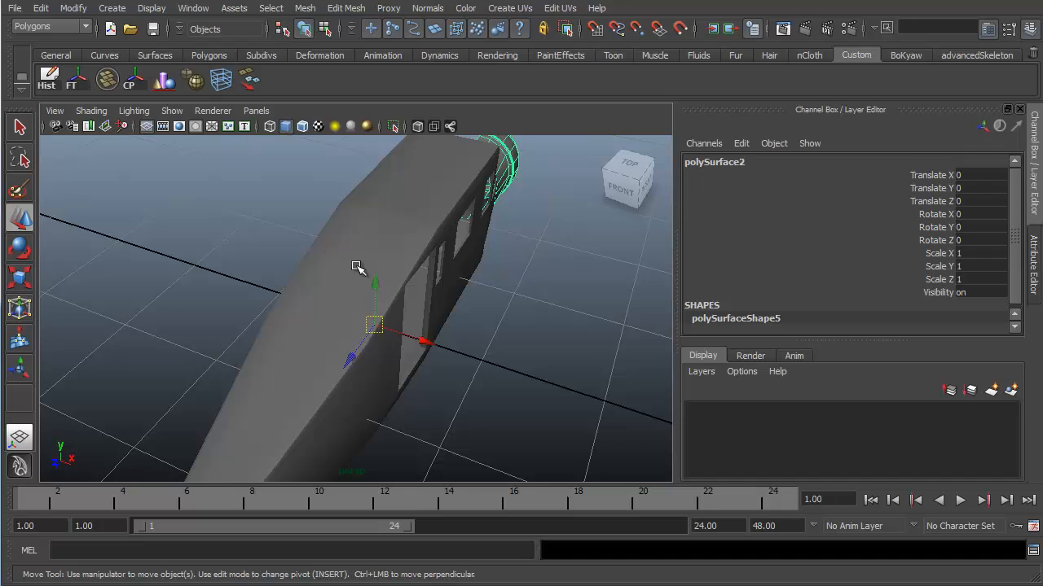
key(ctrl+d)
double_click(1002, 253)
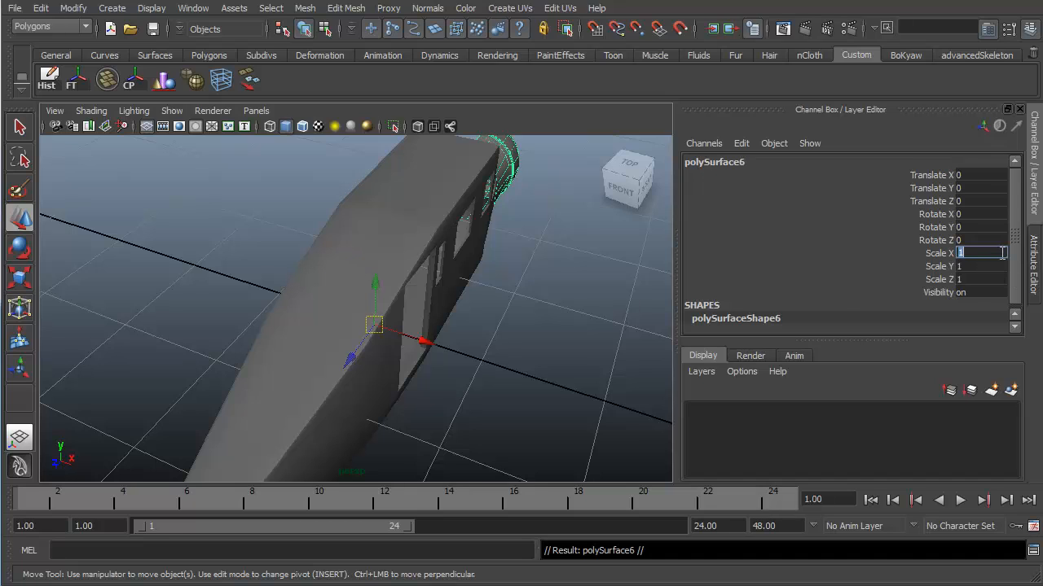
text(-1)
key(Return)
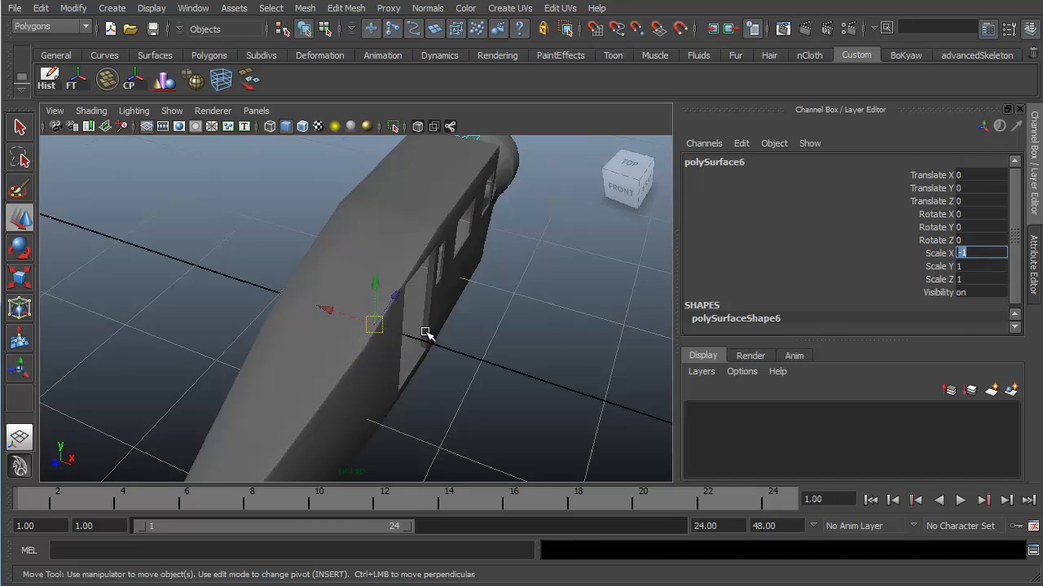
Select both engine cowling halves and combine them into one mesh.
alt+drag(516, 253, 423, 308)
click(506, 313)
click(111, 84)
Show the combined engine cowling in the top view as wireframe and switch it to vertex editing.
key(space)
alt+middle_drag(417, 231, 450, 551)
alt+middle_drag(479, 228, 491, 470)
alt+middle_drag(490, 146, 449, 501)
alt+middle_drag(482, 261, 452, 514)
alt+middle_drag(466, 175, 454, 481)
right_drag(439, 292, 375, 292)
alt+right_drag(481, 441, 450, 412)
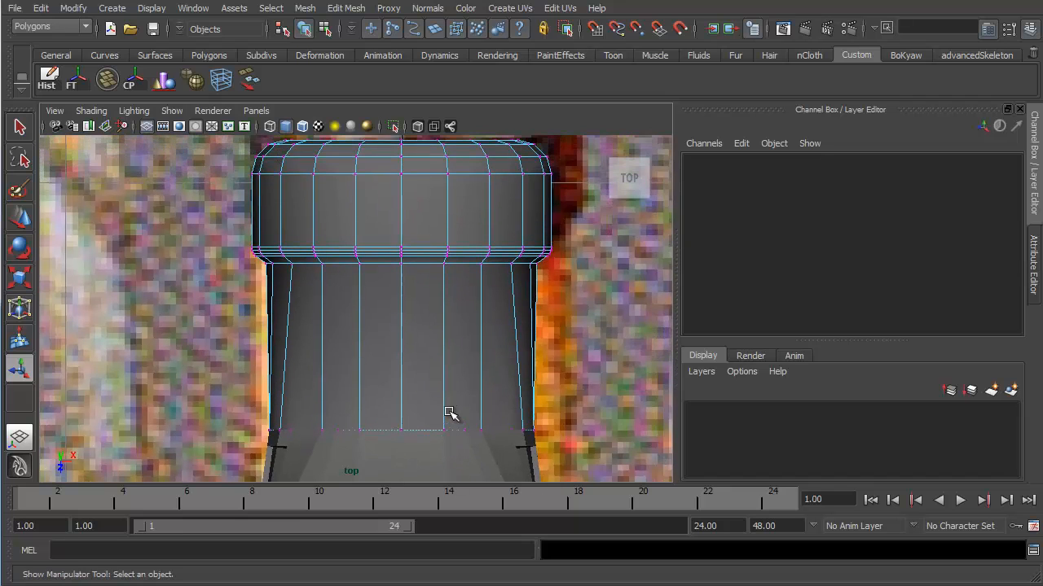
key(4)
Select the vertices along the engine cowling's centre line from its front rim to the fuselage joint.
alt+middle_drag(422, 180, 420, 212)
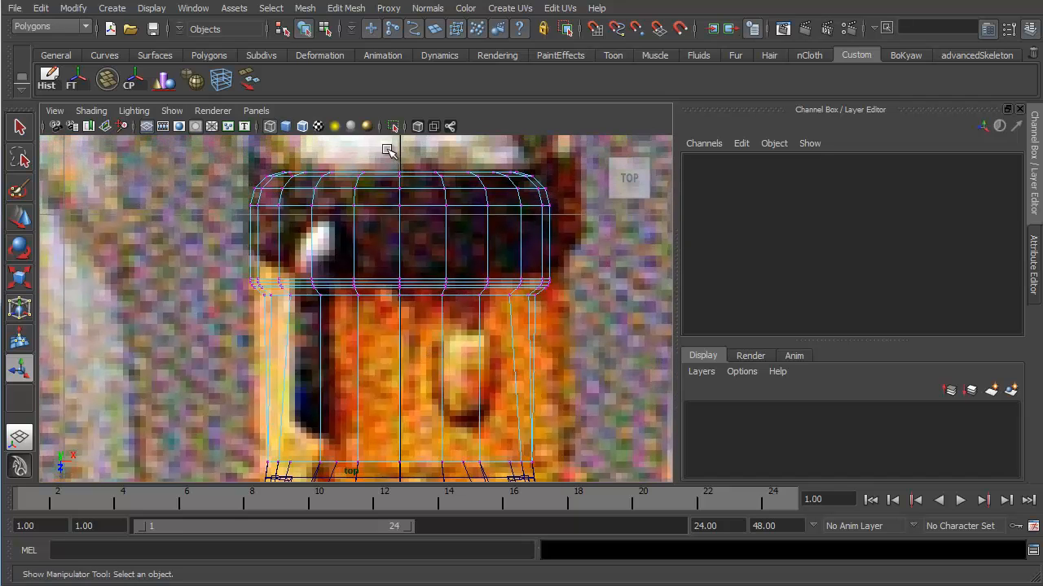
drag(387, 151, 414, 356)
alt+middle_drag(415, 271, 418, 234)
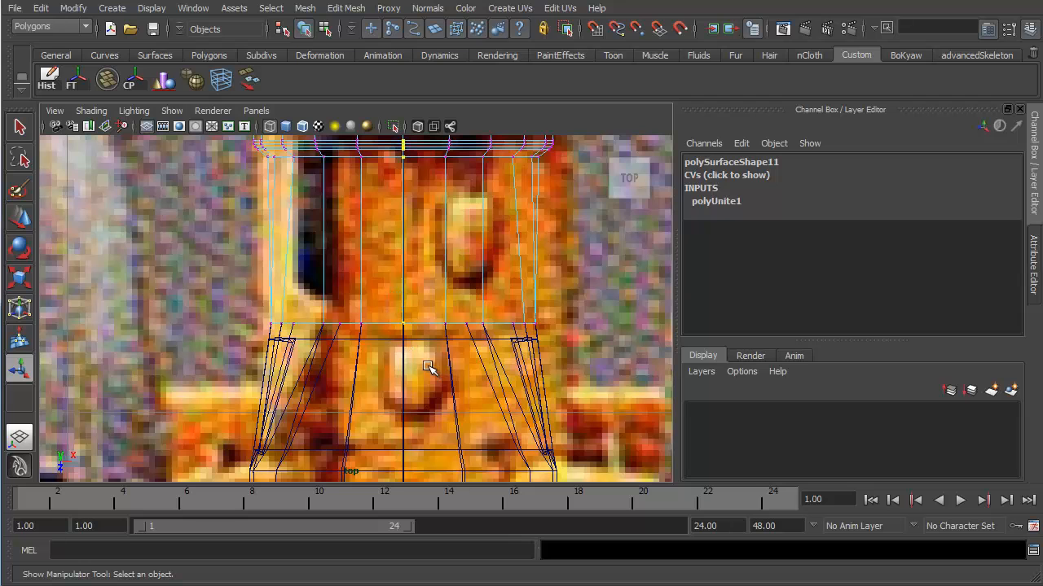
Merge the selected centre-line vertices of the engine cowling so its two halves are joined.
click(457, 328)
alt+middle_drag(448, 326, 444, 405)
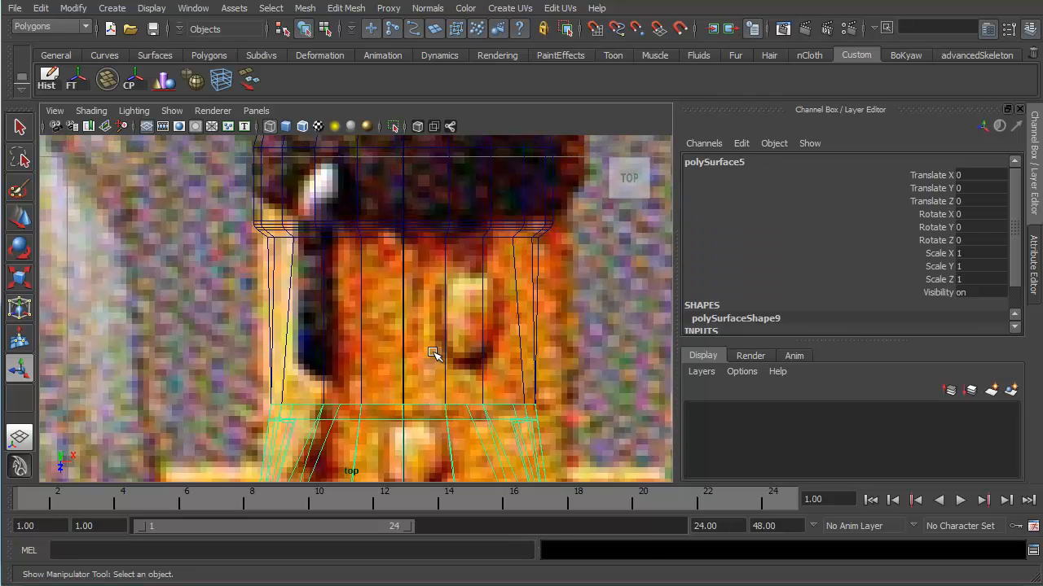
key(ctrl+z)
alt+right_drag(431, 349, 447, 358)
key(space)
drag(448, 356, 437, 304)
alt+drag(497, 344, 427, 317)
shift+right_click(471, 296)
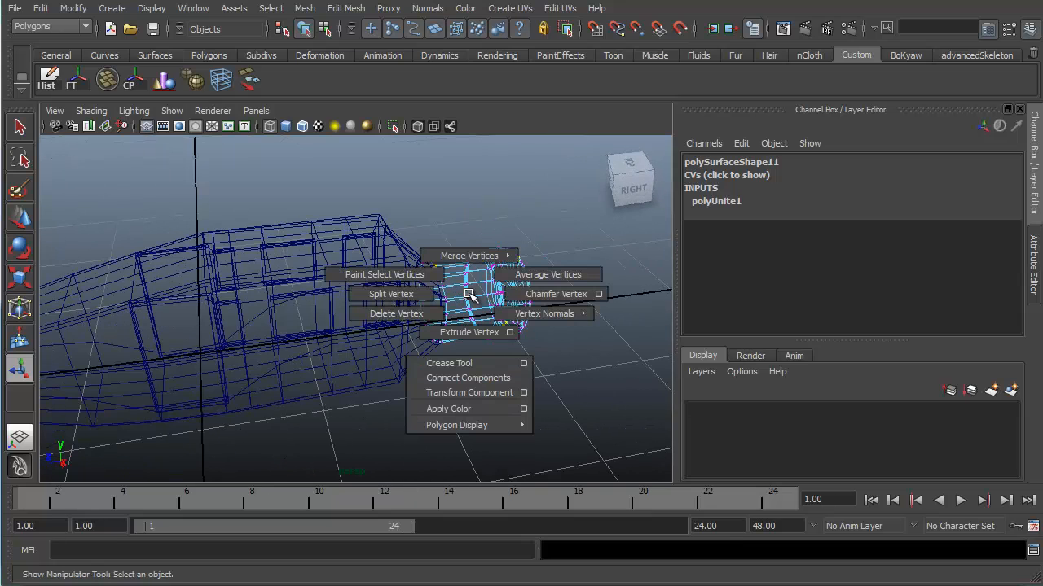
shift+right_drag(470, 296, 538, 224)
alt+drag(534, 285, 438, 296)
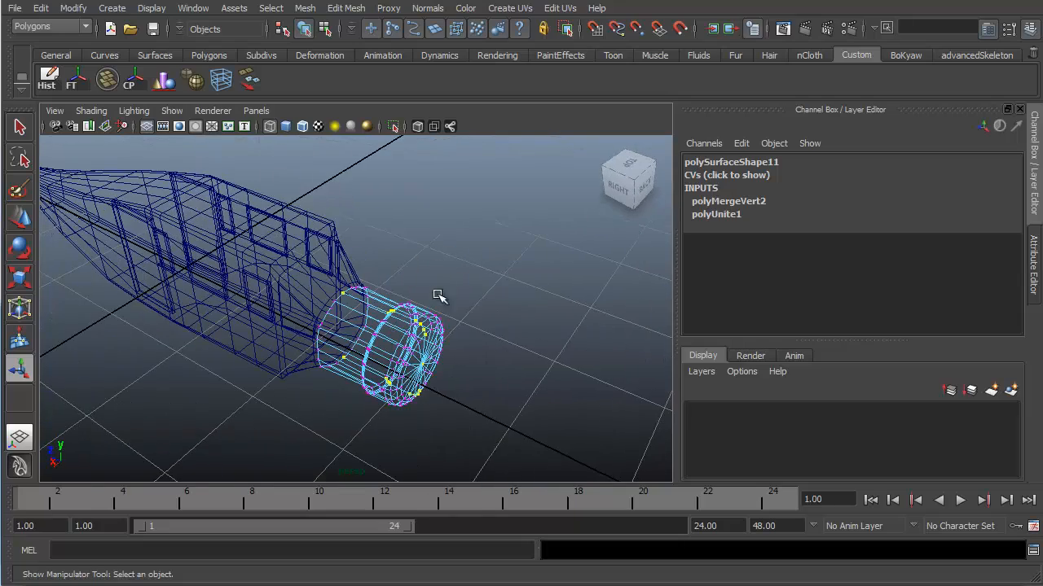
Combine the fuselage and the engine cowling into one mesh and delete its construction history.
key(F8)
mouse_move(448, 396)
alt+mouse_down()
mouse_move(494, 384)
mouse_move(549, 396)
mouse_move(554, 367)
mouse_move(507, 351)
mouse_move(511, 320)
mouse_move(527, 344)
alt+mouse_up()
key(5)
alt+right_drag(498, 312, 487, 308)
alt+middle_drag(487, 307, 530, 363)
alt+drag(529, 363, 637, 365)
click(389, 390)
click(474, 356)
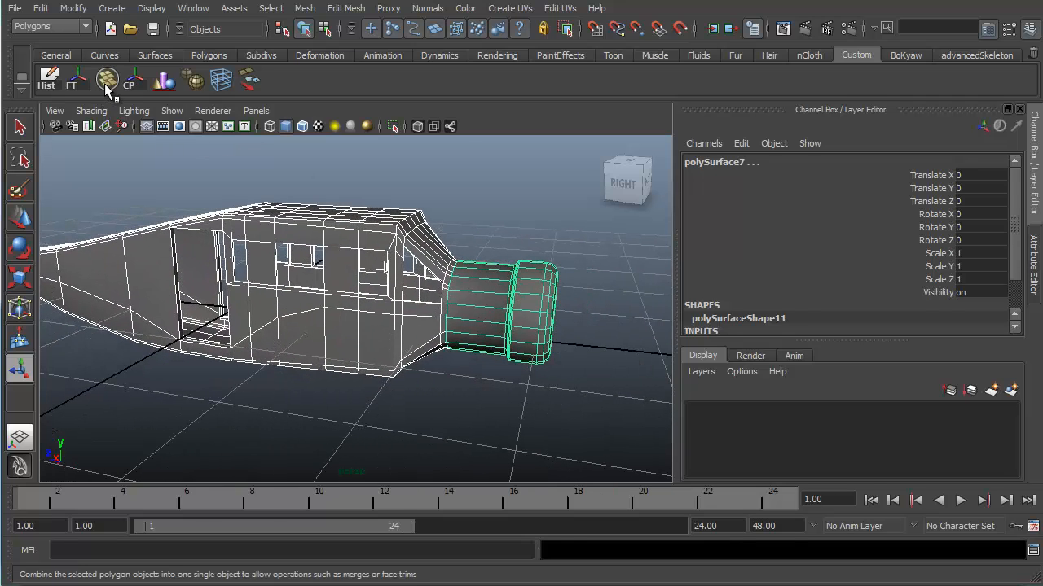
click(105, 83)
click(49, 86)
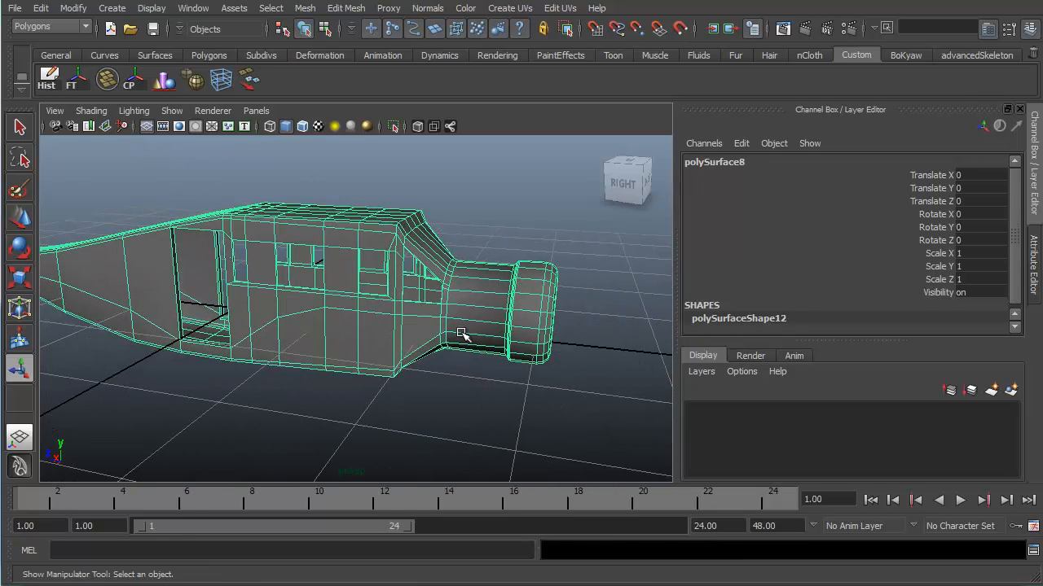
Examine the joint between the fuselage and the engine cowling in the side and perspective views.
alt+drag(476, 310, 481, 300)
alt+right_drag(481, 300, 514, 354)
key(space)
drag(505, 344, 546, 355)
alt+middle_drag(476, 335, 326, 307)
alt+right_drag(454, 409, 355, 196)
alt+middle_drag(426, 357, 429, 315)
alt+right_drag(430, 319, 371, 254)
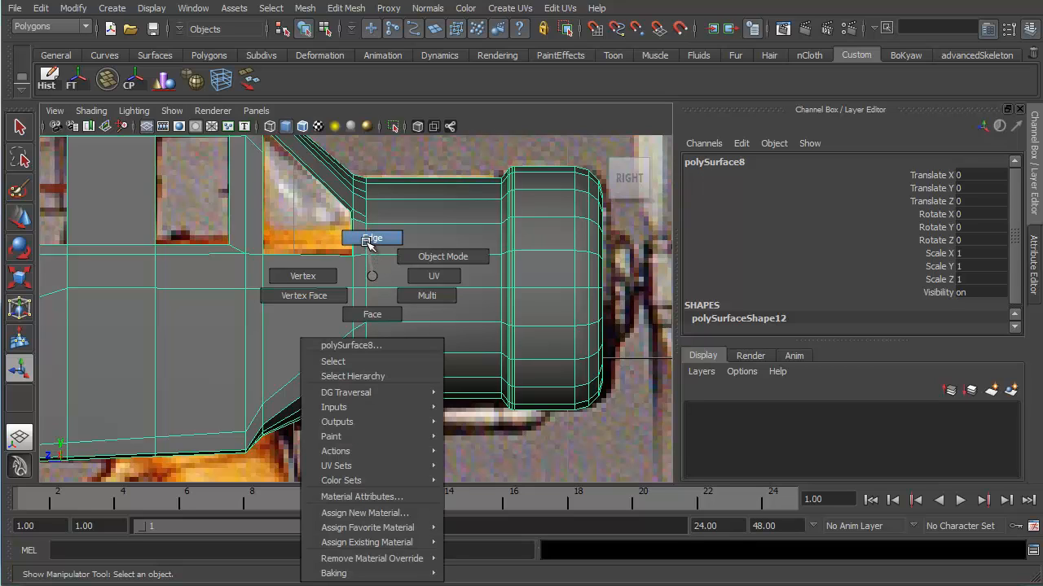
right_drag(371, 268, 372, 261)
key(space)
drag(409, 279, 453, 267)
right_drag(470, 243, 516, 211)
click(516, 289)
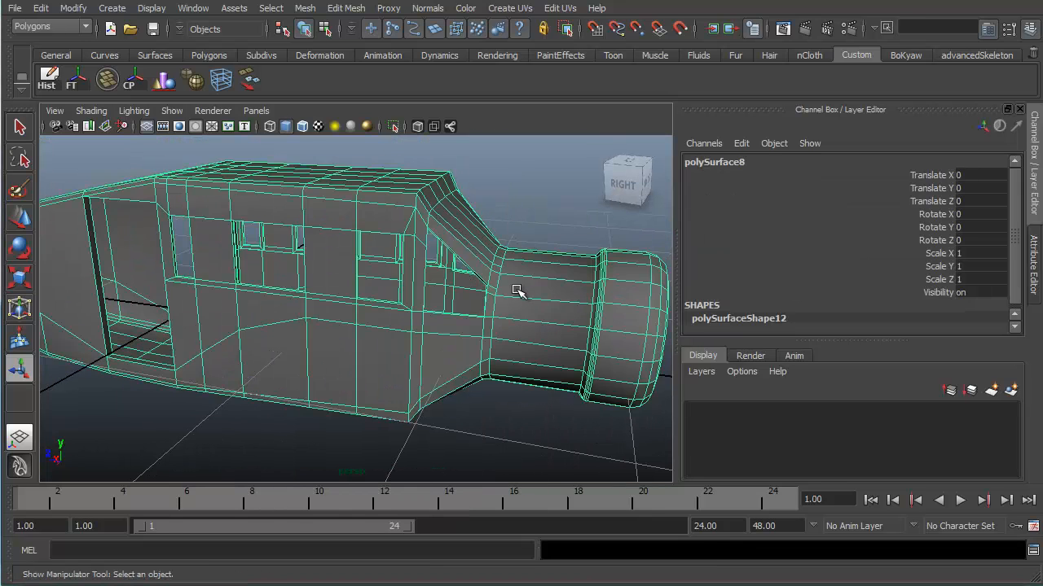
alt+middle_drag(516, 290, 427, 276)
alt+drag(410, 290, 408, 291)
alt+right_drag(407, 298, 437, 337)
alt+middle_drag(436, 323, 373, 332)
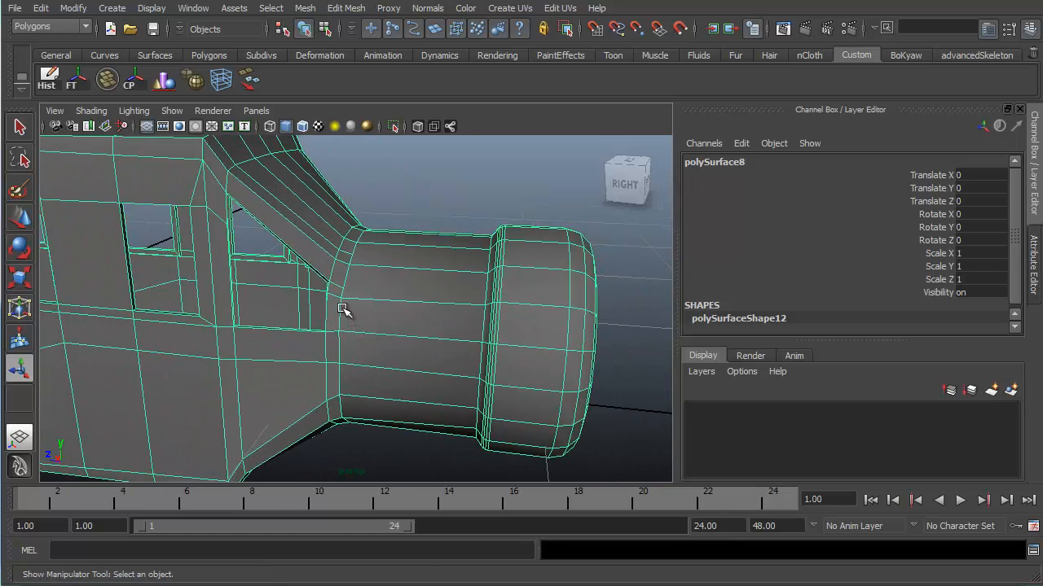
Show the mesh shaded with wireframe and merge the cowling and fuselage border edges beside the right front window with the Merge Edge Tool.
shift+right_drag(342, 310, 351, 215)
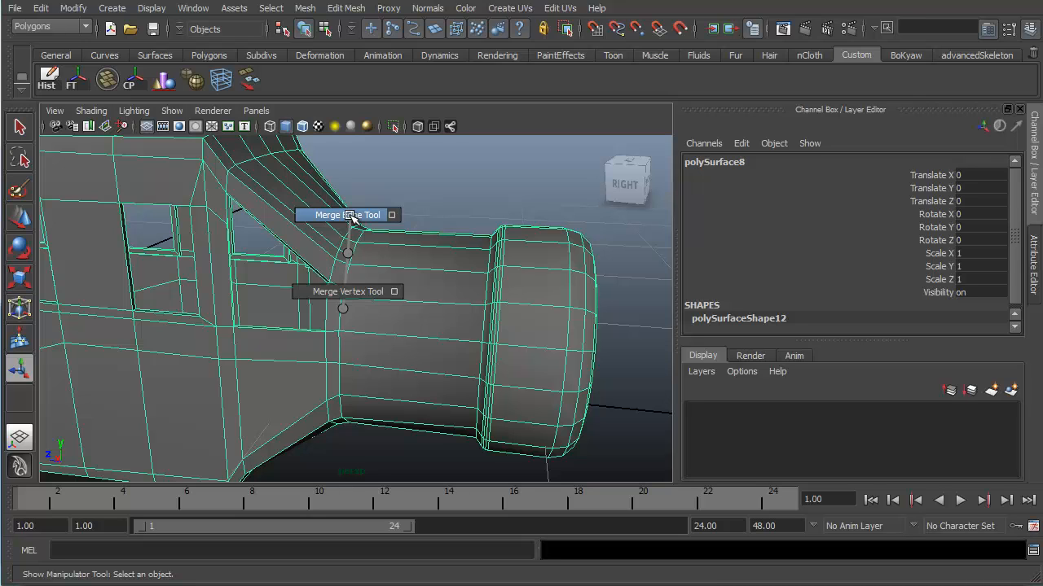
shift+right_drag(351, 216, 352, 217)
mouse_move(424, 277)
alt+mouse_down()
mouse_move(409, 239)
mouse_move(436, 293)
alt+mouse_up()
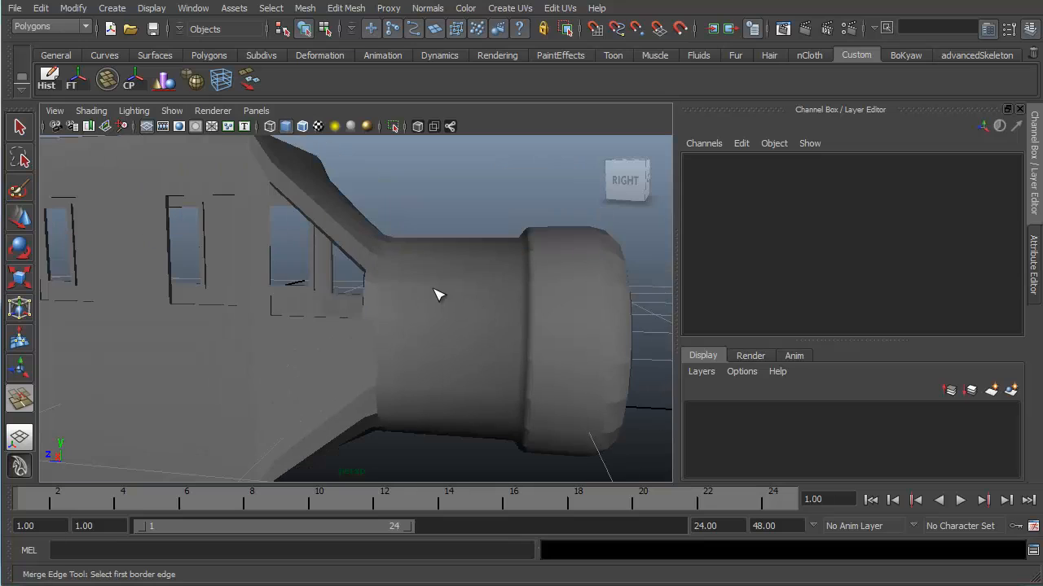
key(4)
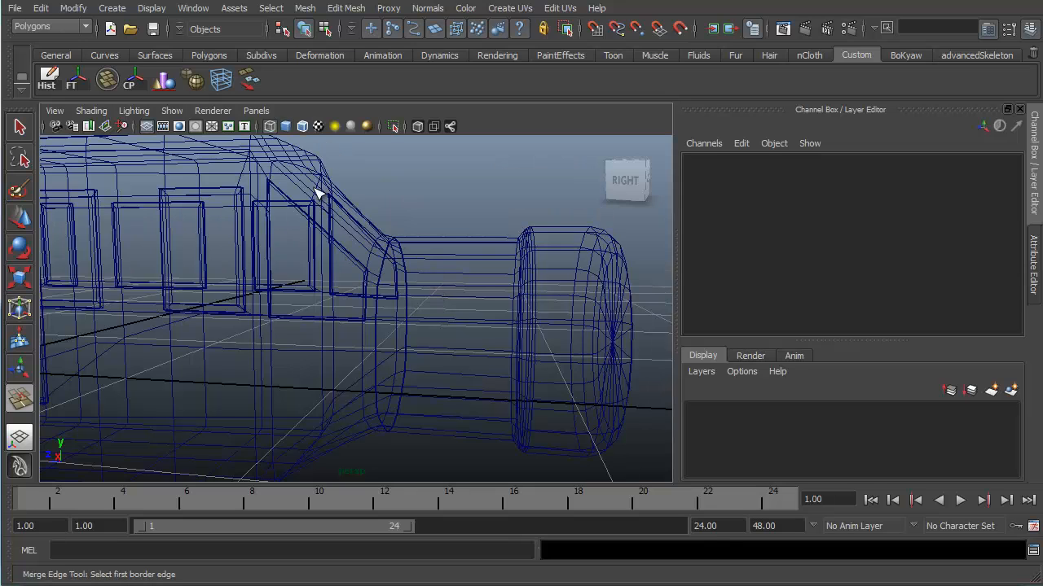
key(5)
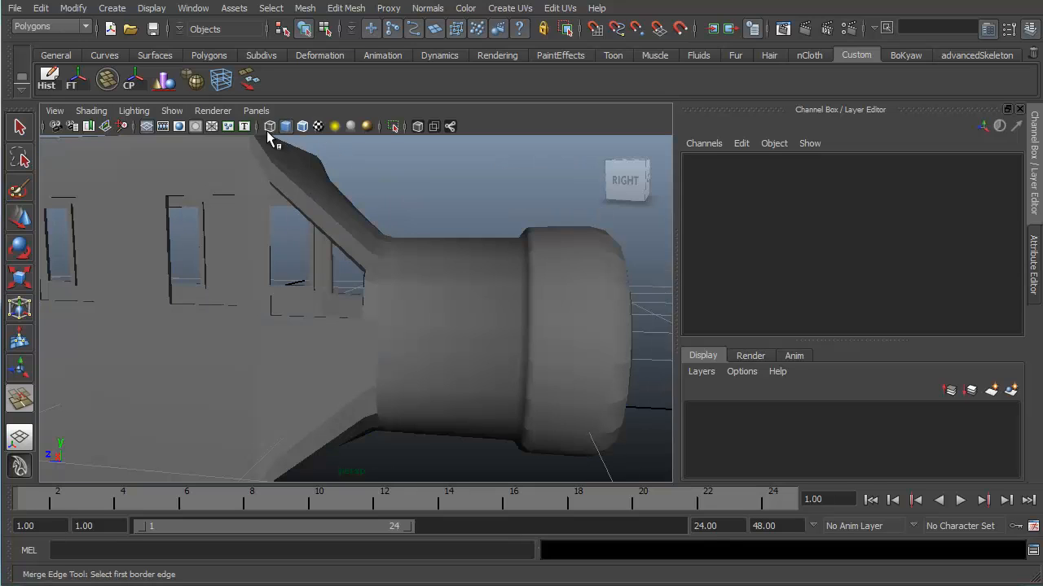
click(302, 126)
alt+drag(402, 252, 407, 277)
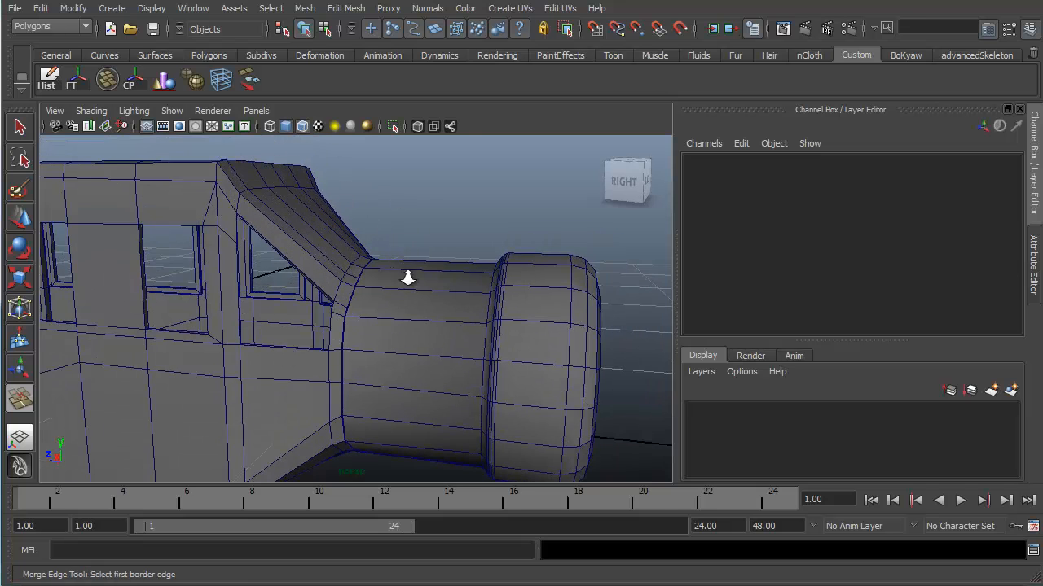
alt+right_drag(408, 278, 431, 261)
alt+middle_drag(431, 261, 448, 182)
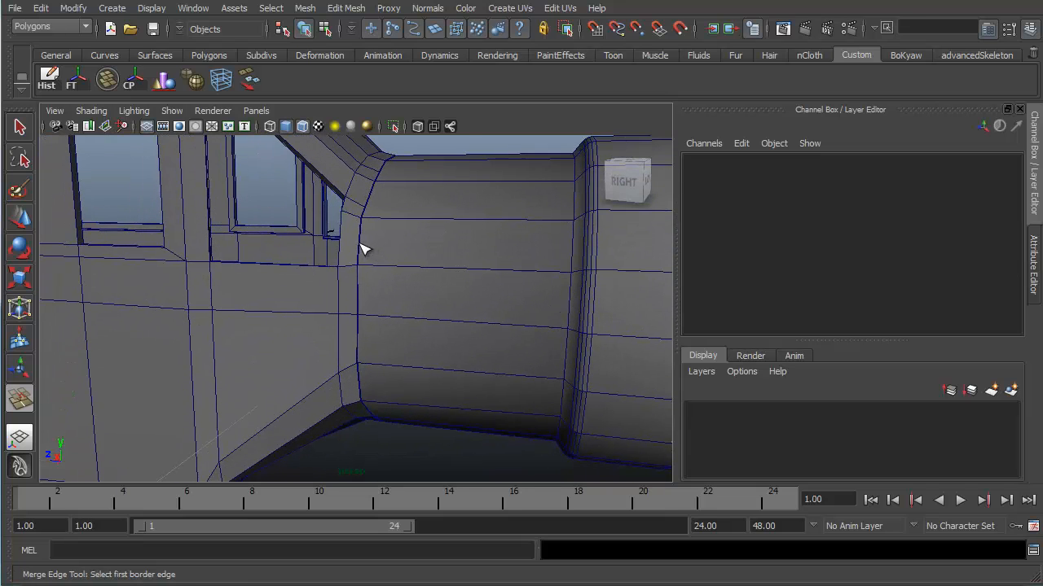
click(361, 244)
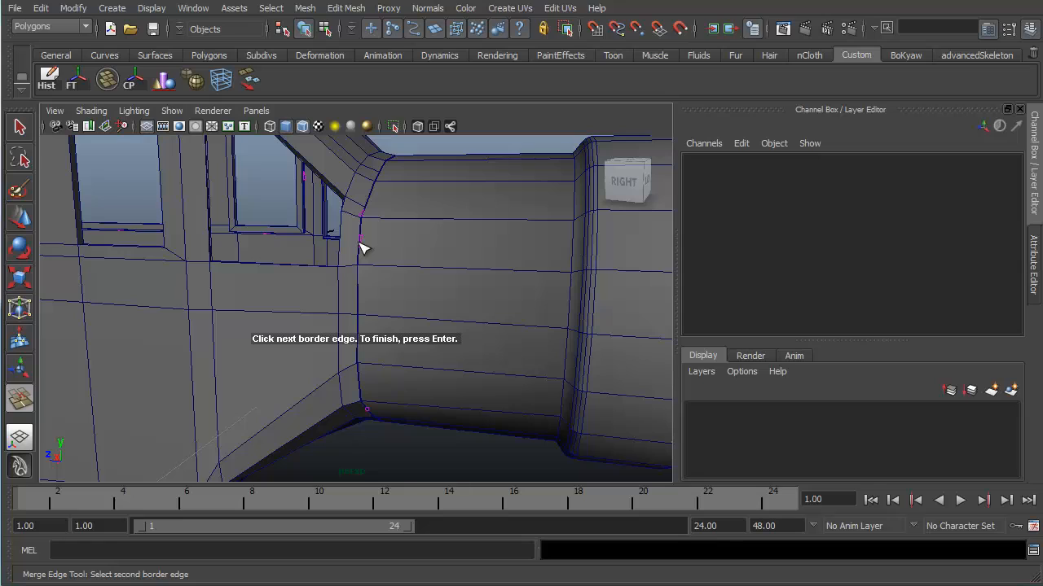
click(363, 248)
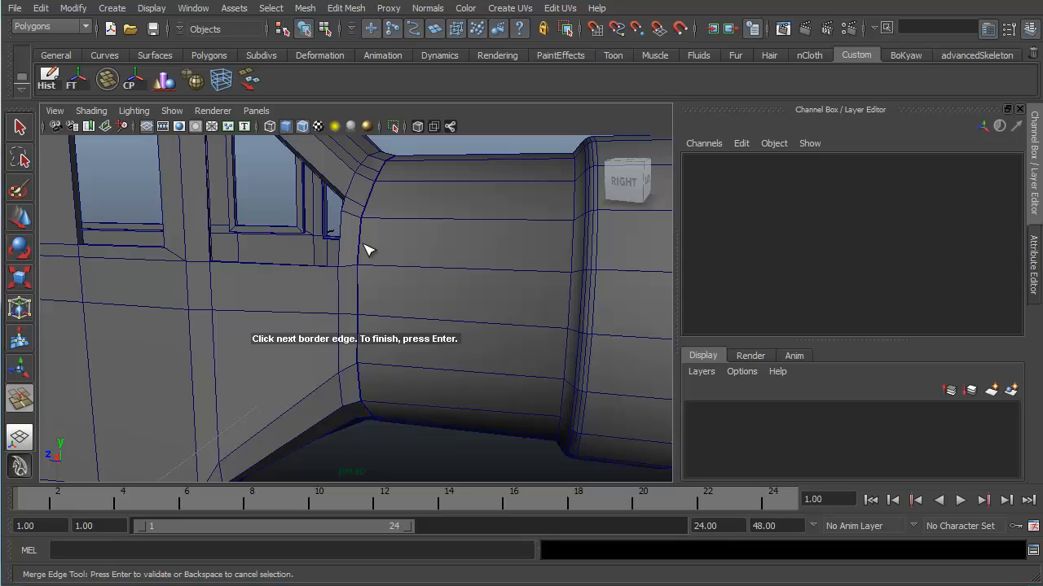
key(Return)
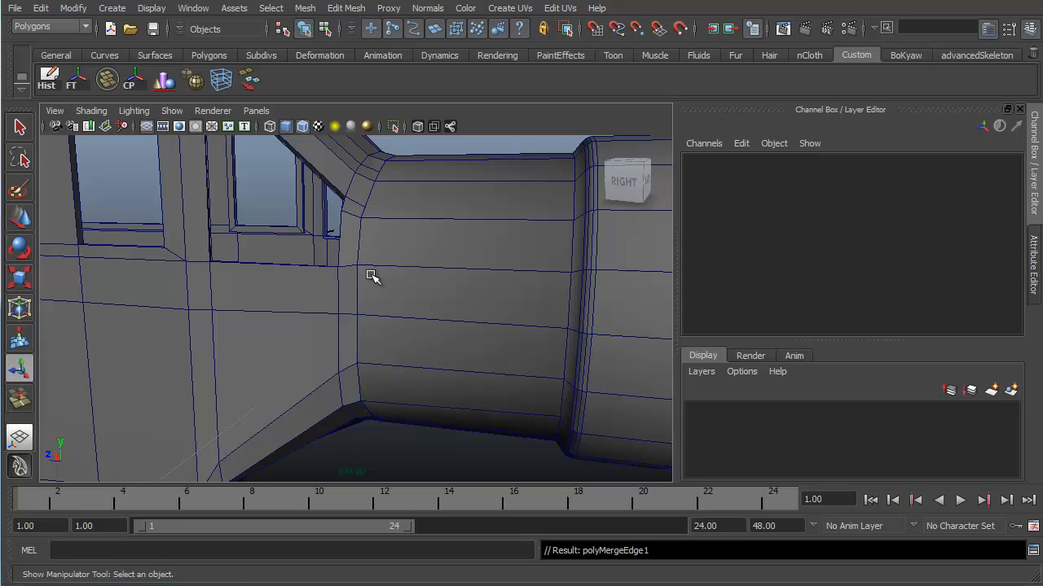
Merge the next pair of border edges on the right side of the joint, just below the window sill.
key(g)
alt+drag(364, 289, 371, 283)
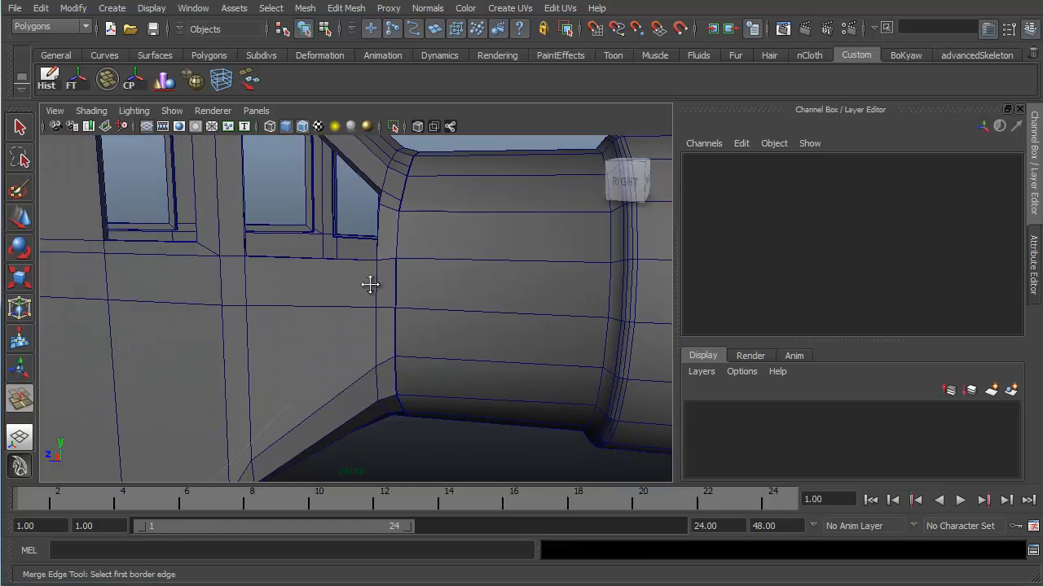
alt+middle_drag(369, 280, 371, 265)
click(391, 267)
click(390, 264)
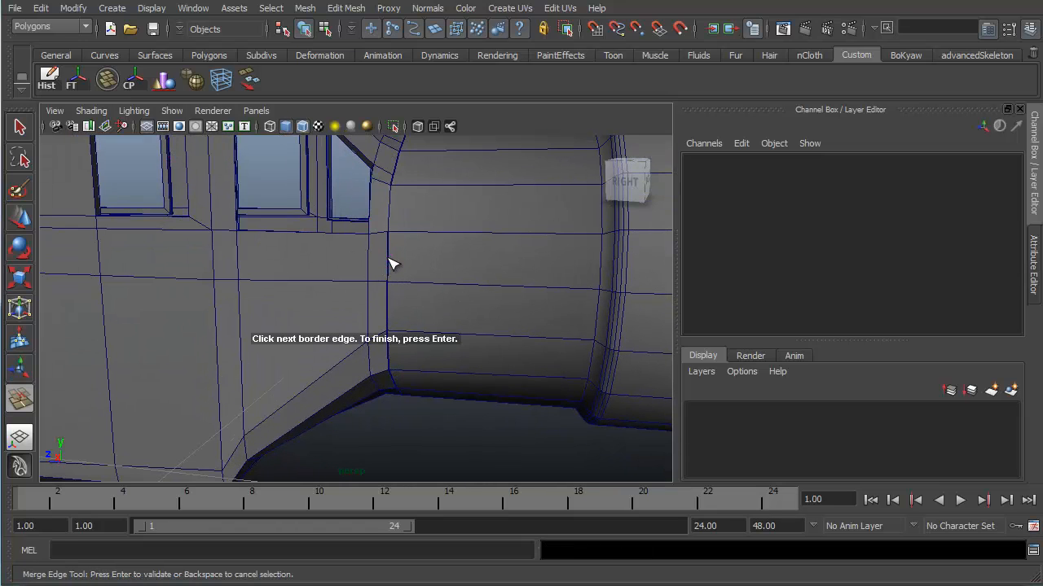
key(Return)
Merge the next two pairs of border edges down the lower right side of the cowling joint.
alt+drag(394, 299, 440, 301)
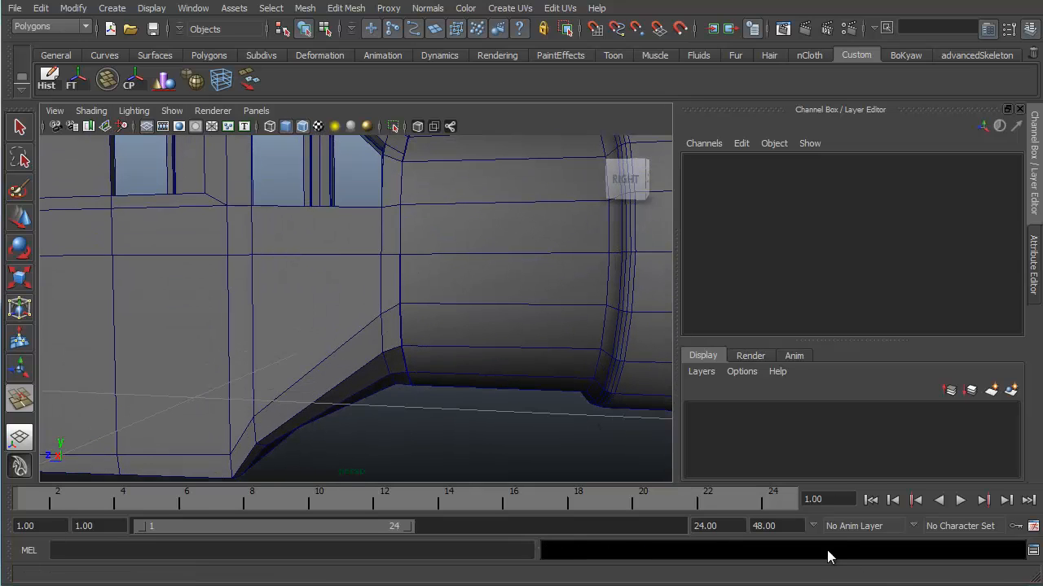
click(401, 281)
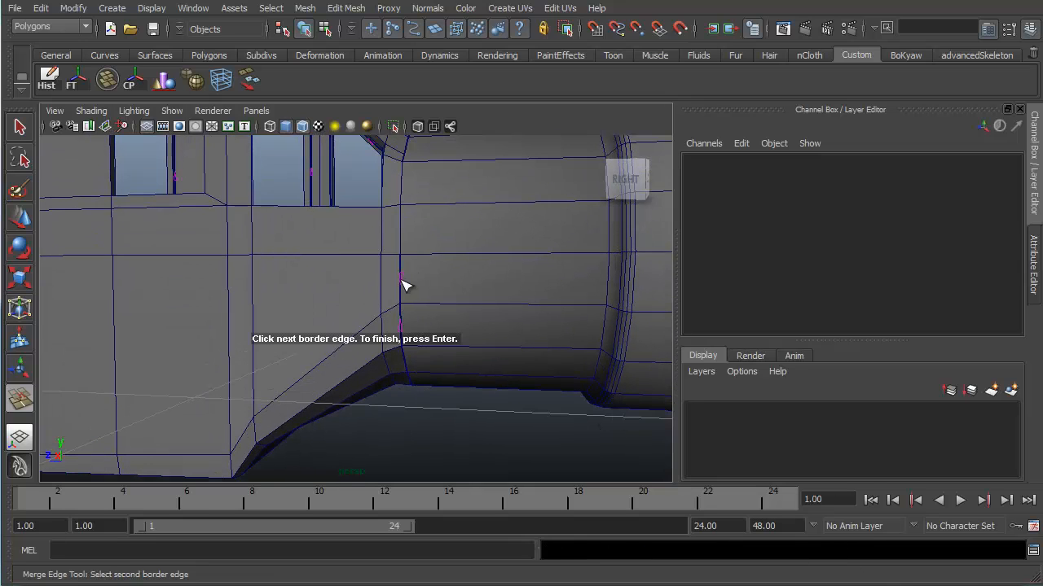
key(Return)
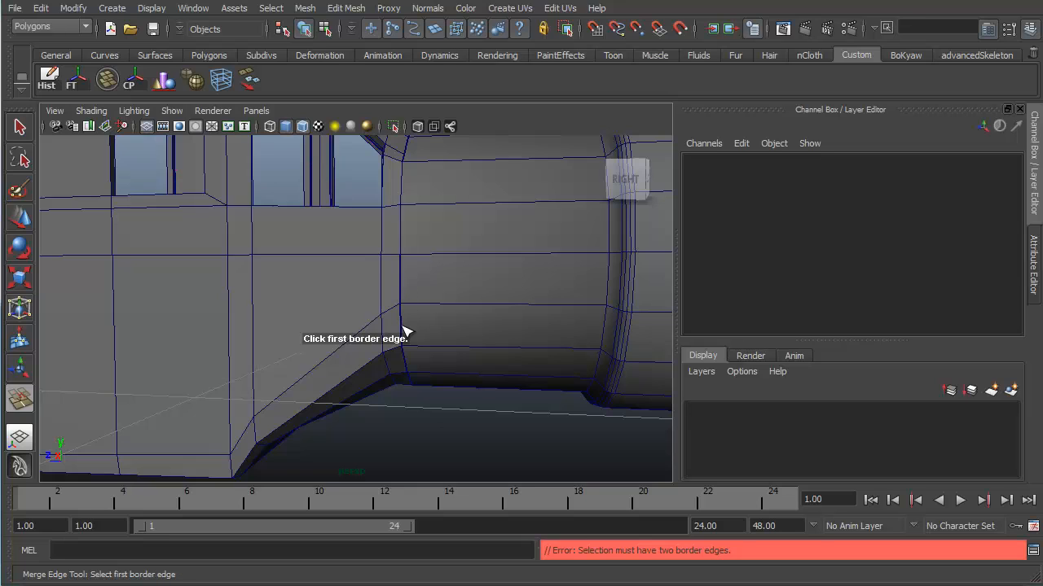
click(404, 282)
click(405, 283)
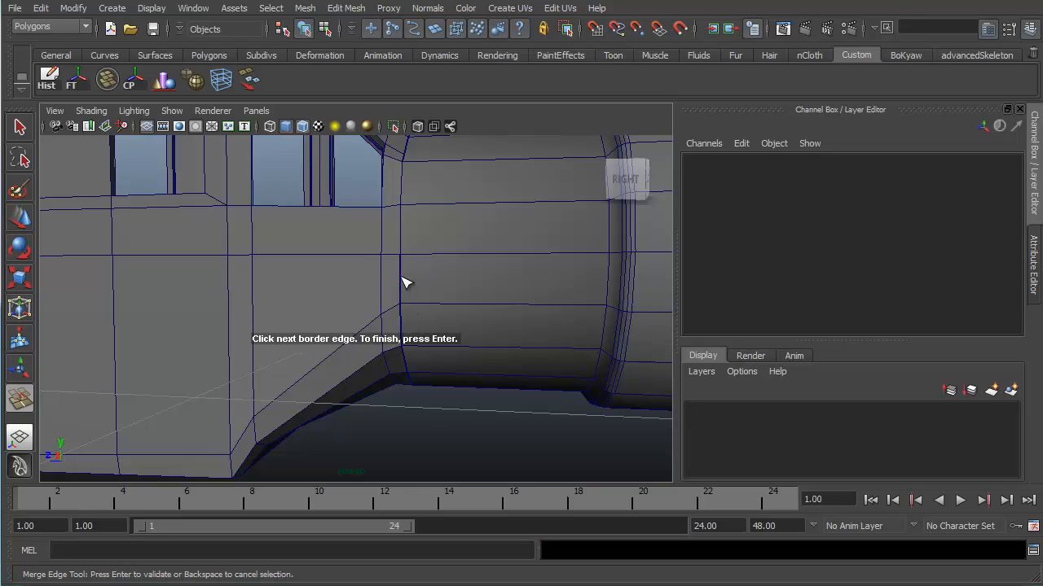
key(Return)
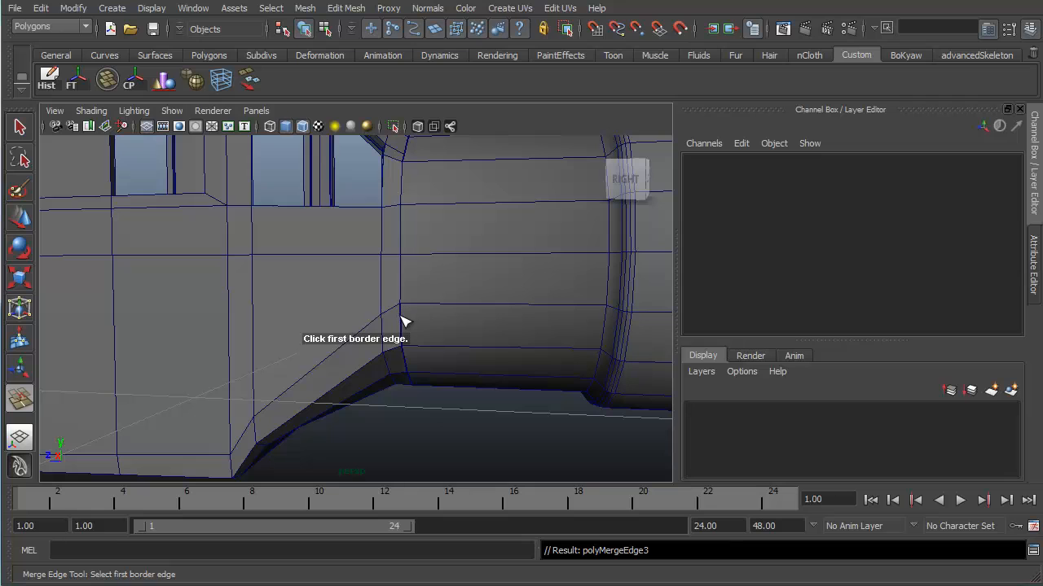
click(403, 320)
click(405, 322)
key(Return)
Merge two more pairs of border edges where the cowling joint curves under the fuselage on the right.
mouse_move(414, 326)
alt+mouse_down()
mouse_move(430, 280)
mouse_move(416, 319)
alt+mouse_up()
click(411, 327)
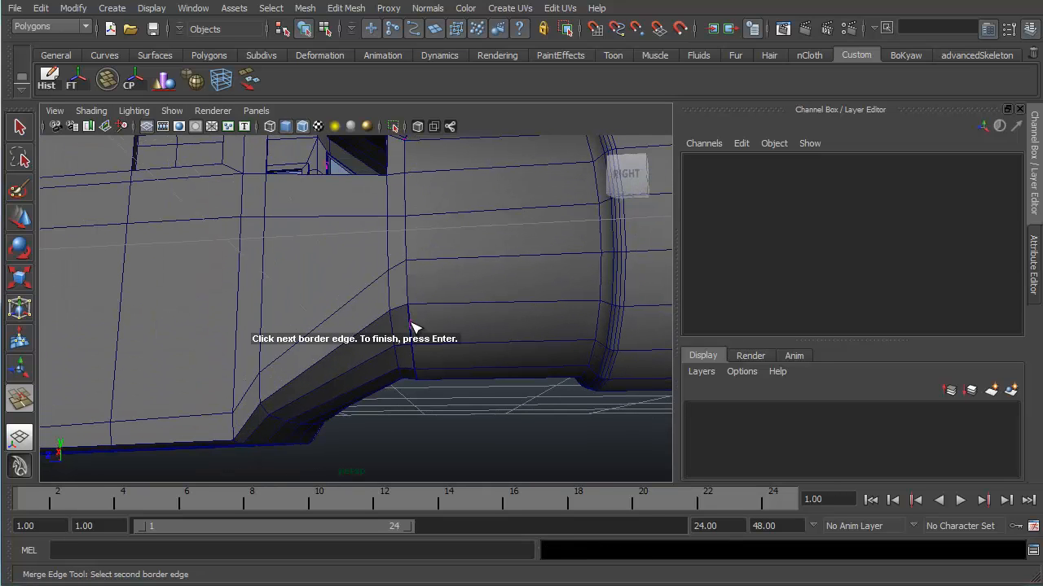
click(413, 325)
key(Return)
alt+drag(429, 335, 440, 364)
click(439, 366)
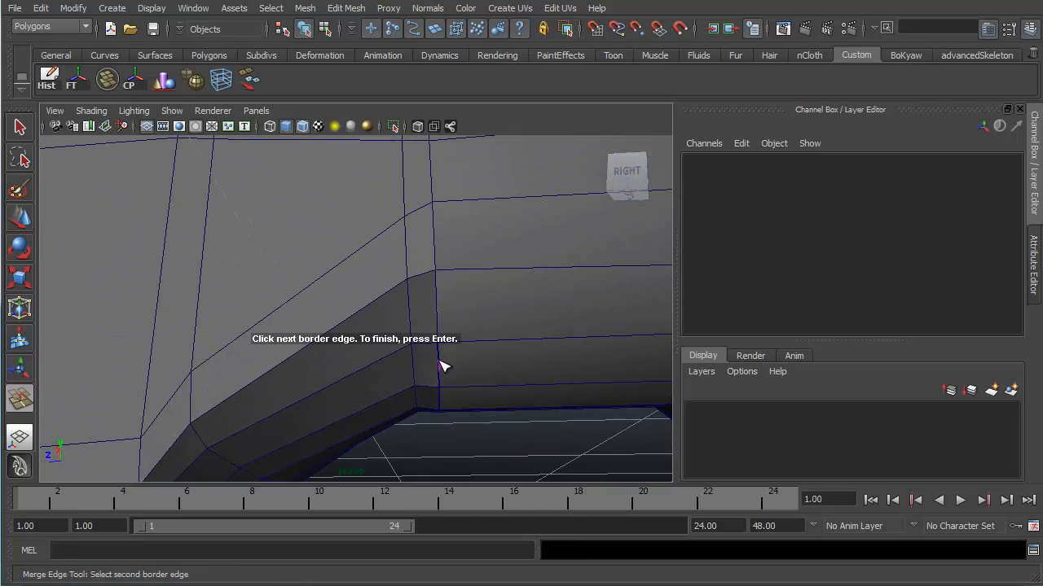
click(442, 366)
key(Return)
Merge the next two pairs of border edges along the underside of the cowling joint.
alt+drag(486, 347, 423, 248)
click(417, 239)
click(417, 237)
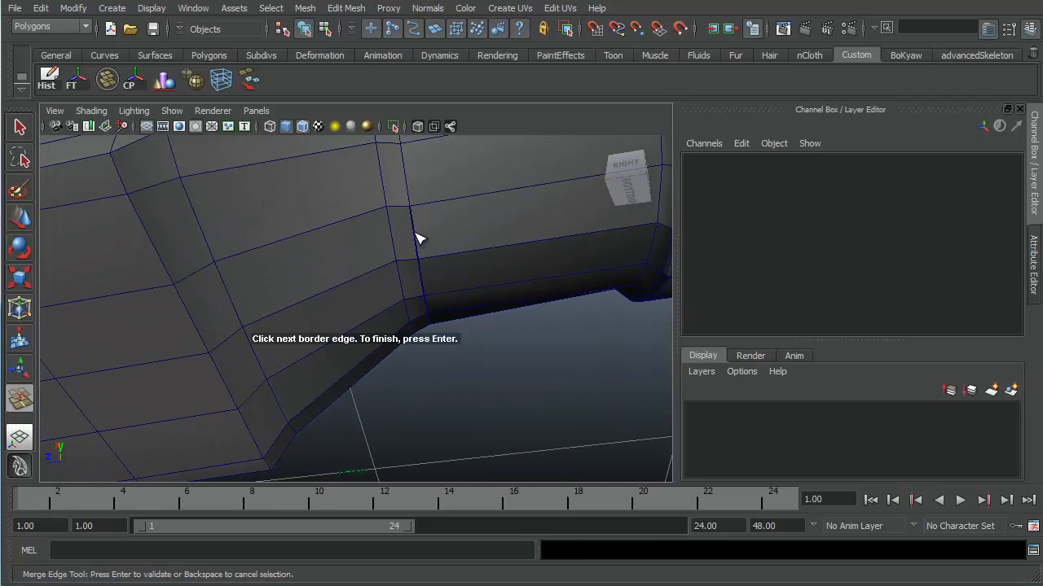
key(Return)
click(422, 275)
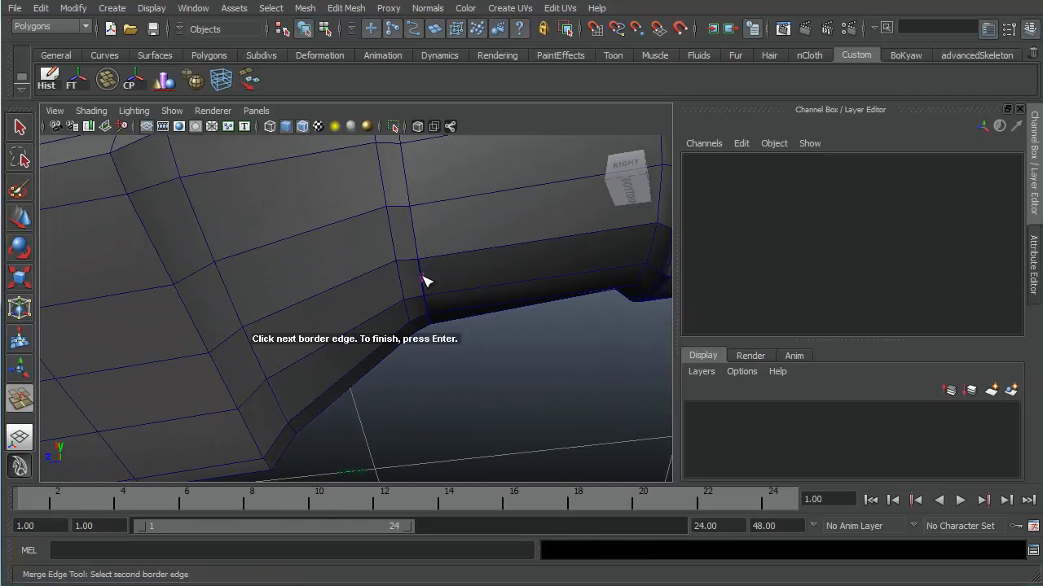
click(423, 279)
key(Return)
Merge another two pairs of border edges across the bottom of the joint towards the left side.
alt+drag(461, 296, 385, 285)
click(359, 257)
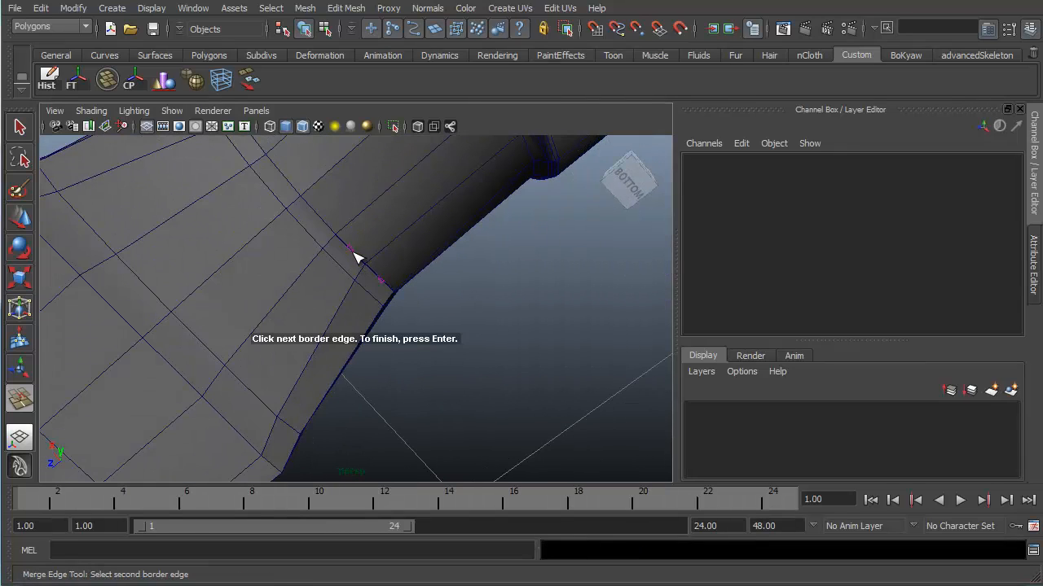
click(360, 254)
key(Return)
click(388, 285)
click(386, 281)
key(Return)
Merge three pairs of border edges up the left side of the joint between the cowling and the fuselage.
alt+drag(433, 268, 349, 345)
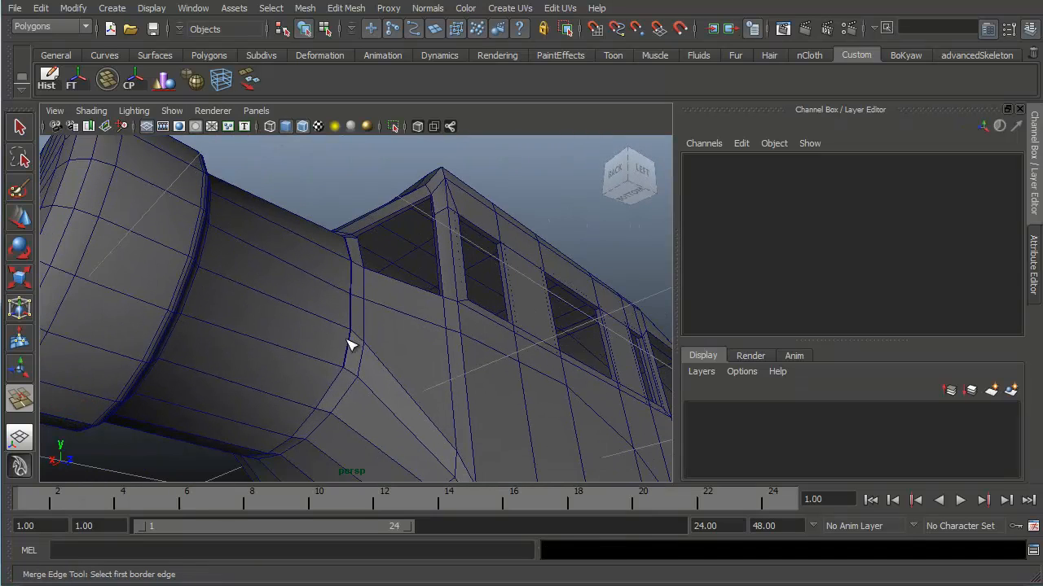
click(350, 347)
click(350, 350)
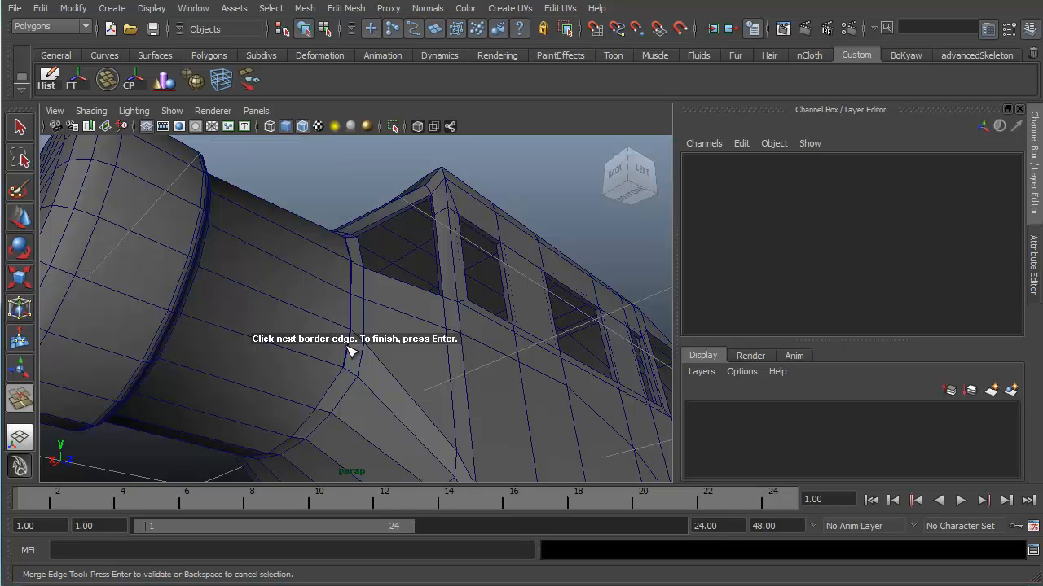
key(Return)
click(352, 320)
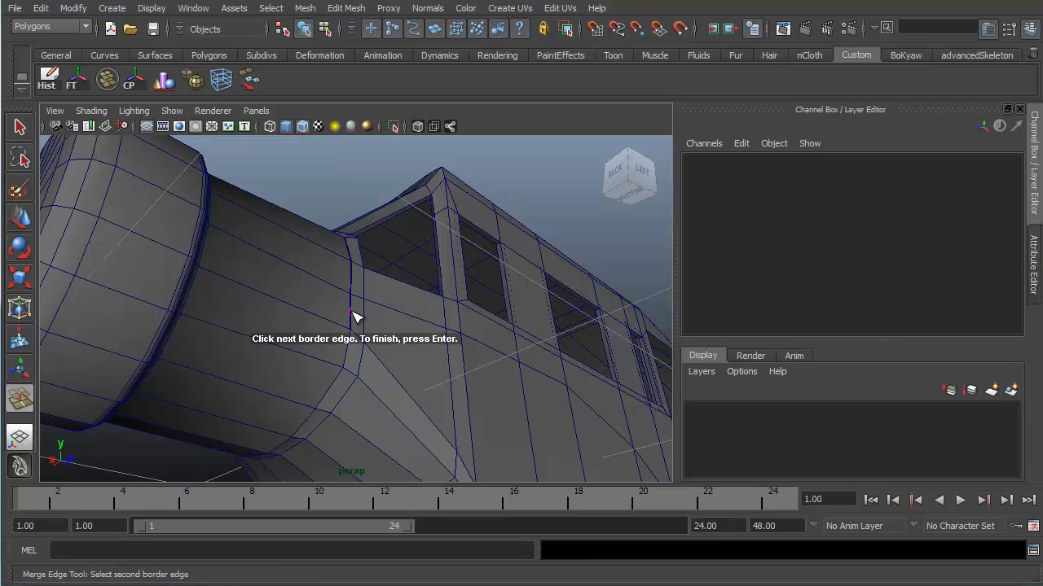
click(354, 319)
key(Return)
click(354, 283)
click(355, 283)
key(Return)
Merge the border edges beside the left front window and leave the Merge Edge Tool.
alt+drag(386, 254, 336, 366)
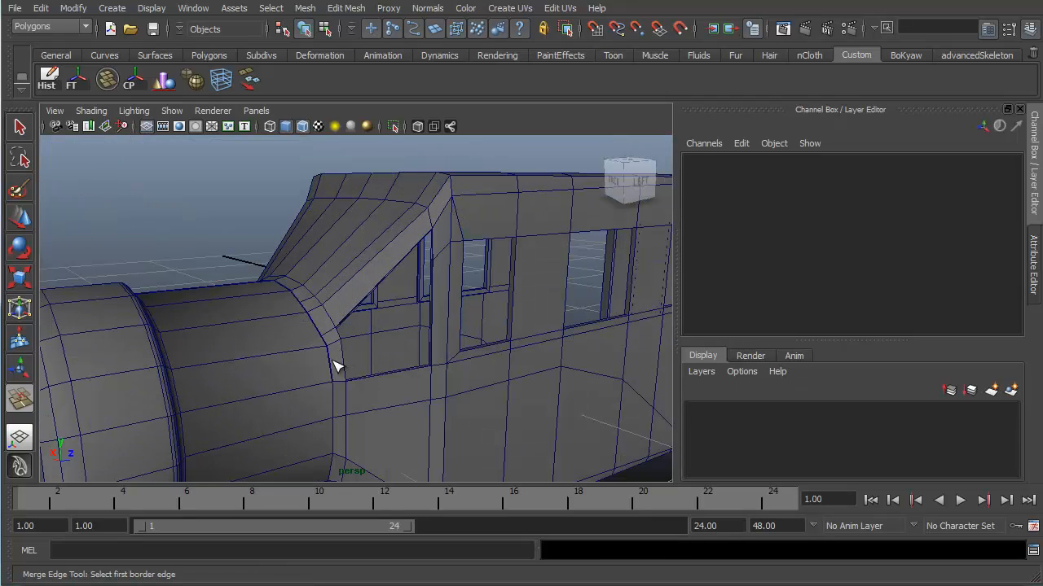
click(330, 367)
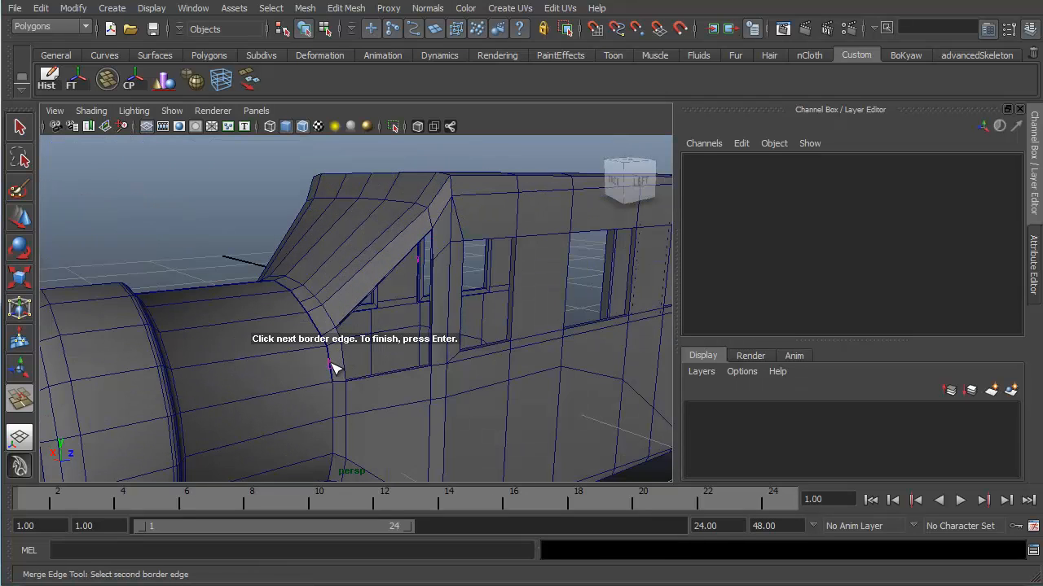
click(334, 366)
key(Return)
alt+drag(346, 353, 477, 363)
key(w)
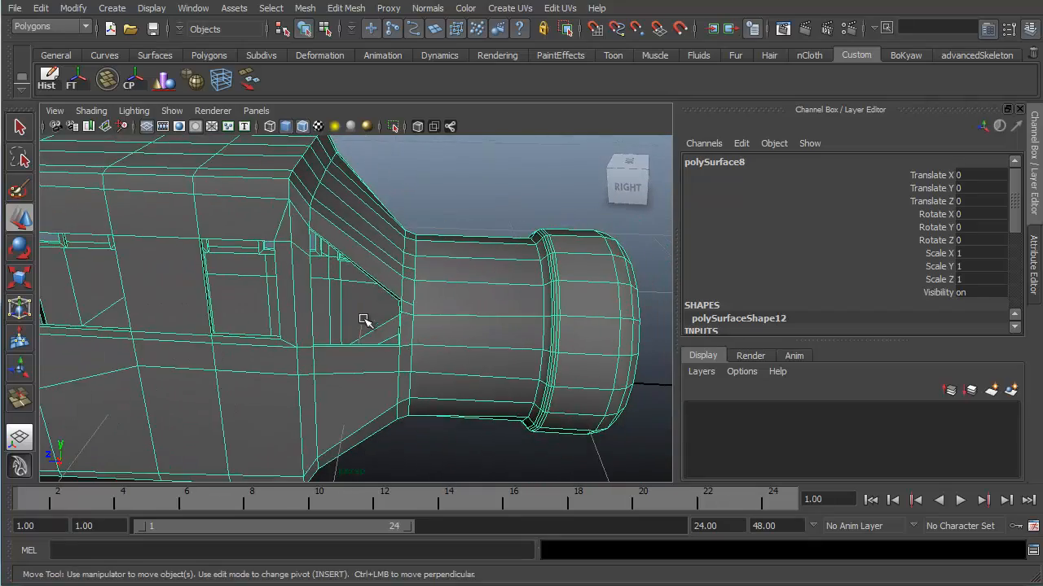
Select the mirrored pair of vertices near the outer ends of the windshield's lower border and scale them farther apart sideways.
alt+drag(365, 320, 491, 419)
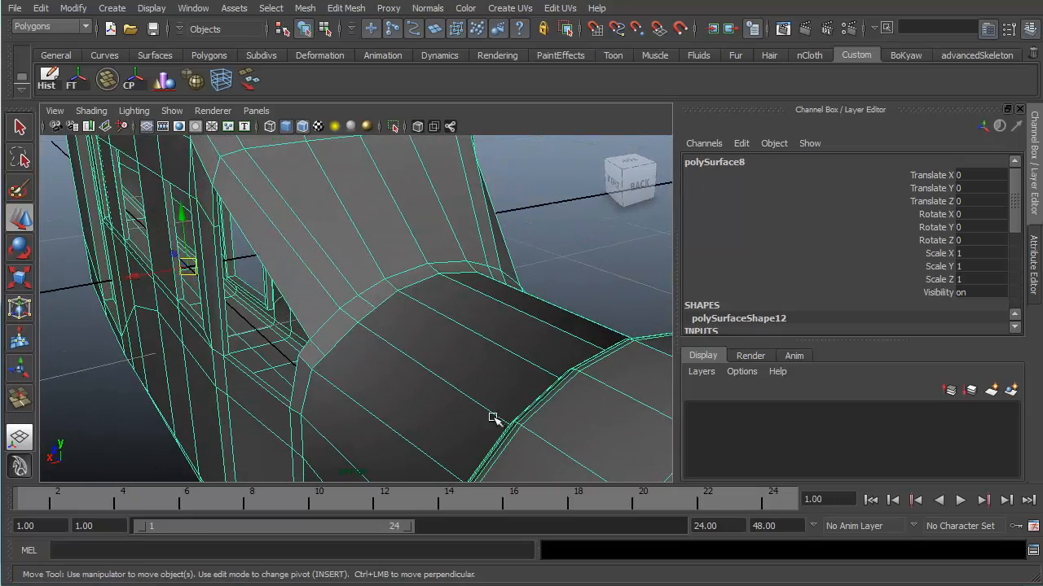
alt+middle_drag(491, 419, 389, 257)
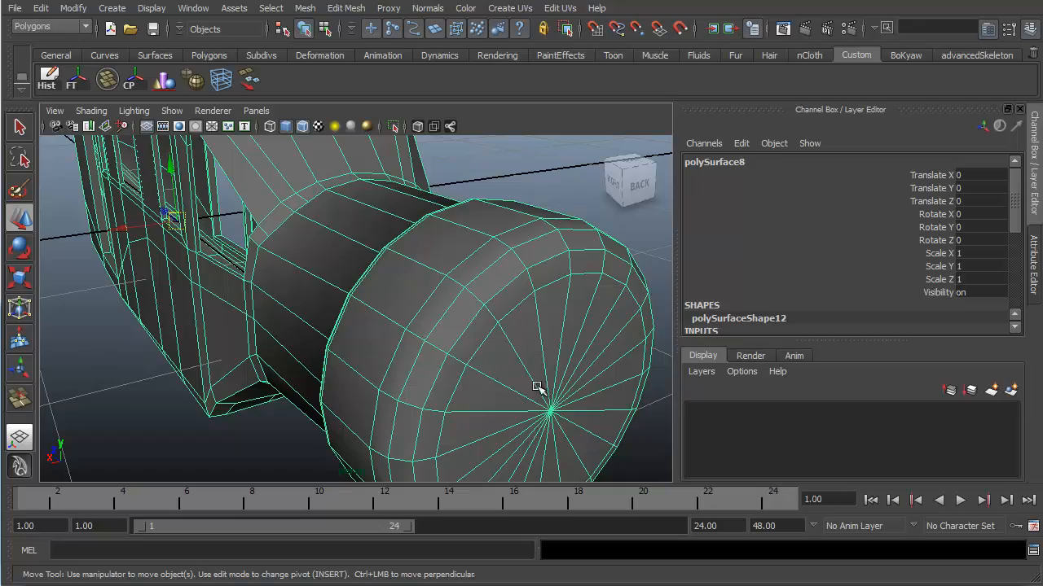
alt+drag(538, 387, 356, 262)
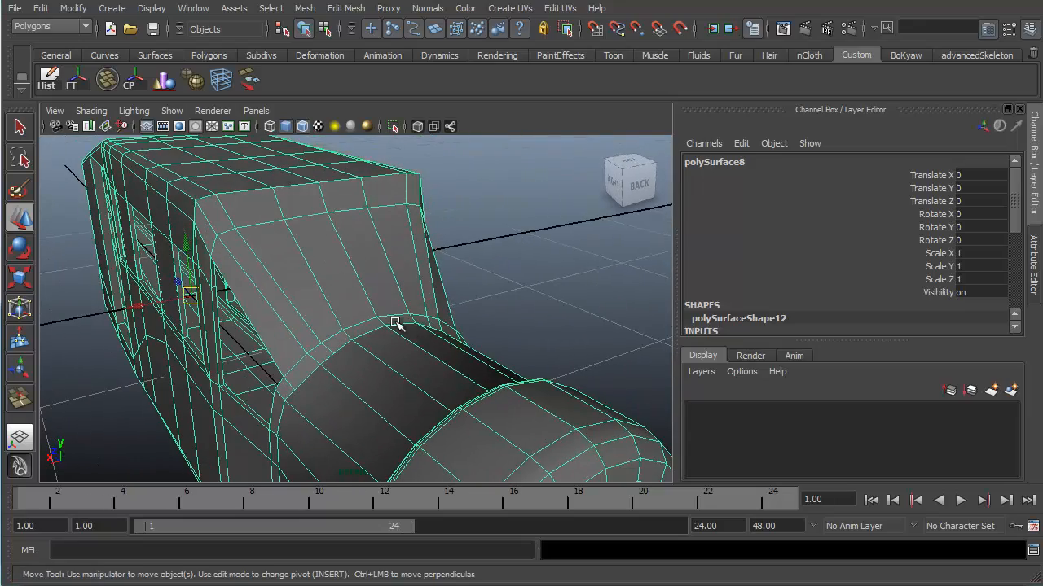
alt+drag(395, 323, 489, 302)
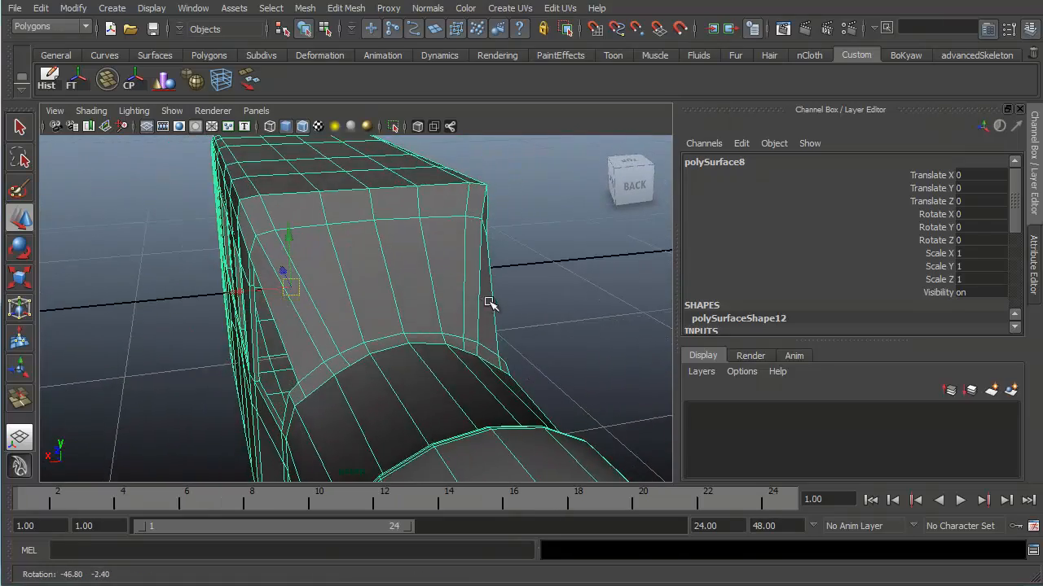
alt+drag(437, 355, 352, 345)
right_drag(339, 342, 263, 339)
click(331, 343)
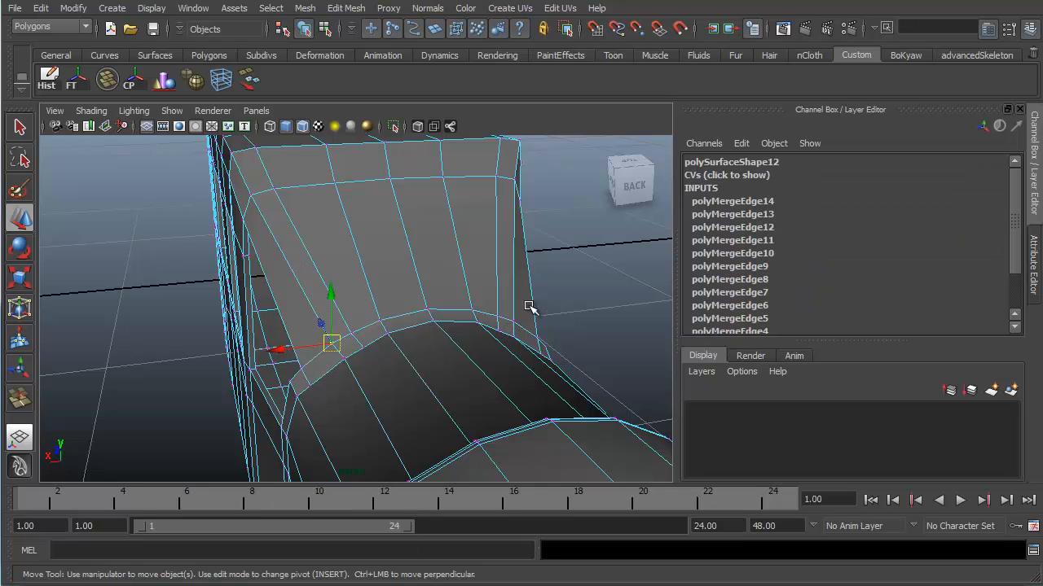
alt+drag(528, 306, 499, 342)
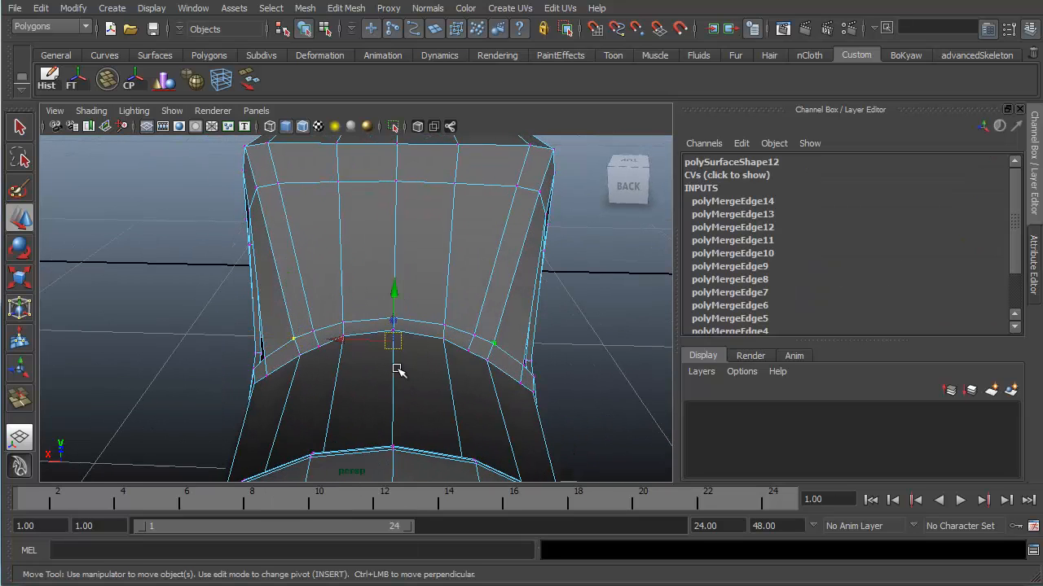
key(r)
drag(396, 339, 395, 339)
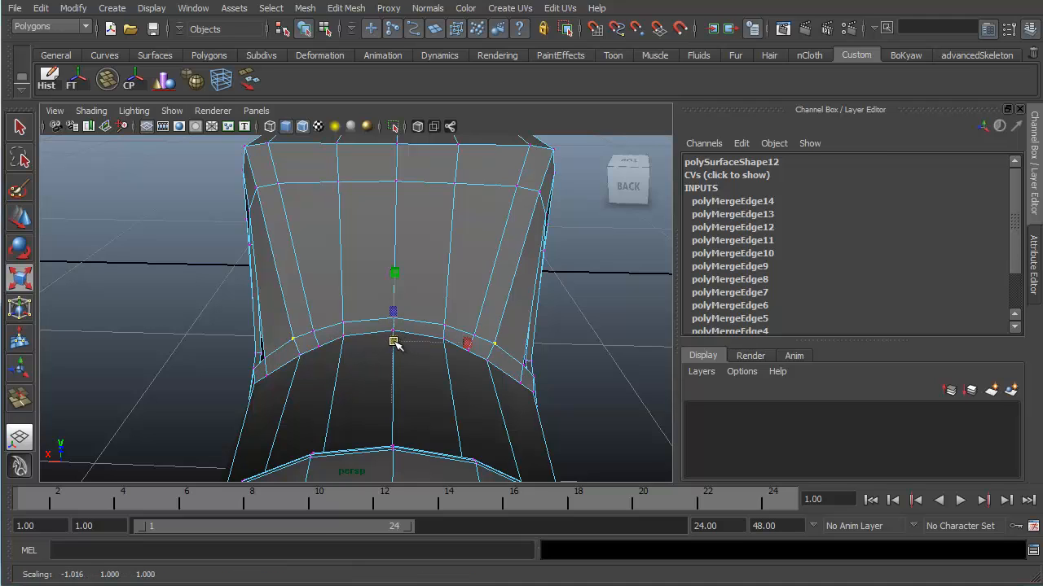
Adjust the height of the two spread vertices so they follow the curve of the windshield's lower border.
key(w)
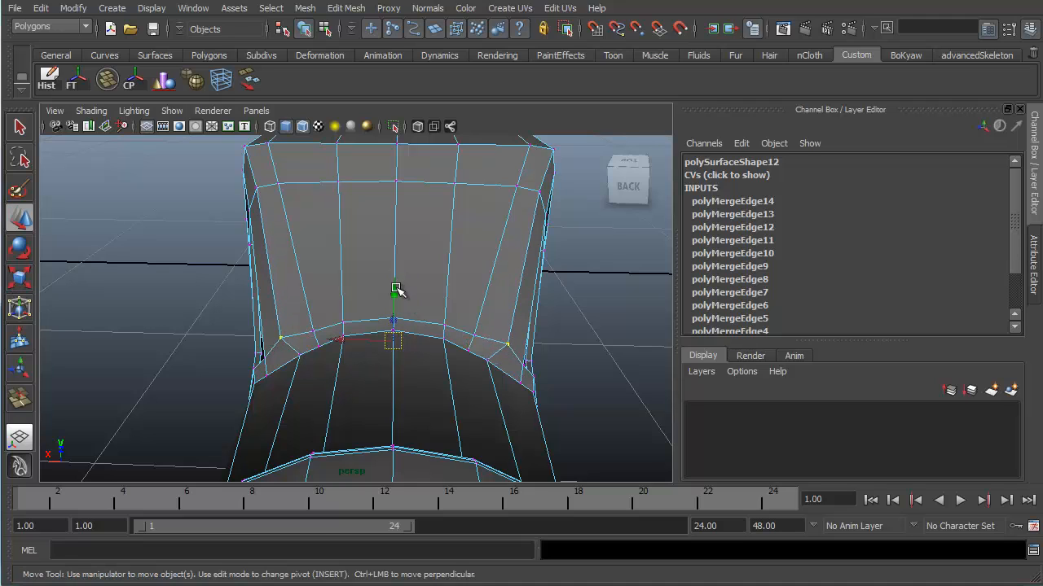
drag(396, 291, 367, 325)
alt+middle_drag(367, 325, 414, 295)
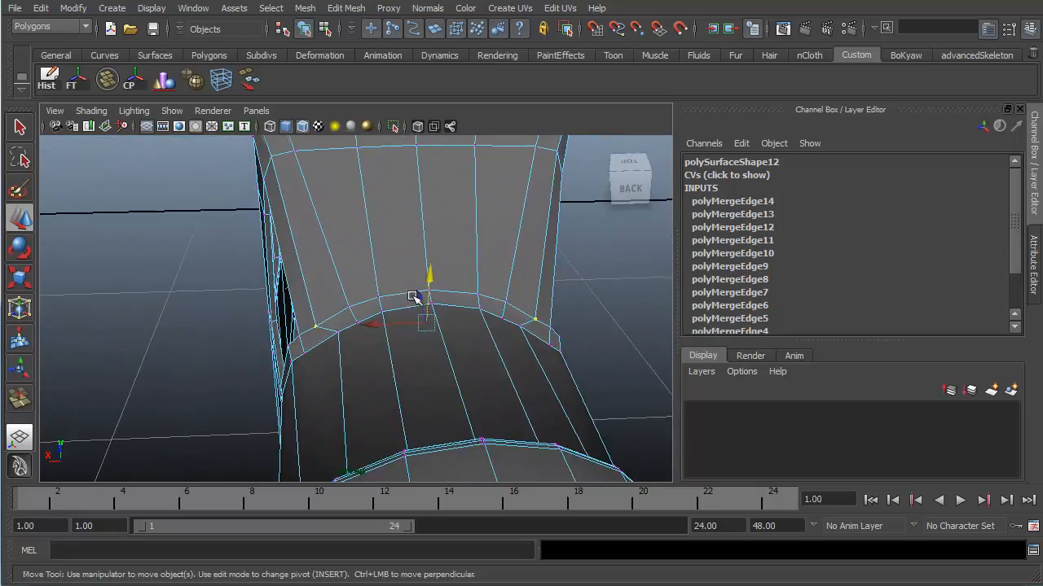
Scale the matching short edges across both sides of the cowling joint strip apart and adjust their height to the curve.
alt+drag(499, 355, 419, 335)
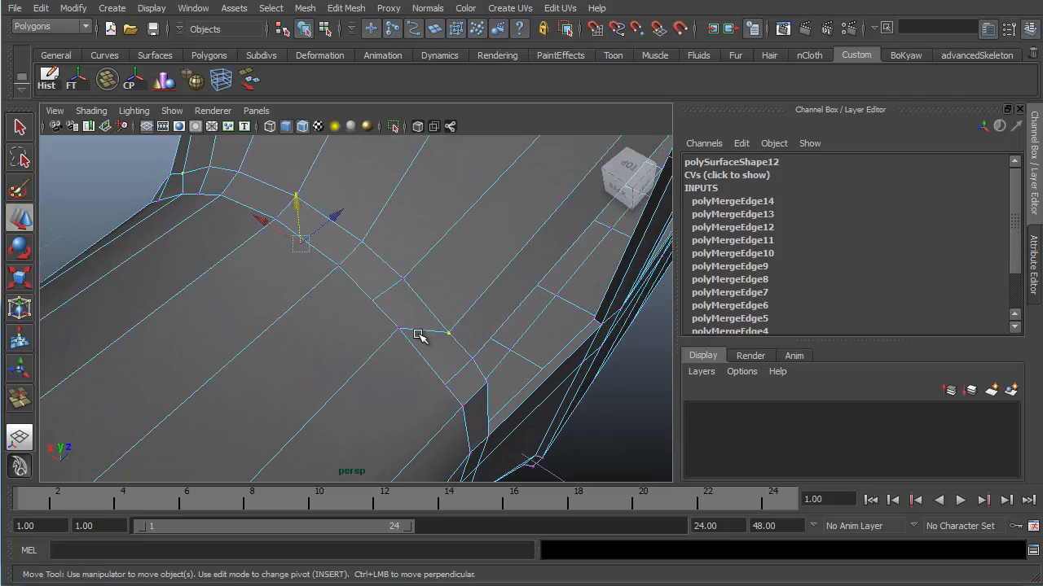
right_drag(418, 331, 419, 291)
click(420, 330)
alt+drag(324, 310, 429, 300)
shift+click(247, 332)
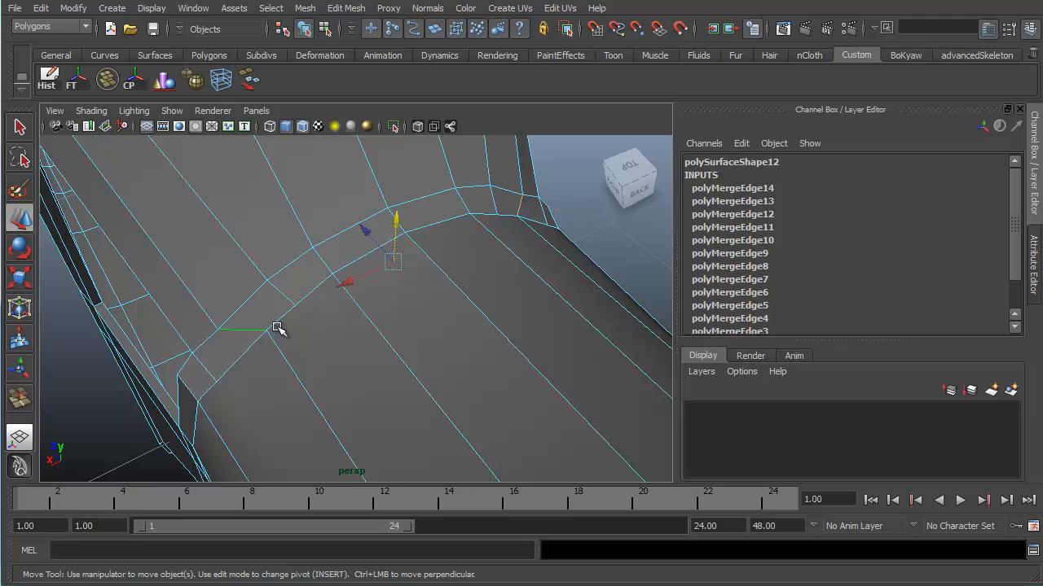
key(r)
drag(451, 239, 455, 237)
alt+drag(292, 319, 281, 318)
key(w)
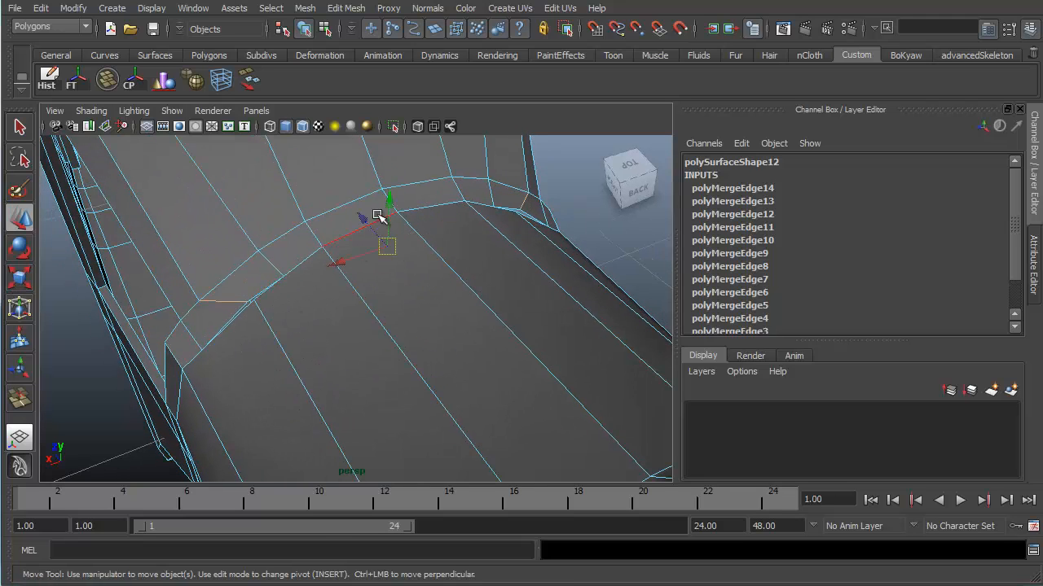
drag(386, 247, 392, 207)
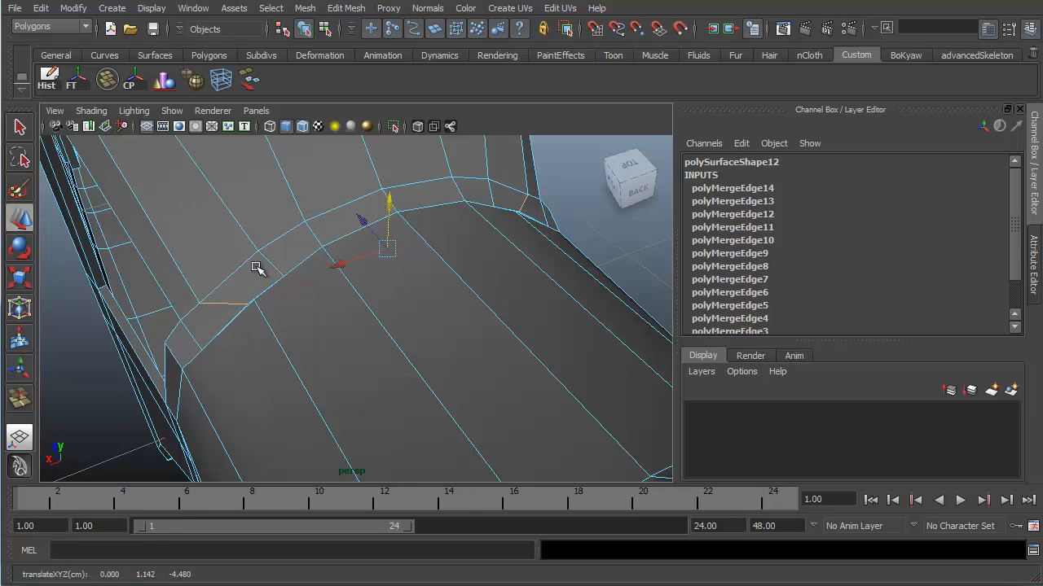
Spread the two cowling-side end vertices of those short edges farther apart and fit their height to the joint curve.
alt+drag(257, 268, 228, 309)
right_drag(228, 308, 223, 313)
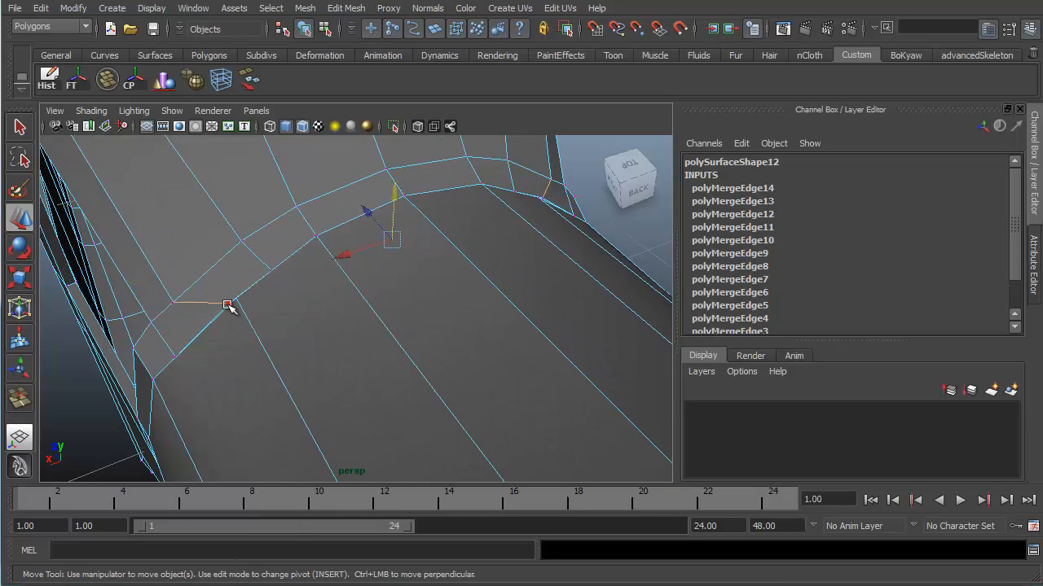
click(228, 305)
alt+drag(431, 290, 452, 333)
shift+click(468, 295)
key(r)
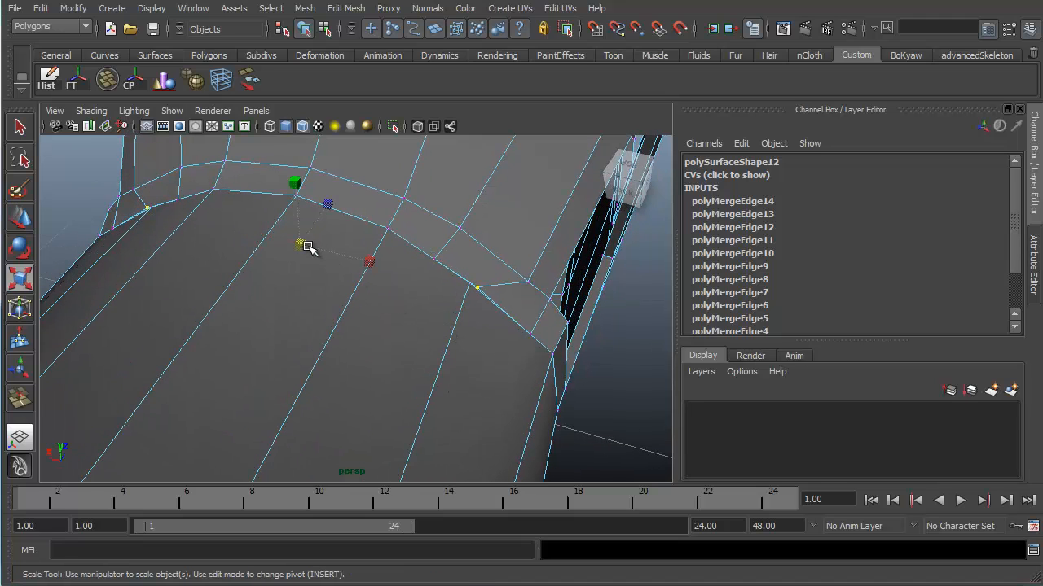
drag(309, 248, 375, 265)
alt+drag(426, 298, 322, 244)
key(w)
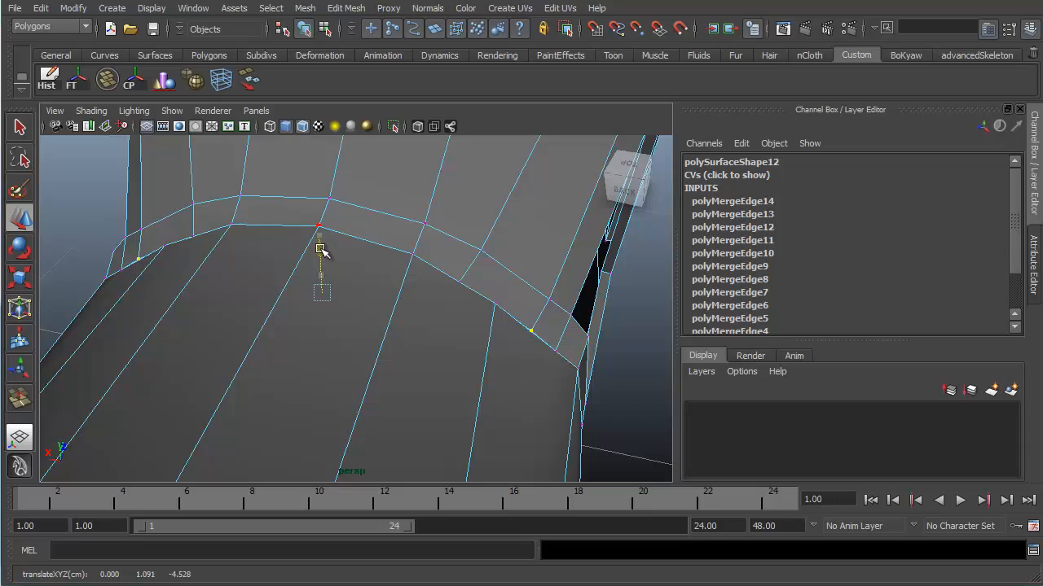
Snap the intermediate vertex on each side of the cowling border onto the adjacent vertex where the cowling's lengthwise edge ends.
alt+drag(453, 380, 454, 314)
alt+drag(372, 327, 350, 304)
alt+middle_drag(358, 303, 407, 338)
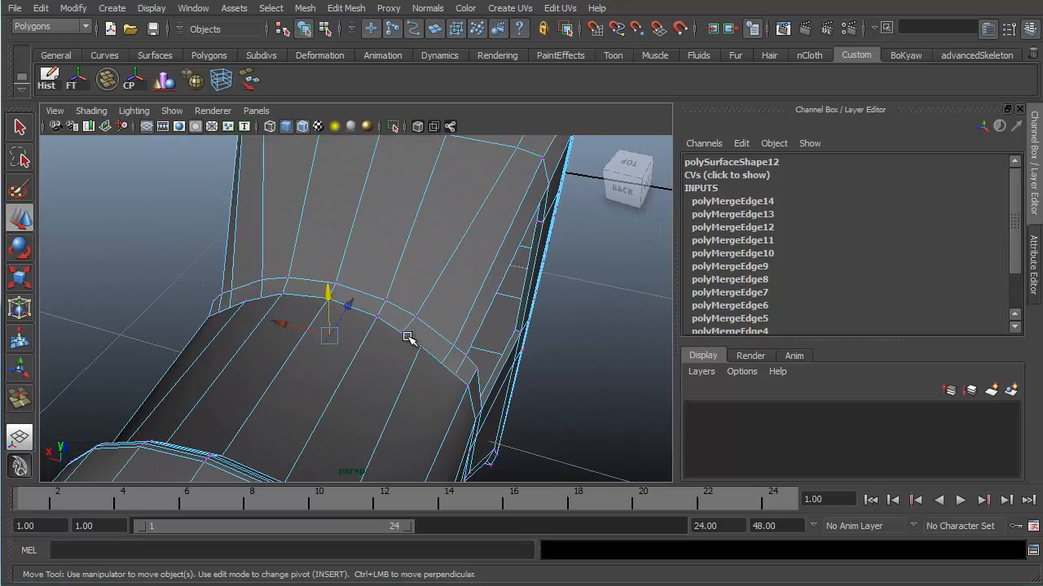
alt+drag(404, 335, 438, 361)
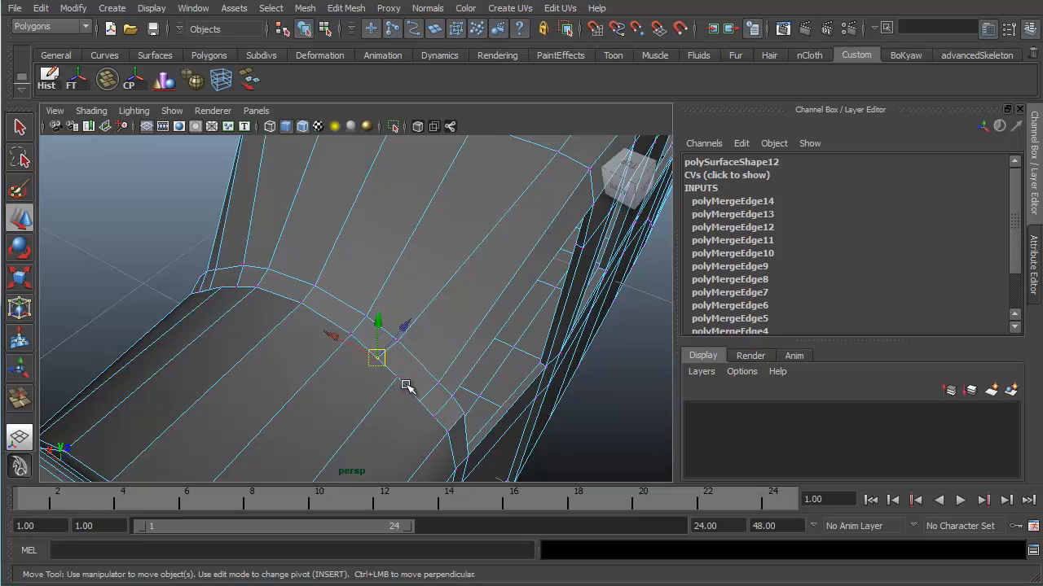
middle_drag(401, 381, 398, 379)
alt+drag(322, 374, 358, 375)
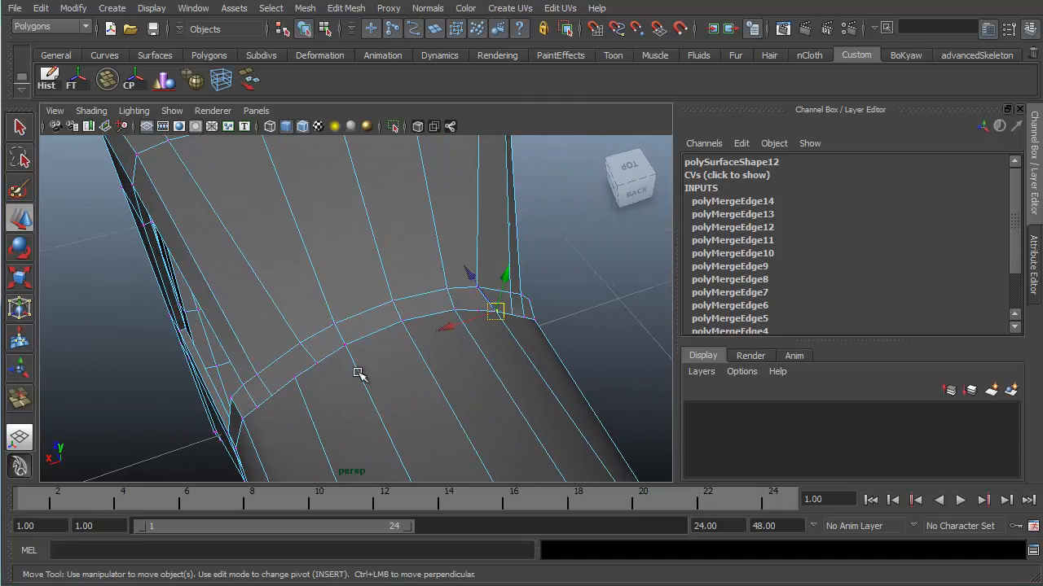
click(317, 363)
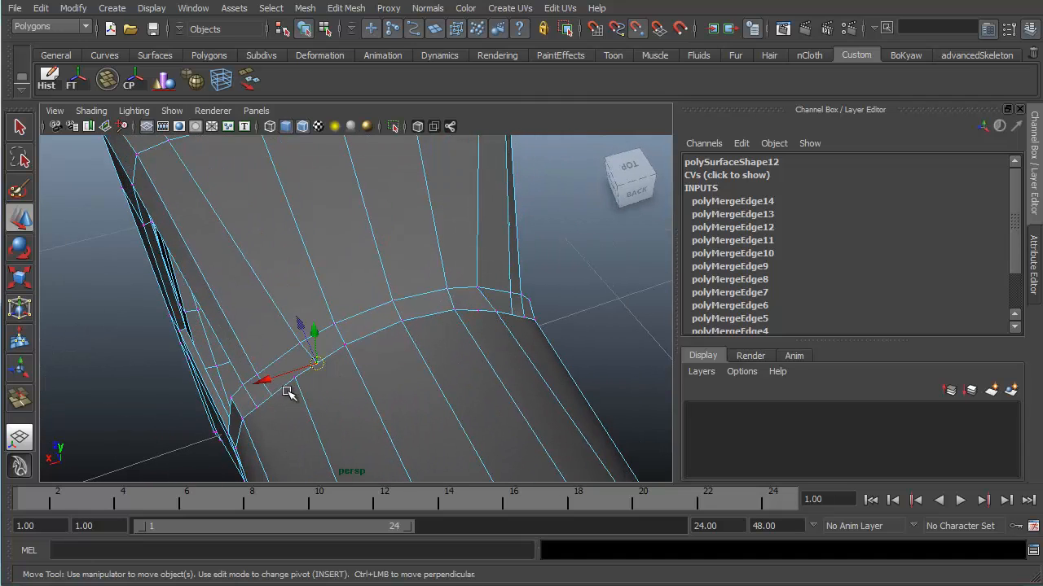
middle_drag(299, 381, 295, 383)
Scale the matching vertices on the windshield's lower border apart and lower them to fit the joint curve on both sides.
click(301, 343)
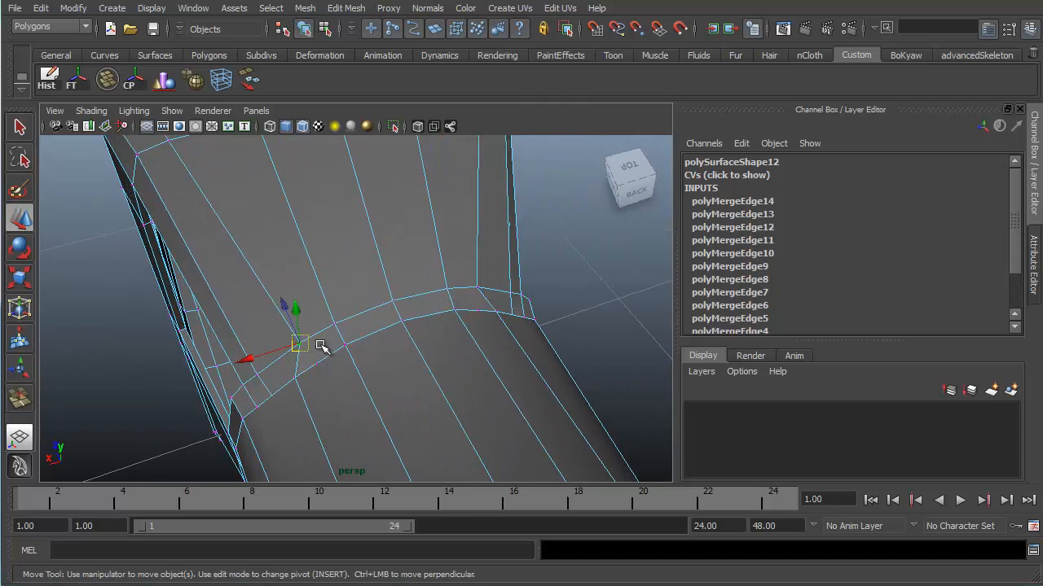
alt+drag(339, 338, 326, 331)
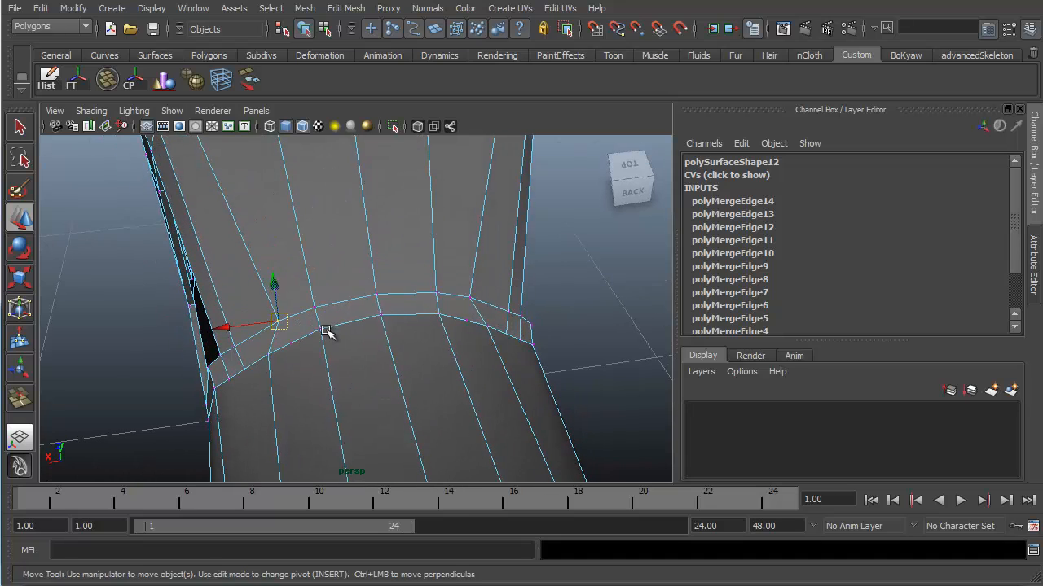
shift+click(471, 296)
alt+drag(507, 298, 371, 352)
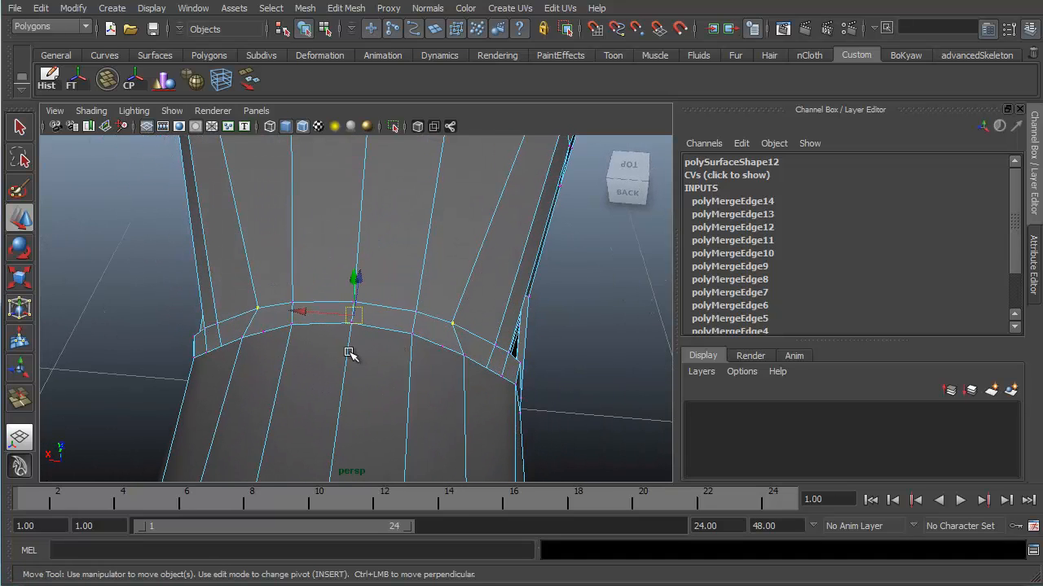
key(r)
middle_drag(424, 316, 446, 326)
alt+drag(437, 336, 429, 323)
key(w)
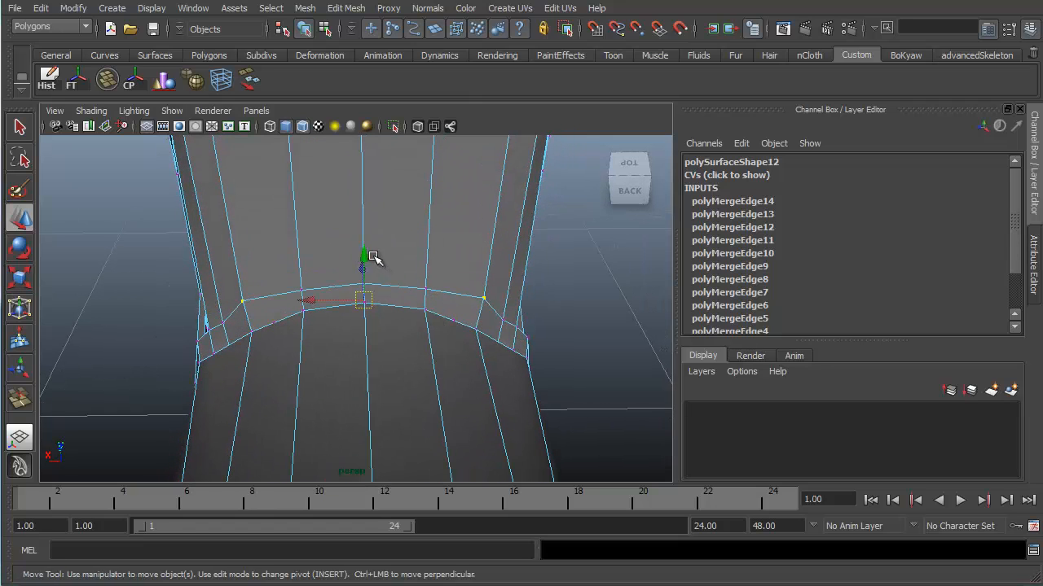
drag(363, 257, 364, 261)
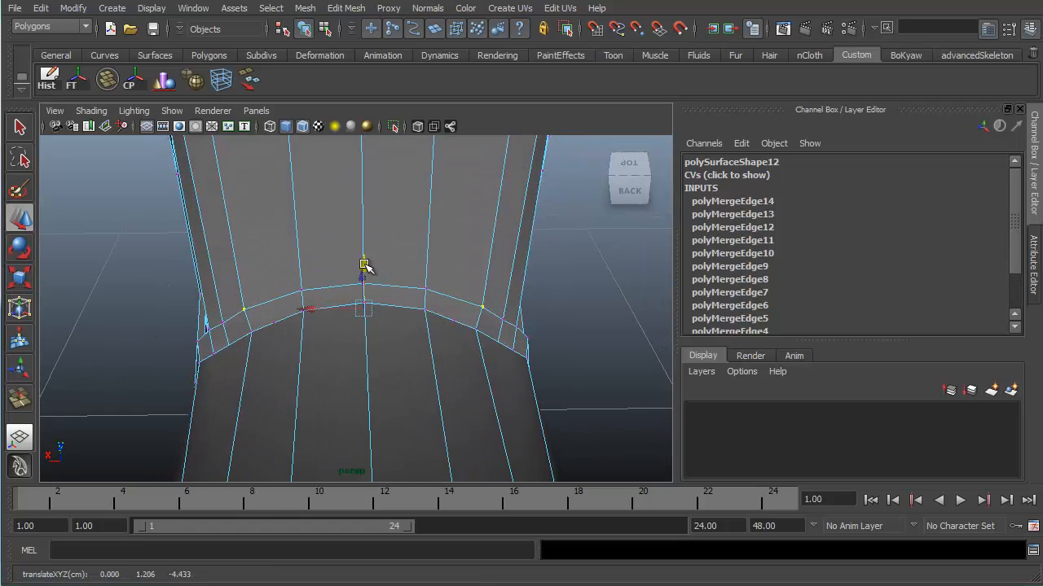
key(r)
middle_drag(432, 303, 437, 310)
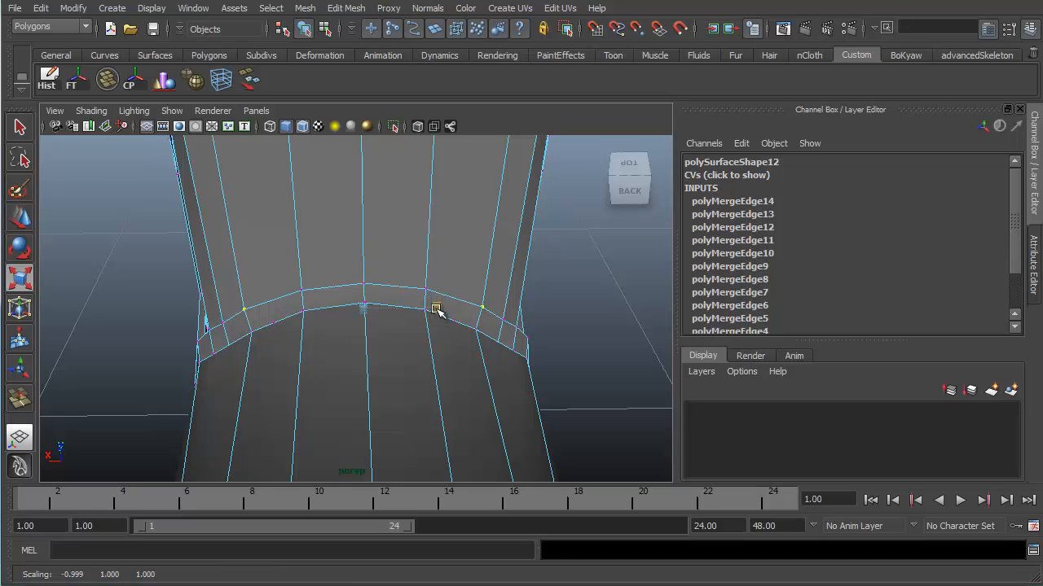
Clear the selection and examine the reshaped joint between windshield and cowling from the front, side and top.
alt+drag(433, 305, 301, 337)
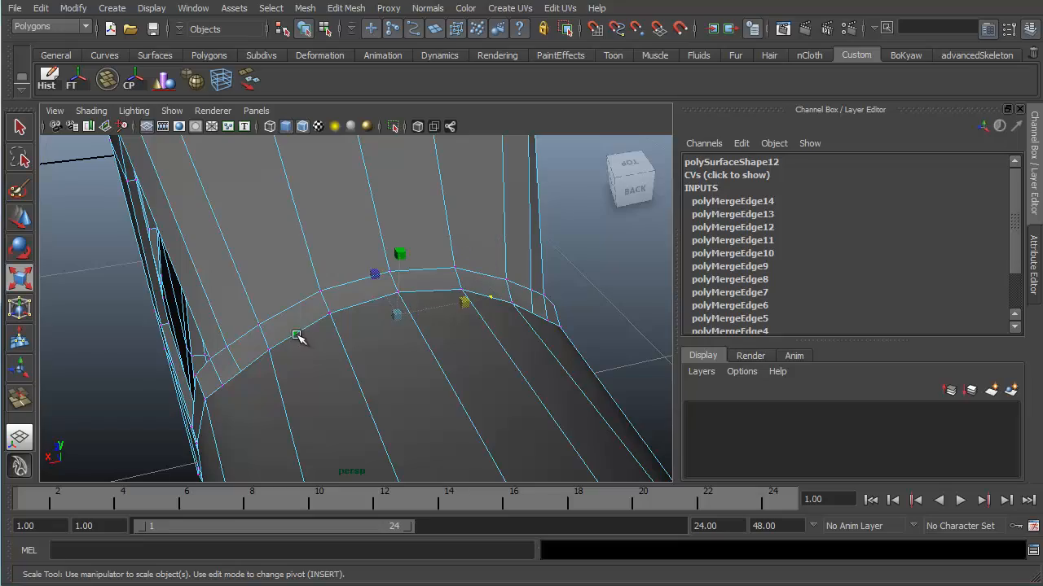
click(381, 351)
alt+drag(472, 413, 330, 240)
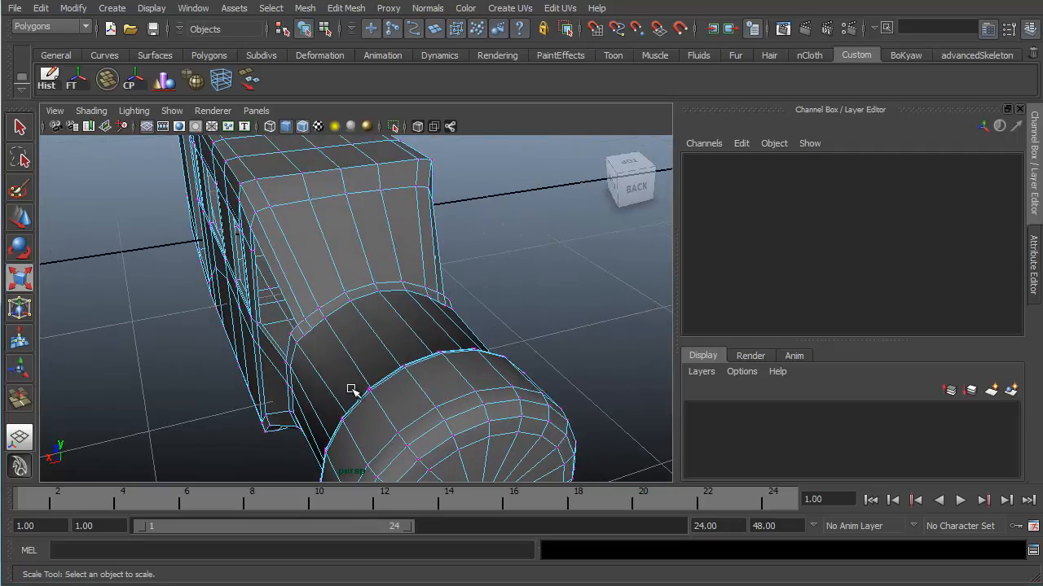
alt+drag(350, 390, 505, 358)
alt+middle_drag(505, 358, 503, 378)
alt+drag(489, 342, 485, 338)
alt+right_drag(483, 336, 466, 326)
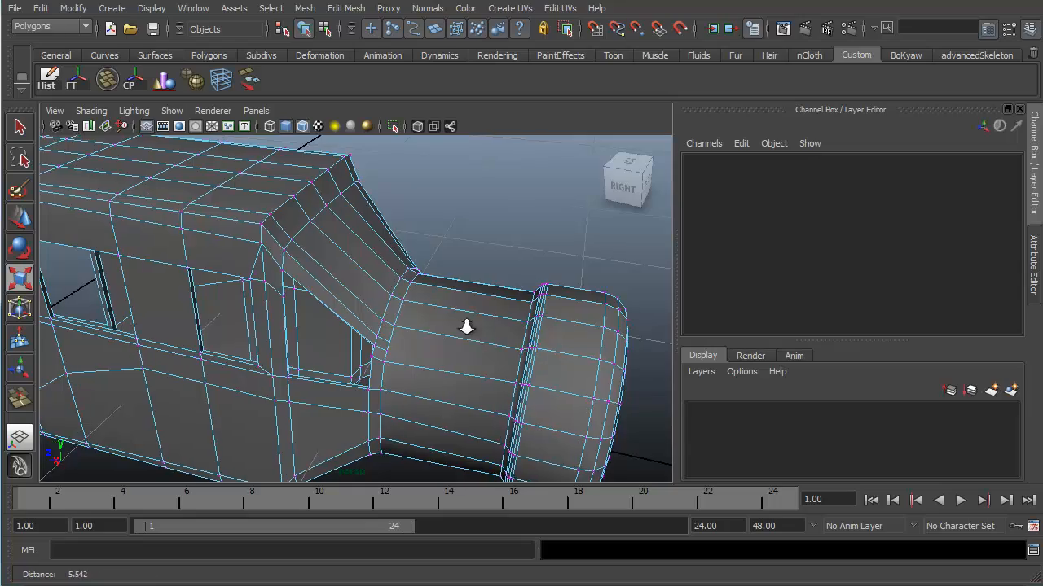
alt+drag(466, 326, 322, 267)
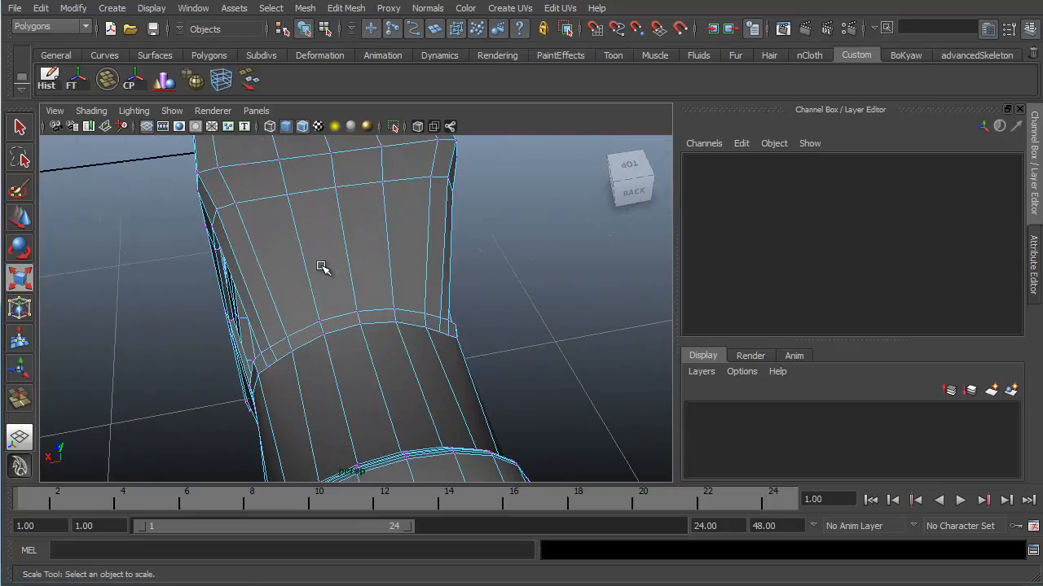
Select all the large windshield faces between the roof edge and the cowling strip and extract them from the fuselage mesh.
right_drag(322, 267, 326, 303)
mouse_move(416, 245)
alt+mouse_down()
mouse_move(414, 233)
mouse_move(418, 247)
alt+mouse_up()
click(432, 250)
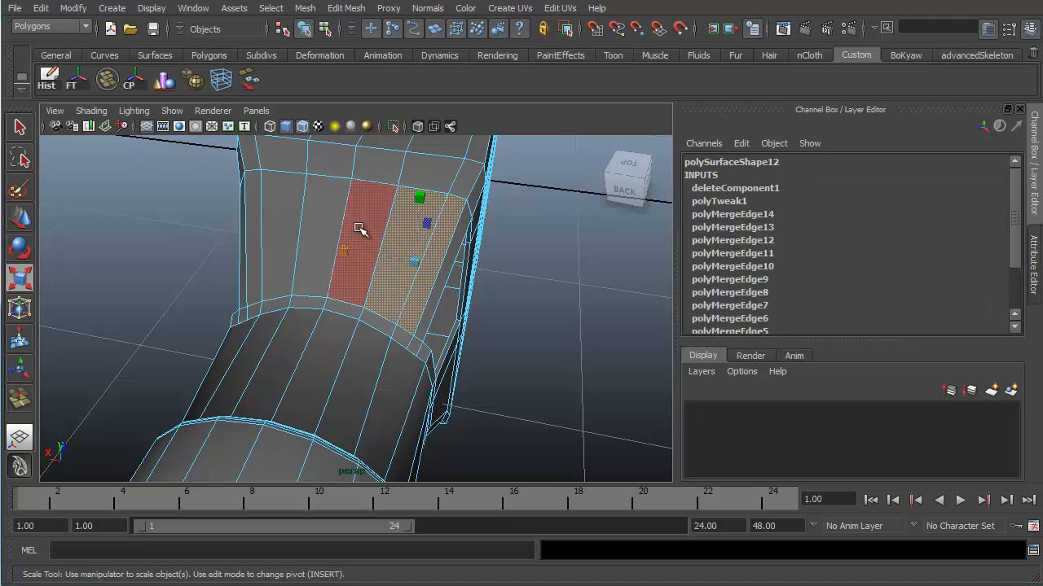
shift+click(254, 214)
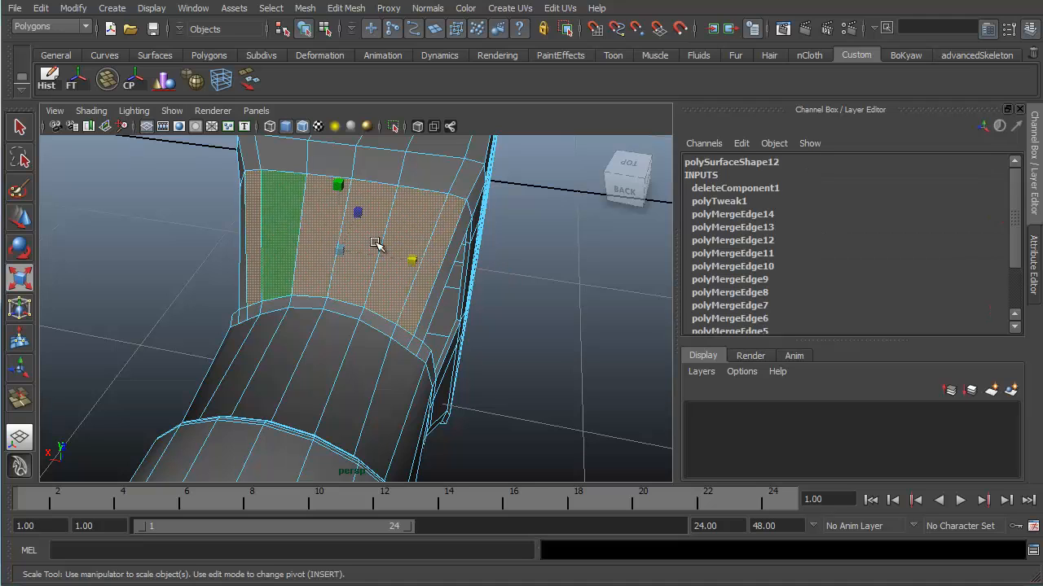
alt+drag(326, 262, 435, 299)
alt+right_drag(435, 299, 413, 345)
alt+drag(411, 344, 428, 293)
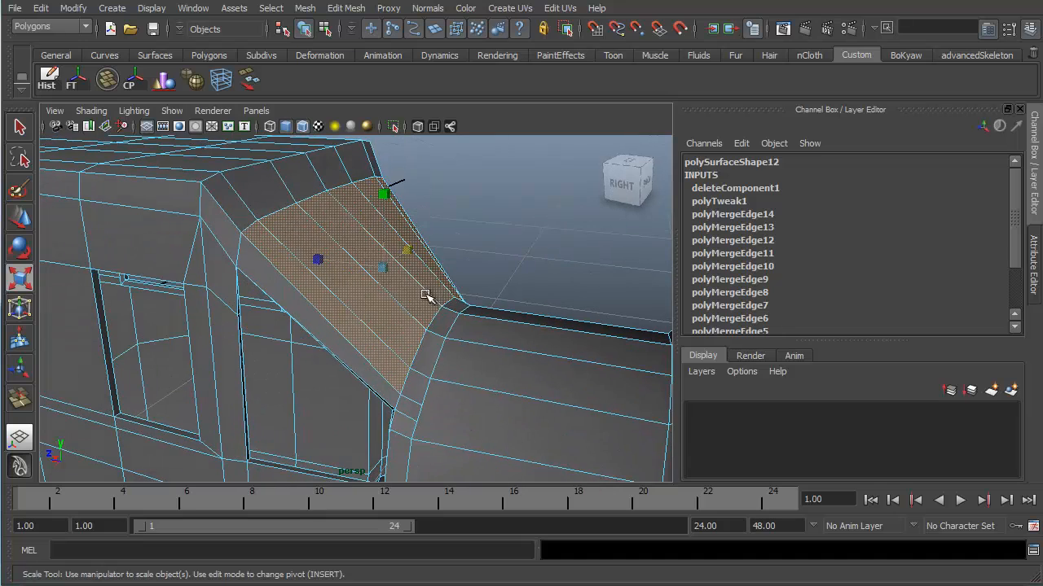
shift+right_click(394, 290)
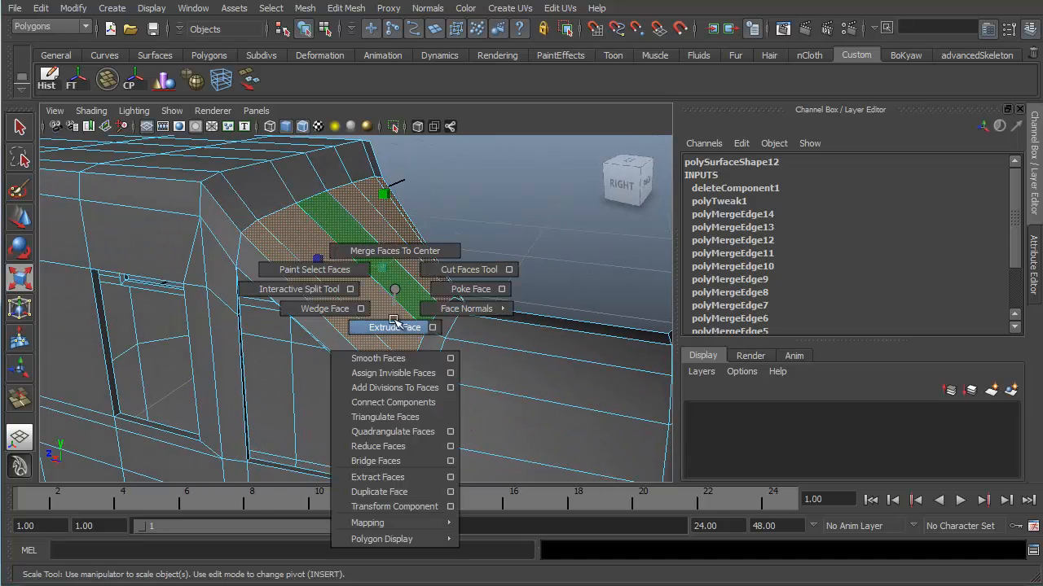
click(412, 479)
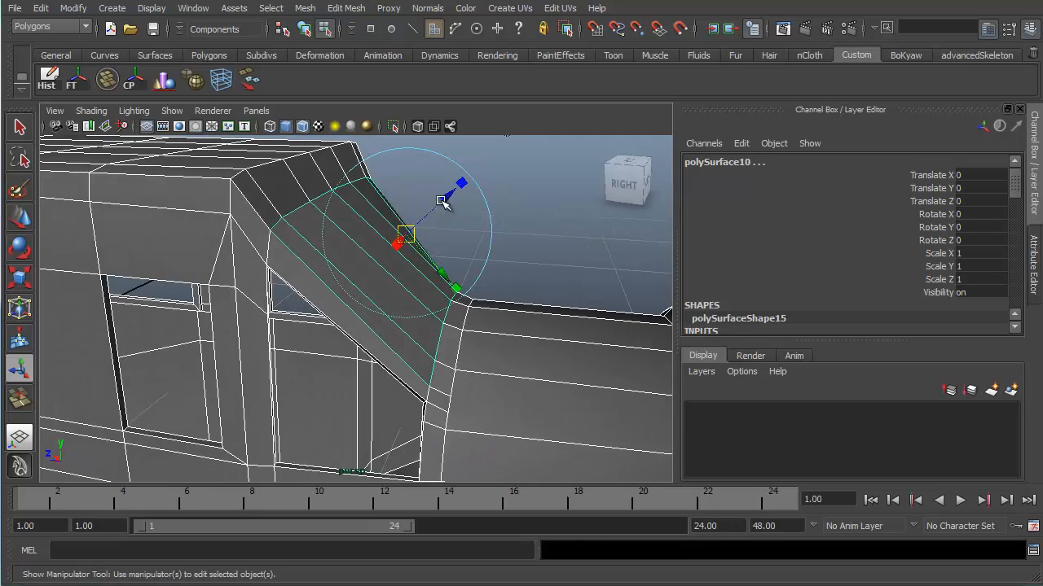
Shift the extracted windshield faces slightly along their normal, leaving a thin gap to the fuselage, and clear the selection.
drag(444, 200, 456, 226)
alt+right_drag(456, 226, 467, 234)
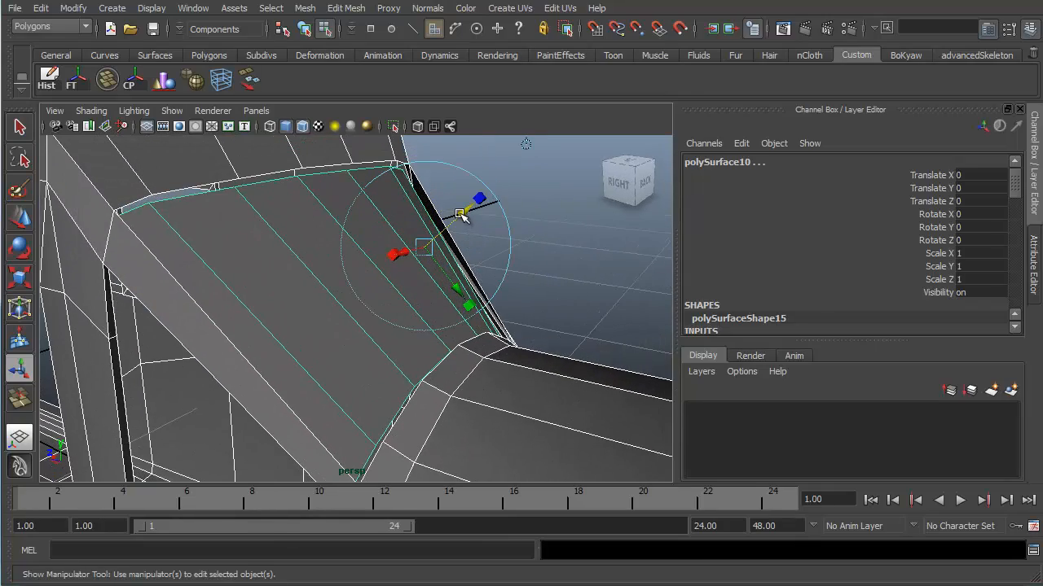
drag(460, 214, 513, 290)
alt+right_drag(513, 290, 499, 295)
click(581, 285)
alt+drag(546, 298, 398, 295)
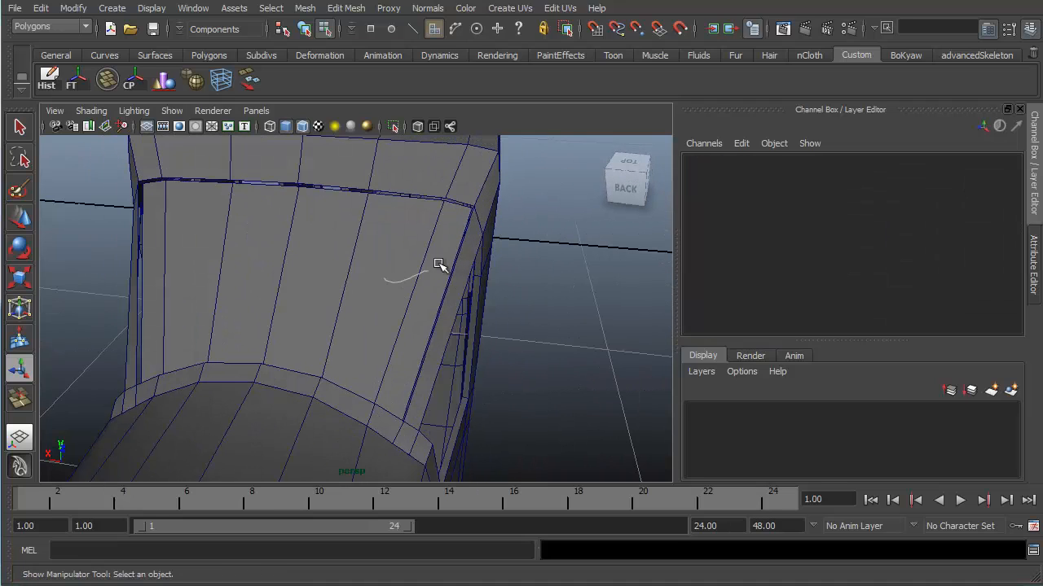
Select the separated windshield and fuselage meshes as objects and delete their construction history.
right_drag(440, 266, 465, 252)
click(400, 270)
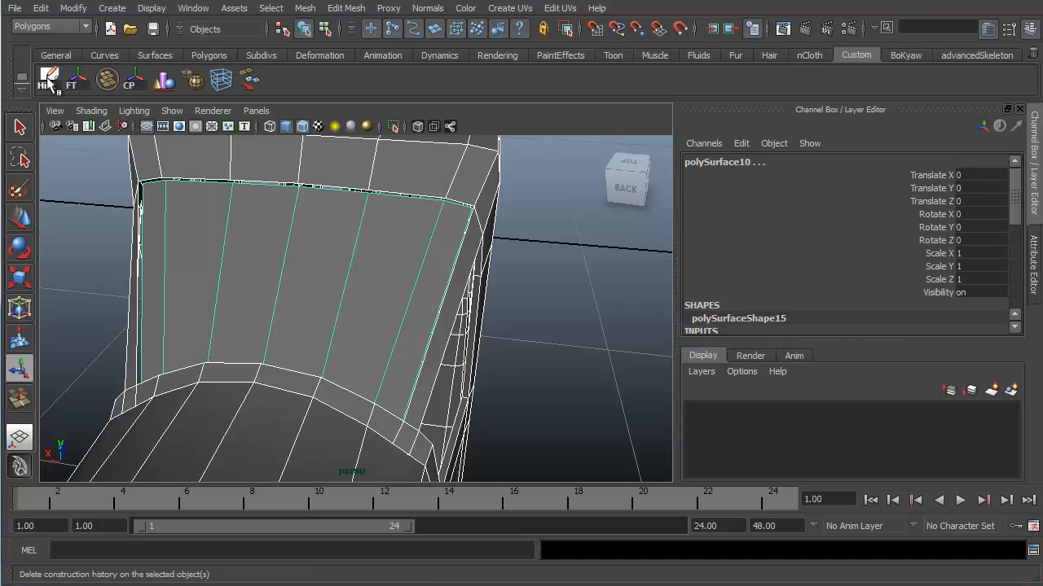
click(47, 82)
alt+drag(458, 246, 586, 244)
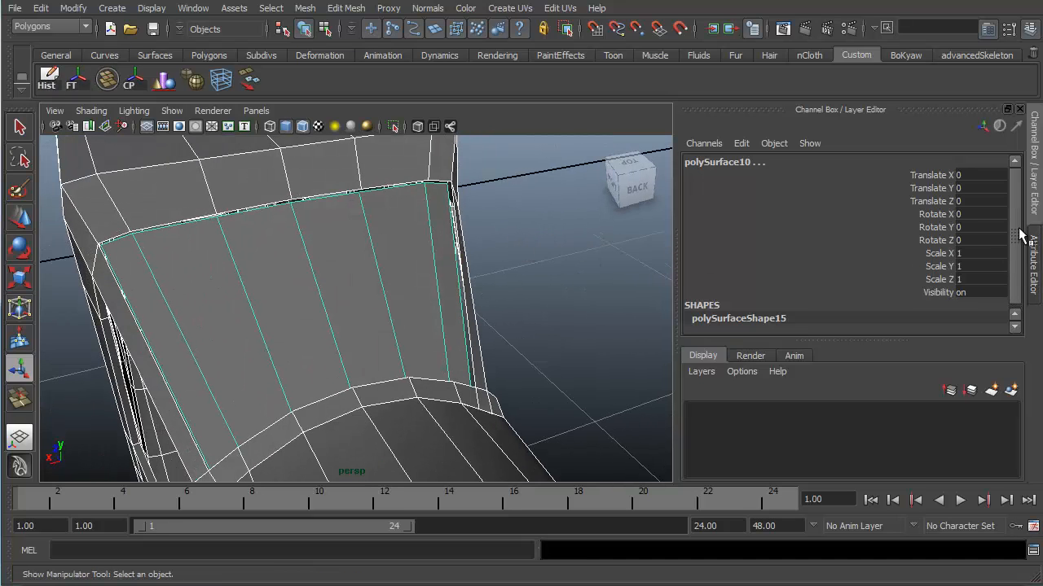
drag(1018, 229, 1018, 277)
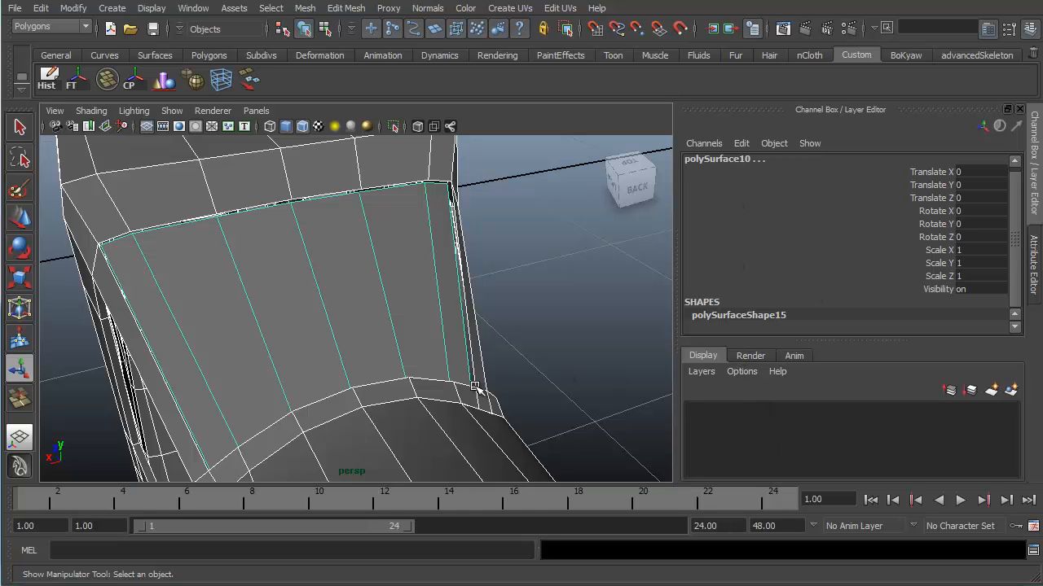
alt+middle_drag(417, 303, 453, 282)
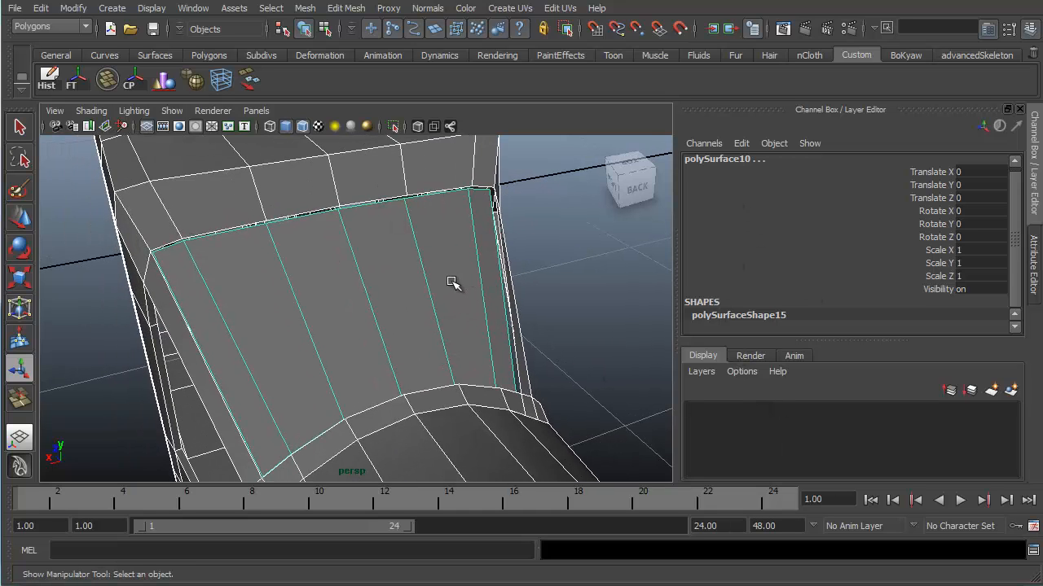
Select all the faces of the separated windshield from side to side and extrude them.
right_drag(416, 307, 419, 350)
click(492, 296)
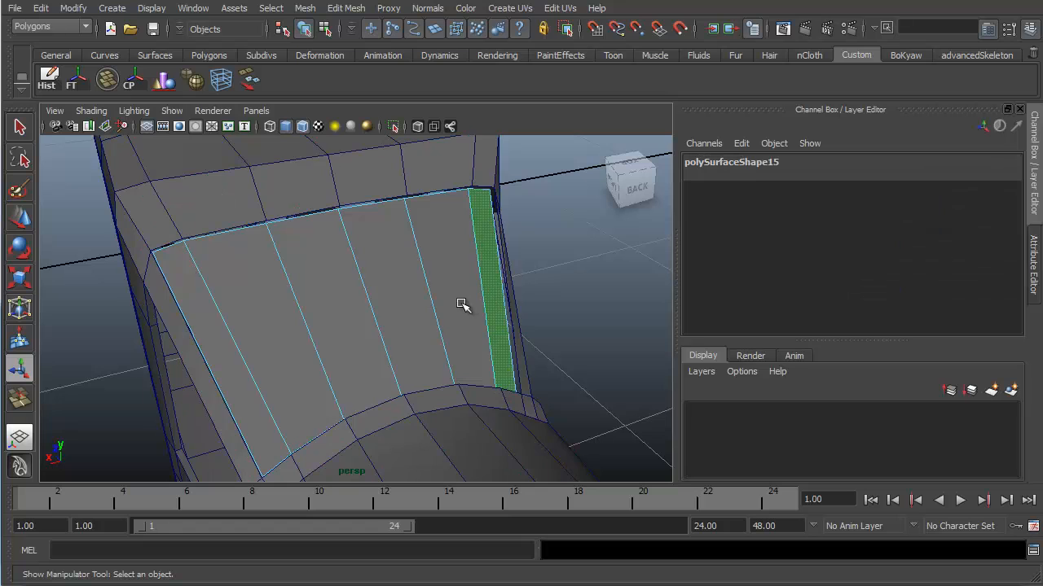
shift+click(461, 306)
shift+click(384, 313)
shift+click(277, 350)
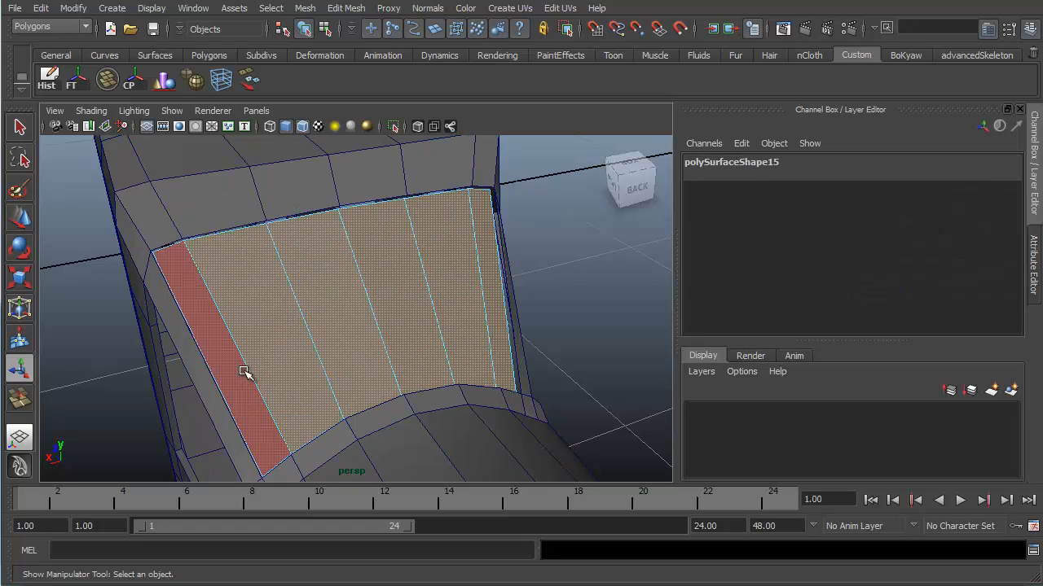
shift+click(243, 374)
alt+drag(440, 321, 374, 307)
shift+right_drag(325, 284, 327, 326)
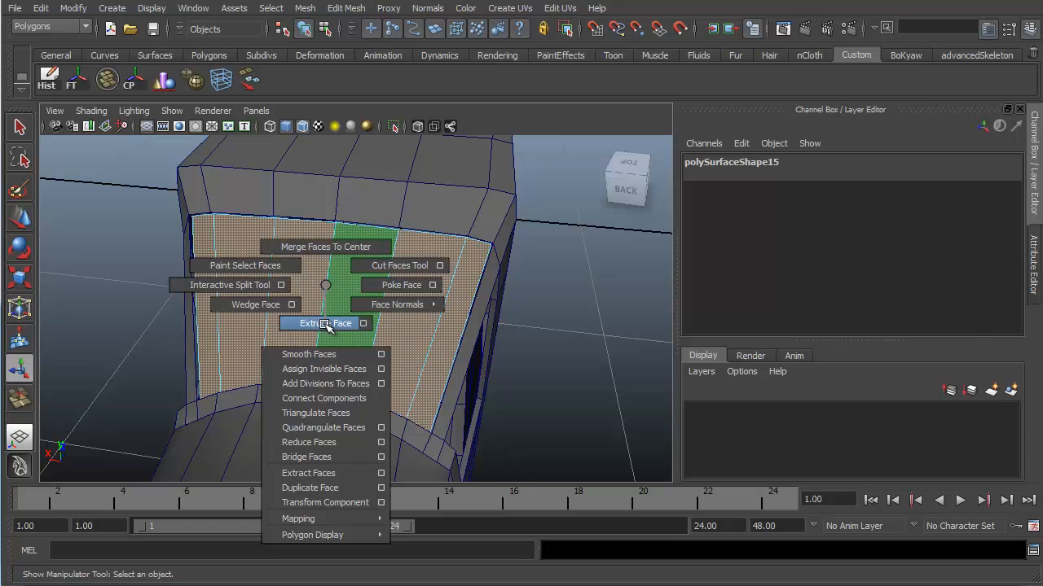
shift+right_drag(326, 326, 327, 327)
Undo the first offset and move the extruded faces slightly along their normal to give the windshield a thin thickness.
alt+drag(421, 301, 490, 298)
key(ctrl+z)
key(ctrl+z)
drag(482, 232, 491, 230)
alt+drag(438, 256, 470, 230)
alt+right_drag(470, 230, 481, 293)
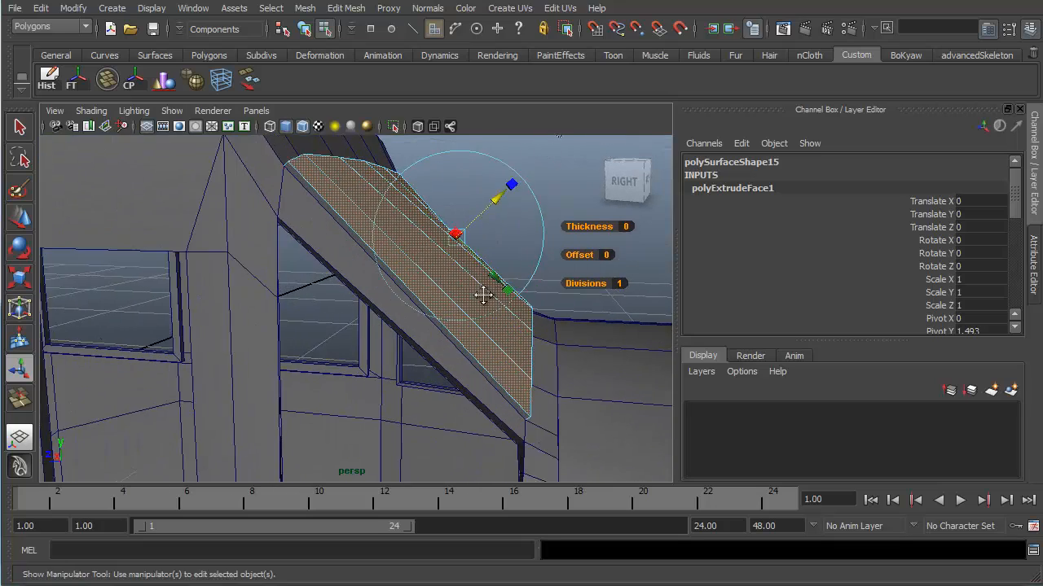
alt+middle_drag(482, 293, 433, 345)
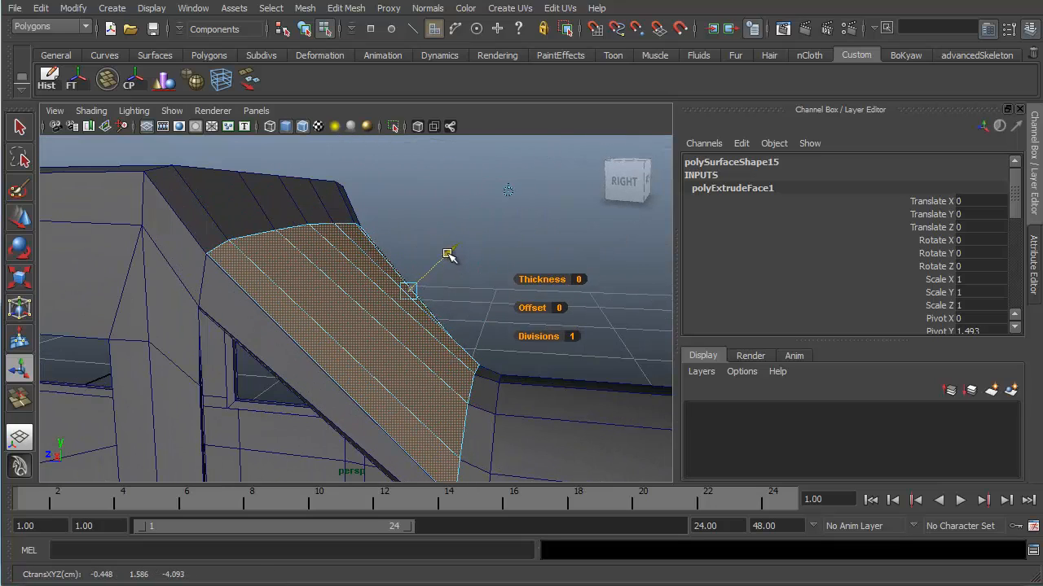
mouse_move(354, 279)
alt+mouse_down()
mouse_move(410, 233)
mouse_move(363, 265)
mouse_move(386, 261)
alt+mouse_up()
key(4)
key(5)
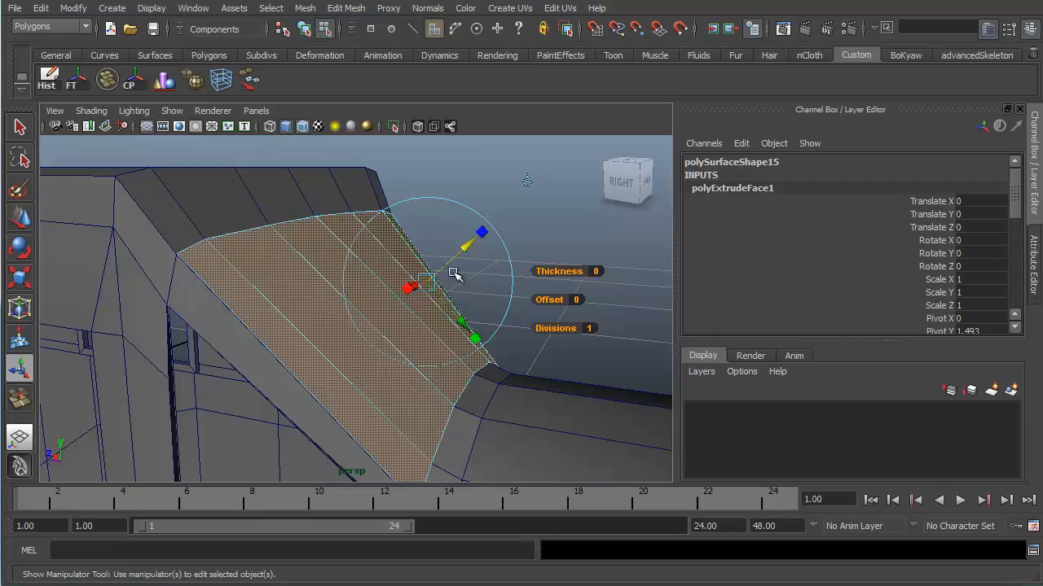
mouse_move(454, 277)
alt+mouse_down()
mouse_move(431, 284)
mouse_move(534, 284)
mouse_move(586, 260)
mouse_move(622, 218)
mouse_move(473, 277)
mouse_move(507, 275)
alt+mouse_up()
key(q)
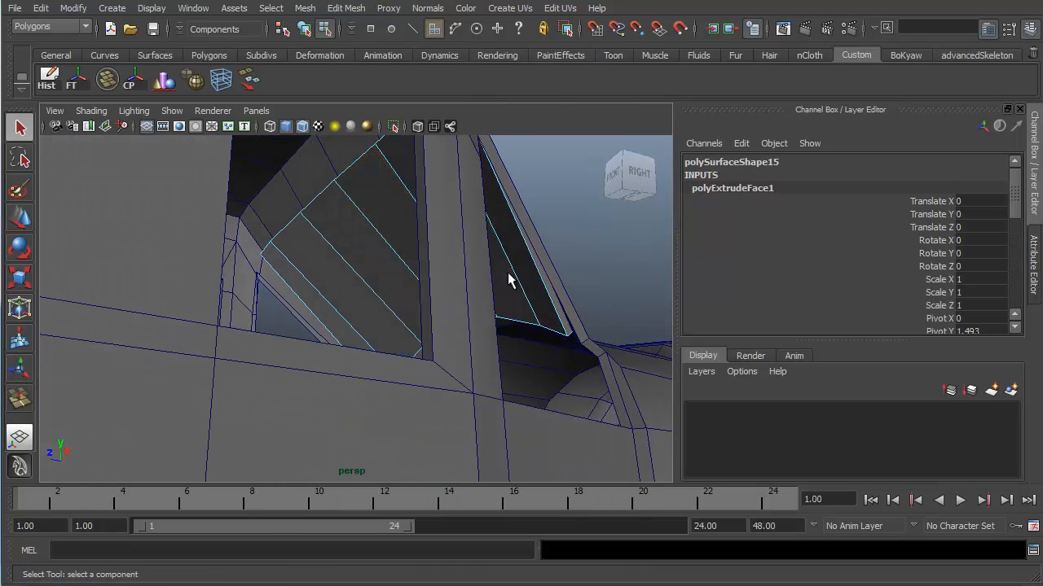
Add all the windshield faces on the cabin side to the face selection.
click(505, 282)
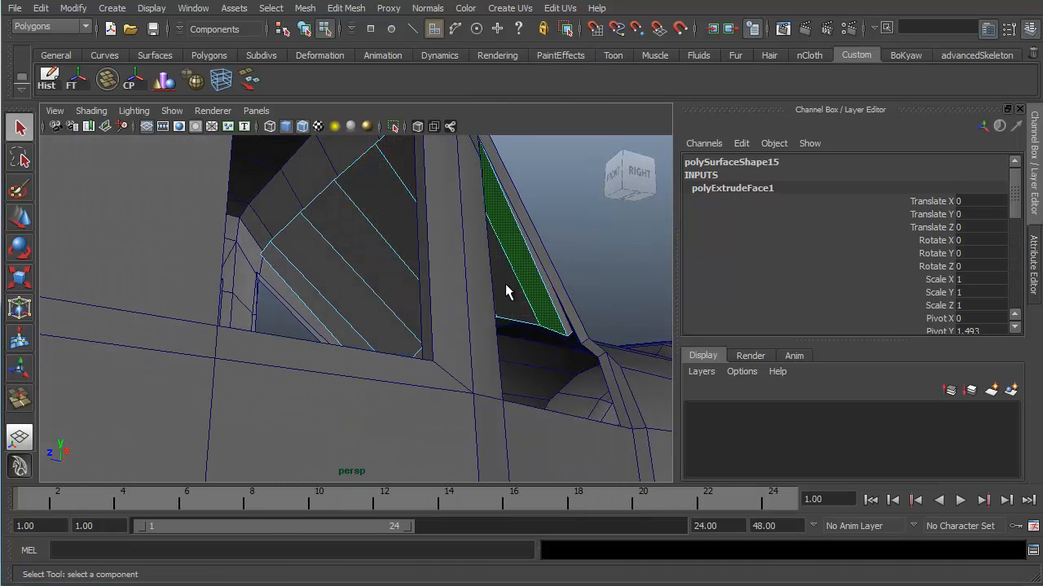
shift+click(406, 243)
shift+click(377, 269)
shift+click(346, 290)
shift+click(332, 321)
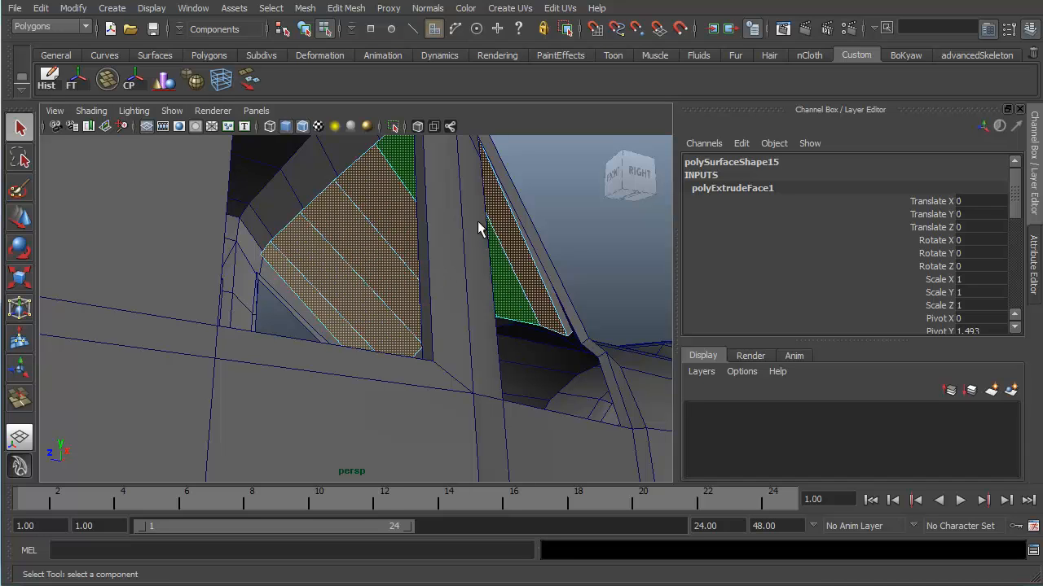
alt+drag(481, 228, 321, 309)
Extrude the selected windshield faces and scale them inward in width and height to form a narrow surrounding frame.
shift+right_drag(300, 269, 305, 315)
alt+drag(431, 261, 385, 276)
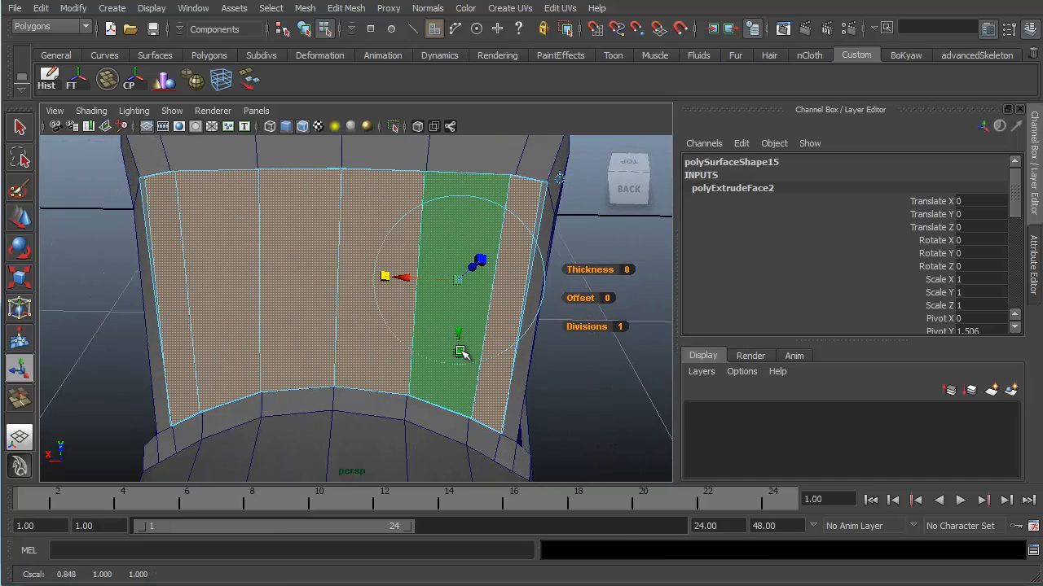
drag(461, 352, 463, 349)
alt+drag(419, 268, 345, 263)
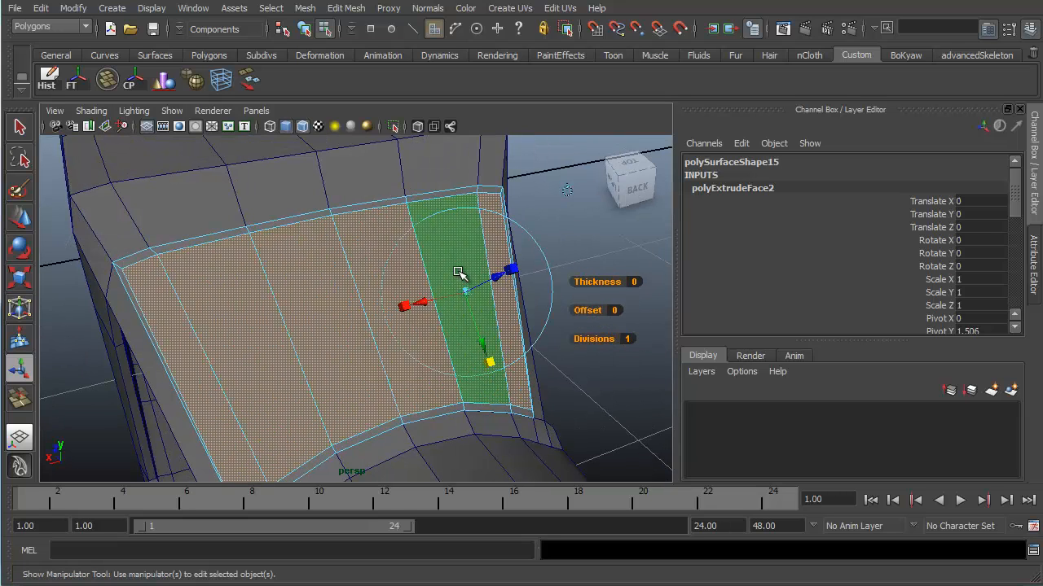
Select the inset edges along the windshield frame's lower border, on both the outer and the cabin side.
alt+drag(461, 277, 421, 274)
alt+middle_drag(421, 274, 391, 184)
alt+drag(391, 184, 367, 237)
mouse_move(367, 237)
alt+middle_down()
mouse_move(383, 277)
mouse_move(380, 224)
alt+middle_up()
alt+drag(377, 226, 284, 258)
alt+middle_drag(284, 258, 284, 227)
alt+drag(284, 227, 448, 303)
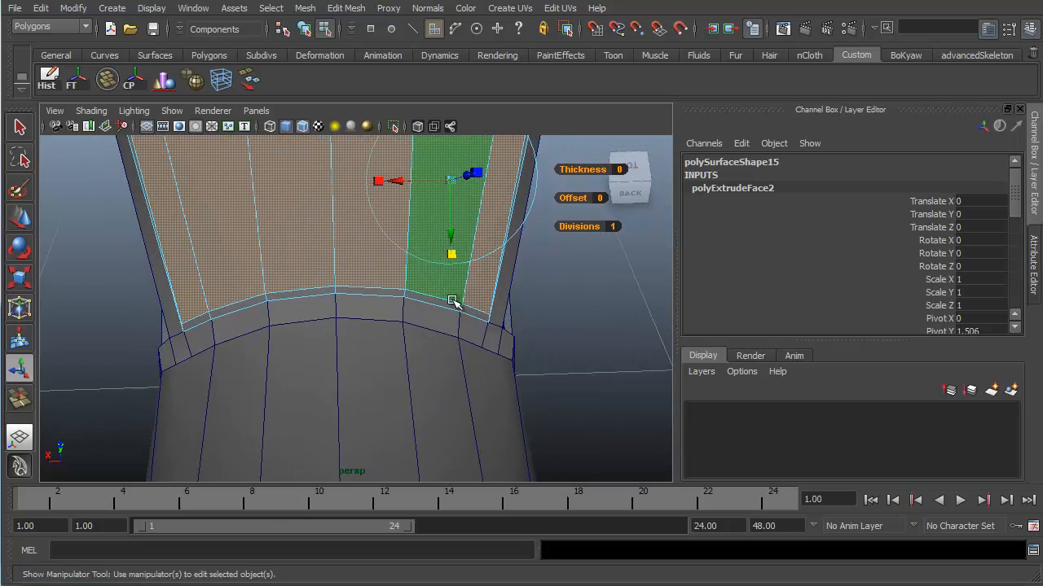
right_drag(448, 299, 451, 258)
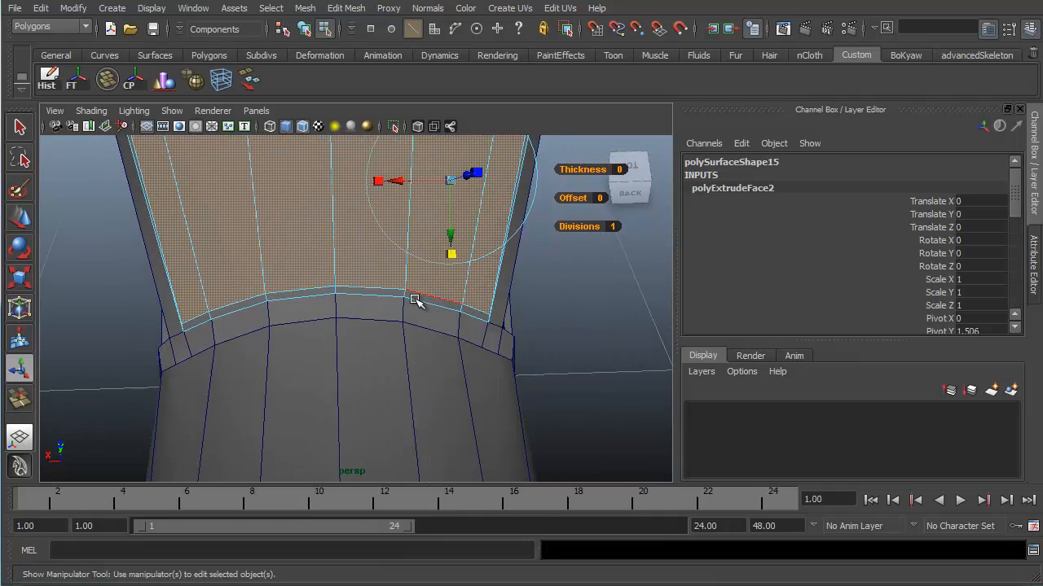
click(415, 299)
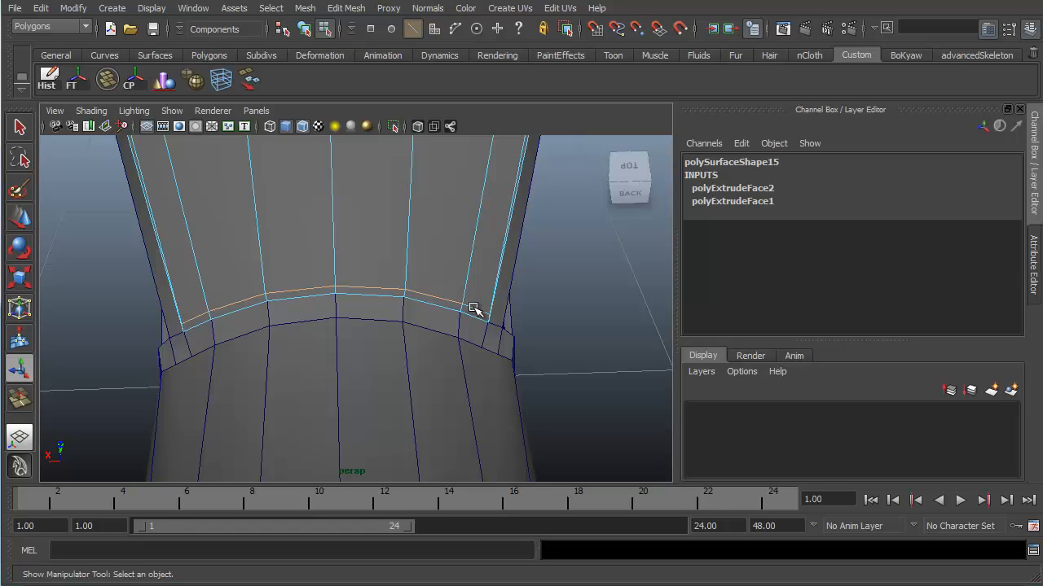
alt+drag(407, 221, 352, 250)
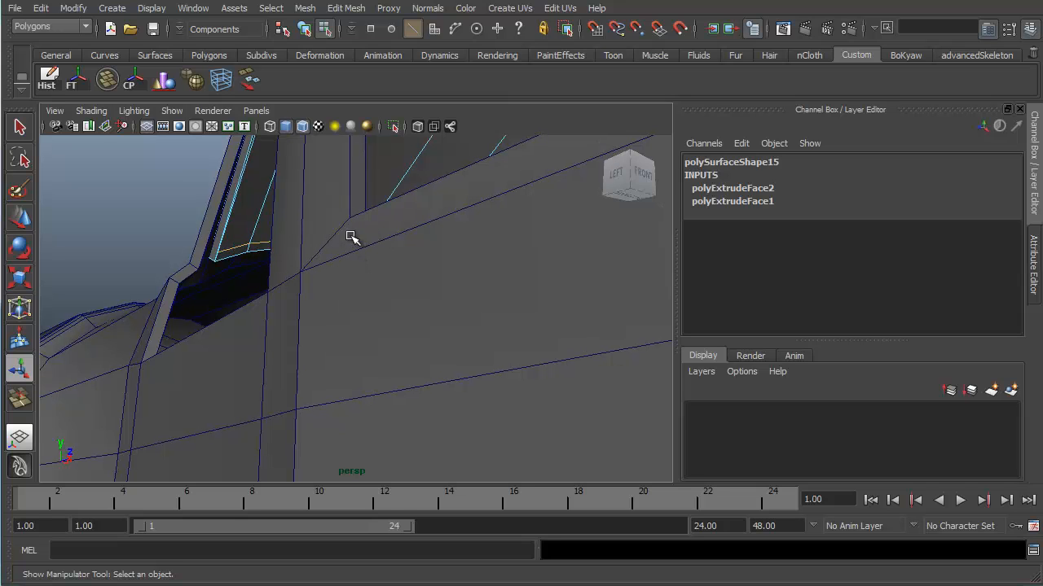
key(f)
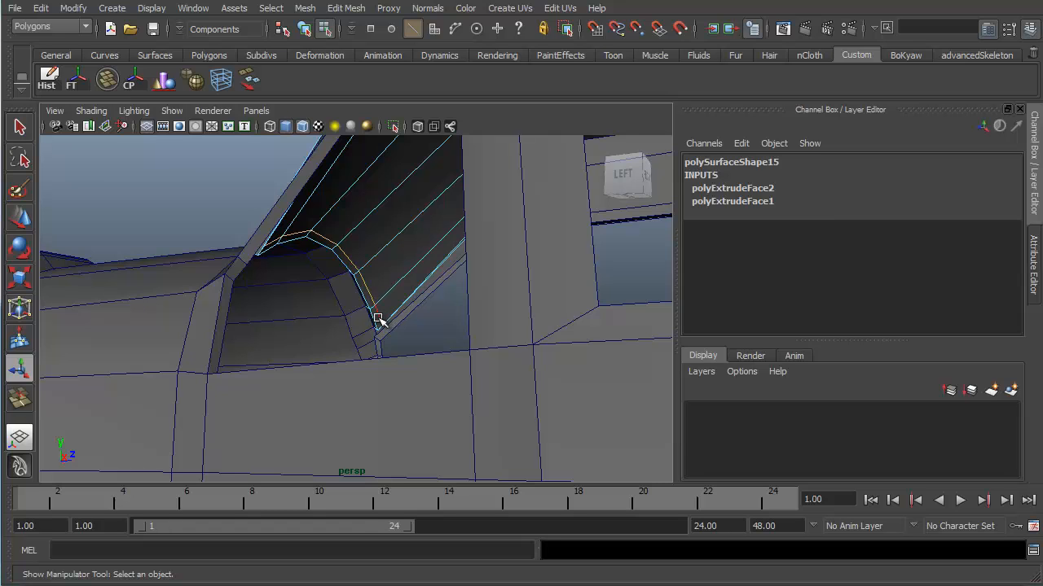
key(ctrl+z)
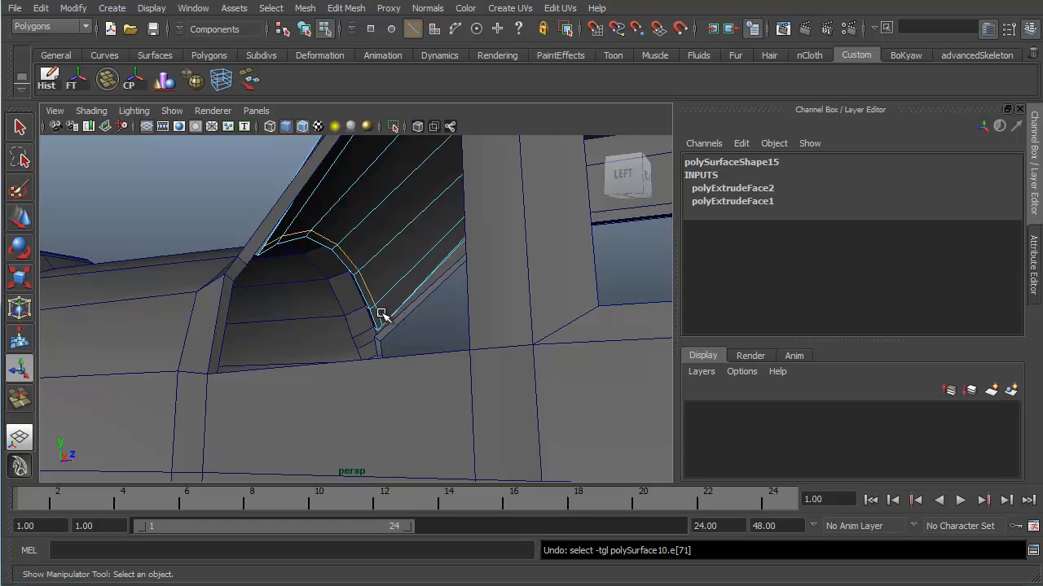
Move the selected lower frame edges vertically in the side view to adjust the lower strip of the windshield frame.
alt+drag(290, 203, 541, 293)
key(r)
key(space)
alt+middle_drag(489, 288, 446, 429)
scroll(399, 379, up, 4)
scroll(422, 339, up, 2)
key(w)
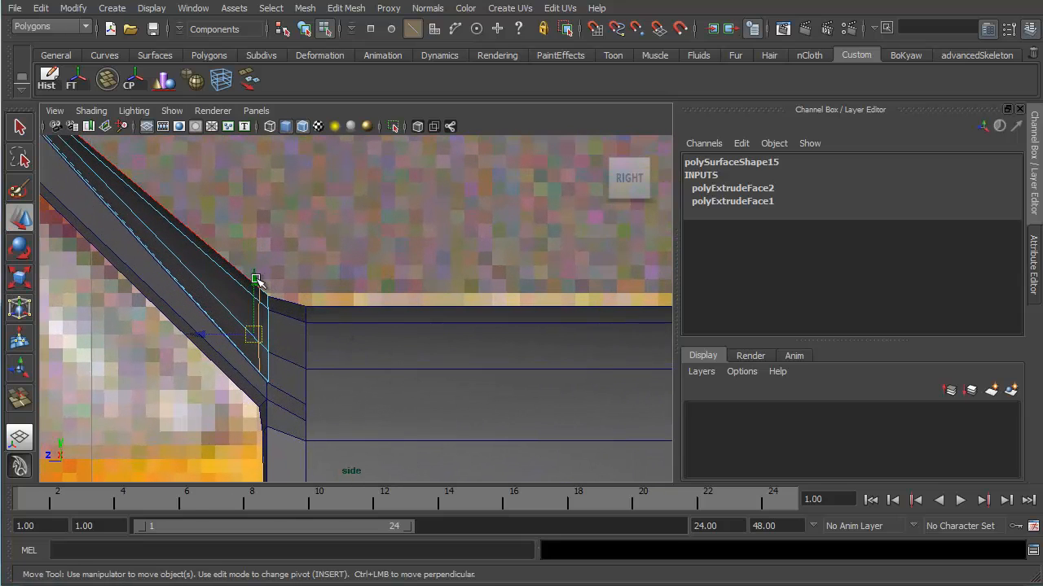
drag(256, 278, 304, 227)
key(space)
Select the cabin-side faces enclosed by the windshield frame and delete them.
alt+drag(367, 290, 352, 306)
alt+middle_drag(352, 307, 336, 283)
scroll(335, 284, down, 2)
alt+drag(335, 283, 410, 317)
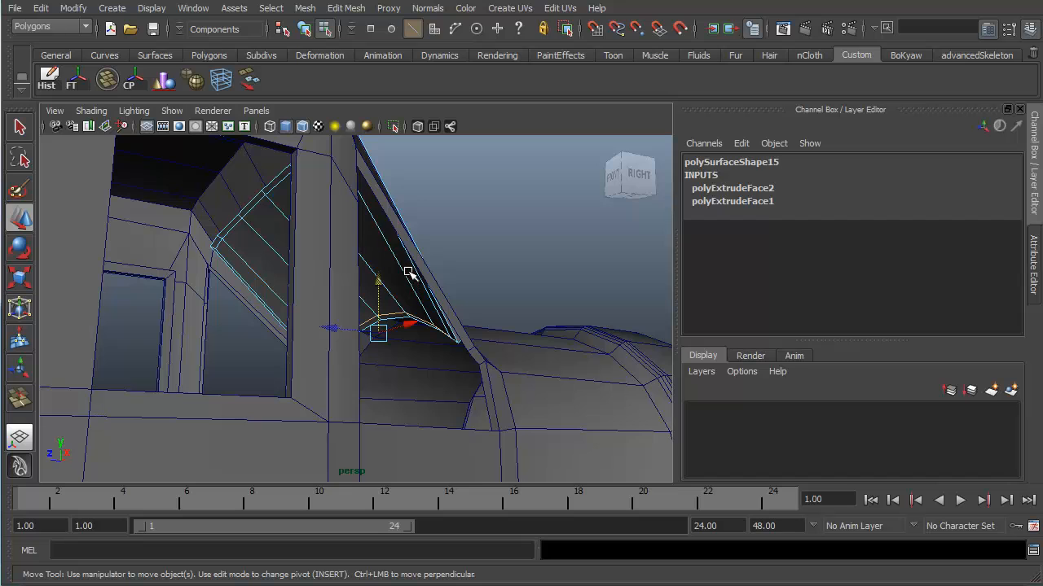
mouse_move(409, 271)
right_down()
mouse_move(399, 300)
mouse_move(405, 288)
right_up()
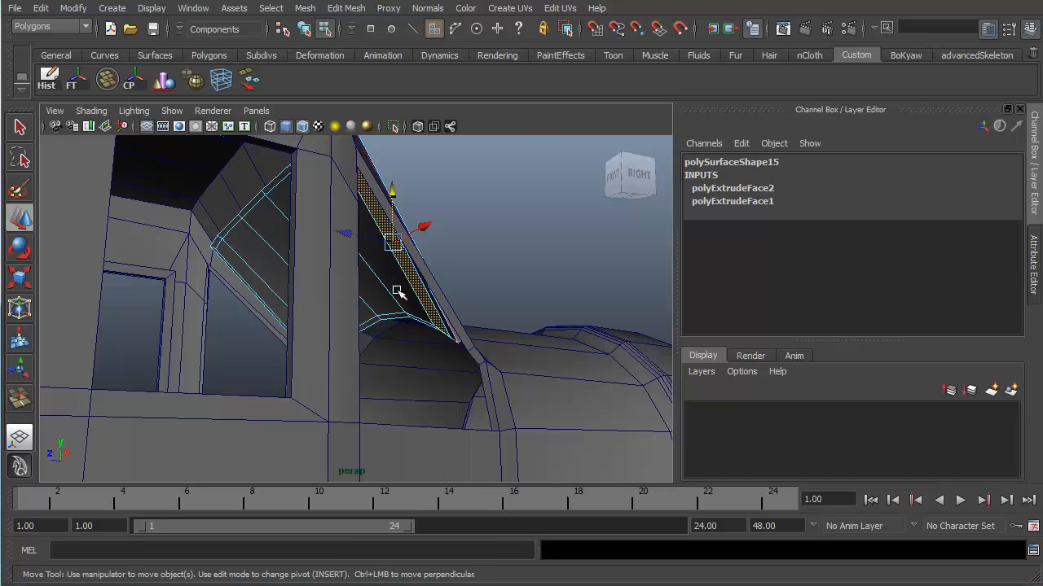
alt+drag(399, 292, 368, 190)
shift+click(334, 225)
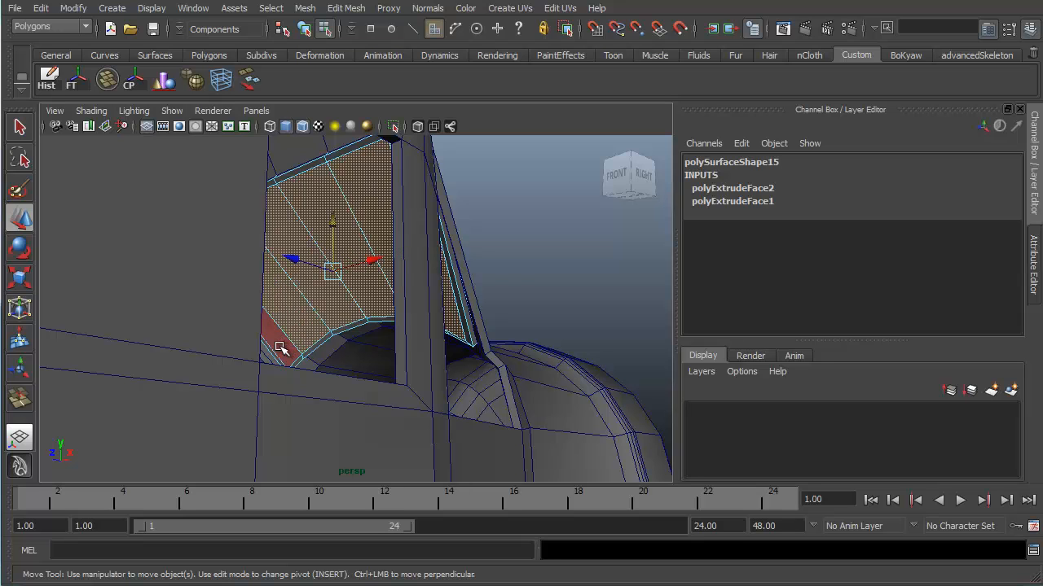
click(419, 309)
Select all the outer faces enclosed by the windshield frame, extract them as a separate glass pane, and clear the selection.
alt+drag(561, 267, 521, 298)
click(465, 278)
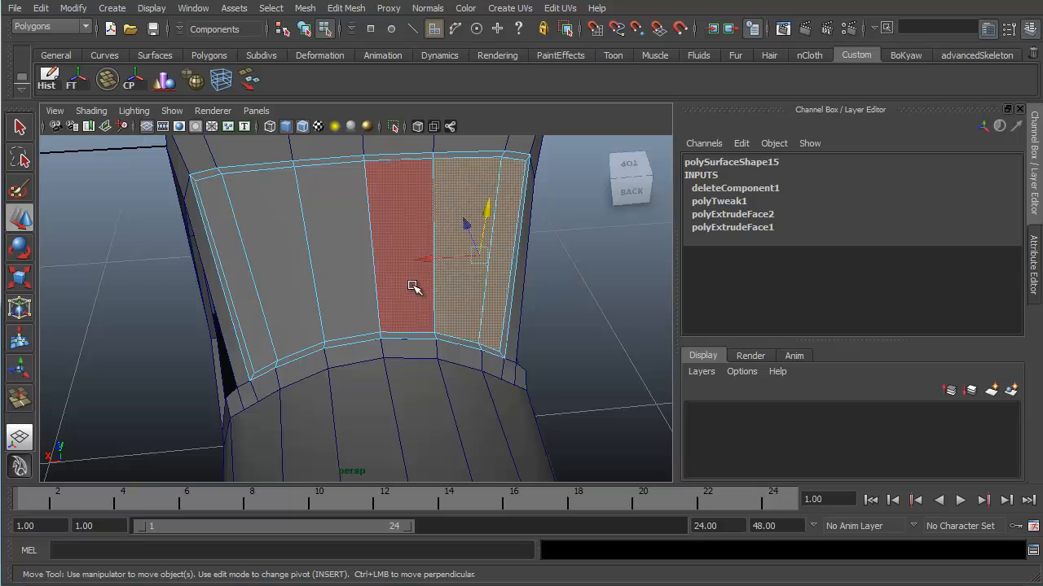
shift+click(355, 299)
shift+click(289, 309)
shift+click(256, 319)
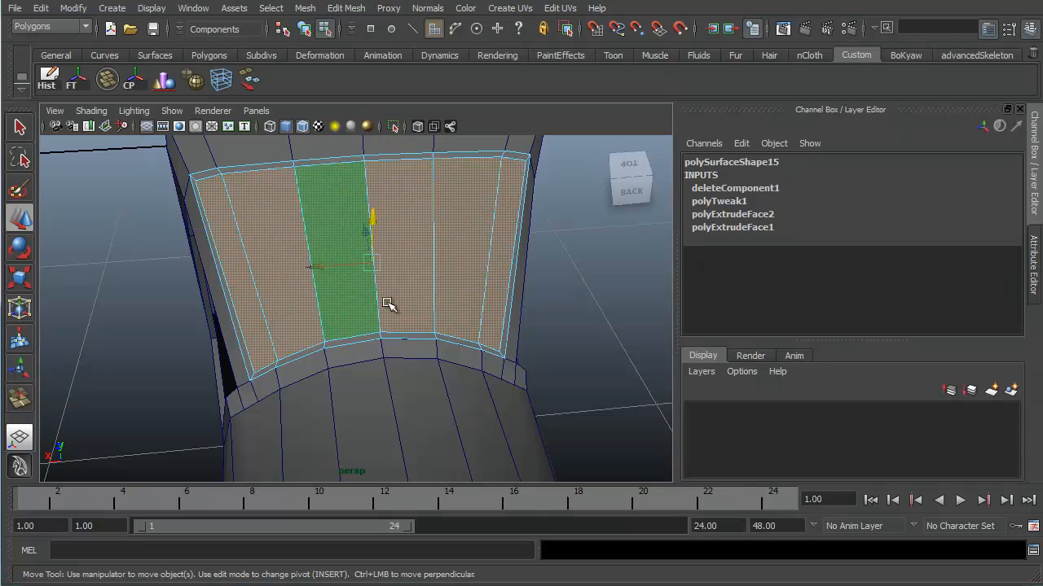
alt+drag(394, 289, 379, 261)
shift+right_click(376, 261)
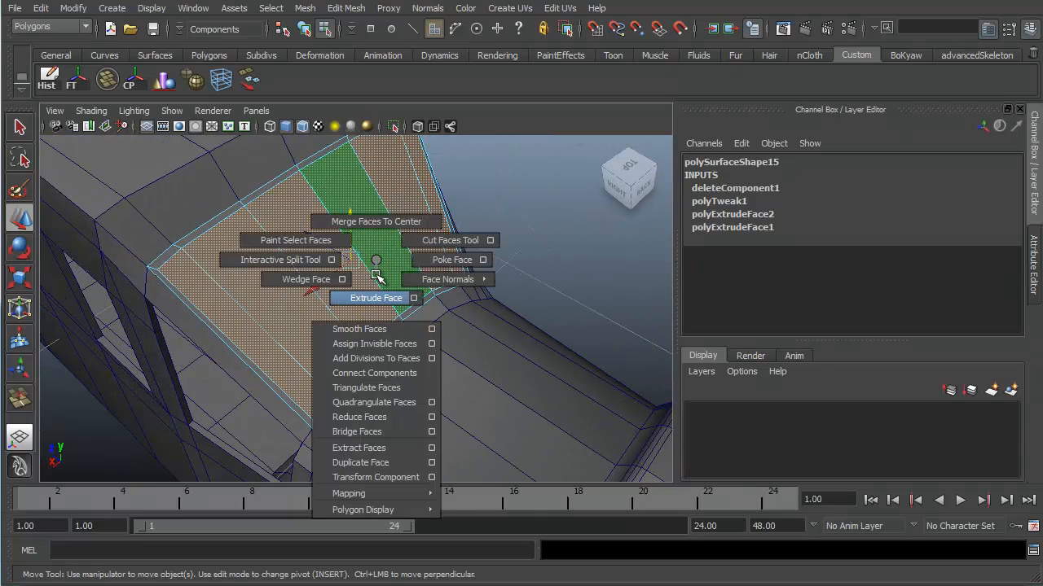
click(350, 448)
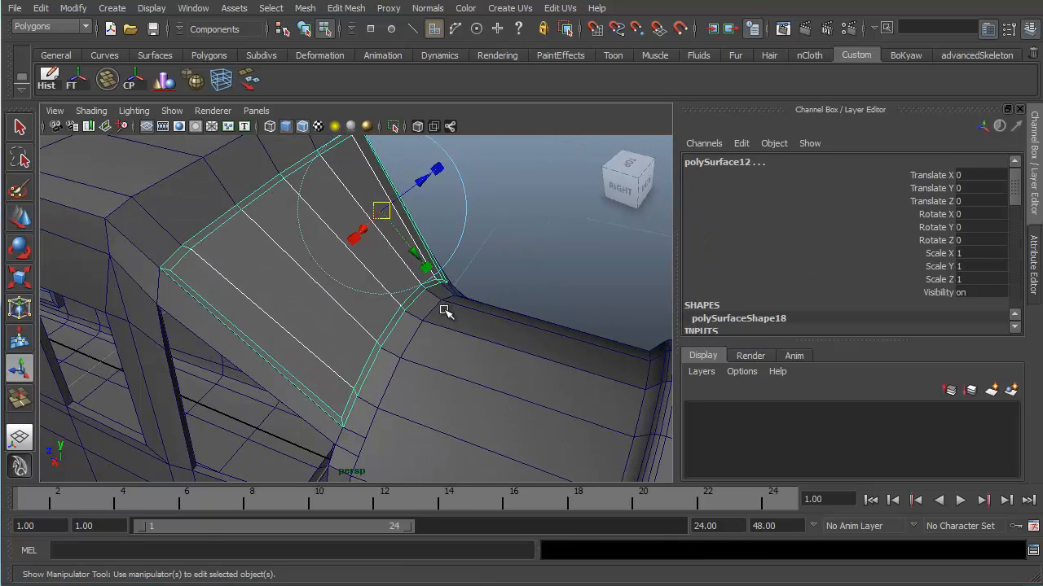
alt+drag(444, 311, 408, 293)
click(538, 280)
Select the separate windshield glass pane as a whole object and hide it from the scene.
right_drag(402, 272, 477, 259)
click(435, 291)
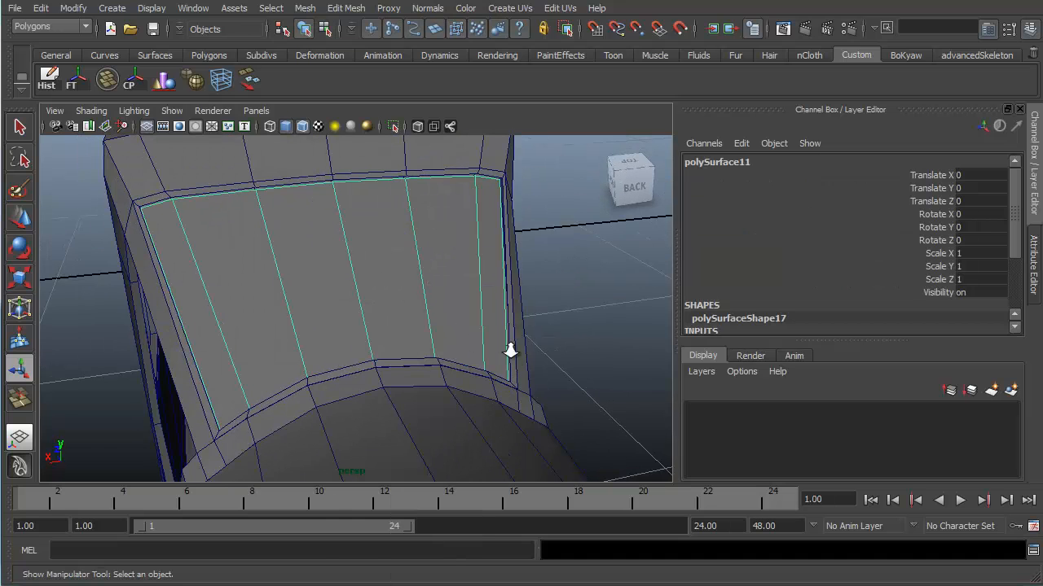
alt+drag(510, 351, 488, 281)
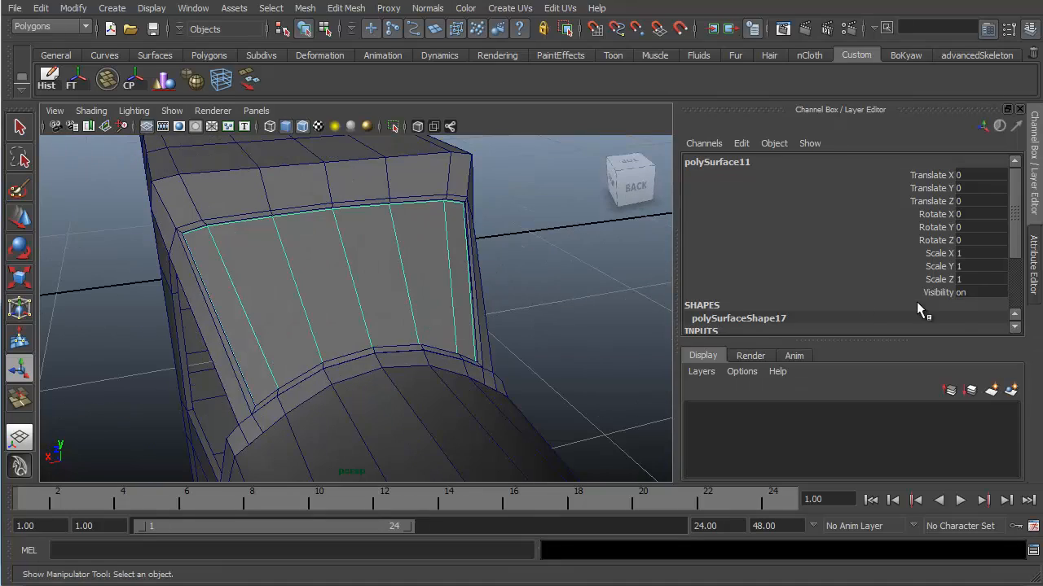
double_click(969, 293)
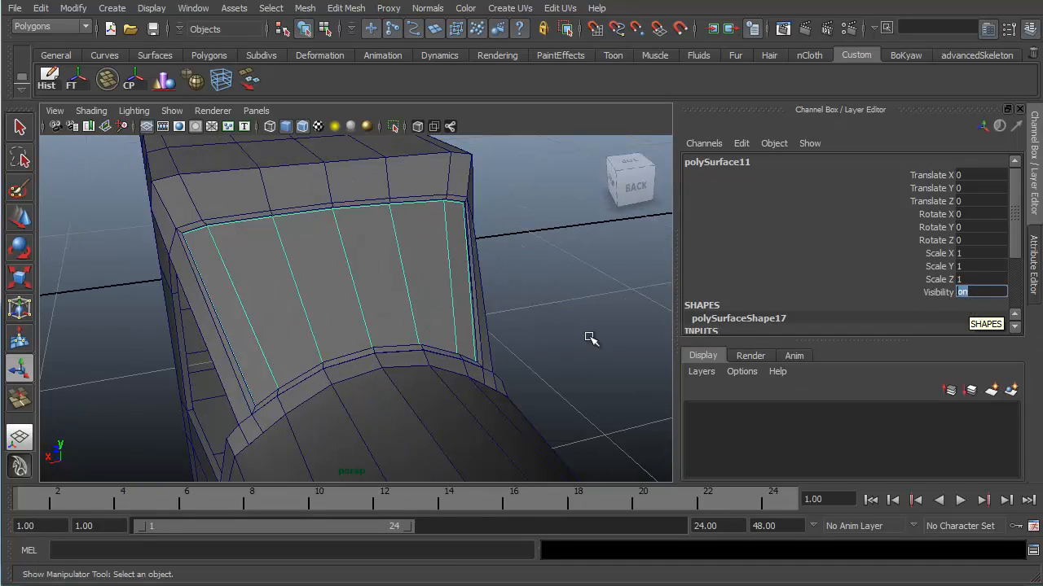
alt+right_drag(387, 250, 413, 310)
alt+middle_drag(413, 310, 415, 270)
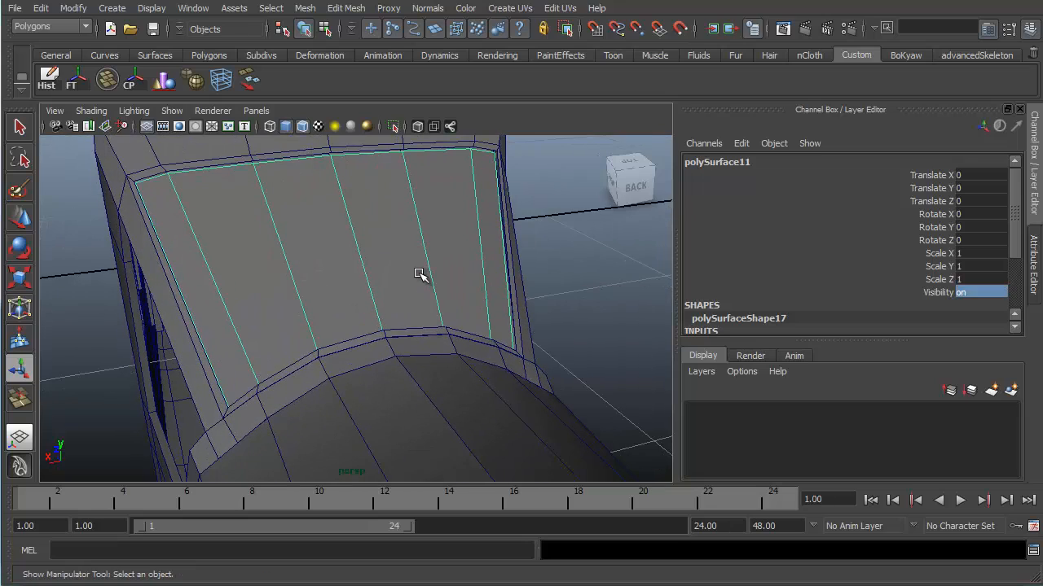
key(ctrl+h)
alt+drag(485, 299, 533, 350)
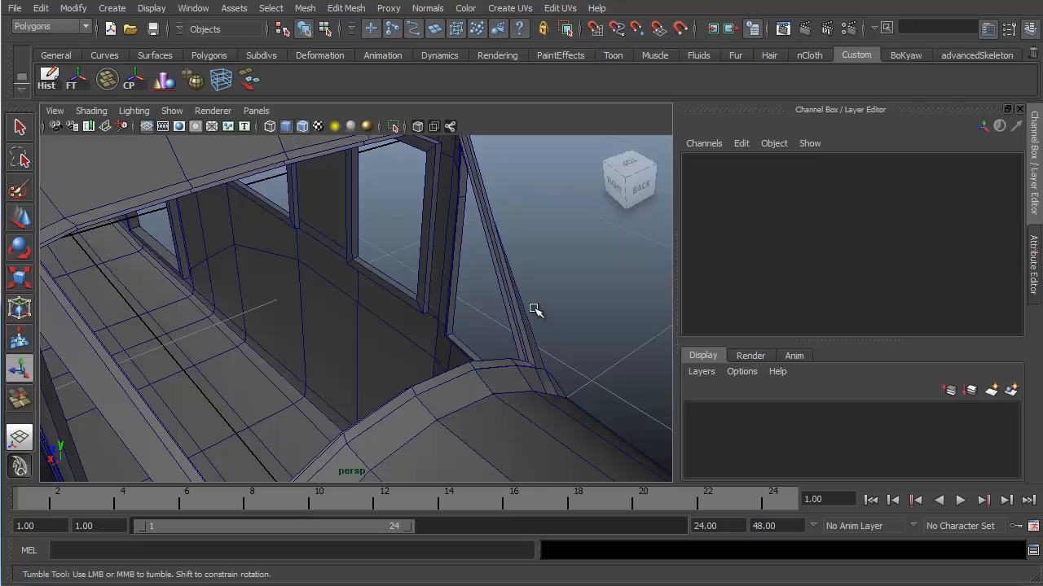
alt+drag(534, 310, 538, 309)
Find the hidden pane polySurface11 under polySurface8 and polySurface10 in the Outliner, and set its Visibility to 1.
key(alt+Tab)
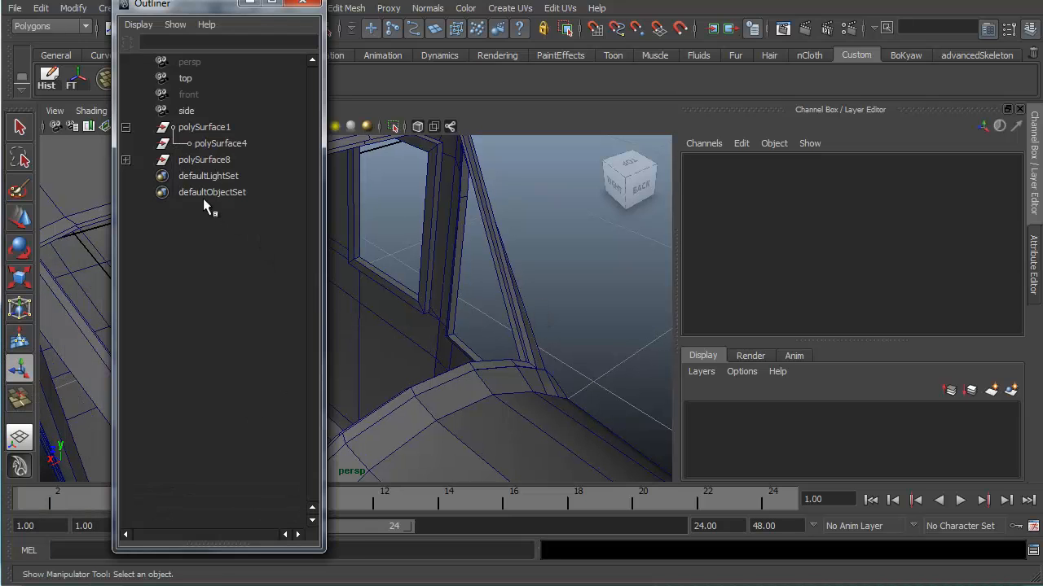
click(126, 160)
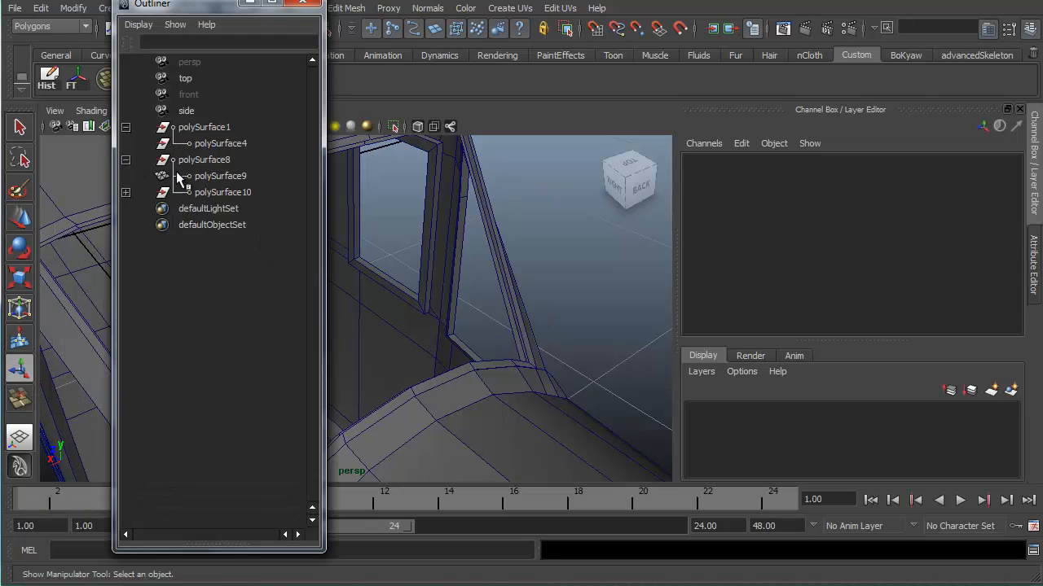
click(126, 192)
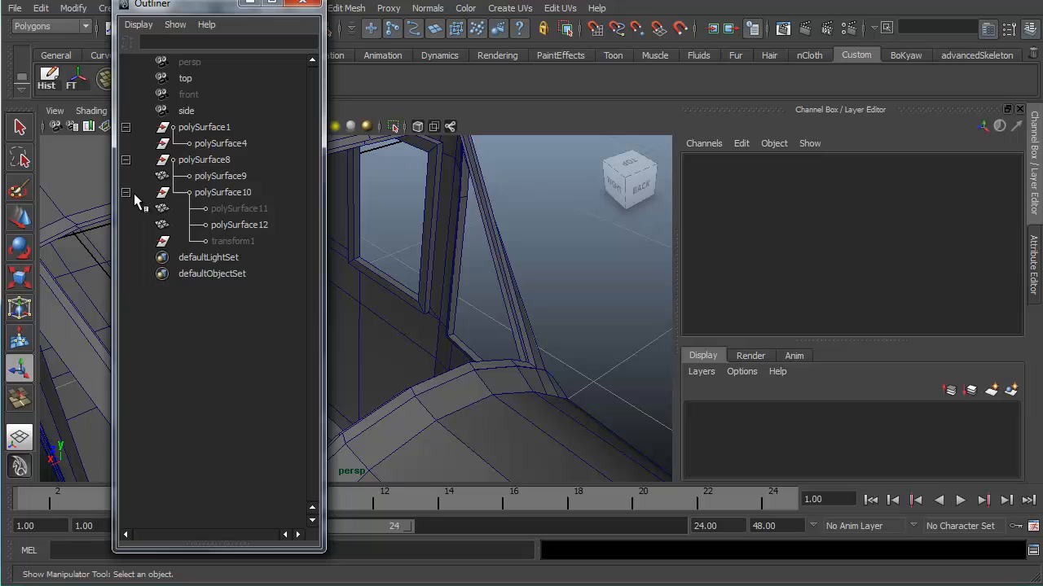
click(232, 210)
double_click(975, 291)
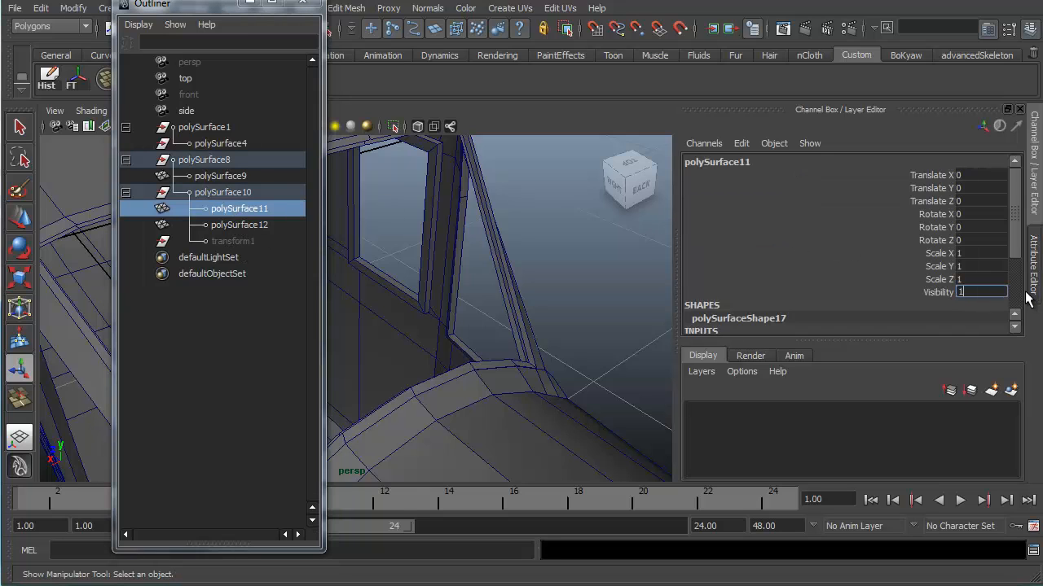
click(252, 4)
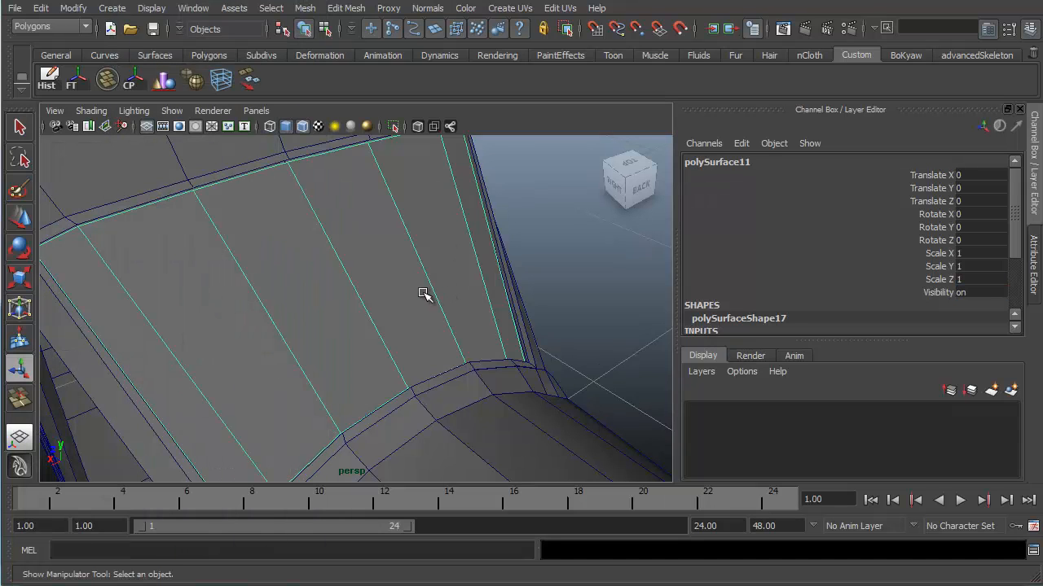
Remove the glass pane from the windshield opening and clear the selection, leaving only the frame there.
key(Delete)
mouse_move(503, 324)
alt+mouse_down()
mouse_move(477, 326)
mouse_move(481, 374)
mouse_move(551, 337)
mouse_move(542, 309)
mouse_move(502, 293)
mouse_move(487, 313)
alt+mouse_up()
click(554, 322)
alt+middle_drag(486, 326, 458, 399)
alt+drag(457, 312, 434, 266)
Select the edge loop running around the windshield frame's opening and extrude it slightly to give the frame depth.
right_drag(434, 265, 437, 234)
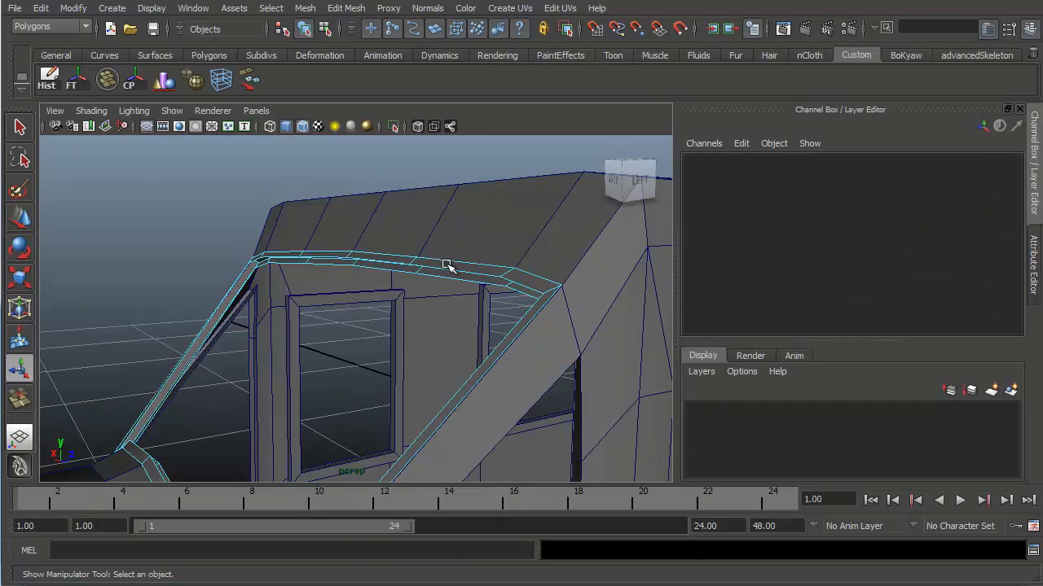
double_click(445, 271)
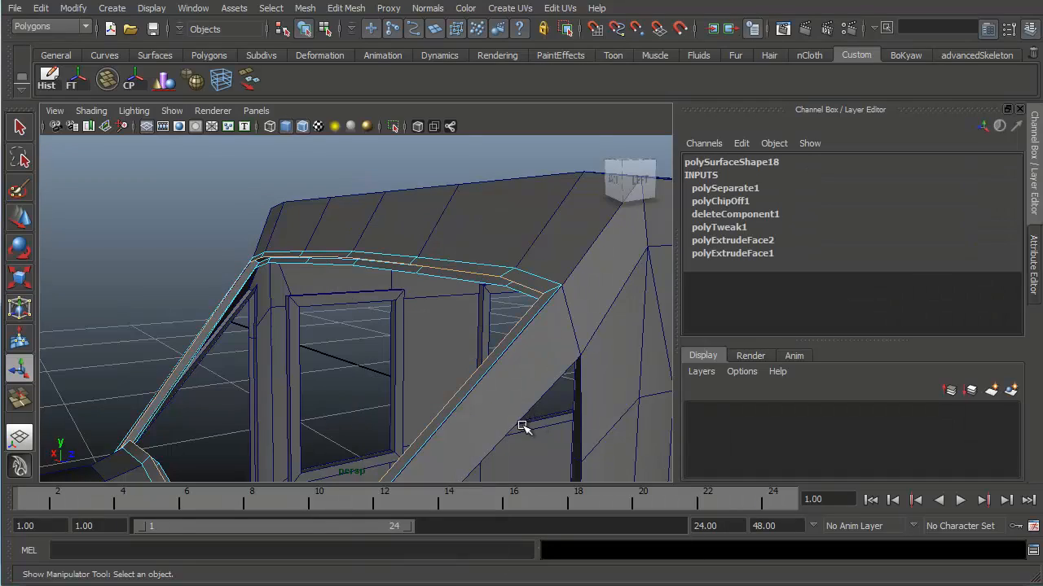
alt+drag(523, 427, 515, 284)
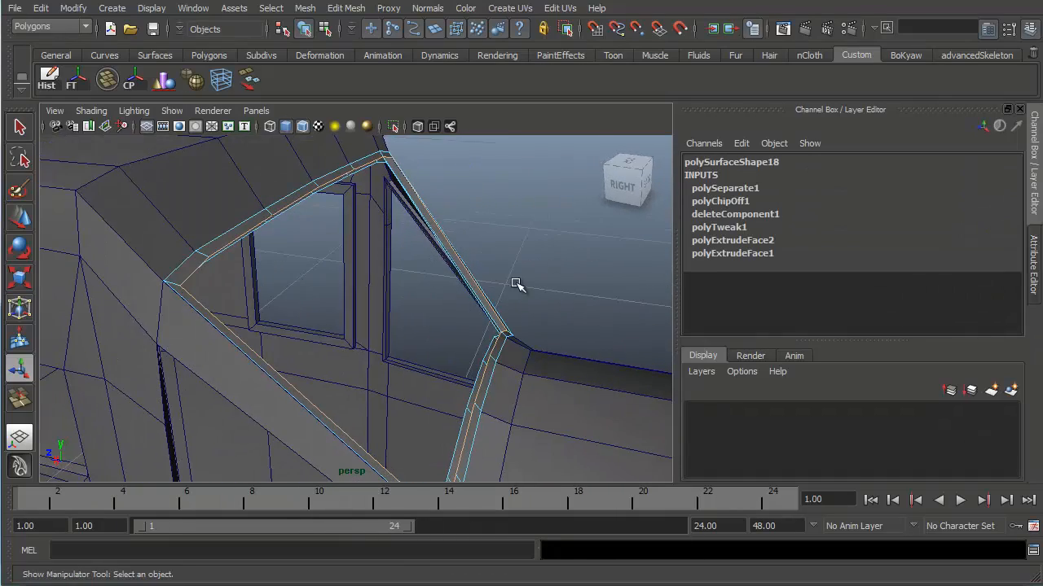
shift+right_click(483, 295)
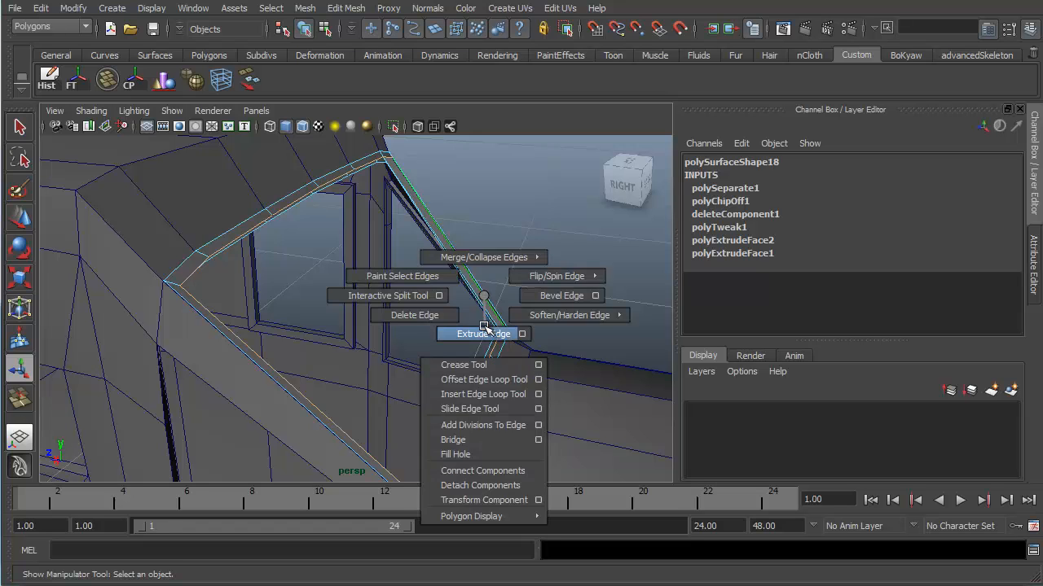
click(483, 335)
alt+drag(508, 305, 483, 301)
drag(519, 261, 509, 265)
alt+right_drag(496, 346, 428, 262)
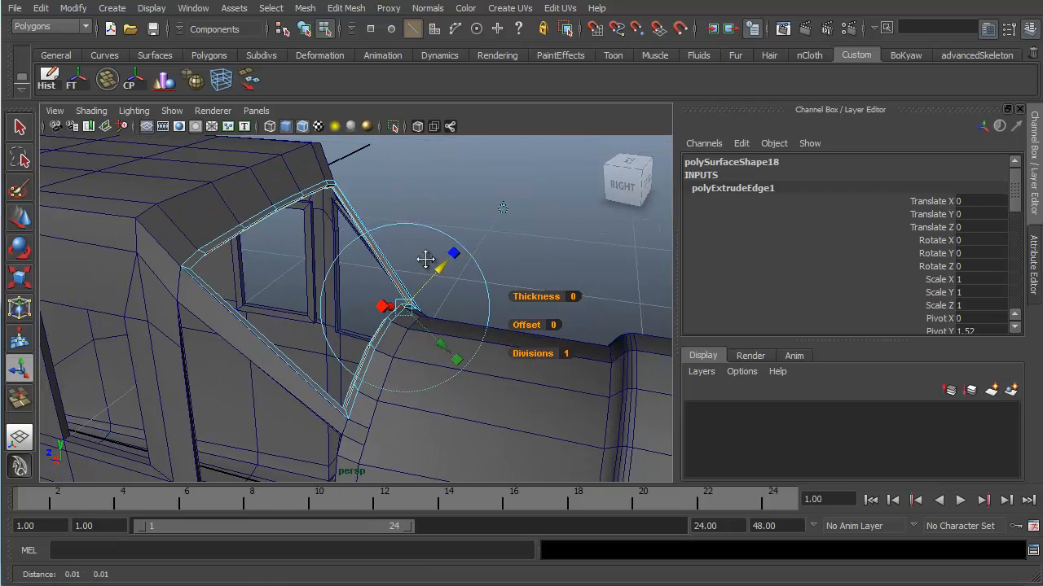
alt+middle_drag(426, 261, 472, 259)
alt+drag(481, 257, 421, 282)
Return to object selection and hide the fuselage so the windshield frame is isolated.
click(442, 191)
right_drag(296, 168, 356, 145)
key(ctrl+h)
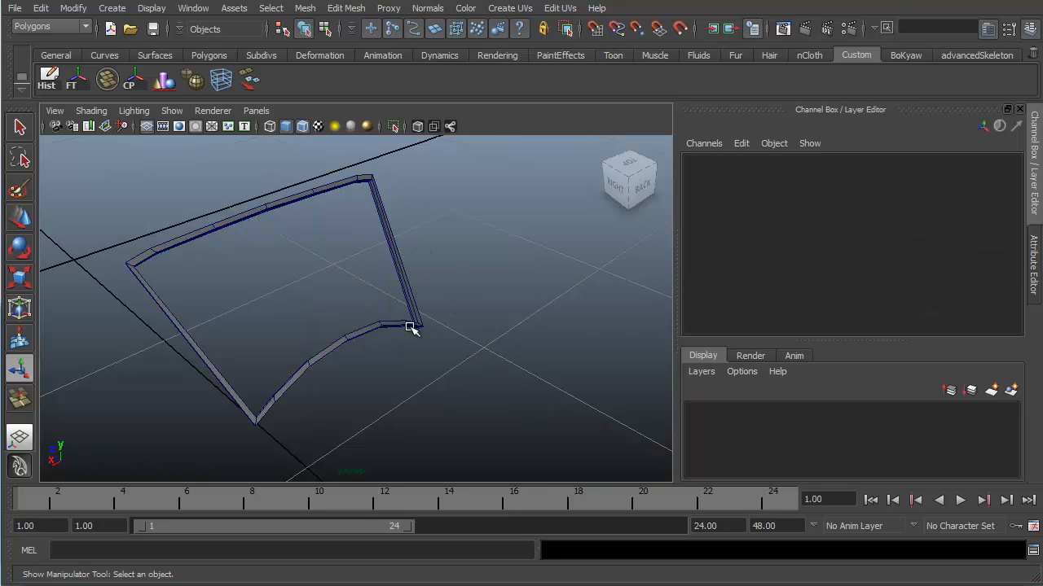
Examine the windshield frame's open inner edges and its polyExtrudeEdge1 settings from several angles.
alt+drag(412, 326, 492, 303)
click(509, 245)
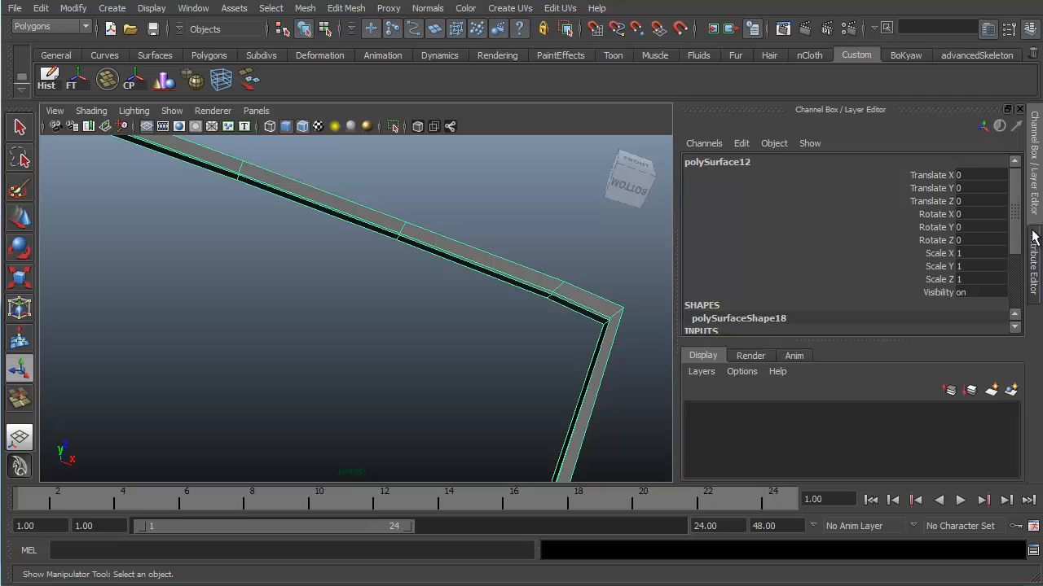
drag(1017, 220, 1017, 263)
click(752, 261)
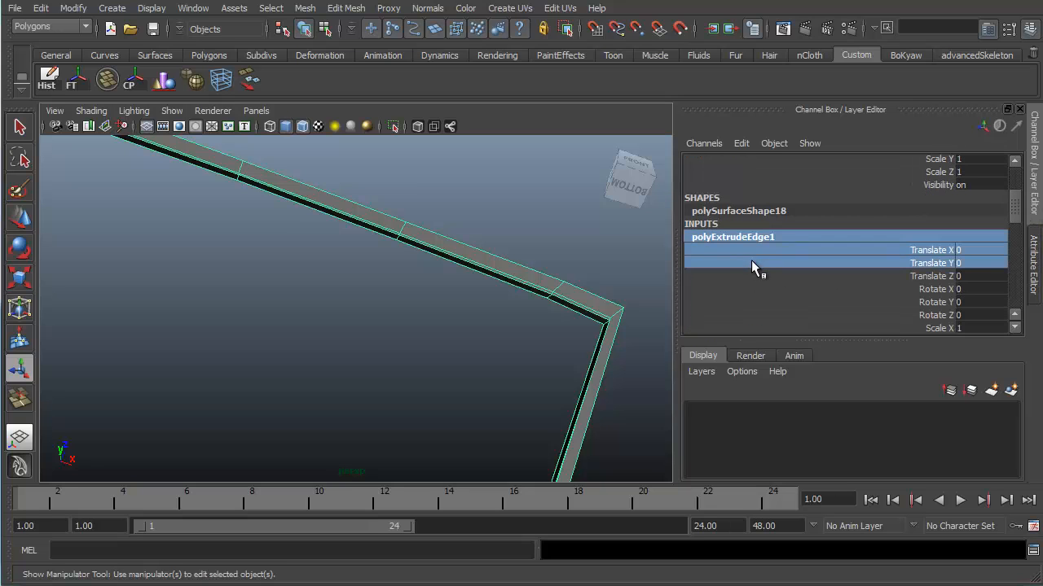
alt+drag(430, 329, 267, 270)
alt+right_drag(445, 313, 464, 349)
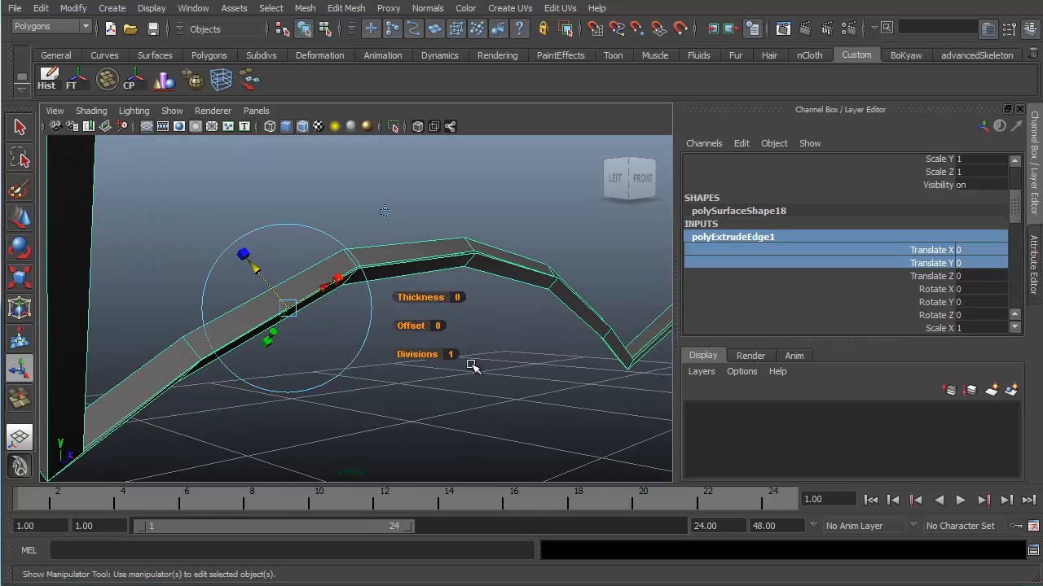
click(491, 373)
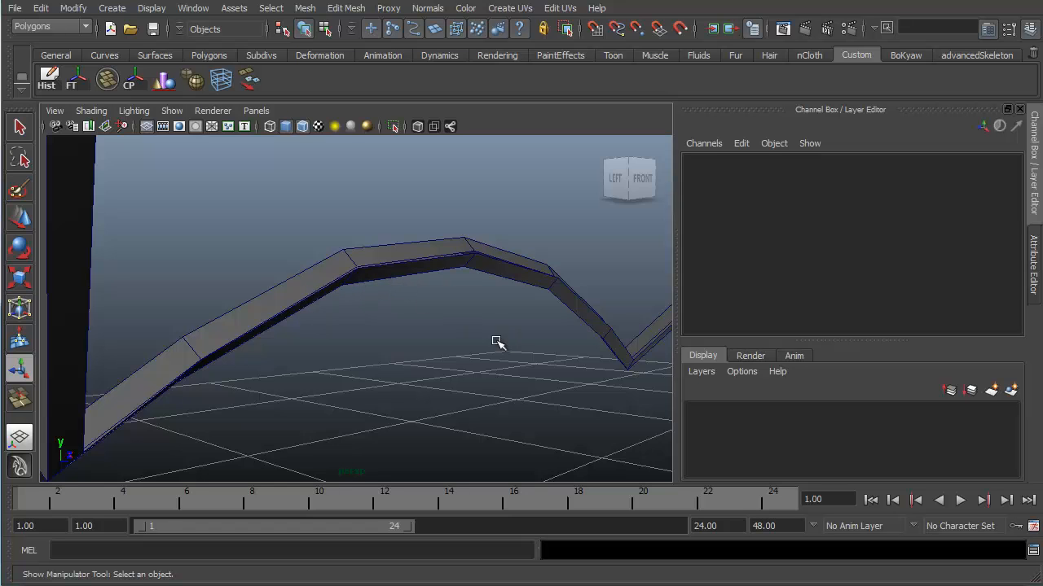
Merge the overlapping border edges on one segment of the windshield frame's lower curved rail with the Merge Edge Tool.
alt+drag(432, 291, 325, 307)
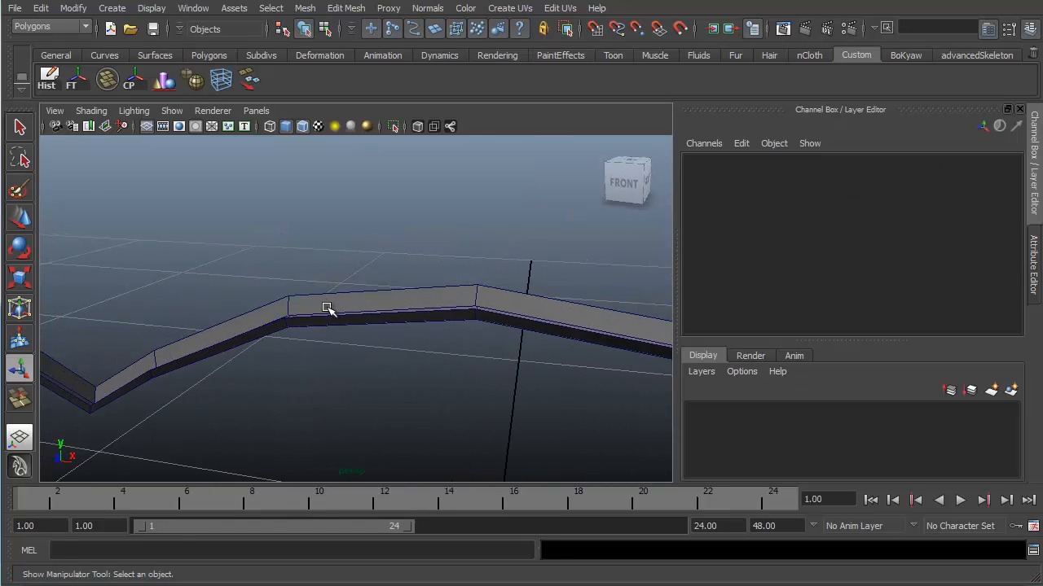
right_drag(328, 309, 377, 274)
click(338, 315)
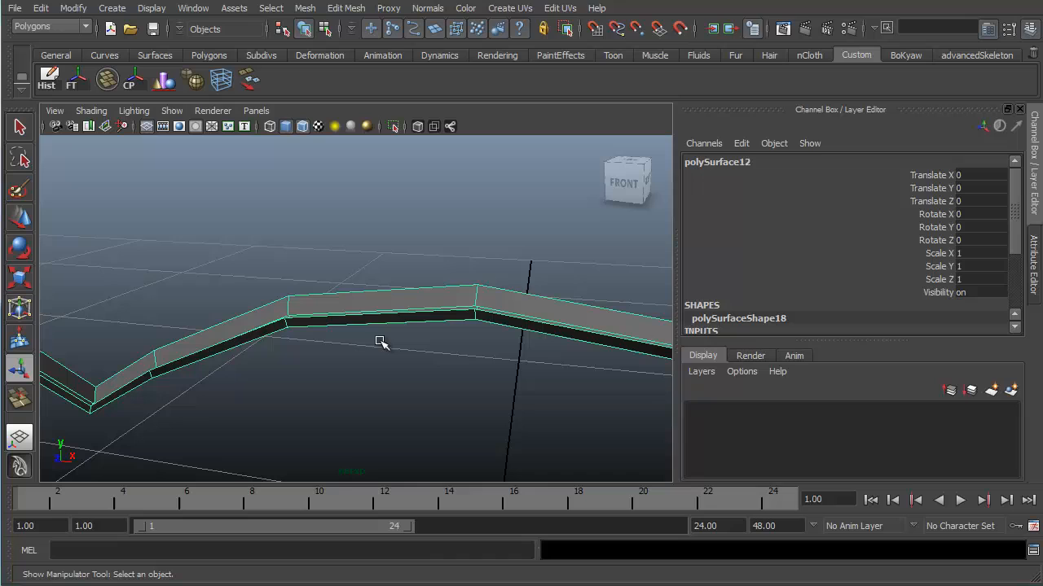
shift+right_click(345, 313)
shift+right_drag(345, 314, 366, 218)
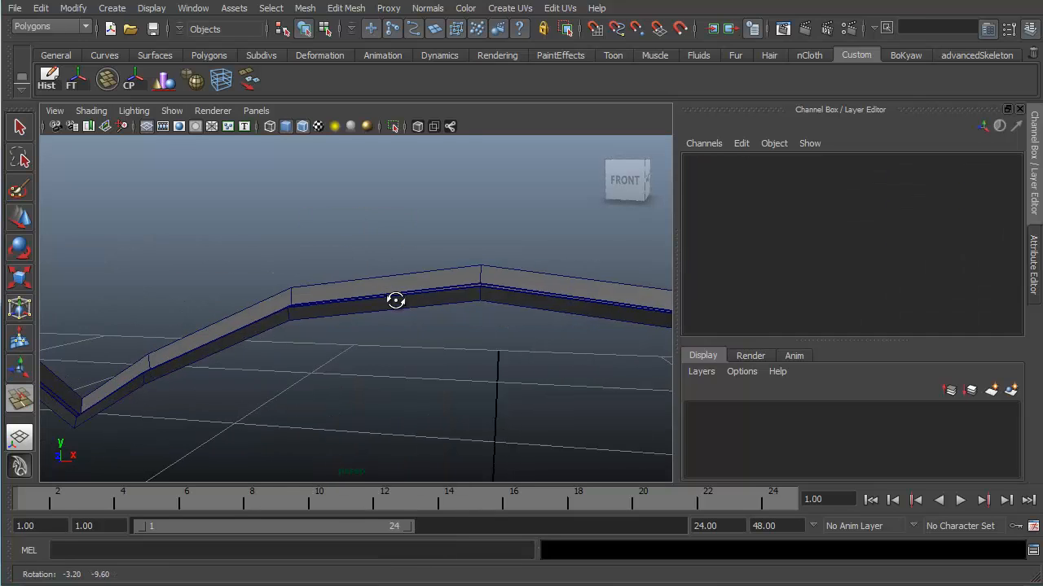
alt+drag(383, 309, 396, 301)
click(403, 295)
click(399, 295)
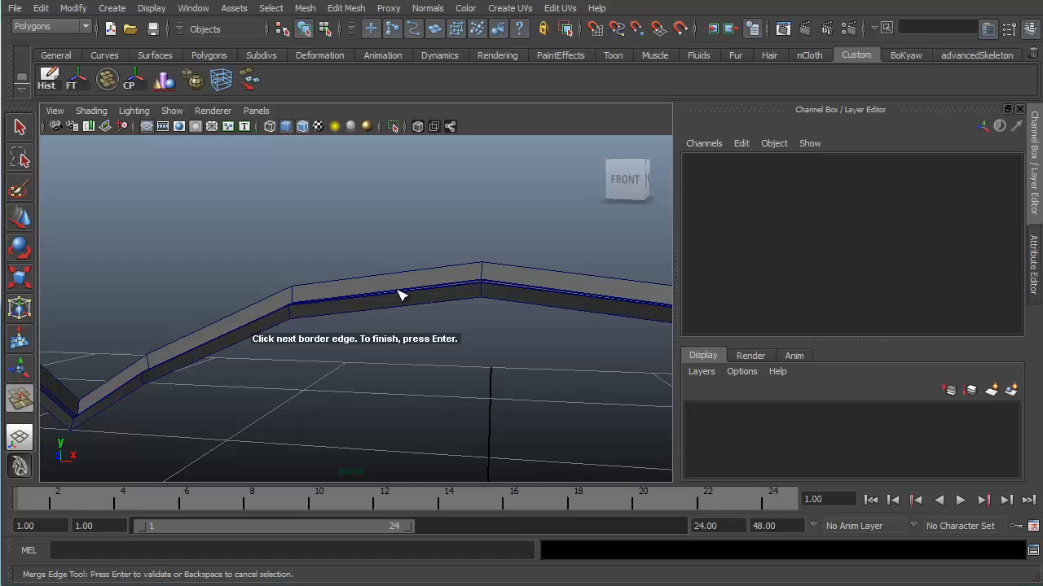
key(Return)
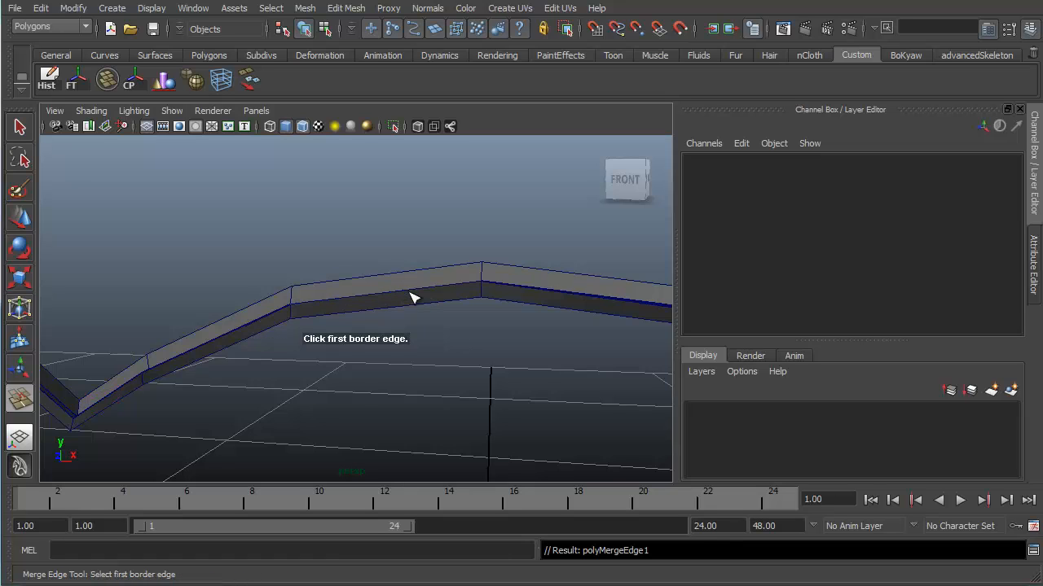
Merge the paired border edges on the next two segments of the frame's lower curved rail, moving toward the far corner.
alt+drag(494, 280, 481, 321)
click(484, 321)
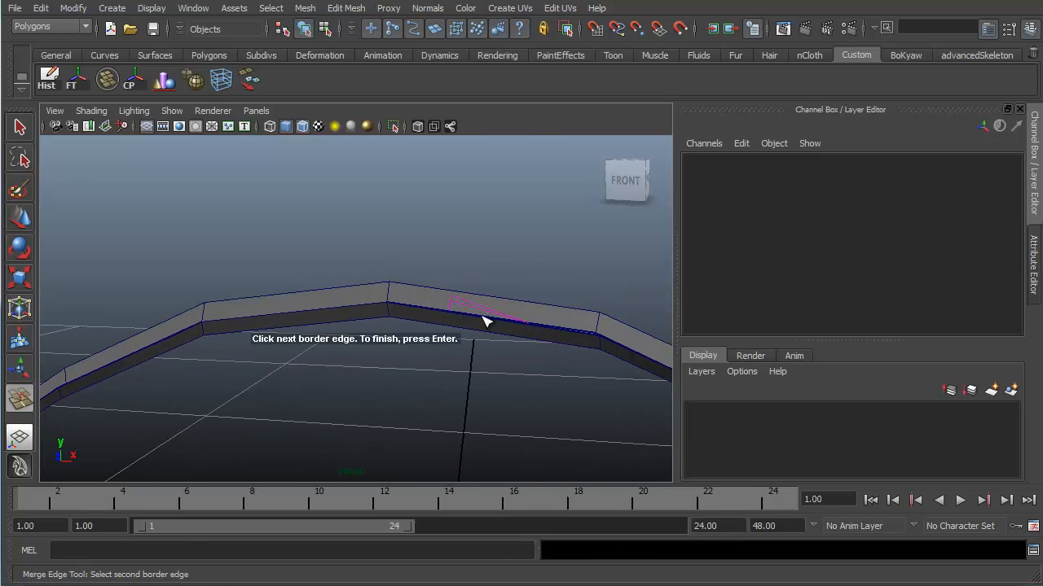
click(483, 321)
key(Return)
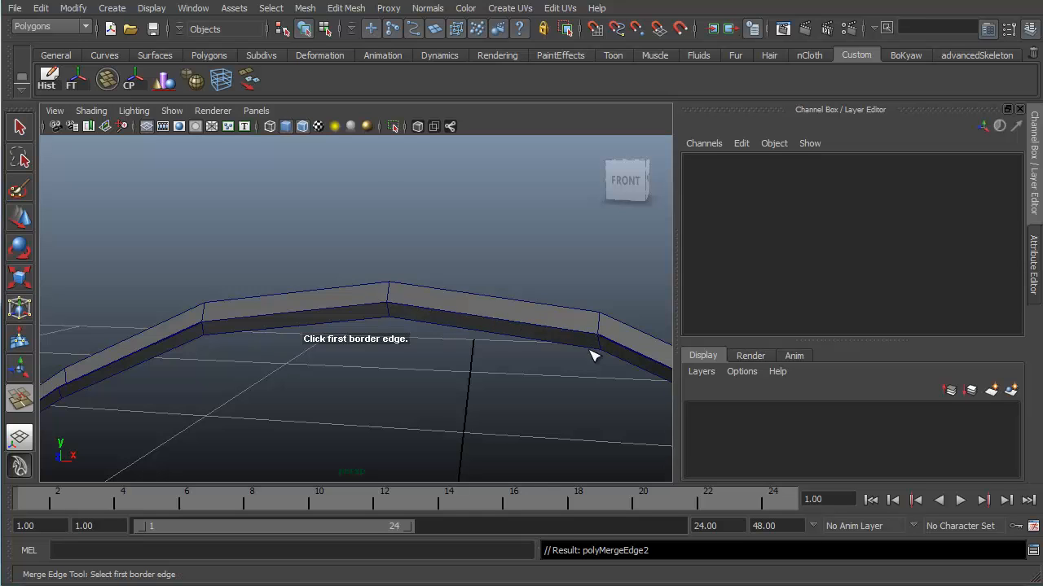
alt+drag(593, 354, 471, 325)
click(487, 334)
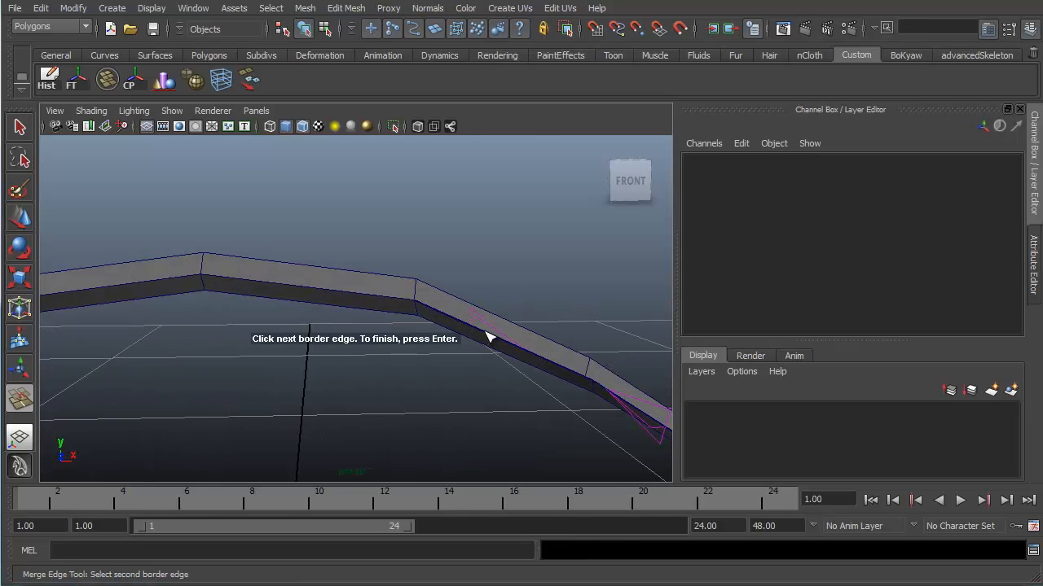
click(486, 333)
key(Return)
Merge the border edges on the lower rail's short corner segment and on the adjoining straight side of the frame.
mouse_move(508, 339)
alt+mouse_down()
mouse_move(526, 321)
mouse_move(502, 334)
alt+mouse_up()
click(501, 348)
click(505, 343)
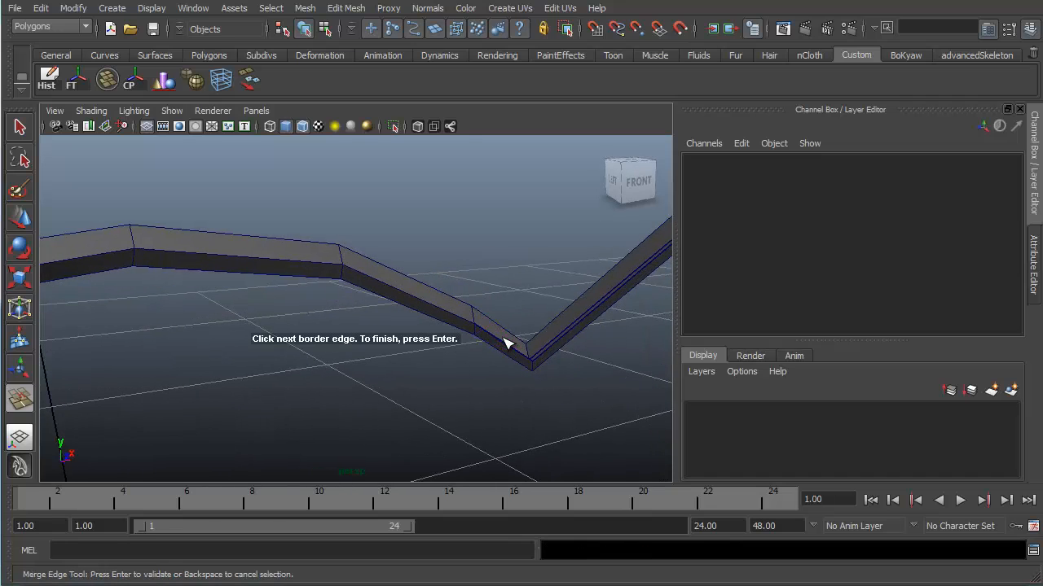
key(Return)
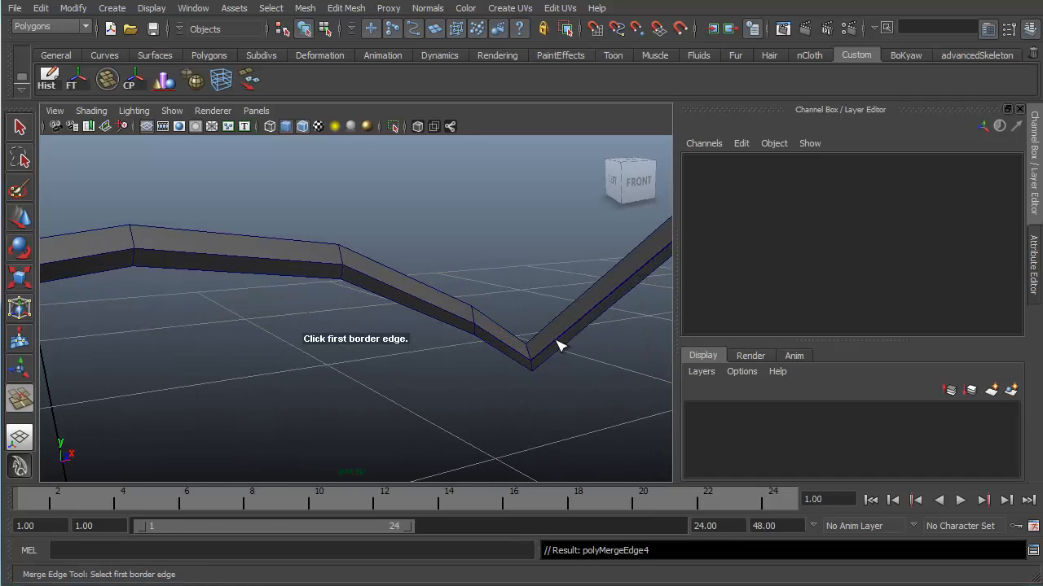
click(561, 346)
click(571, 343)
key(Return)
Switch the view to wireframe and try to merge the open border edges along the frame's upper rail.
alt+middle_drag(594, 361, 417, 398)
alt+middle_drag(532, 321, 523, 412)
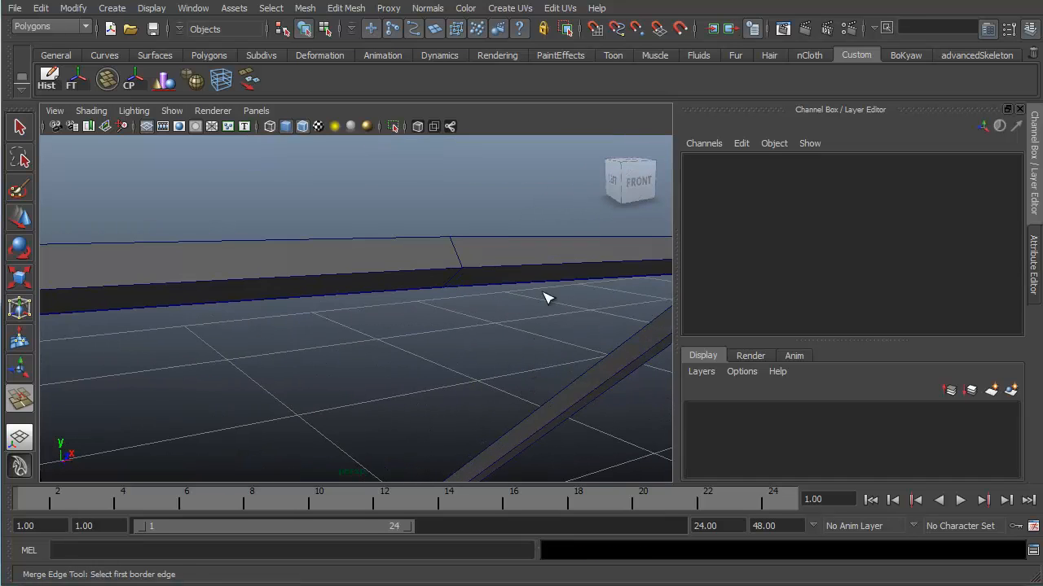
click(550, 286)
key(4)
click(525, 281)
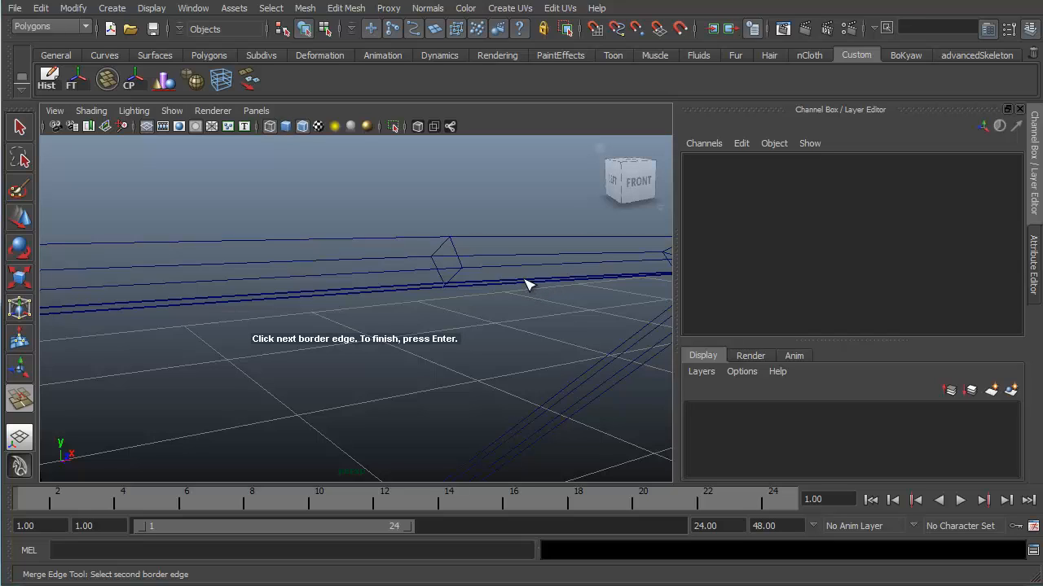
key(Return)
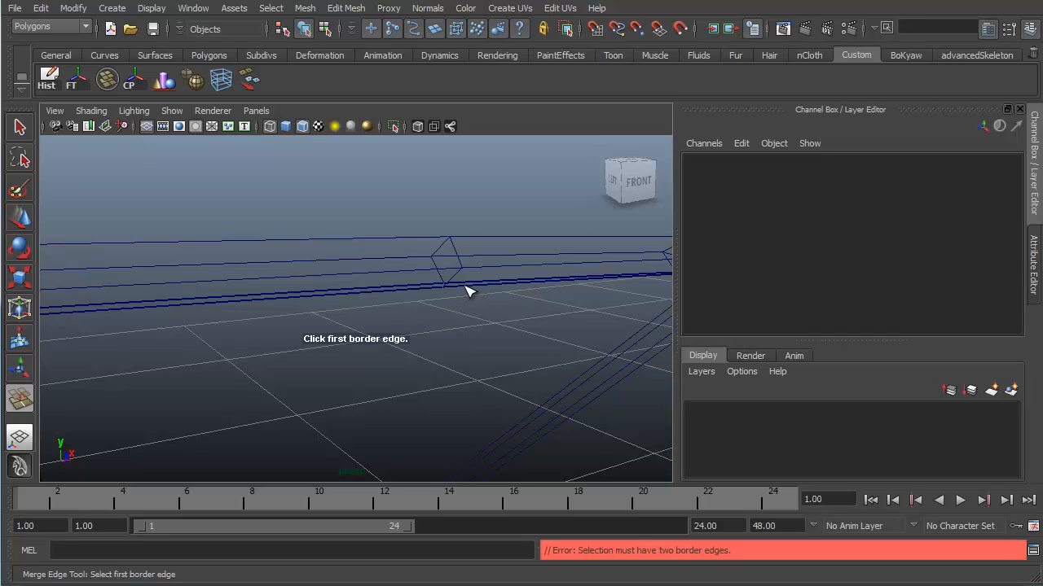
click(473, 288)
key(Return)
Merge the border edge pairs on the upper rail's short corner segment and on the segment beside it, viewed from below.
alt+drag(502, 308, 376, 366)
alt+middle_drag(377, 367, 379, 407)
alt+drag(383, 364, 396, 319)
alt+right_drag(394, 335, 436, 364)
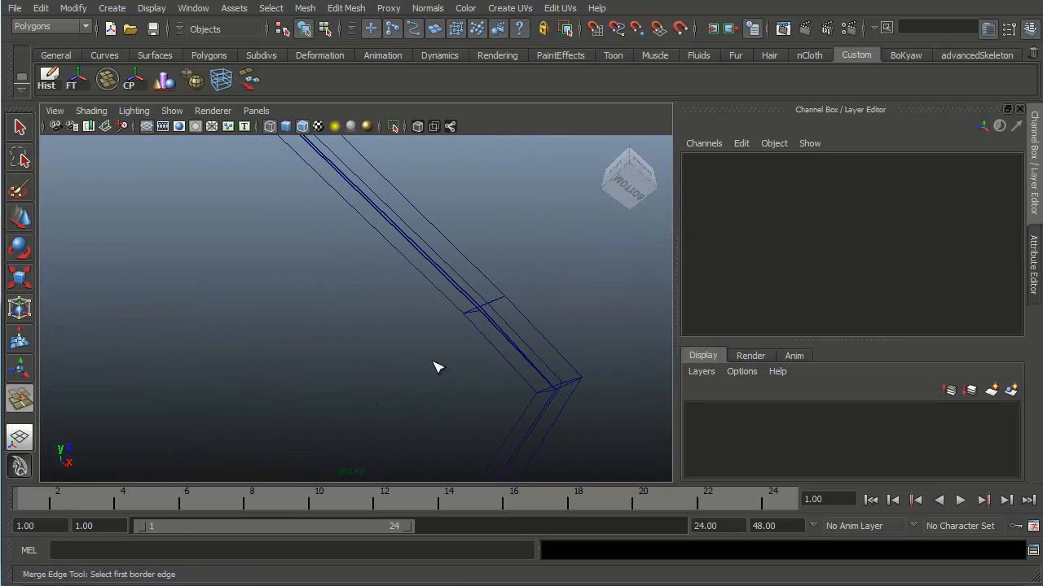
click(510, 341)
click(505, 340)
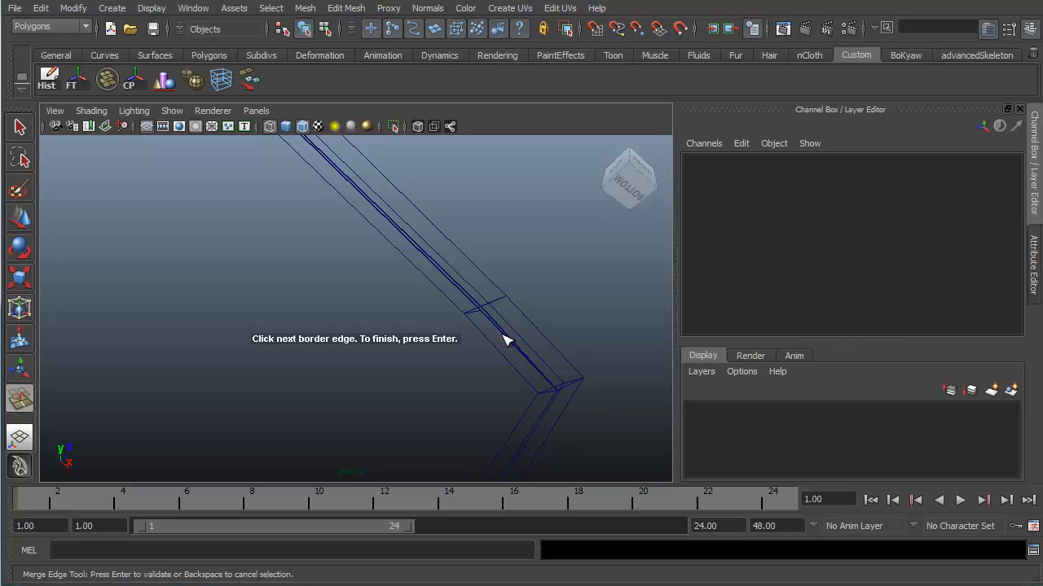
key(Return)
click(431, 261)
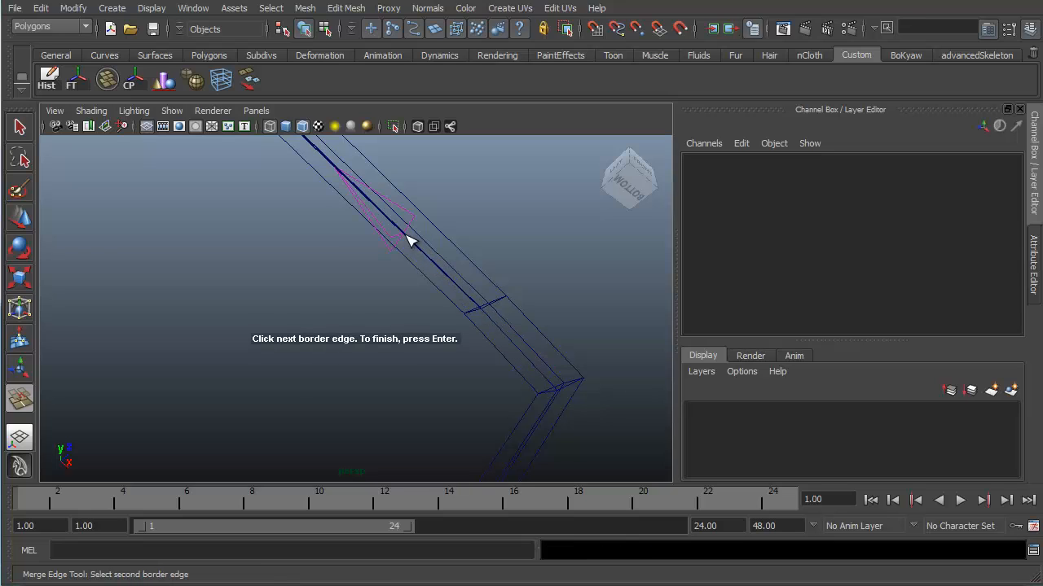
click(407, 237)
key(Return)
Merge the border edge pairs on the two middle segments of the frame's upper rail.
alt+drag(360, 209, 403, 285)
alt+middle_drag(404, 285, 489, 376)
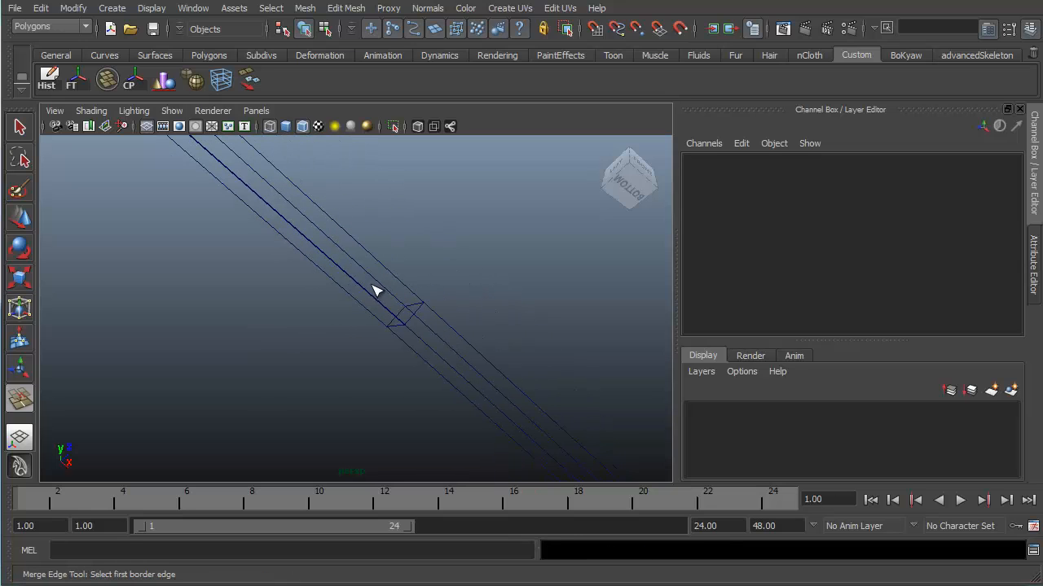
click(364, 287)
click(351, 281)
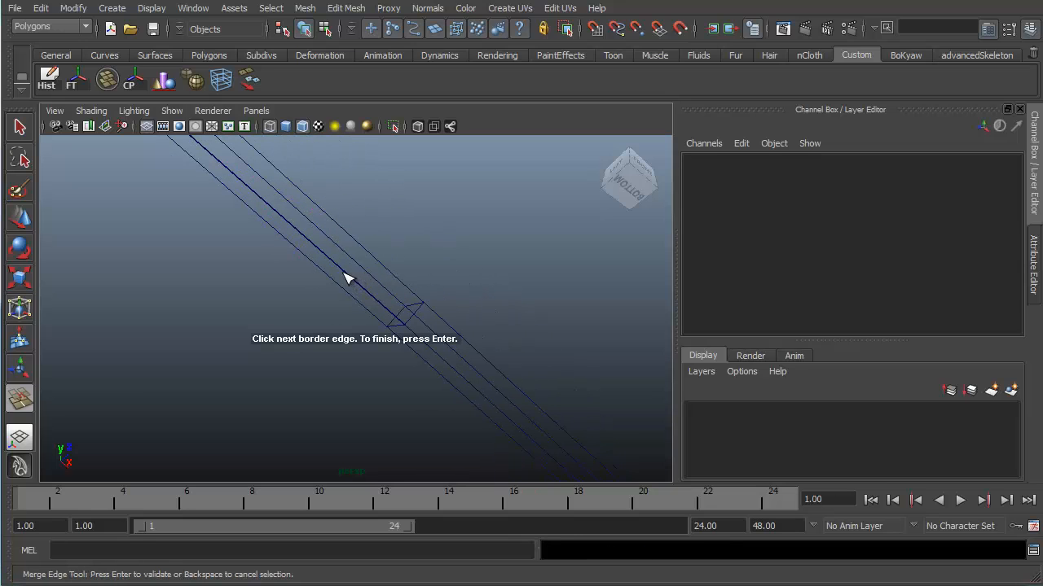
key(Return)
alt+middle_drag(372, 305, 335, 282)
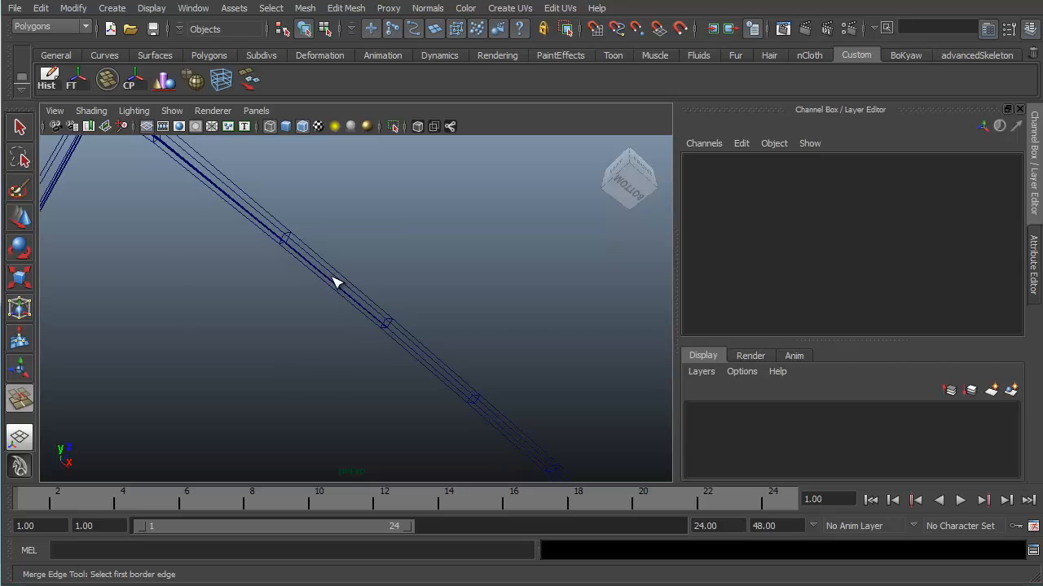
click(329, 281)
click(323, 278)
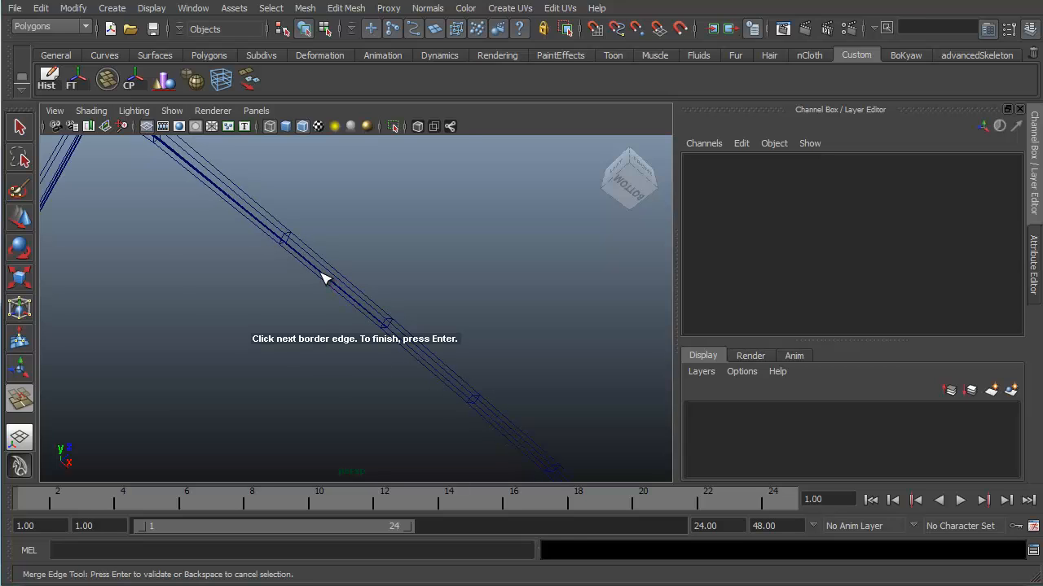
key(Return)
Merge the border edge pairs on the remaining upper rail segments up to the opposite corner.
click(258, 223)
click(257, 224)
key(Return)
alt+drag(284, 228, 280, 198)
click(242, 268)
click(242, 264)
key(Return)
Merge the border edges along the frame's second straight side.
alt+middle_drag(279, 198, 302, 173)
alt+drag(286, 270, 266, 279)
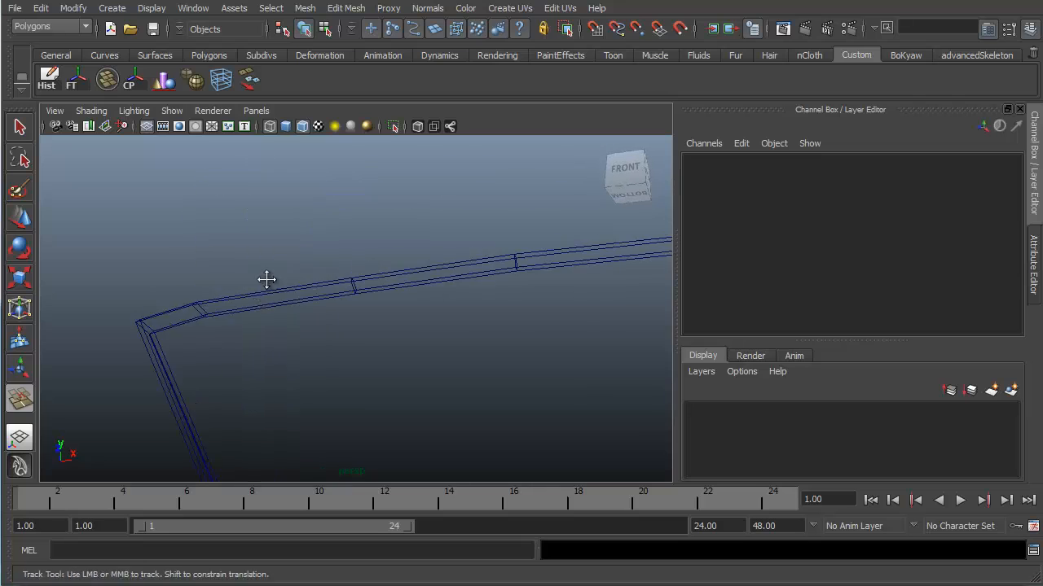
alt+middle_drag(266, 279, 296, 236)
alt+right_drag(296, 235, 279, 290)
alt+drag(283, 294, 231, 335)
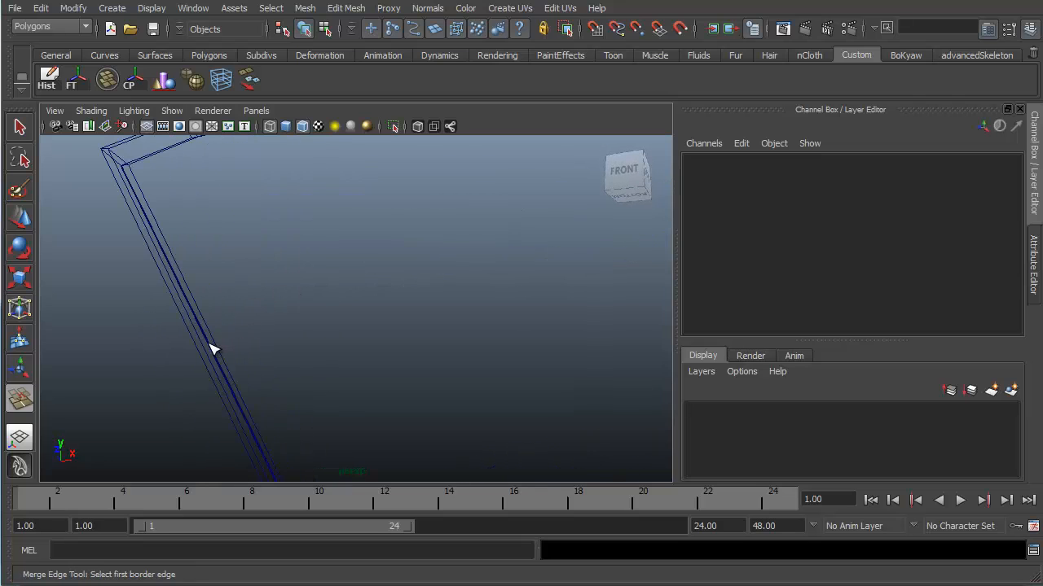
click(212, 349)
click(210, 342)
key(Return)
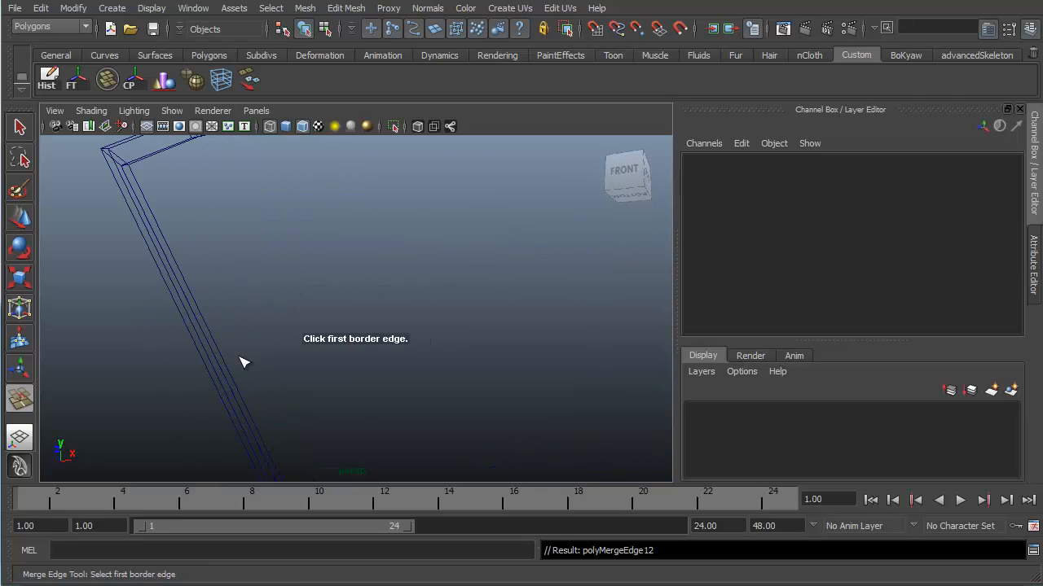
Return to shaded display, merge the remaining border edges on the lower curved rail, and select the frame to check it.
alt+middle_drag(350, 349, 368, 303)
mouse_move(368, 302)
alt+right_down()
mouse_move(399, 378)
mouse_move(432, 404)
alt+right_up()
key(5)
alt+drag(461, 405, 467, 384)
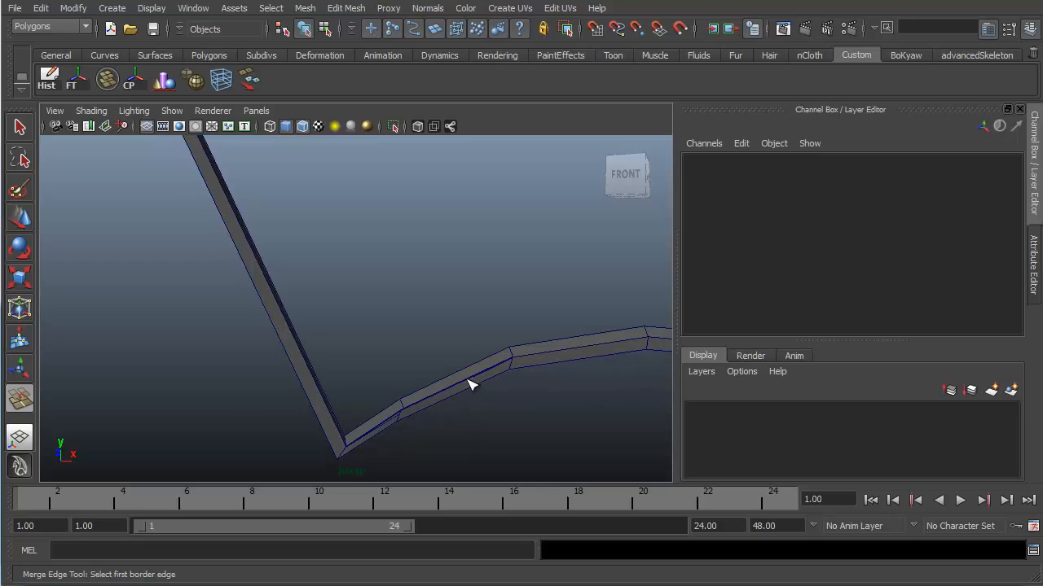
click(477, 380)
key(Return)
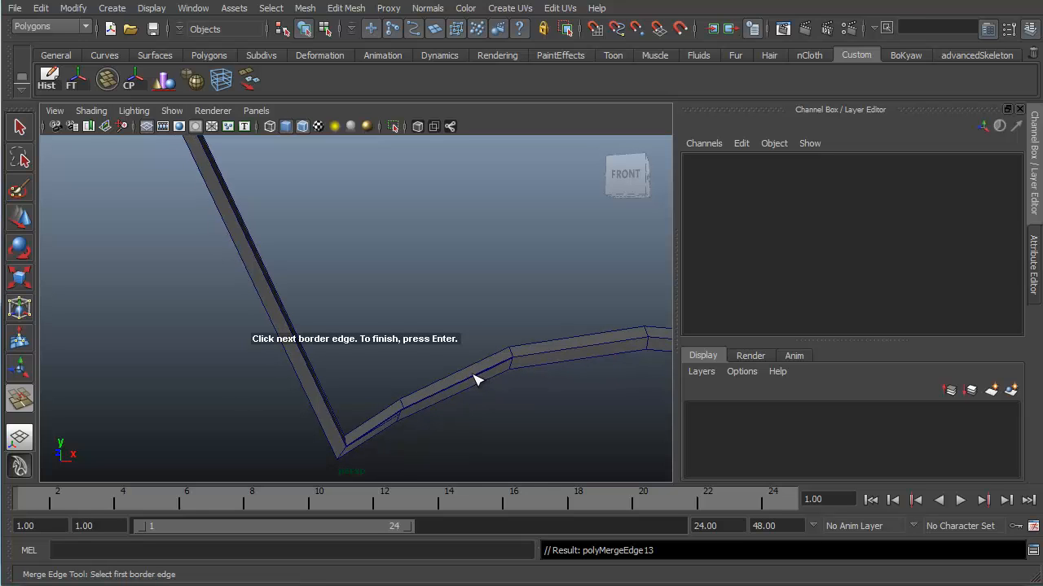
alt+right_drag(503, 429, 475, 355)
key(w)
click(494, 321)
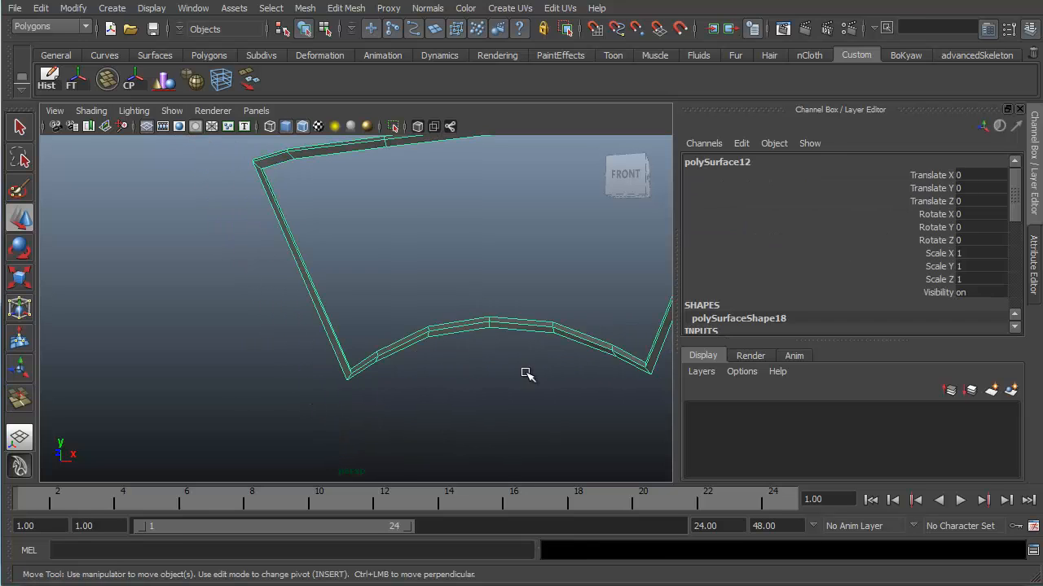
alt+middle_drag(458, 348, 334, 380)
alt+drag(421, 343, 213, 378)
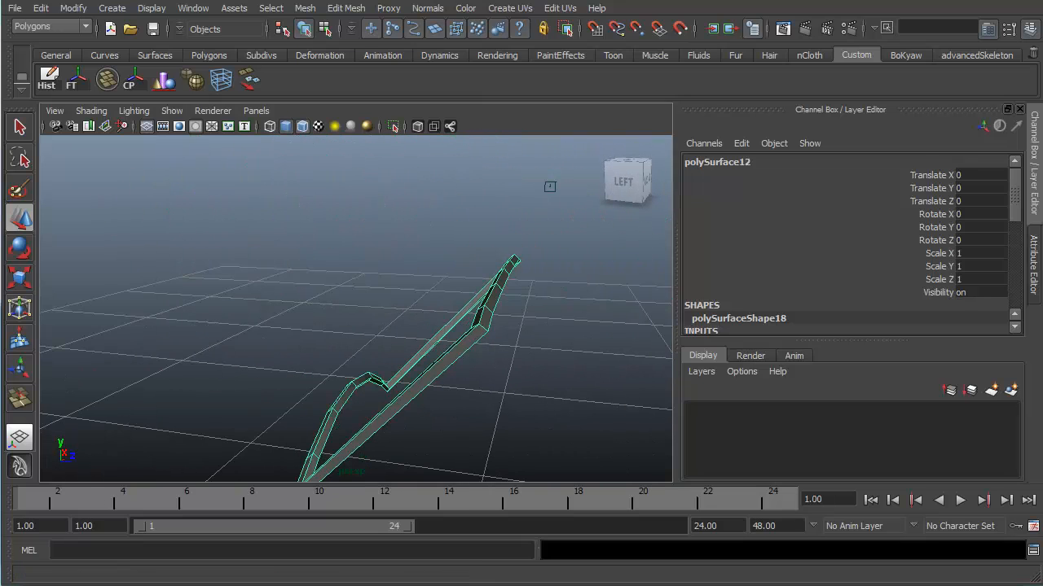
Unhide polySurface9 and polySurface11 by setting their Visibility to 1 from the Outliner selection.
double_click(44, 574)
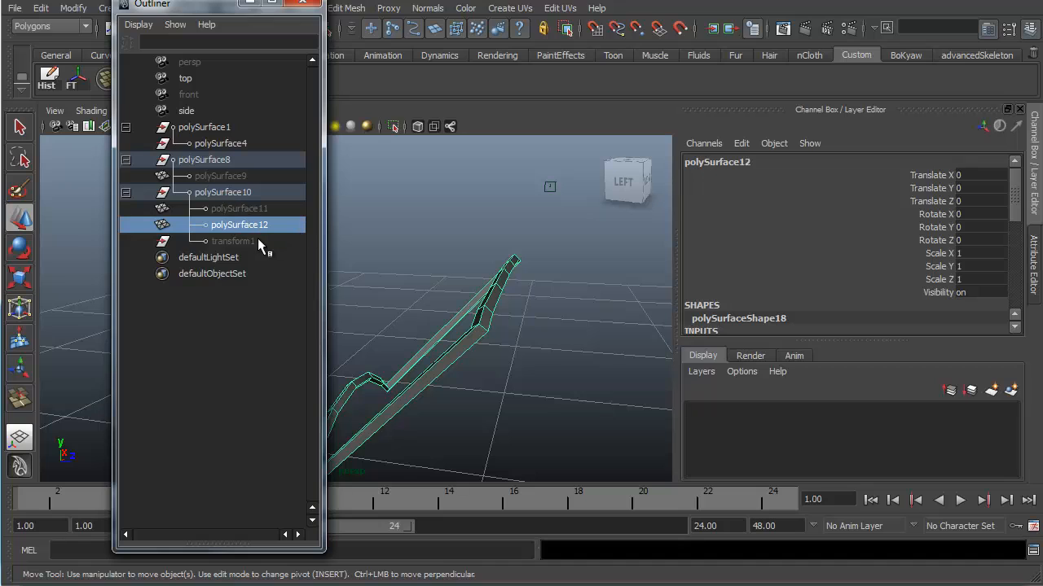
click(236, 209)
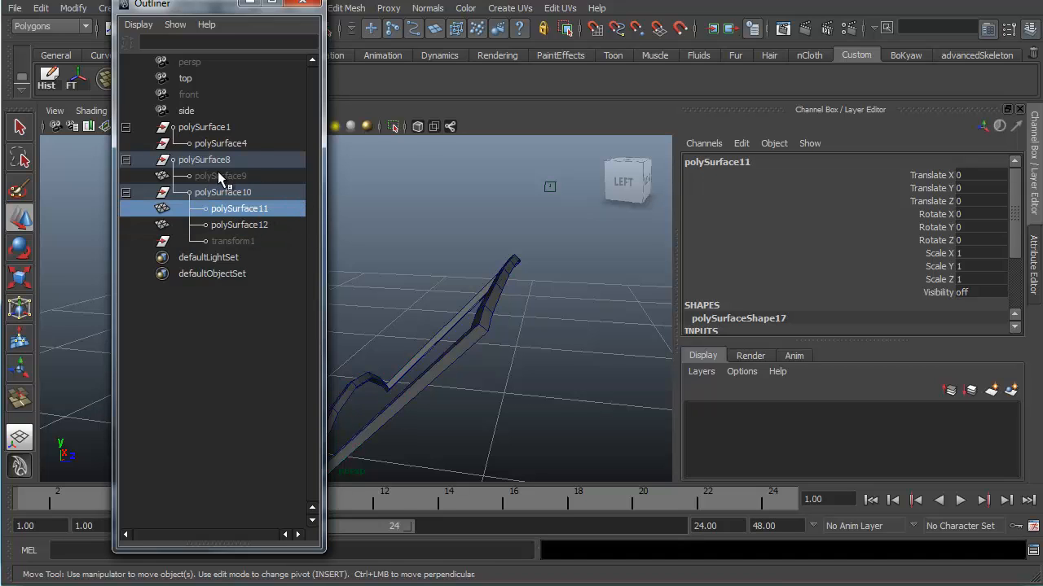
ctrl+click(219, 176)
click(994, 292)
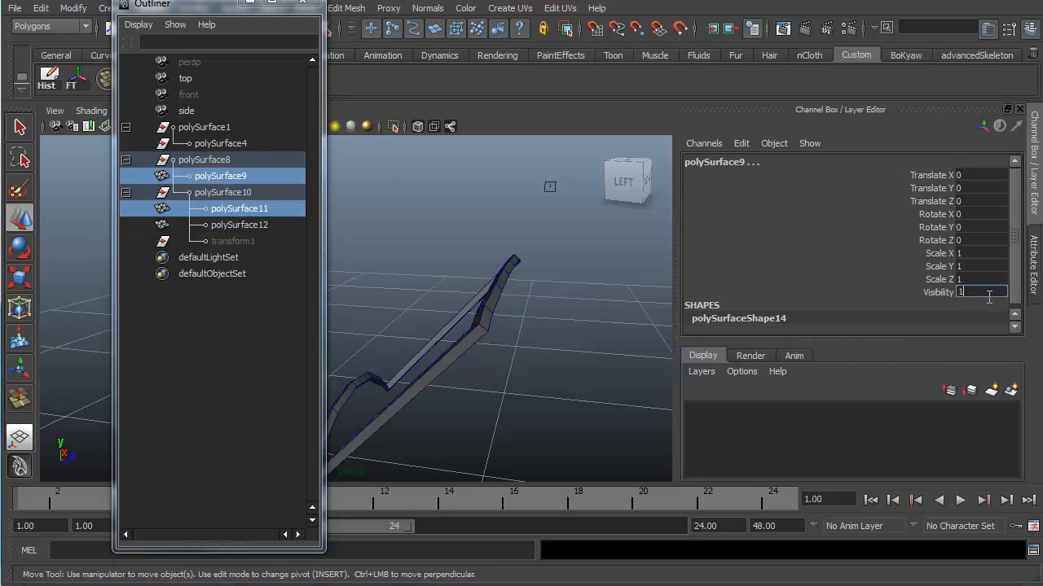
text(1)
key(Return)
click(250, 4)
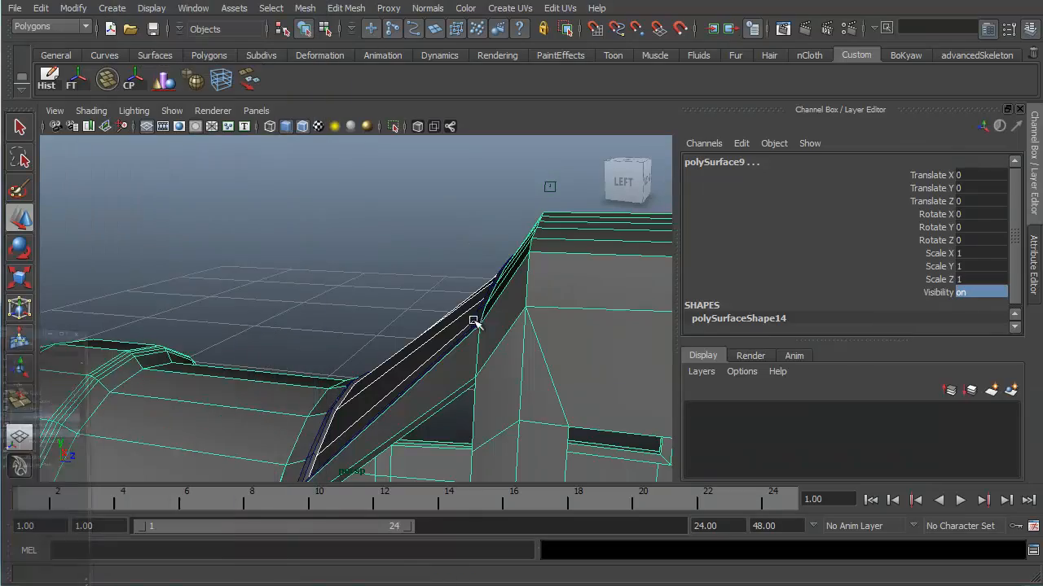
Clear the selection, turn off the wireframe overlay on the shaded model, and examine the windshield frame from both sides.
alt+drag(475, 321, 559, 396)
alt+right_drag(558, 396, 371, 275)
alt+middle_drag(371, 275, 306, 265)
alt+drag(305, 265, 456, 316)
click(493, 359)
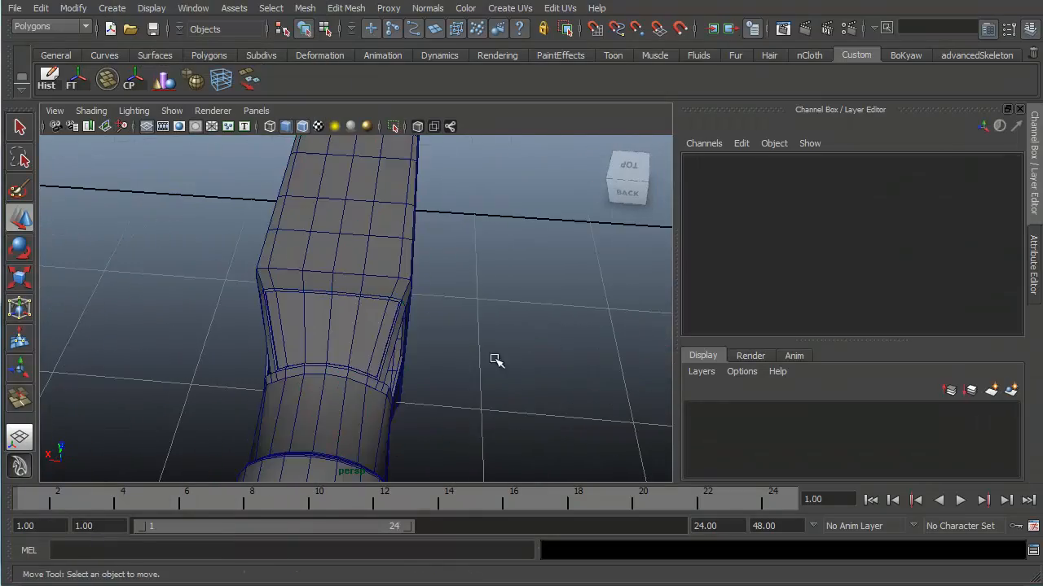
alt+drag(386, 356, 550, 314)
alt+drag(397, 324, 439, 284)
alt+right_drag(438, 283, 479, 400)
alt+drag(473, 347, 379, 300)
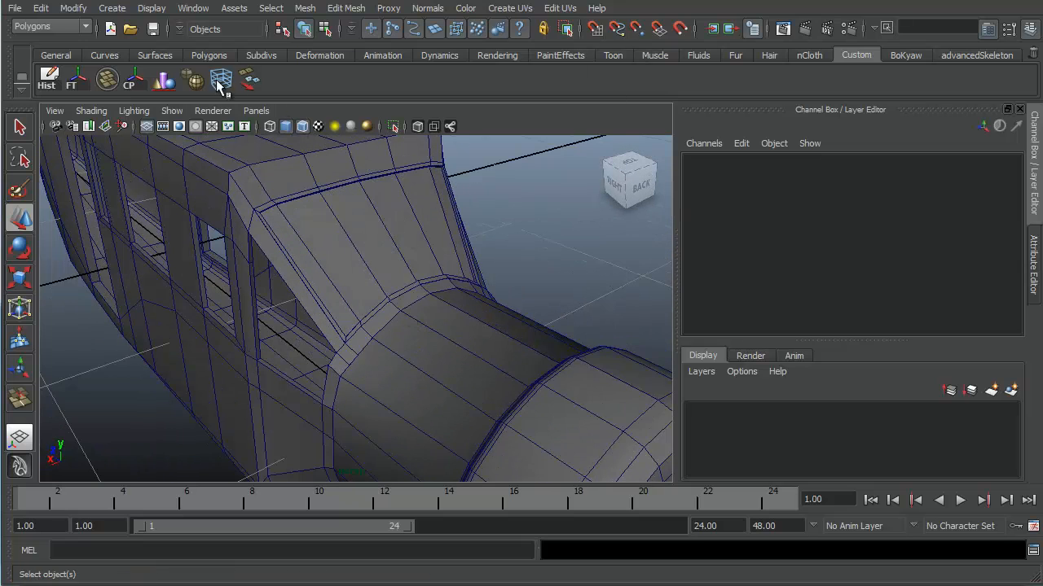
click(302, 126)
alt+drag(542, 333, 362, 338)
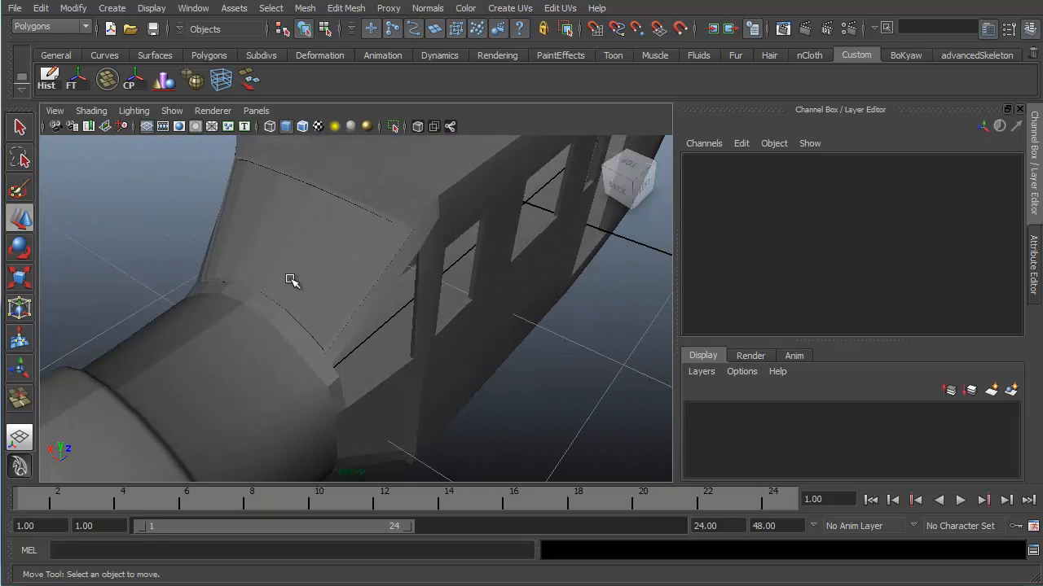
alt+drag(292, 281, 453, 257)
alt+drag(447, 291, 340, 293)
alt+drag(486, 265, 412, 308)
Soften the five vertical edges running across the windshield panel, polySurface11, and return to object selection.
click(397, 308)
right_drag(415, 290, 430, 263)
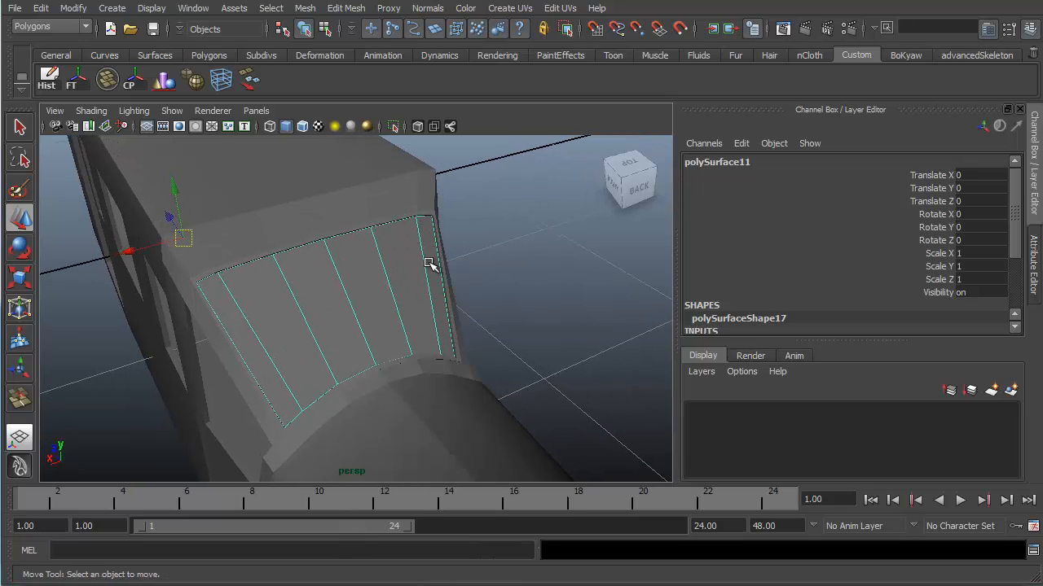
click(423, 270)
shift+click(403, 326)
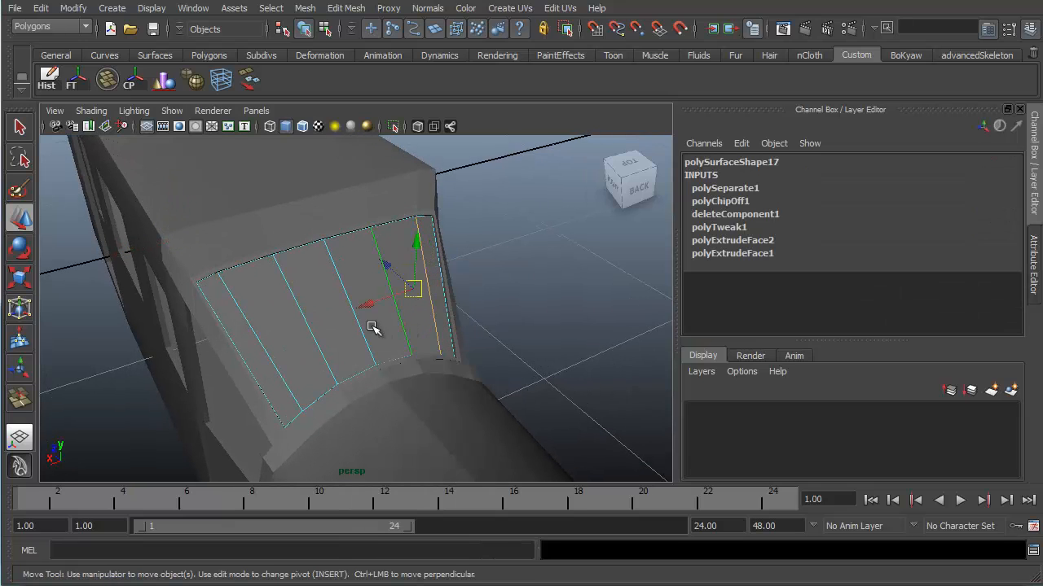
shift+click(363, 340)
shift+click(316, 342)
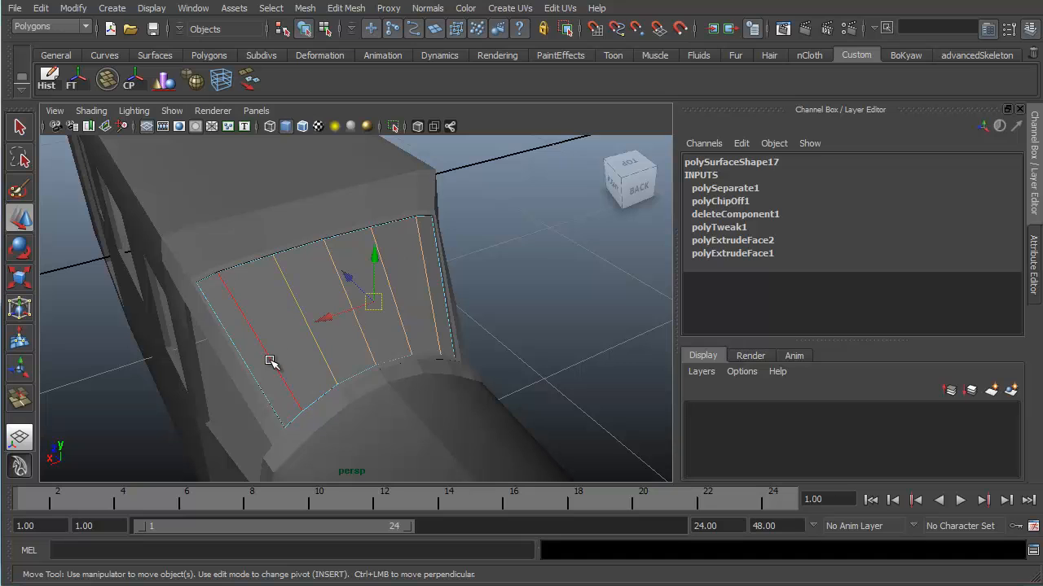
shift+click(270, 361)
alt+drag(400, 318, 414, 305)
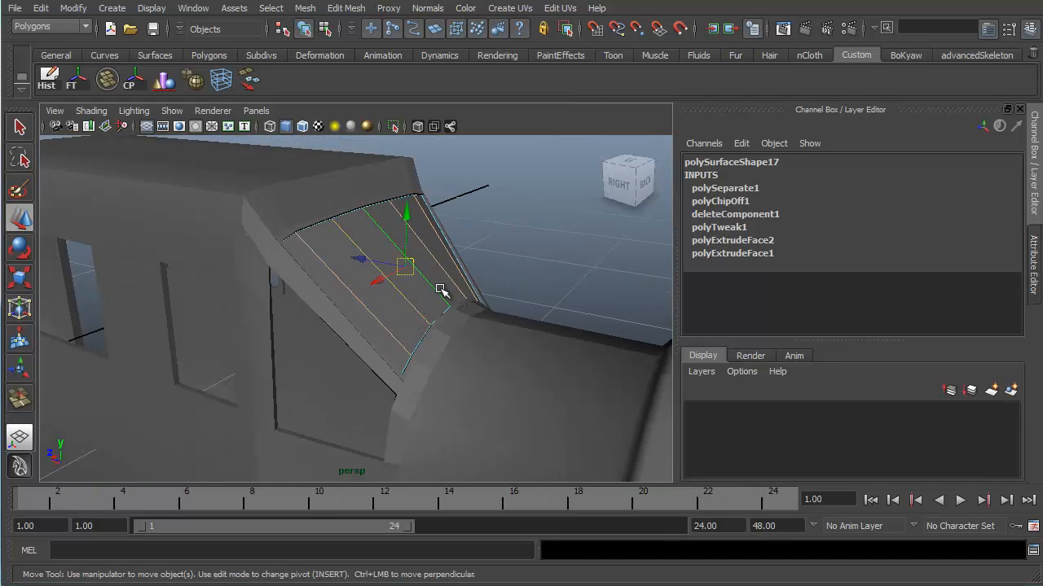
ctrl+right_click(439, 290)
shift+right_click(435, 290)
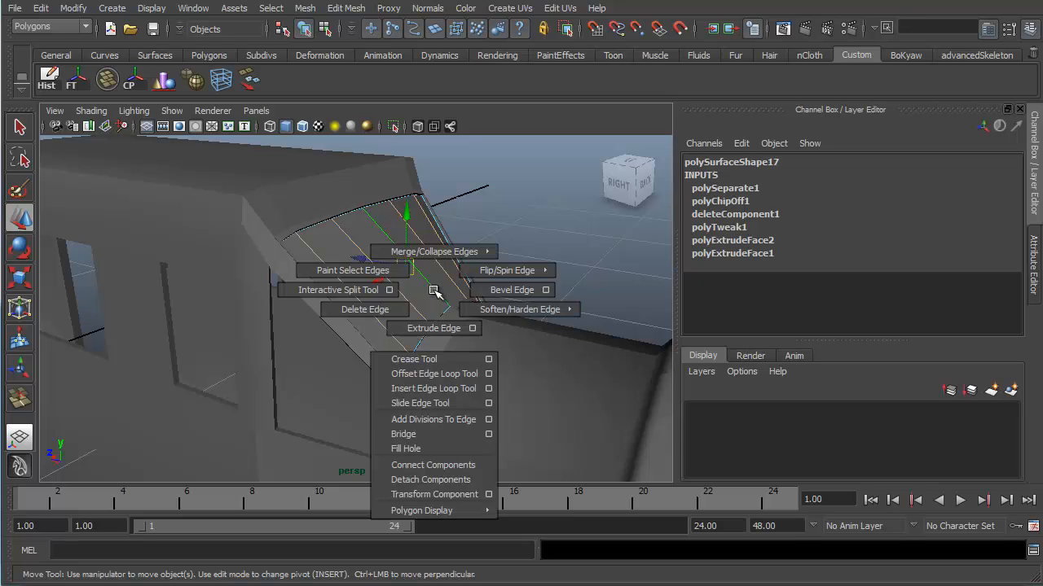
shift+right_drag(434, 290, 537, 289)
click(560, 270)
alt+drag(542, 263, 419, 288)
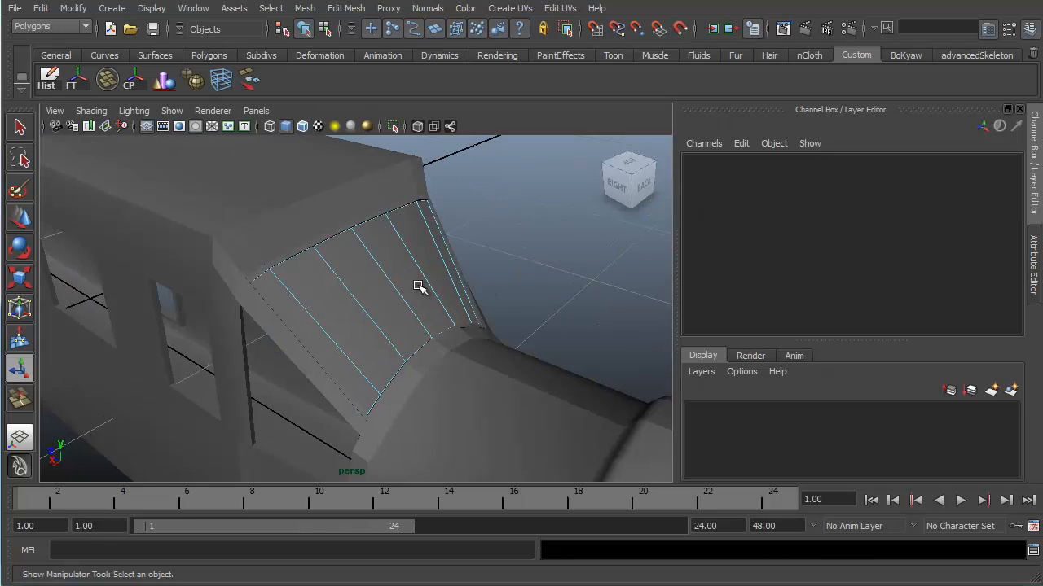
right_drag(419, 286, 483, 261)
Soften all edges of the rounded engine cowling at the fuselage nose and return to object selection.
alt+drag(542, 252, 513, 244)
alt+right_drag(544, 354, 394, 168)
alt+drag(303, 305, 441, 303)
click(441, 303)
right_drag(441, 303, 434, 255)
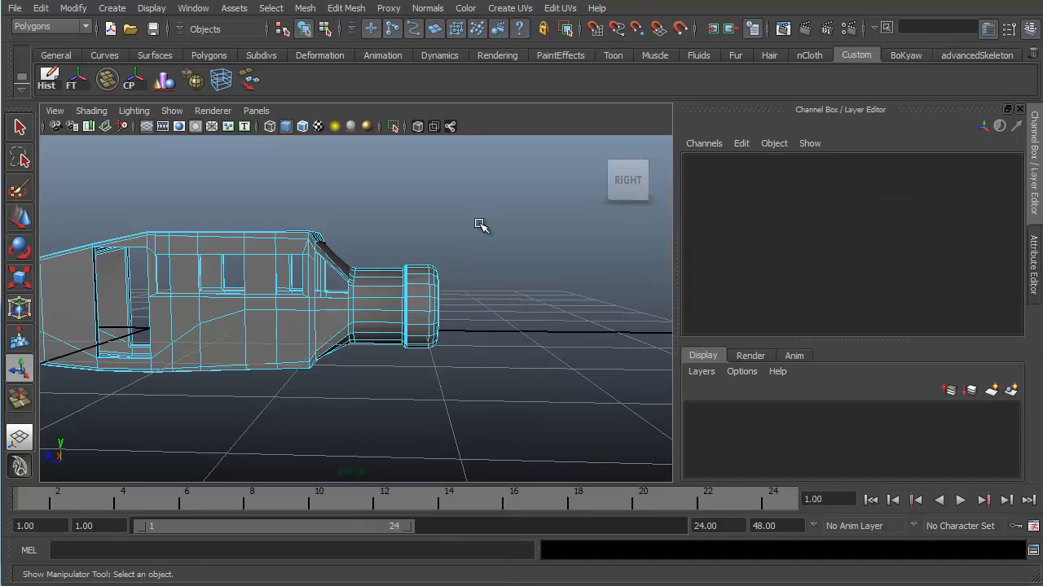
drag(479, 224, 413, 392)
alt+drag(473, 307, 458, 311)
shift+right_click(390, 311)
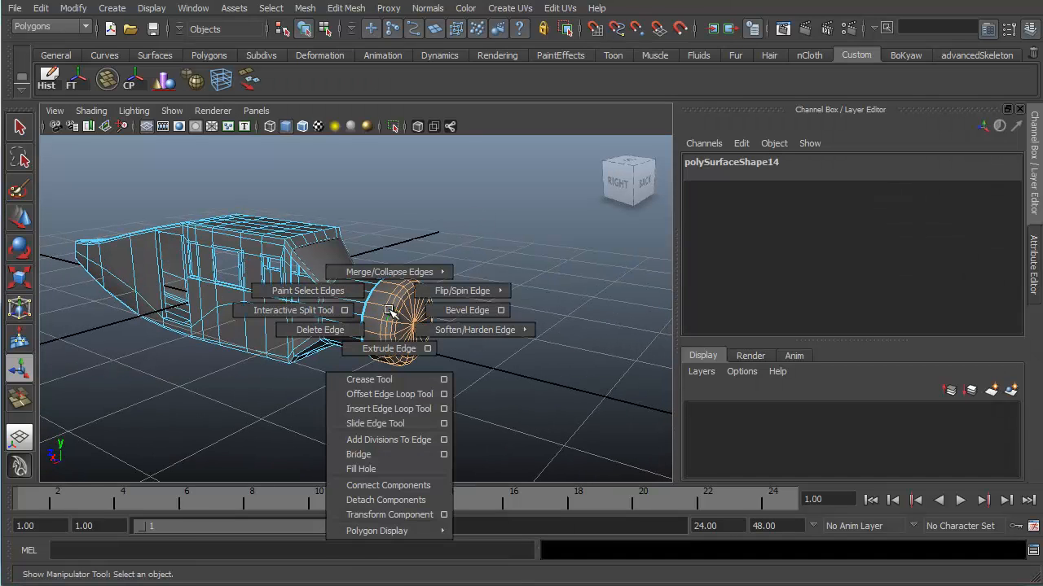
right_drag(391, 310, 540, 328)
click(541, 328)
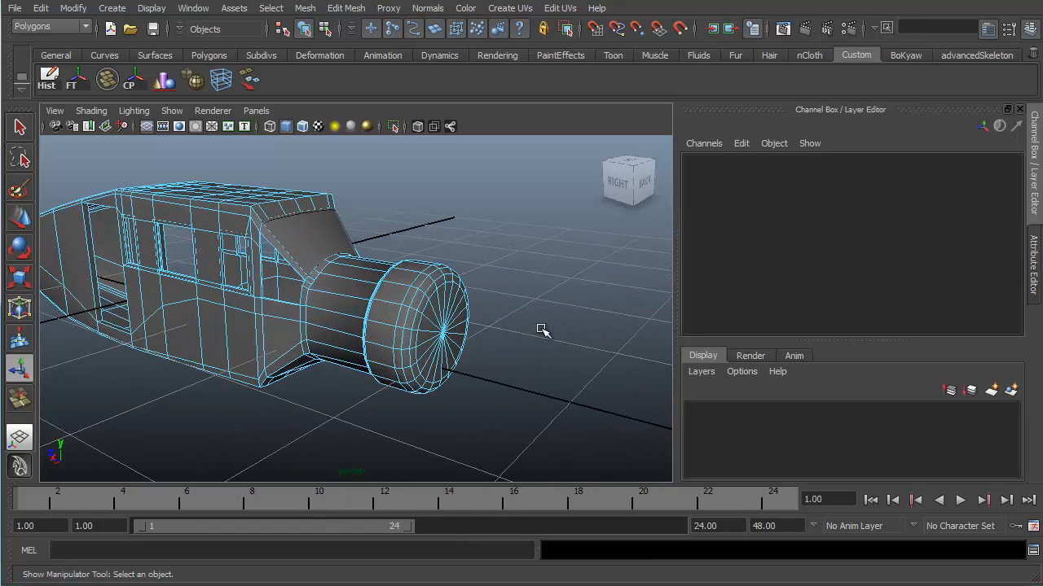
right_drag(448, 314, 497, 286)
alt+drag(541, 318, 499, 322)
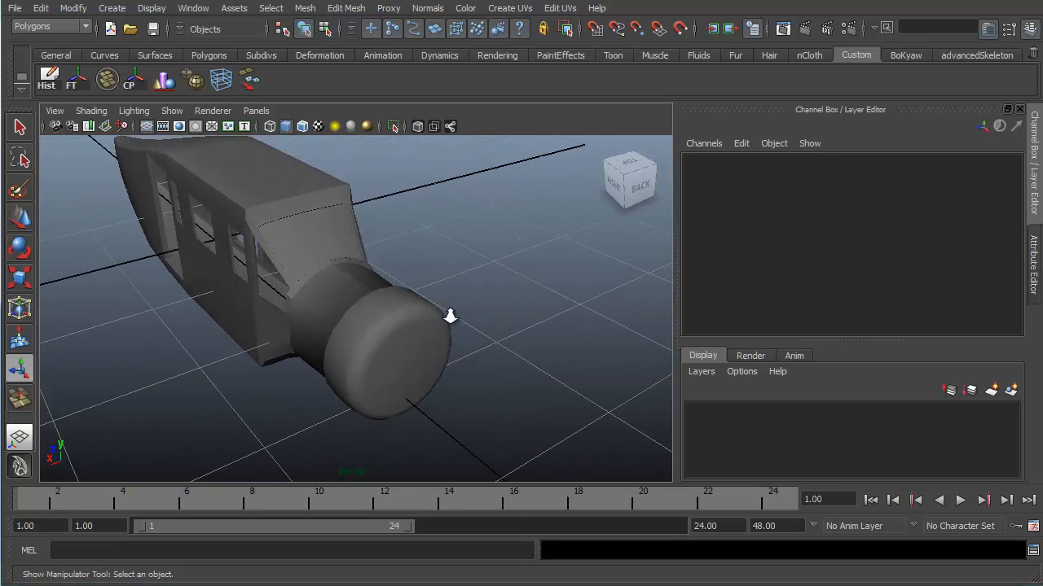
alt+right_drag(449, 317, 481, 350)
alt+drag(478, 351, 498, 331)
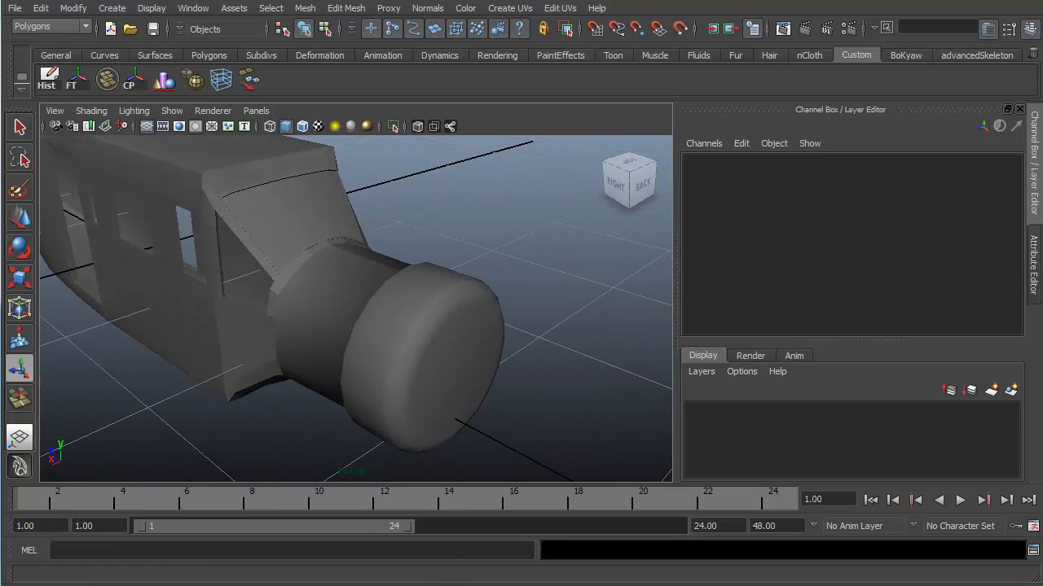
Examine the float and its support struts on the reference image in the side view.
click(1007, 529)
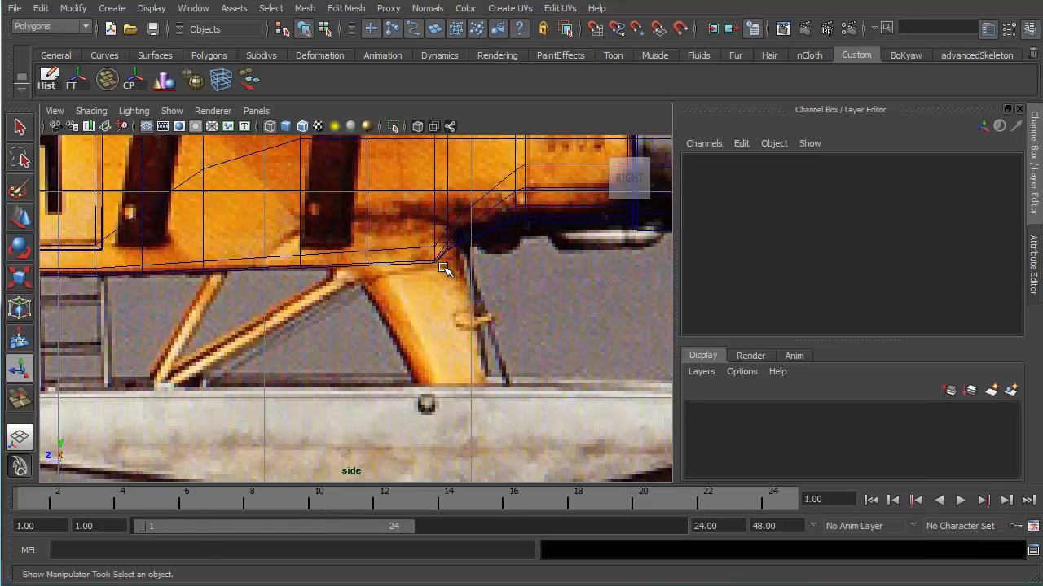
alt+right_drag(443, 269, 447, 302)
alt+middle_drag(447, 302, 424, 307)
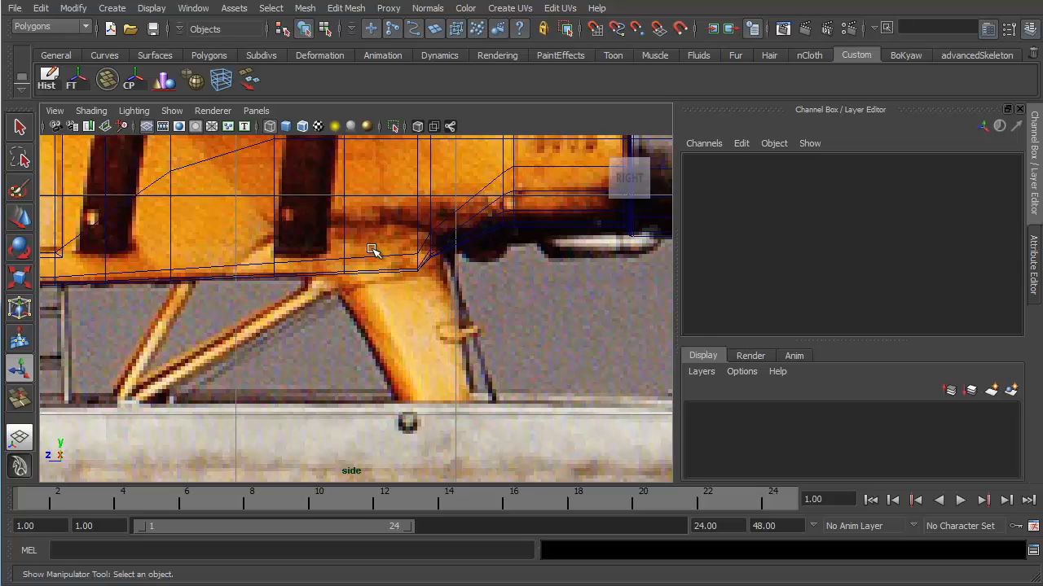
alt+right_drag(358, 333, 330, 273)
alt+middle_drag(321, 254, 318, 274)
alt+right_drag(319, 274, 373, 363)
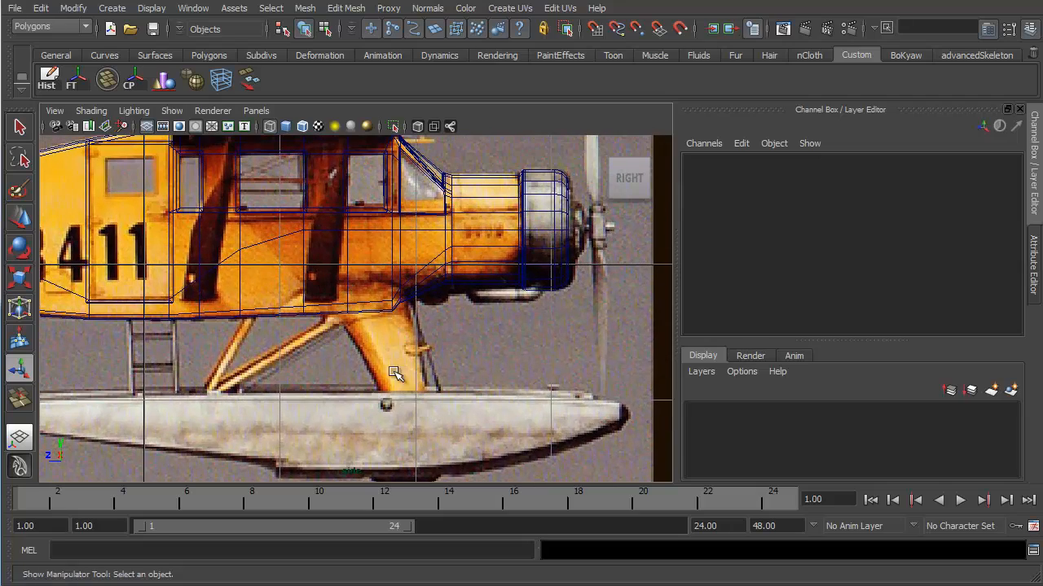
scroll(399, 373, up, 1)
alt+middle_drag(400, 367, 407, 333)
alt+right_drag(415, 372, 392, 347)
alt+middle_drag(392, 347, 402, 370)
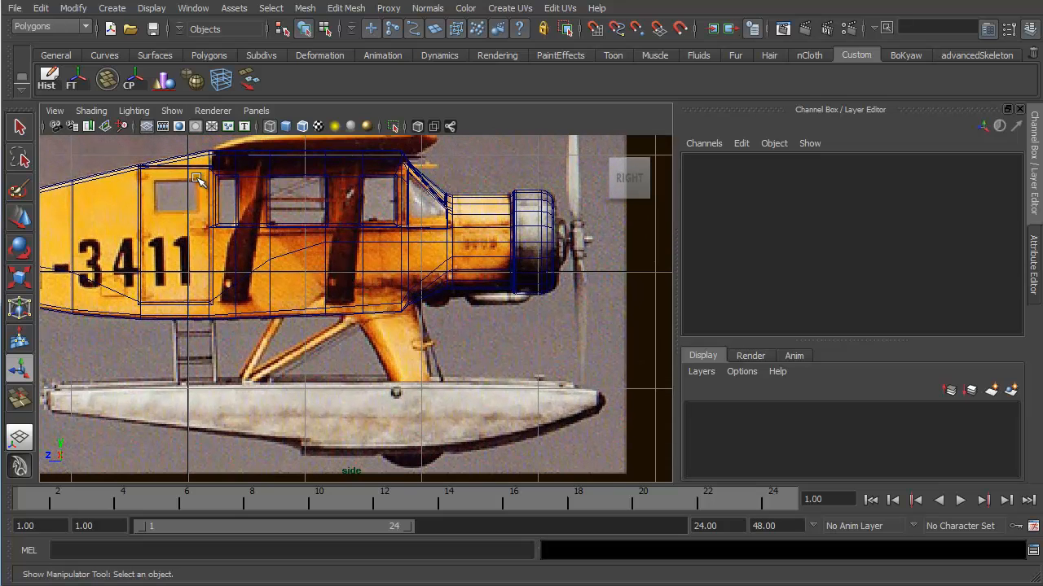
Set the EP Curve Tool's curve degree to 1 Linear and start the tool.
click(108, 56)
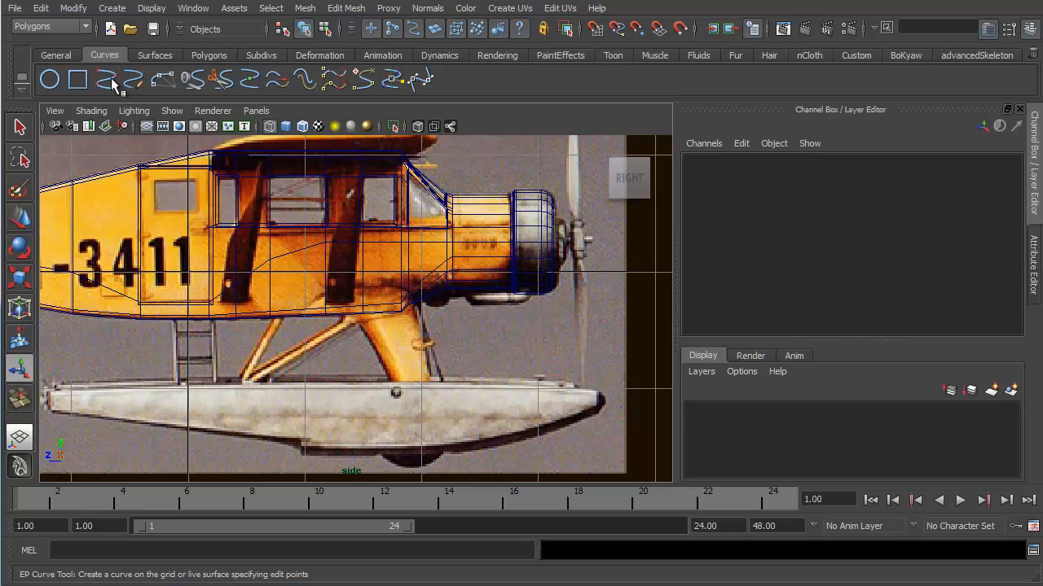
double_click(112, 83)
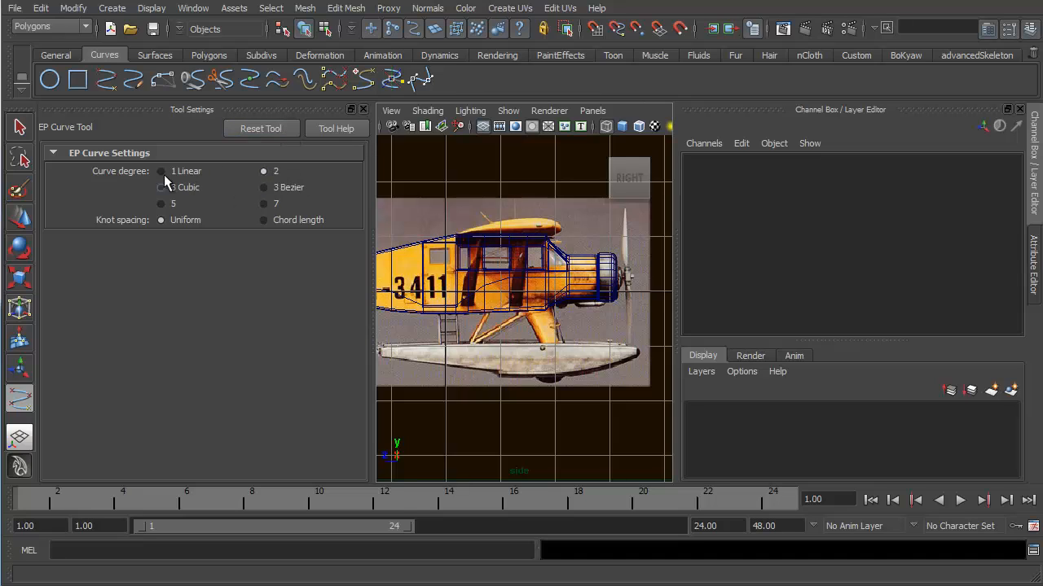
click(163, 171)
click(362, 109)
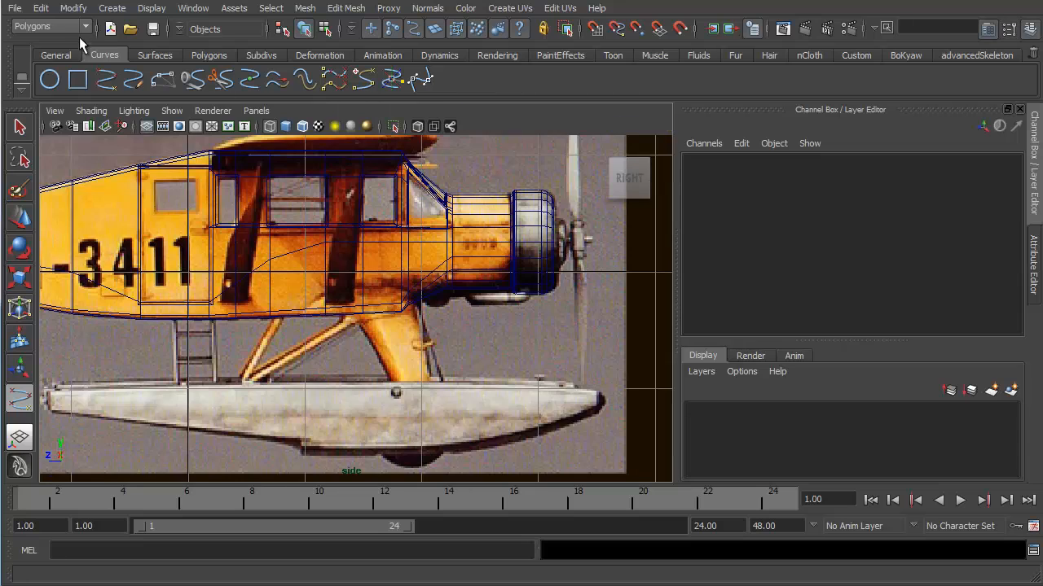
click(73, 28)
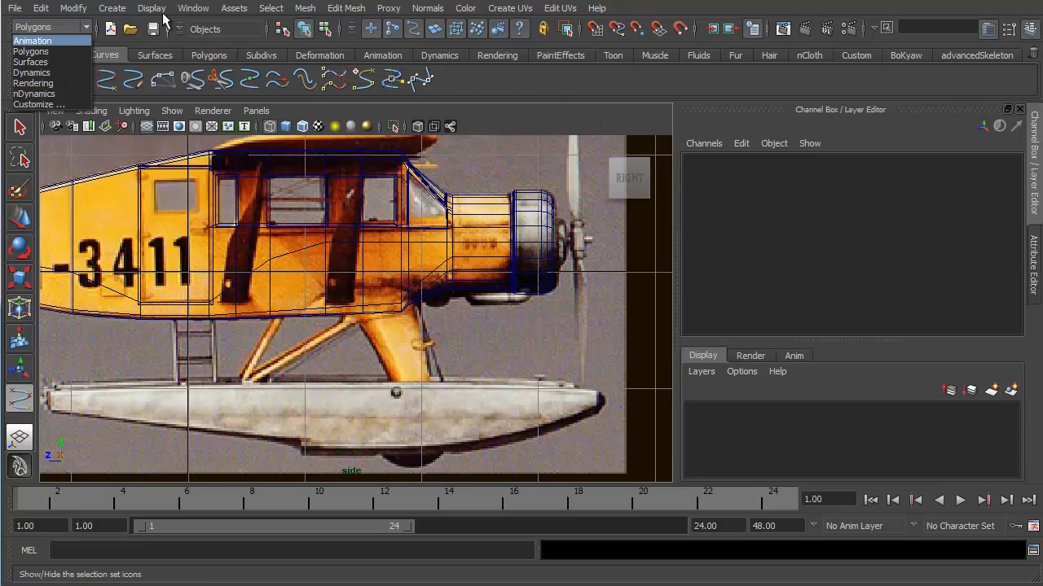
click(112, 9)
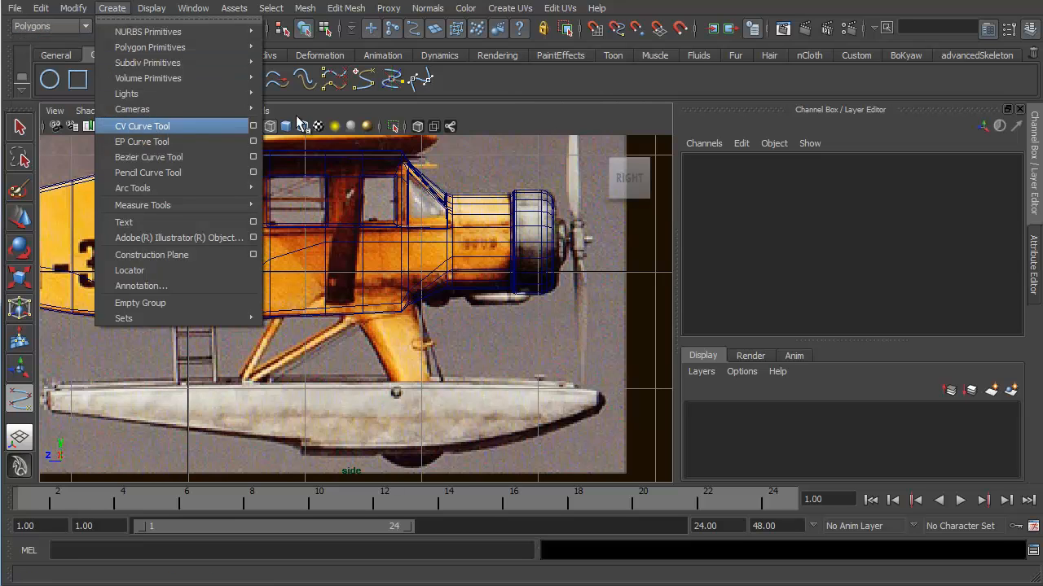
click(134, 142)
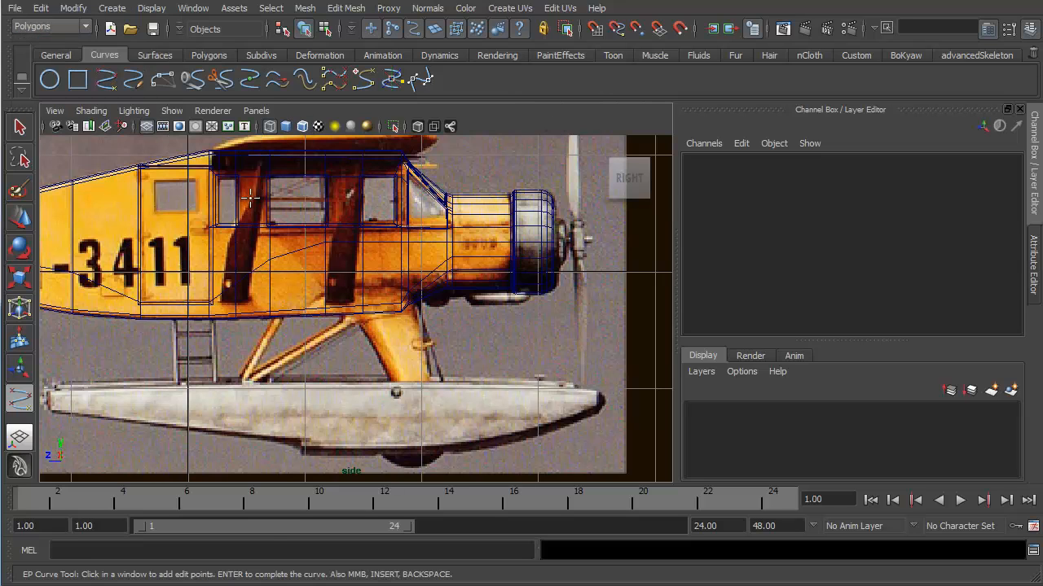
Draw a straight two-point curve along the front strut, from the float up into the fuselage's lower side.
scroll(431, 296, up, 3)
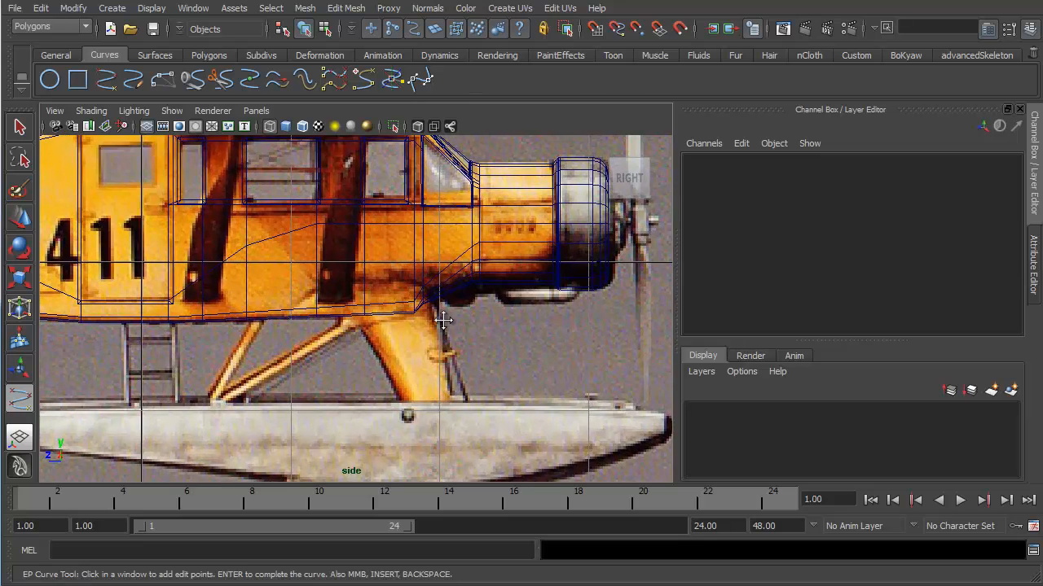
alt+middle_drag(443, 320, 441, 299)
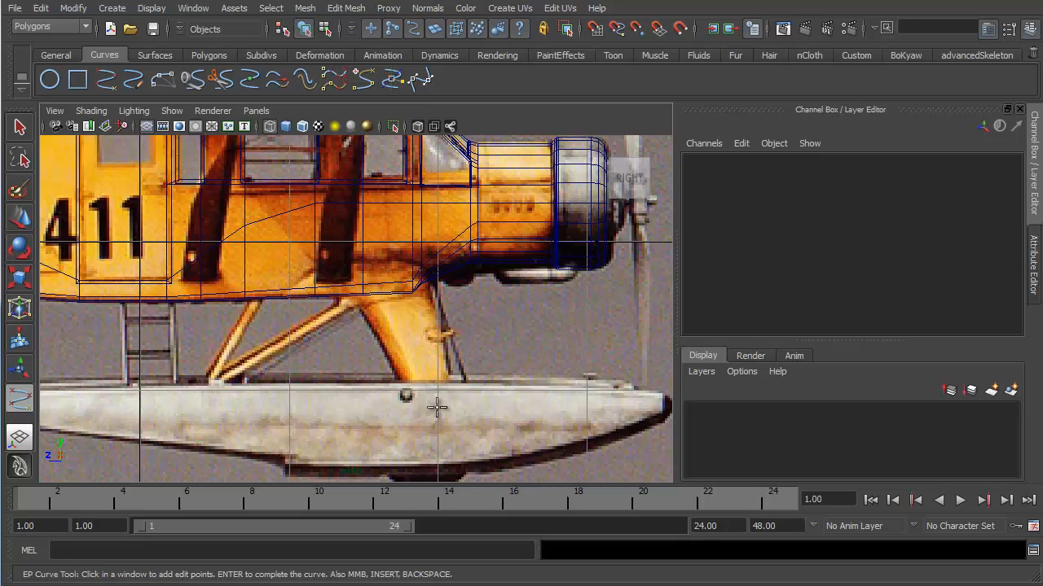
click(437, 407)
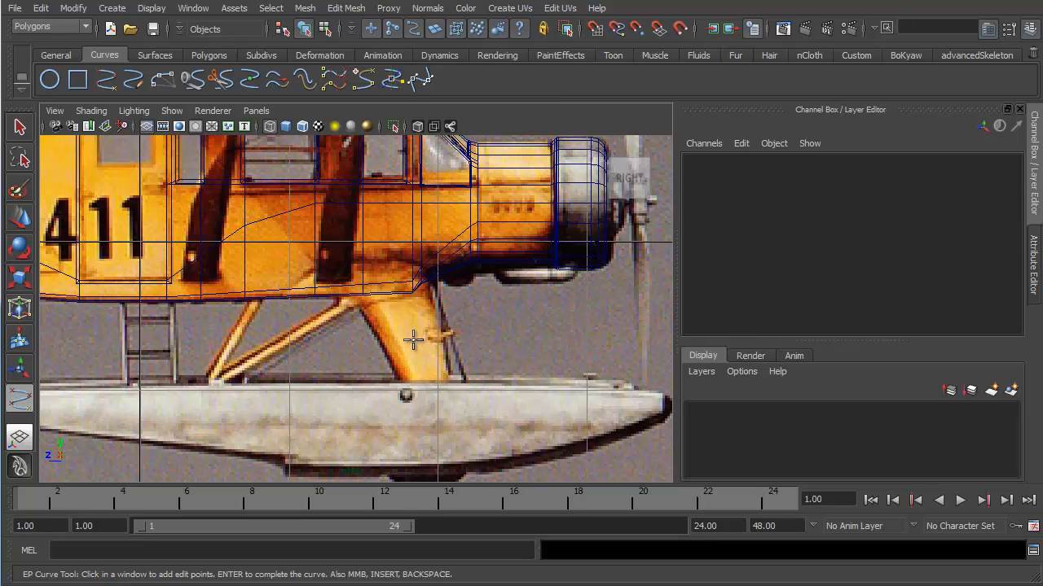
click(365, 260)
key(t)
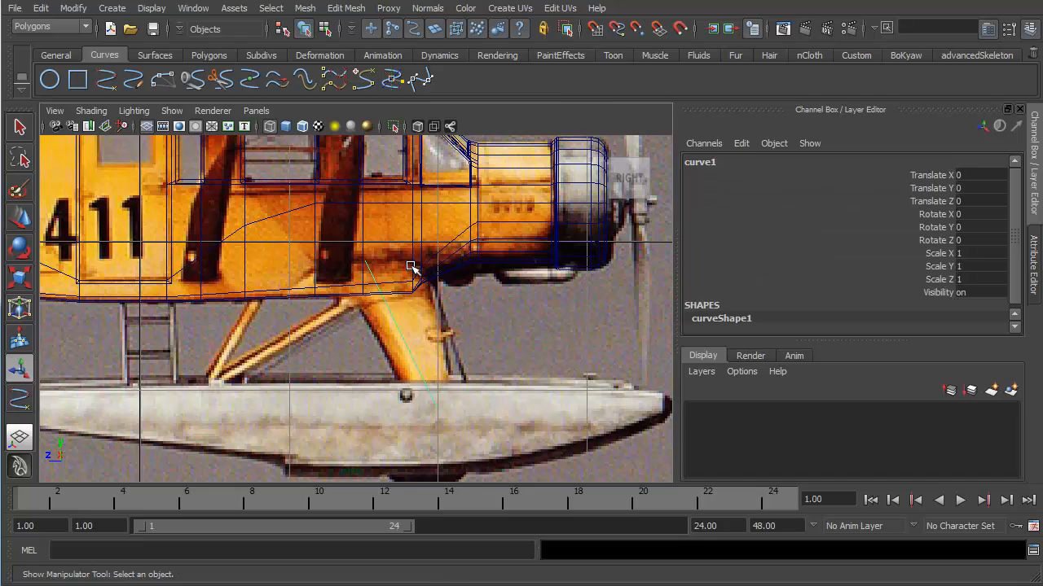
Show the strut curve's control vertices, adjust the lower one over the float, and select the upper one.
right_drag(412, 366, 399, 364)
drag(429, 385, 474, 440)
key(w)
click(440, 407)
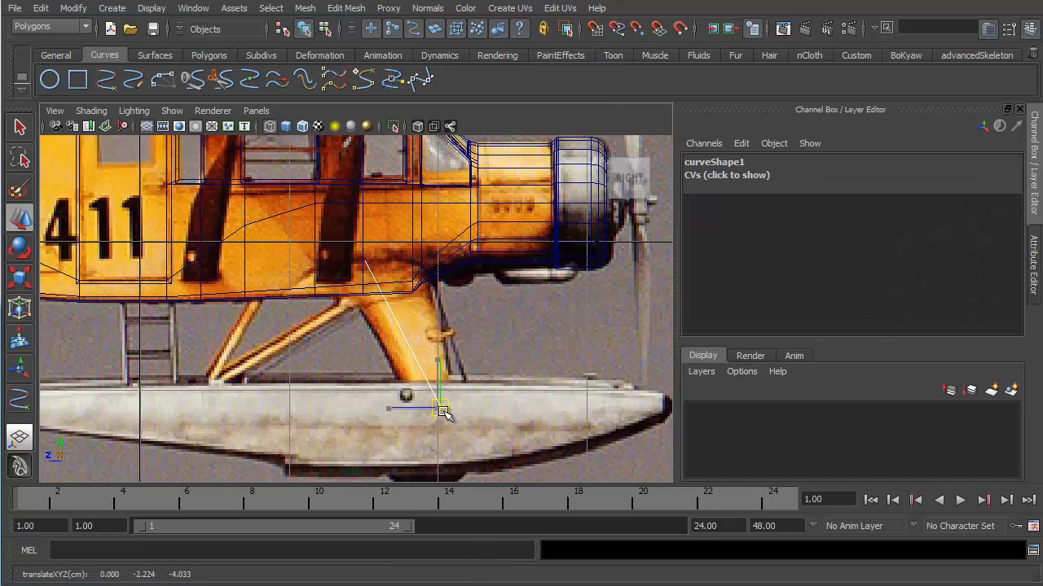
drag(390, 253, 477, 290)
In the front view, move the strut curve's lower vertex outward from the centre line and its upper vertex toward the fuselage side.
key(space)
key(space)
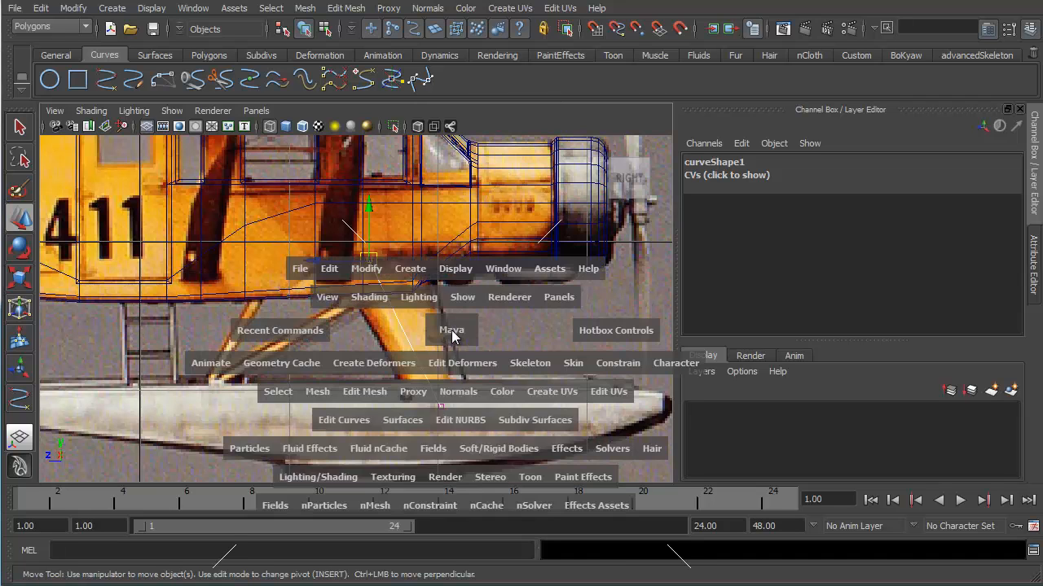
drag(452, 330, 451, 369)
alt+right_drag(447, 416, 461, 442)
alt+middle_drag(458, 407, 493, 319)
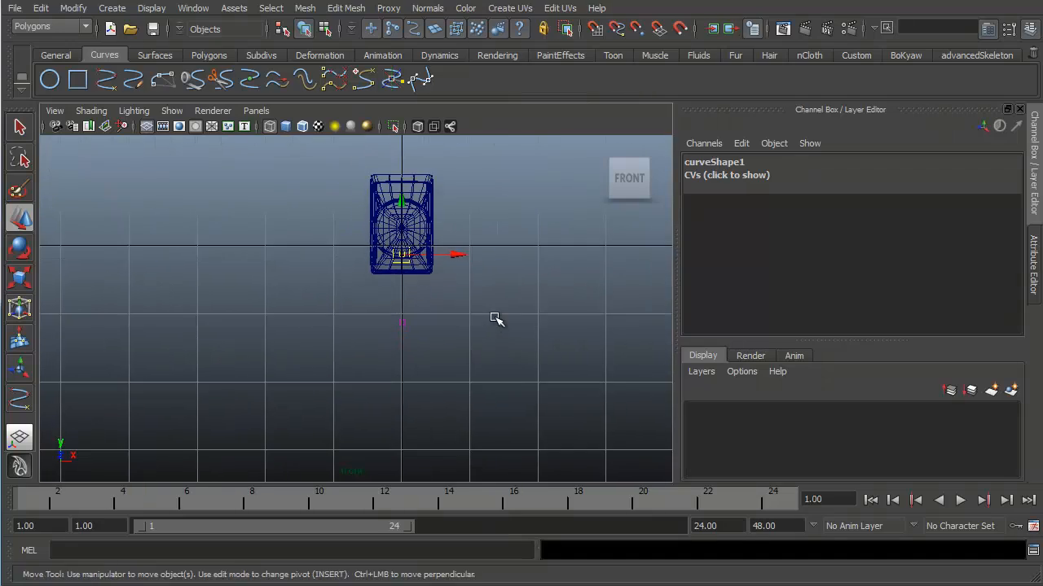
alt+right_drag(494, 319, 487, 355)
drag(453, 298, 369, 363)
drag(434, 225, 374, 334)
drag(453, 284, 391, 324)
drag(361, 225, 411, 245)
drag(301, 297, 389, 370)
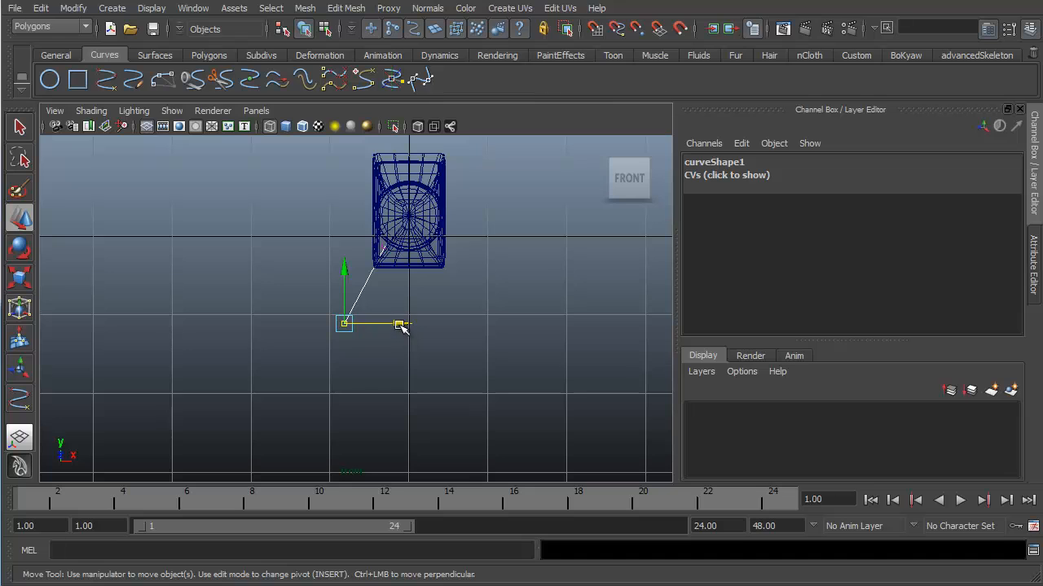
drag(402, 328, 400, 326)
drag(380, 220, 416, 259)
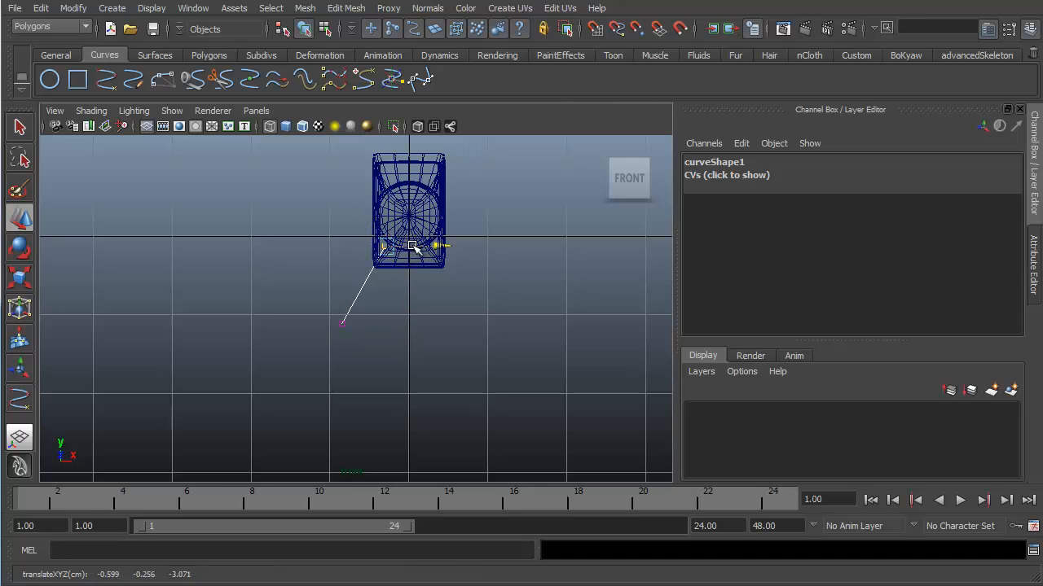
Switch to the perspective view and check how the slanted strut curve sits against the fuselage.
key(space)
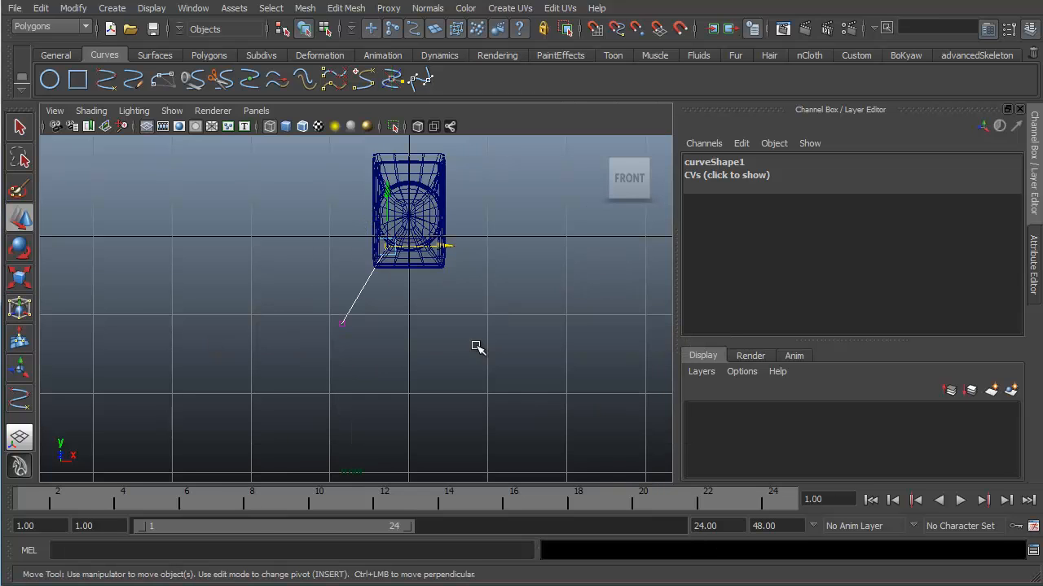
key(space)
drag(459, 387, 458, 388)
key(space)
drag(443, 342, 448, 394)
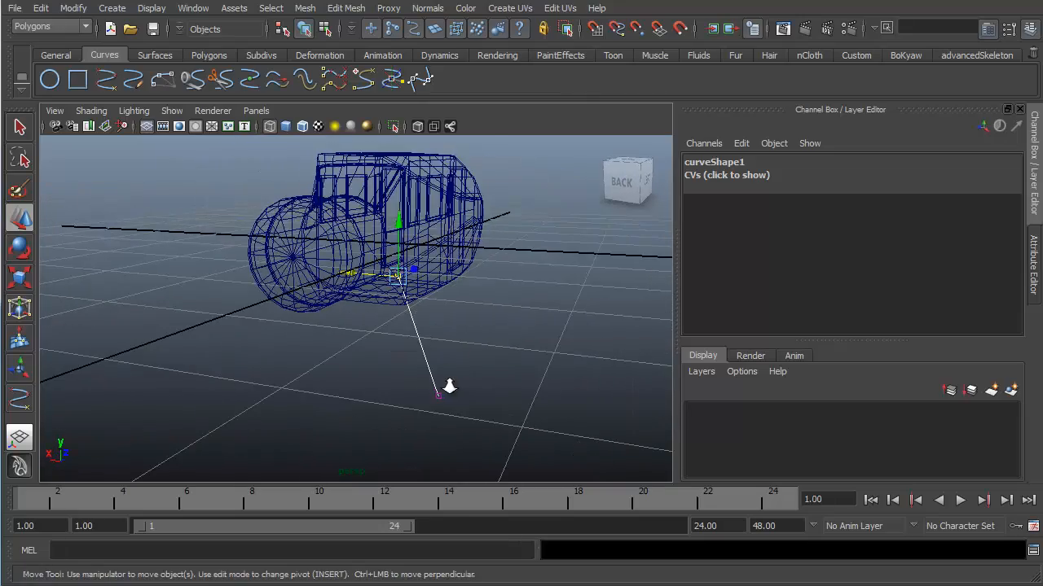
Return the strut curve to object mode and mirror it across the centre line by setting its Scale X to -1.
alt+right_drag(449, 394, 372, 318)
alt+drag(372, 318, 217, 323)
key(space)
drag(280, 323, 395, 341)
key(space)
right_drag(395, 329, 441, 307)
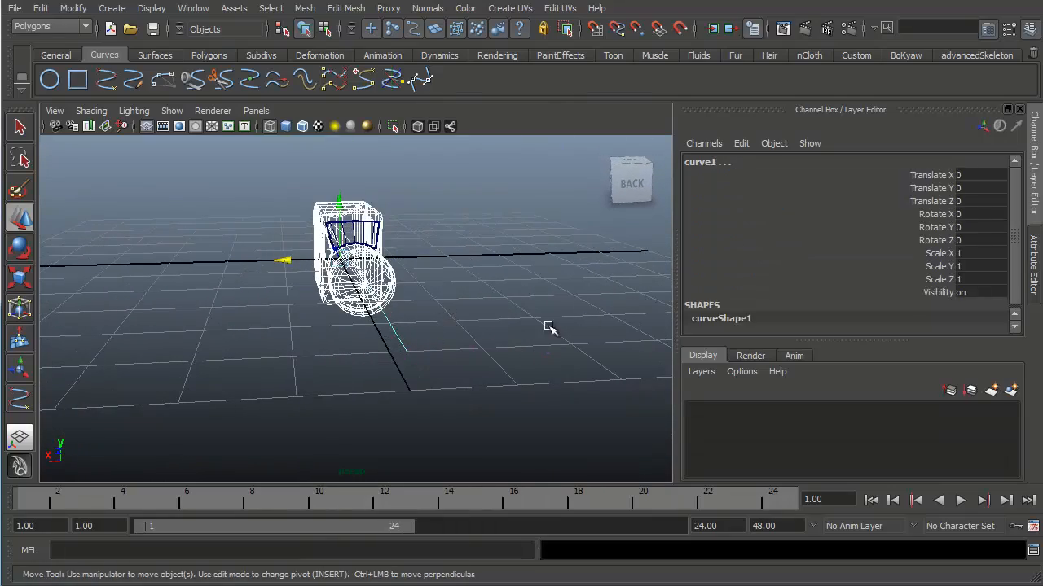
drag(426, 343, 374, 372)
click(956, 253)
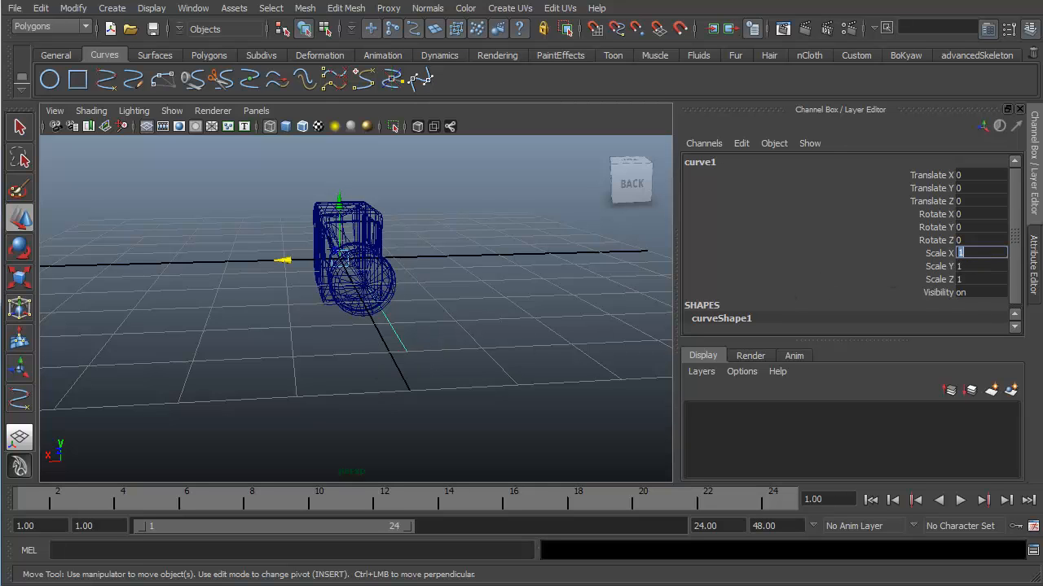
text(-1)
key(Return)
In the side view, rebuild the strut curve as a uniform cubic curve with an edit point at mid-length.
alt+drag(287, 363, 524, 363)
key(space)
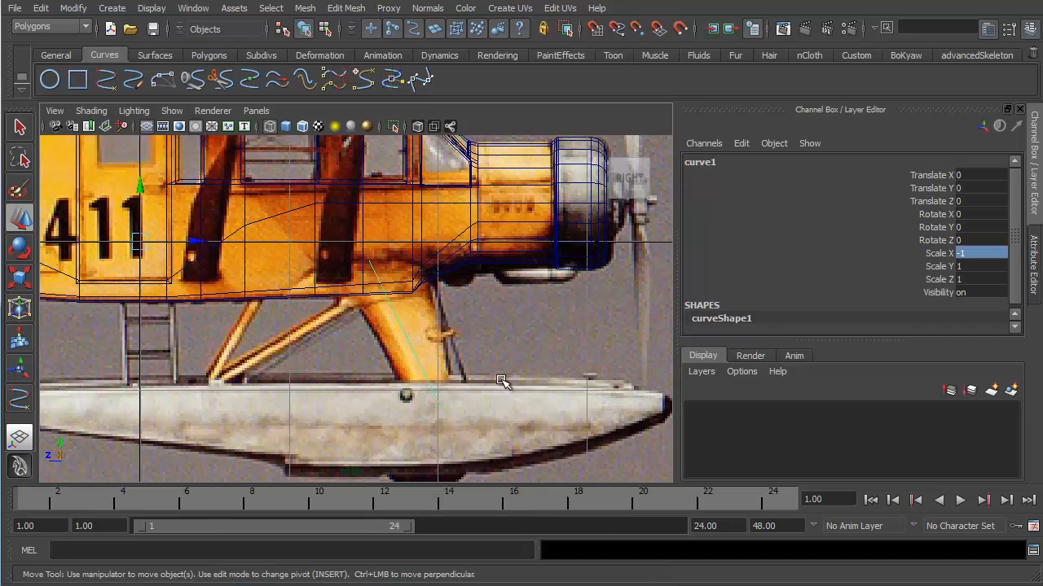
alt+middle_drag(498, 368, 491, 321)
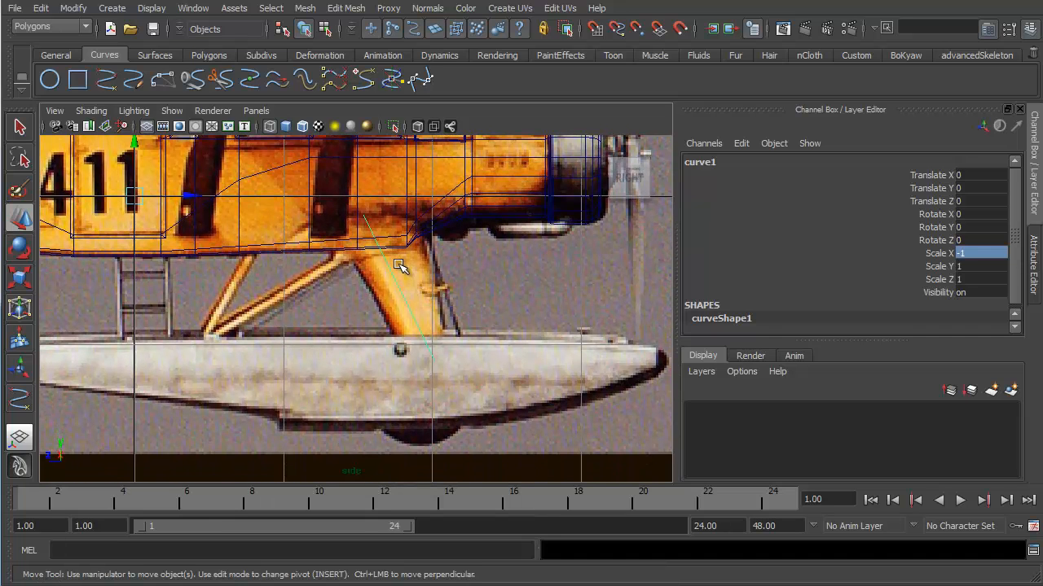
click(44, 27)
click(33, 62)
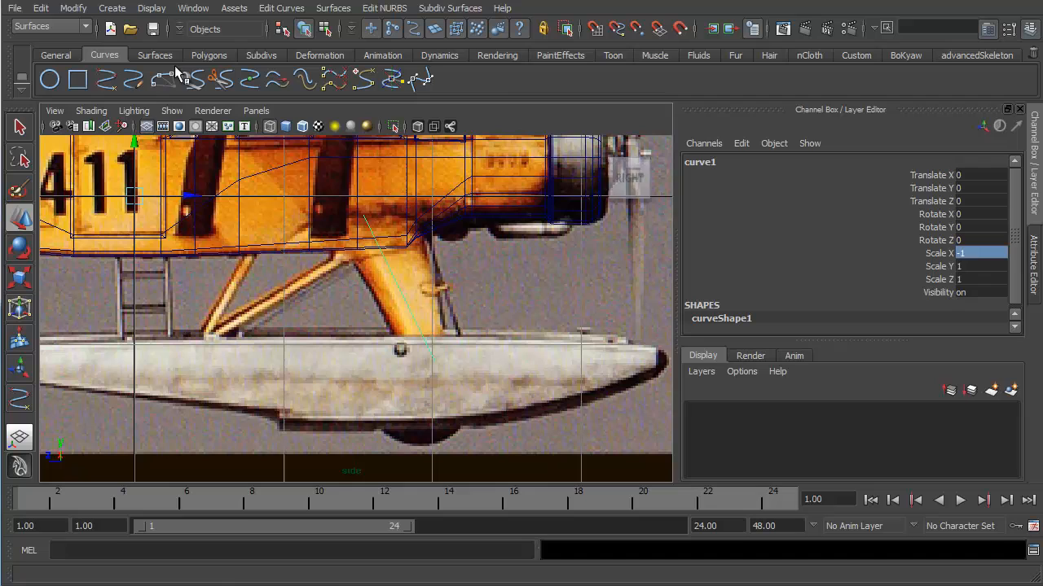
click(153, 10)
click(154, 10)
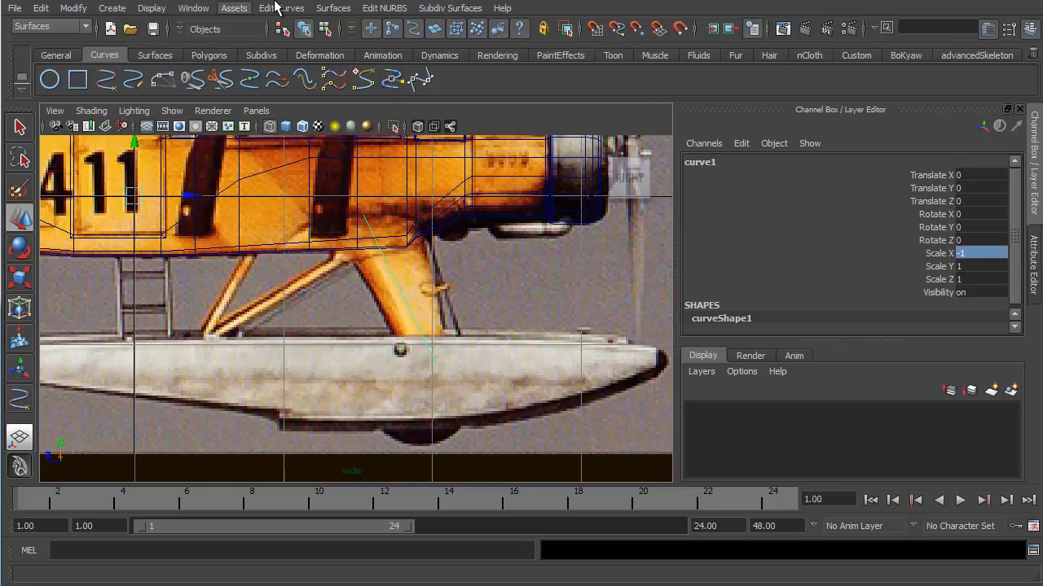
click(274, 8)
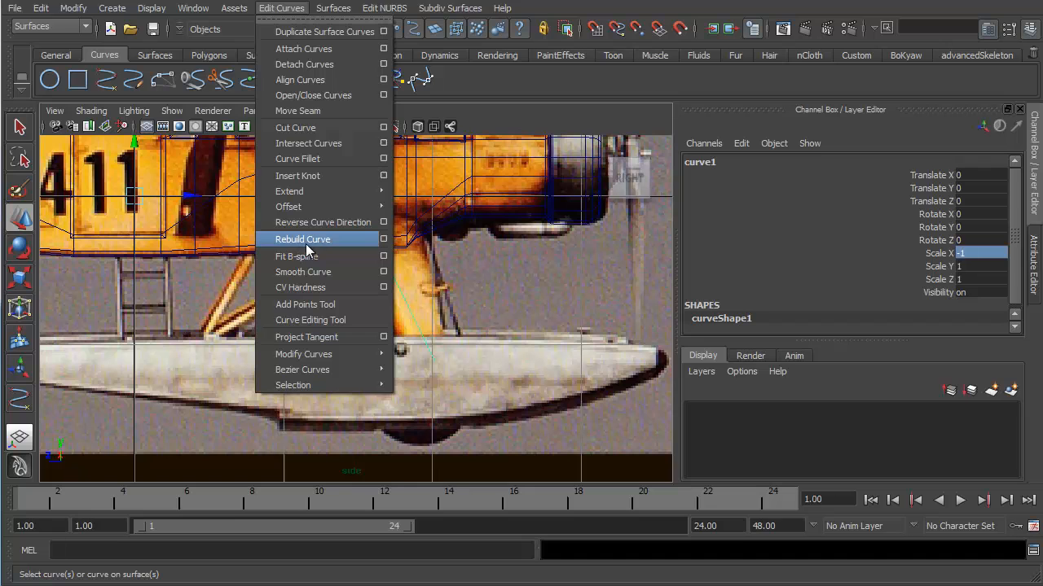
click(382, 239)
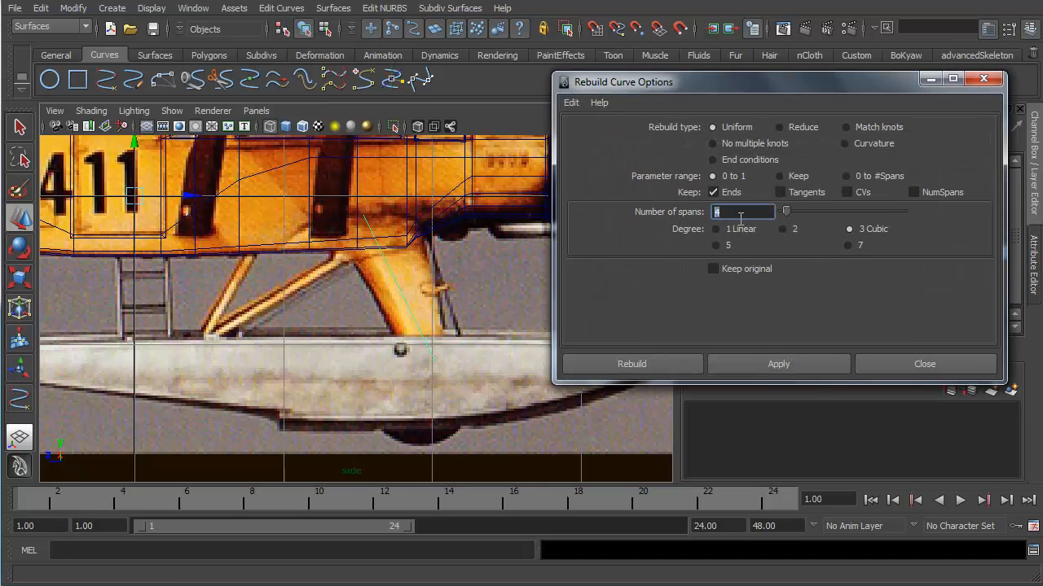
click(794, 365)
click(895, 365)
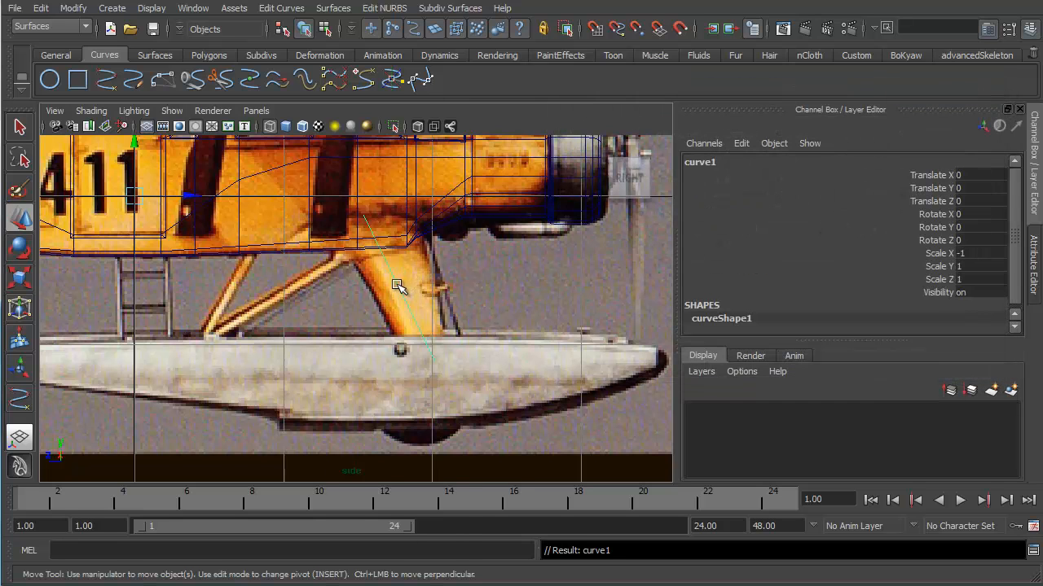
Keep the strut curve's edit points displayed in object mode and deselect the curve.
right_click(398, 285)
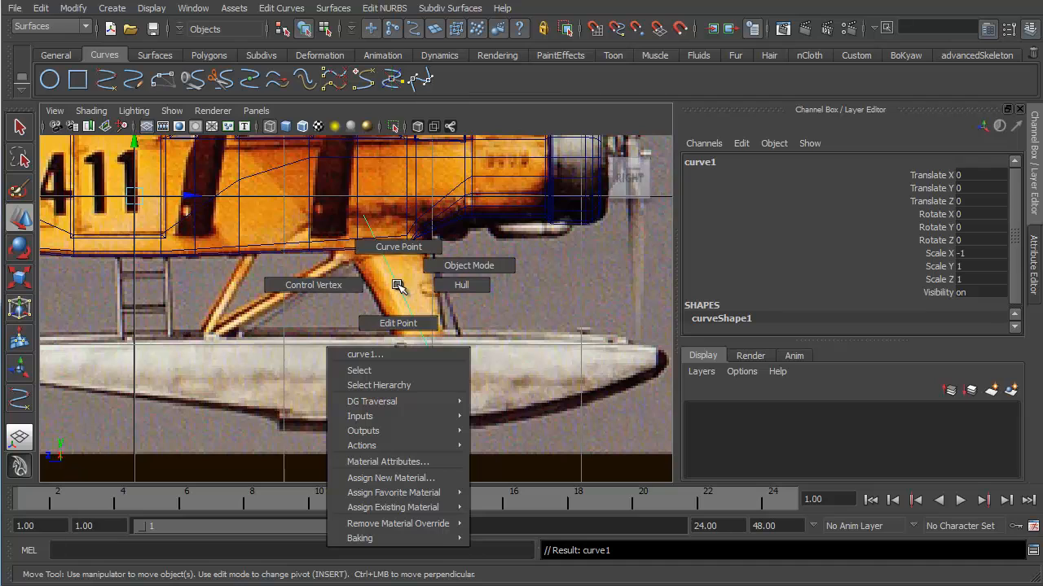
click(398, 325)
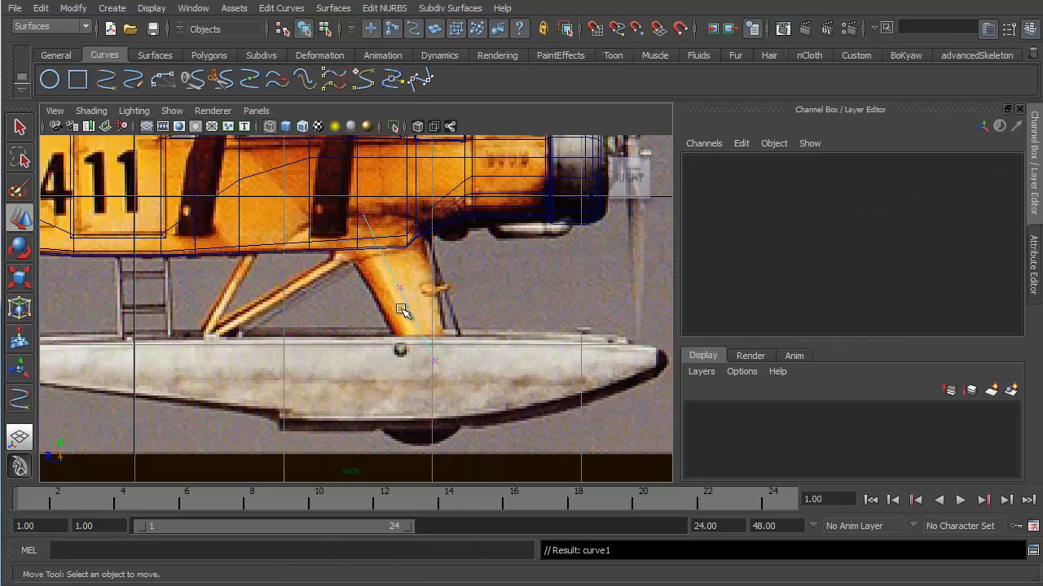
right_drag(395, 298, 456, 268)
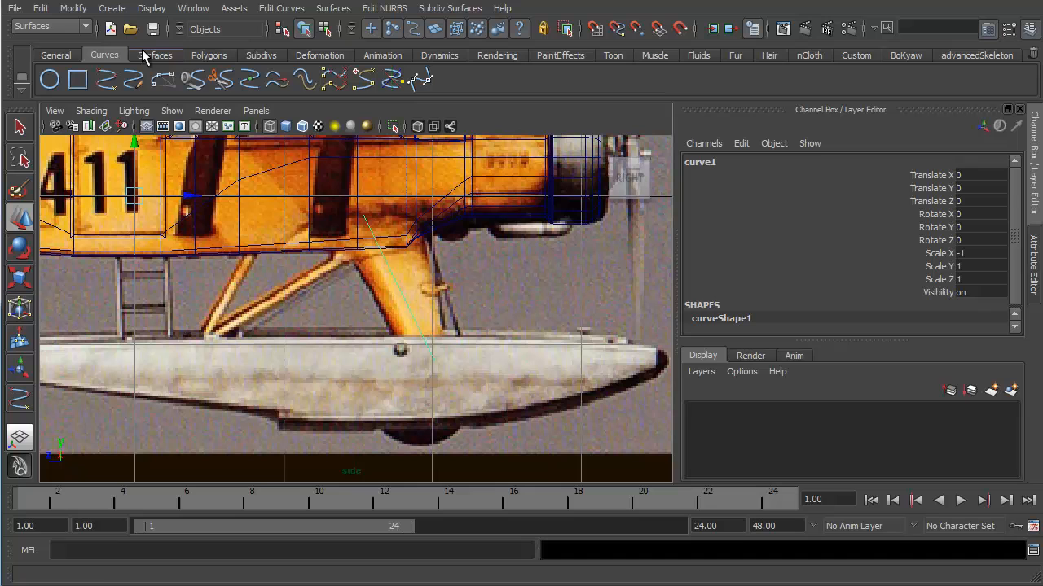
click(150, 8)
mouse_move(217, 178)
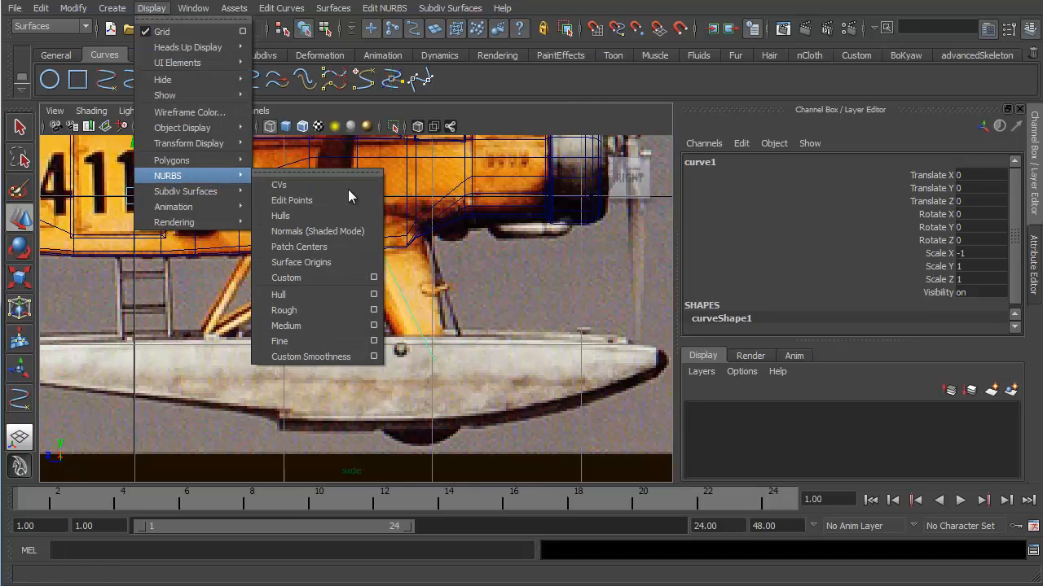
click(329, 199)
scroll(442, 345, up, 2)
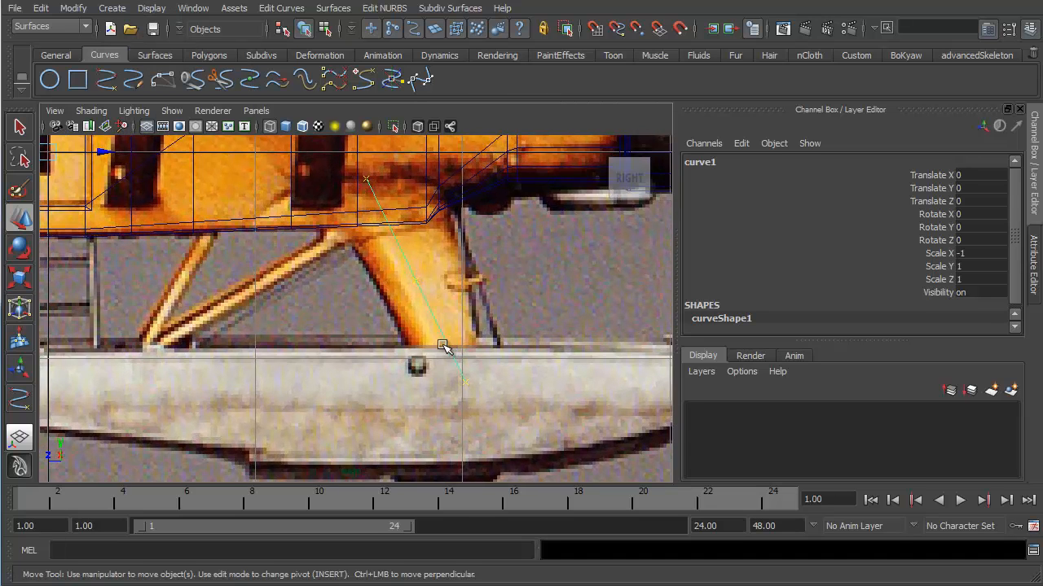
click(551, 255)
scroll(453, 354, down, 2)
alt+middle_drag(444, 333, 443, 333)
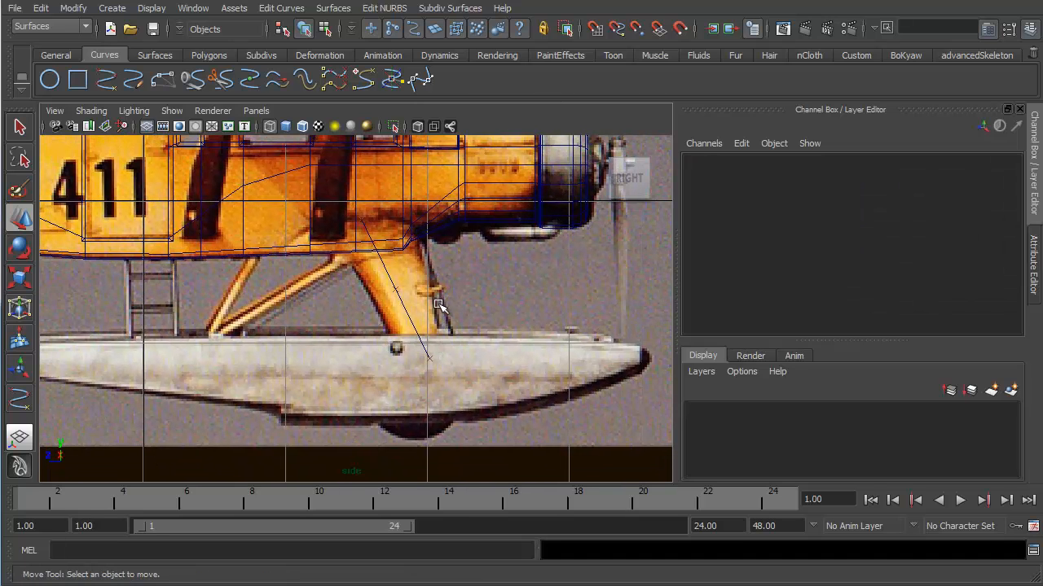
Create a polygon cube and snap it to the strut curve's middle edit point.
click(124, 10)
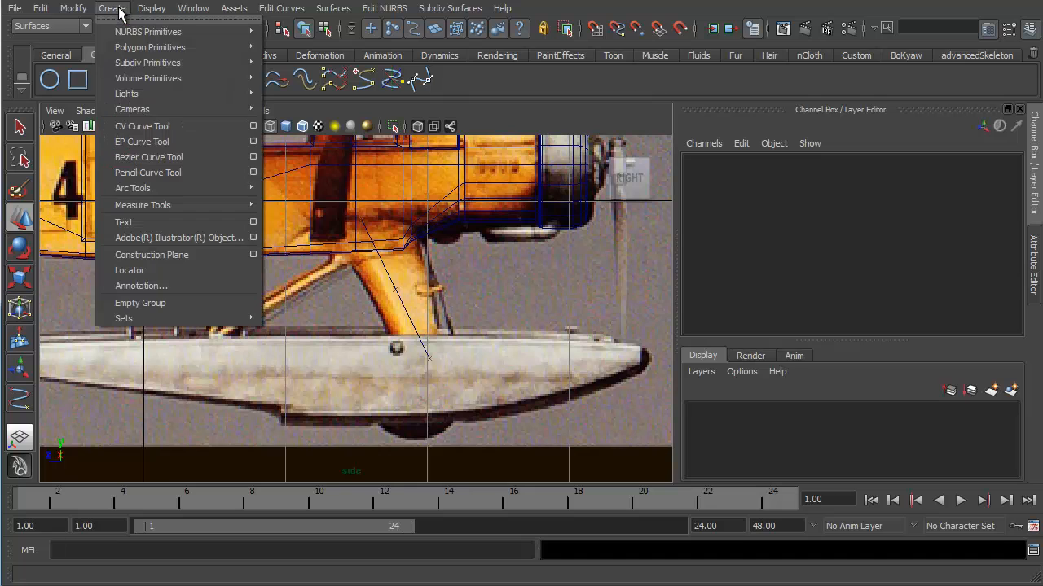
mouse_move(140, 47)
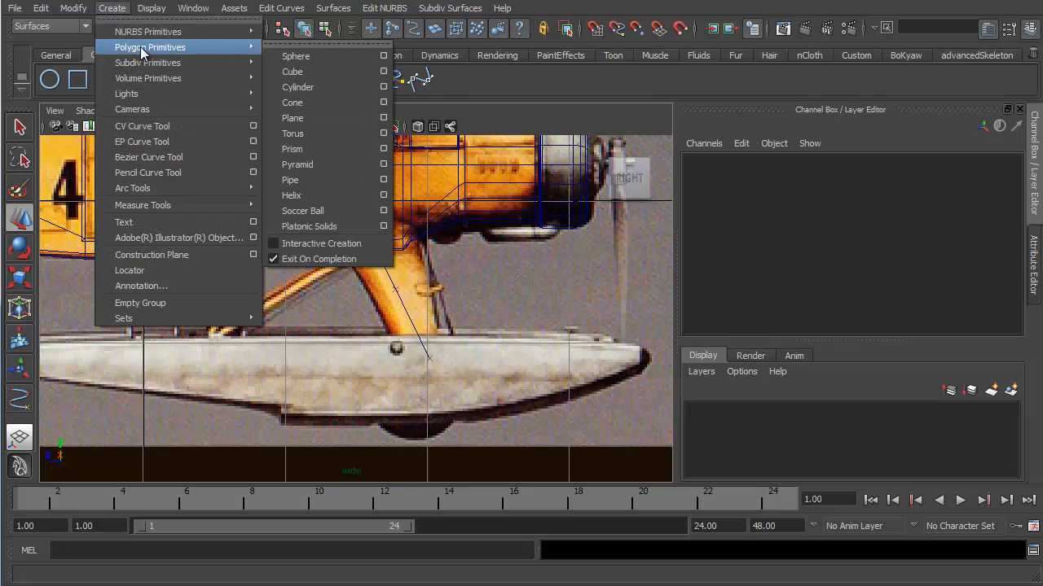
click(311, 71)
alt+middle_drag(385, 202, 388, 217)
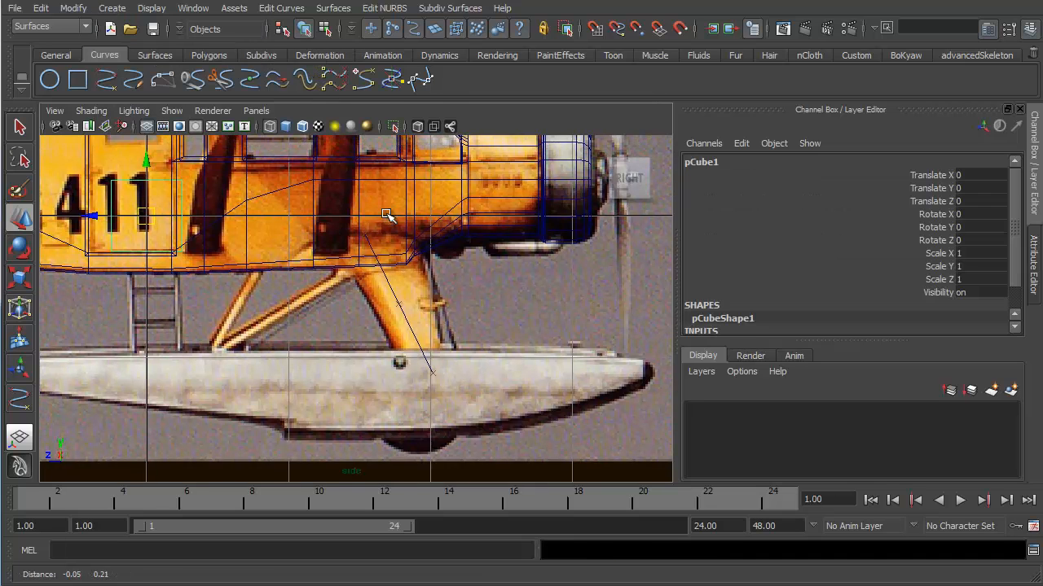
click(399, 306)
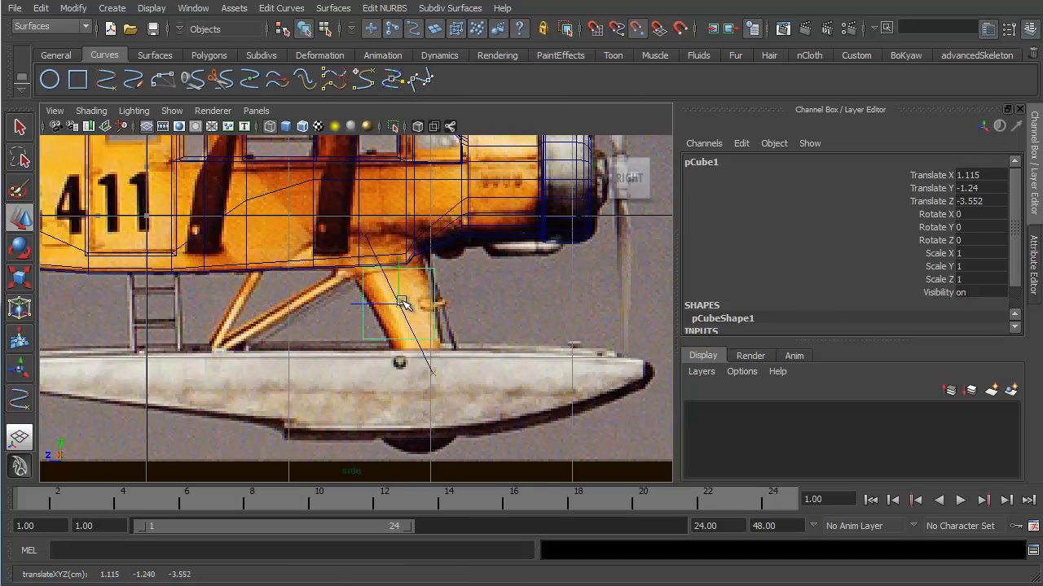
Select the cube on the strut curve and scale it down uniformly to about 0.536.
scroll(467, 293, down, 3)
scroll(456, 390, up, 3)
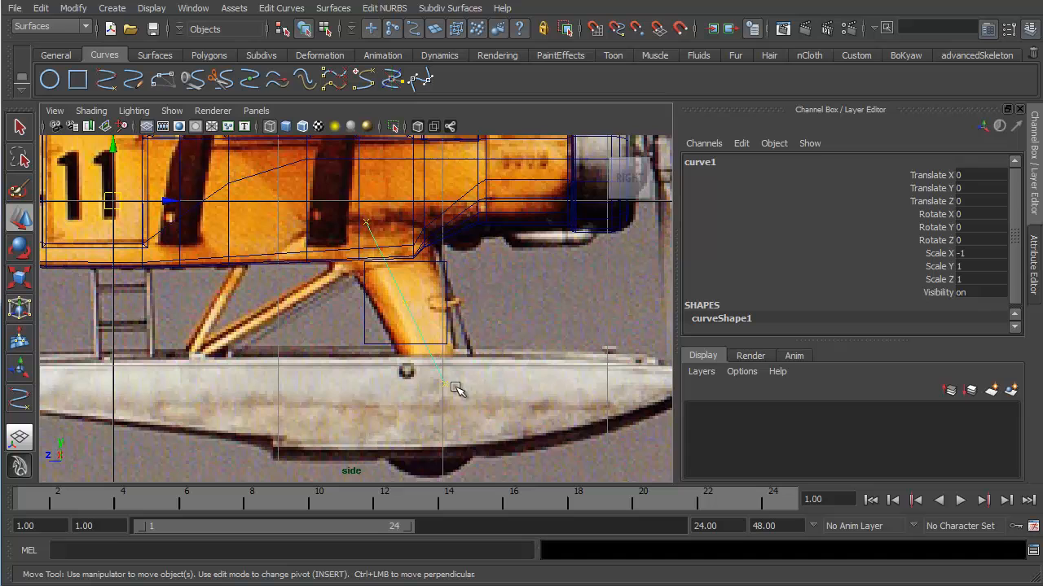
click(456, 320)
alt+right_drag(454, 268, 489, 340)
alt+middle_drag(488, 341, 485, 355)
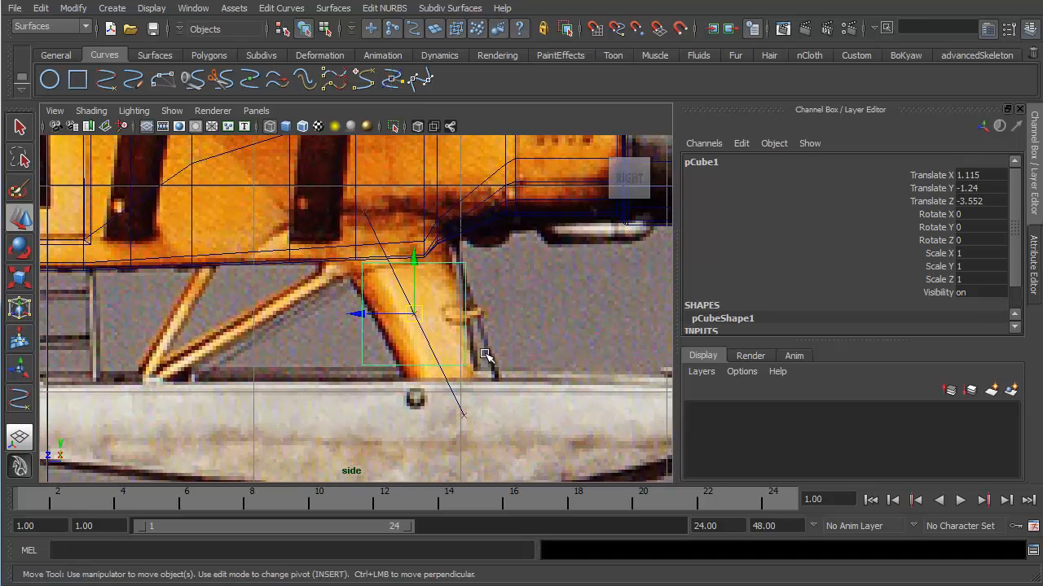
key(r)
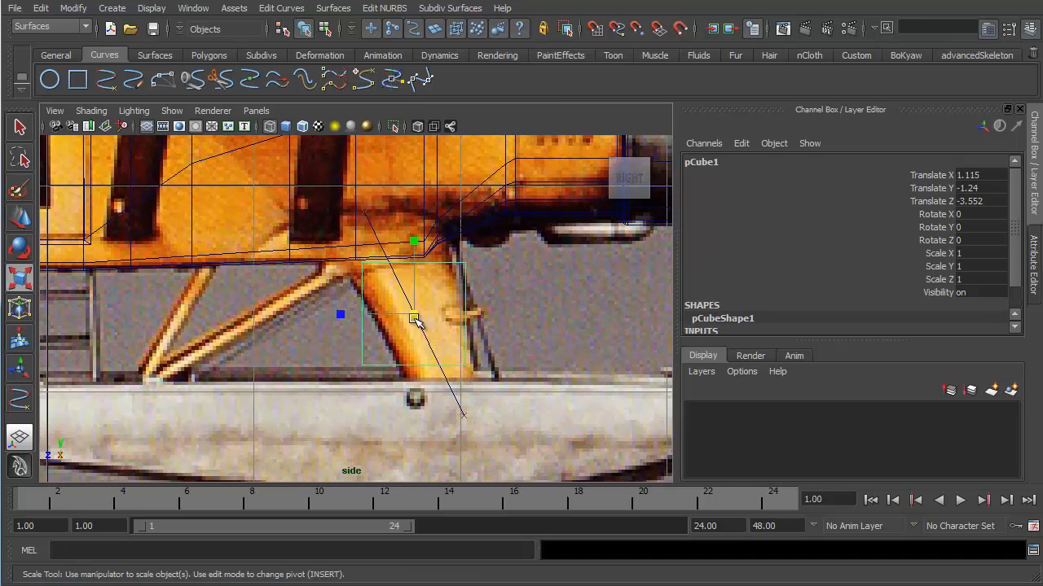
drag(414, 316, 377, 330)
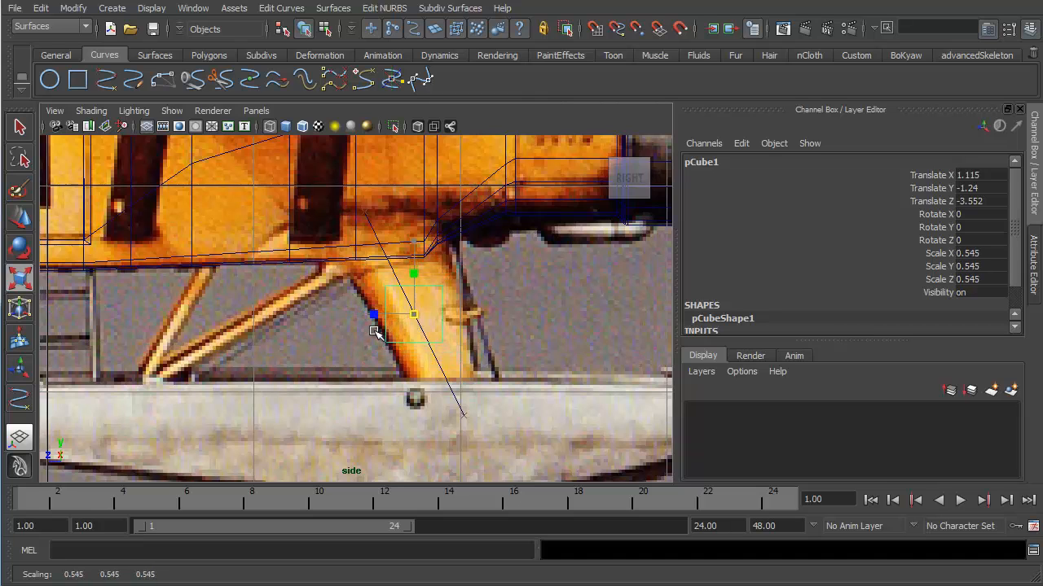
Rotate the cube about 26.3° around X to follow the strut curve's slope in the side view.
alt+right_drag(396, 264, 401, 290)
key(e)
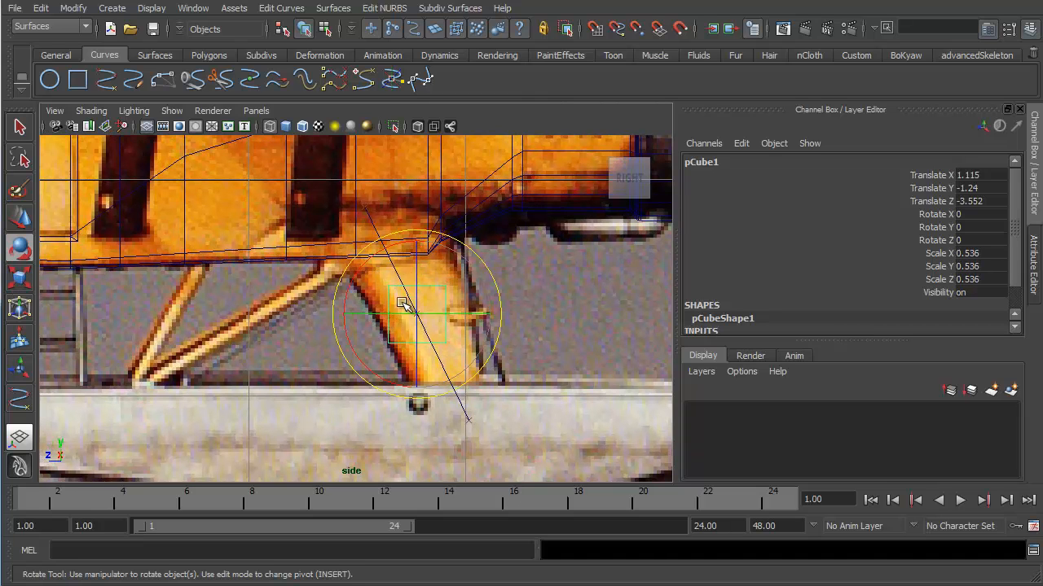
drag(352, 346, 367, 374)
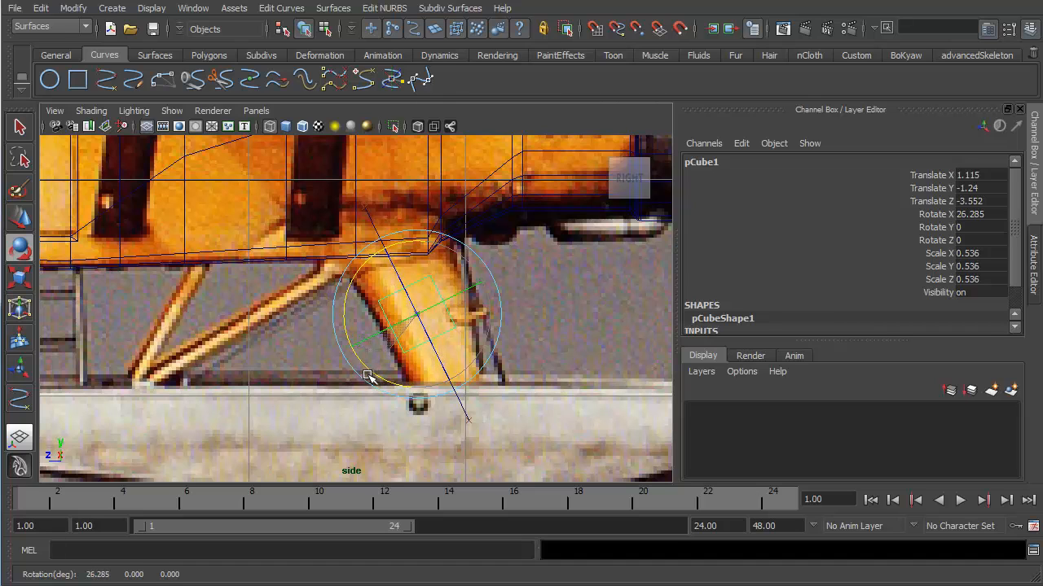
In the front view, tilt the cube along the strut curve to rotations of about 22.1°, -14.6° and 31.8° in X, Y and Z.
key(space)
drag(458, 360, 455, 402)
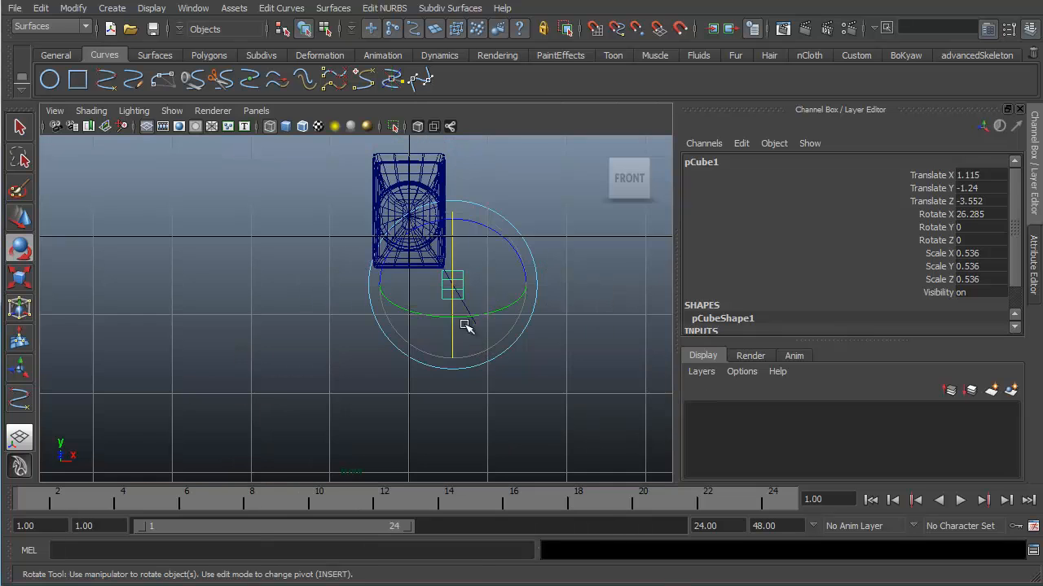
alt+right_drag(463, 323, 511, 368)
alt+middle_drag(511, 368, 491, 413)
mouse_move(527, 276)
mouse_down()
mouse_move(489, 263)
mouse_move(544, 277)
mouse_move(521, 263)
mouse_move(528, 314)
mouse_up()
Examine the cube's alignment with the strut curve from several angles in the shaded perspective view.
key(space)
key(5)
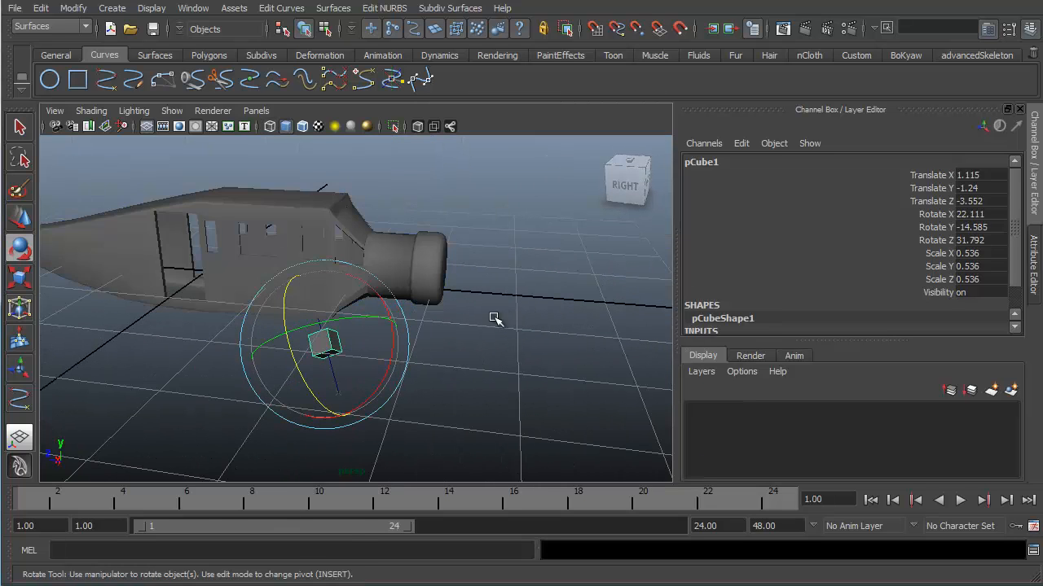
alt+drag(453, 325, 494, 317)
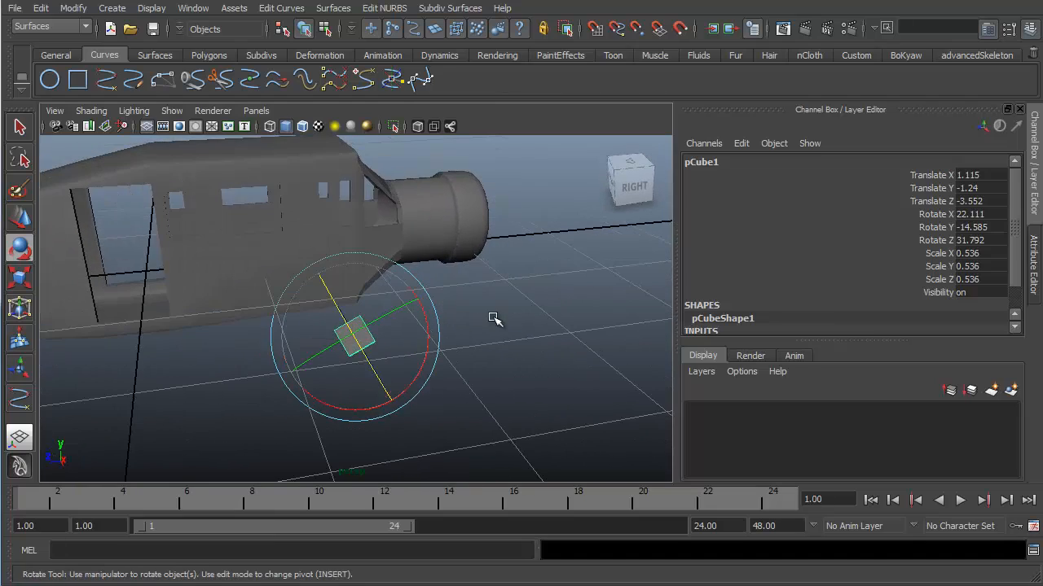
alt+drag(425, 275, 458, 305)
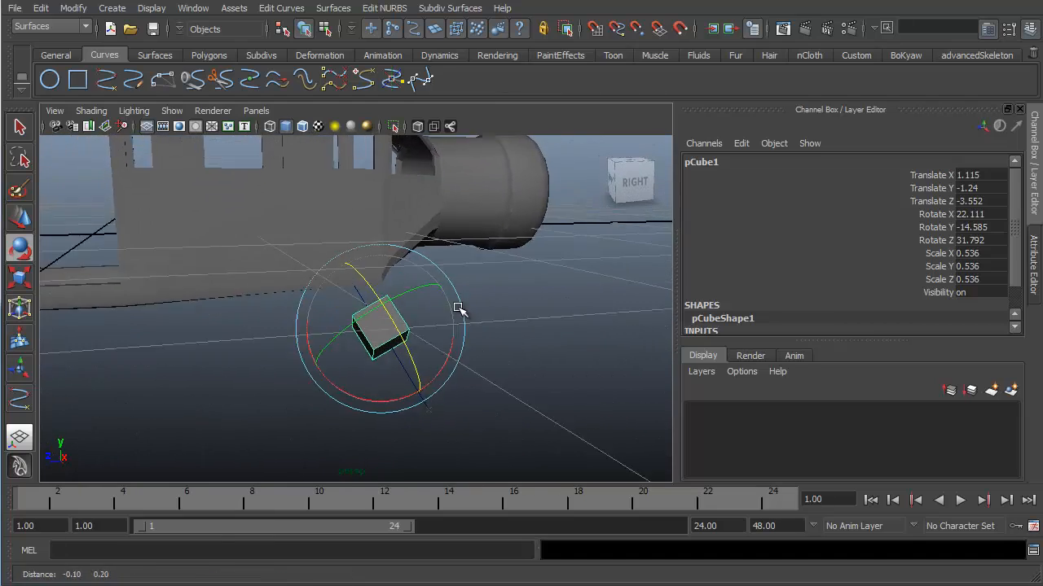
key(space)
drag(539, 332, 550, 334)
key(space)
drag(487, 333, 494, 253)
alt+drag(487, 291, 396, 328)
alt+right_drag(396, 327, 447, 307)
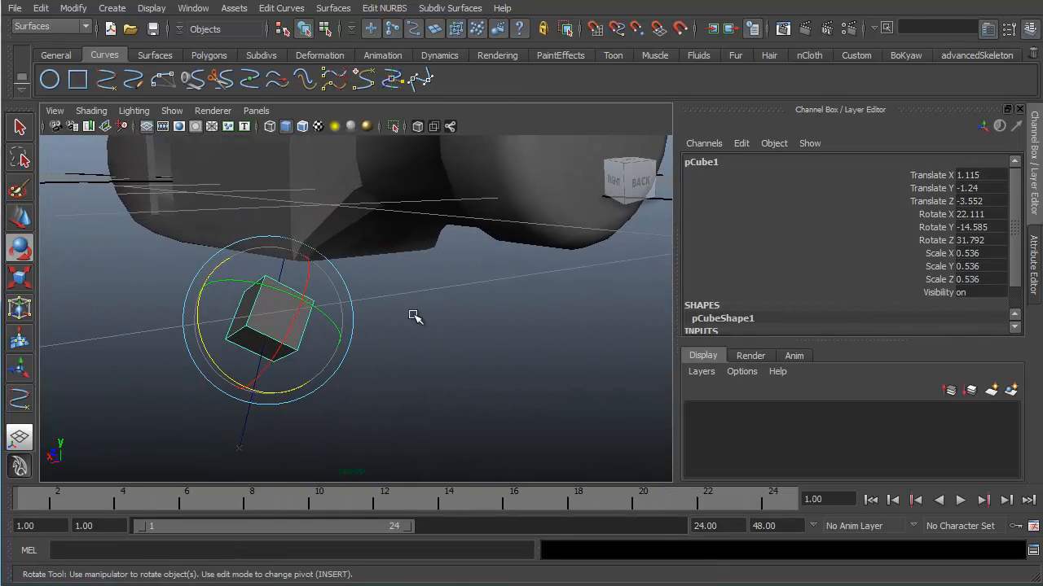
Refine the cube's rotation along the strut curve to about 23.5° in X, -12.1° in Y and 25.8° in Z.
alt+drag(413, 316, 318, 352)
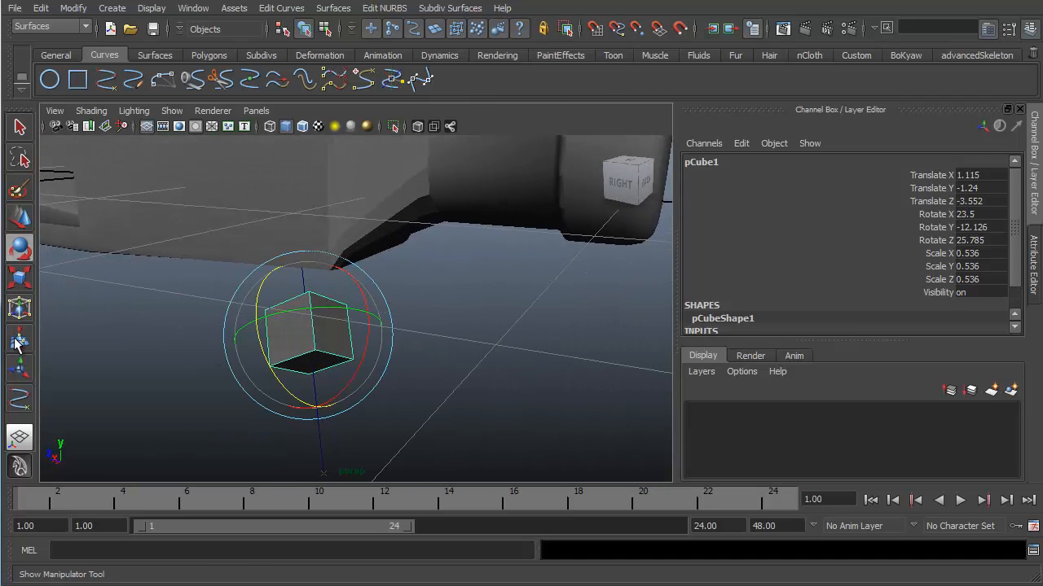
alt+middle_drag(396, 307, 440, 273)
alt+drag(441, 274, 398, 257)
alt+middle_drag(399, 257, 407, 286)
alt+right_drag(407, 285, 425, 318)
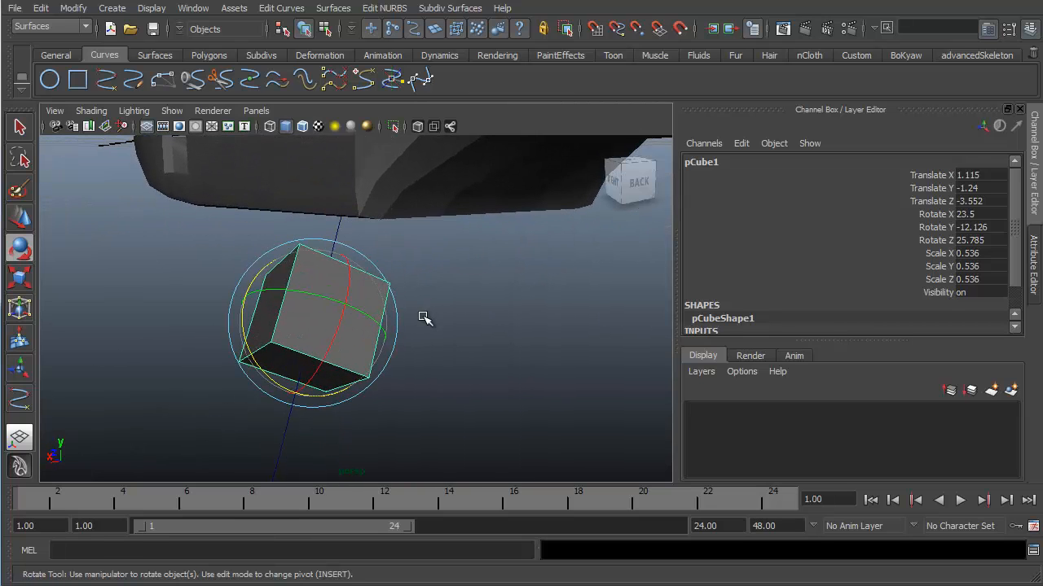
alt+drag(398, 317, 404, 309)
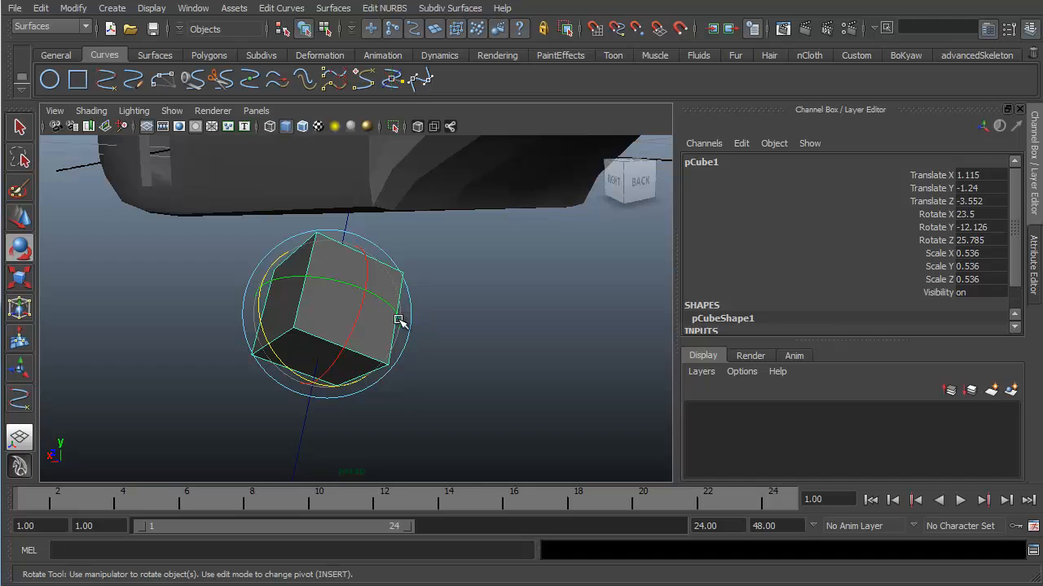
Narrow the cube sideways by scaling it to about 0.295 in X.
key(r)
drag(261, 289, 287, 310)
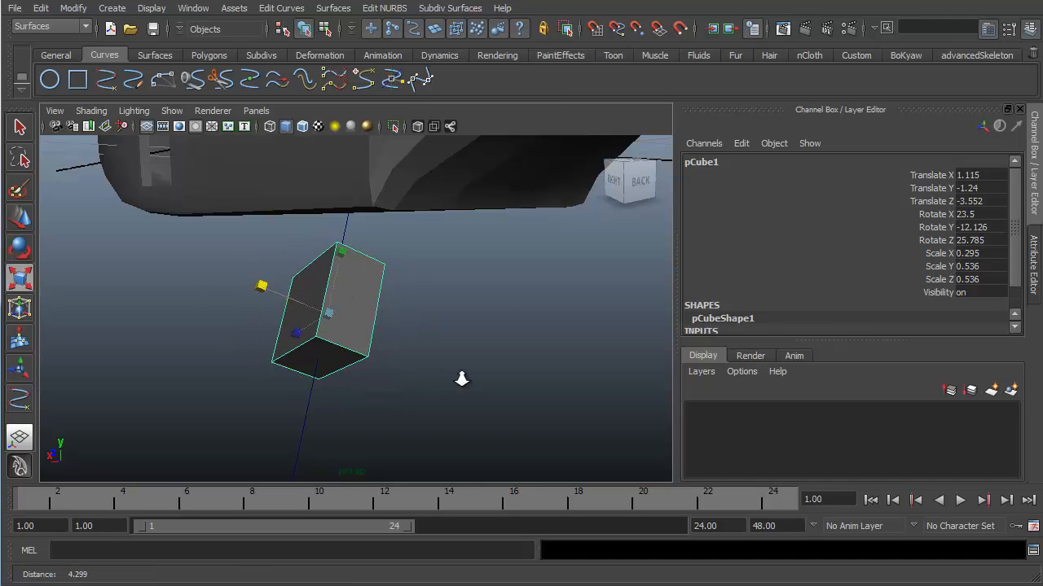
alt+drag(461, 379, 452, 298)
Stretch both ends of the cube along the guide curve so it spans from the fuselage down to the float.
right_drag(449, 293, 444, 259)
click(442, 291)
key(w)
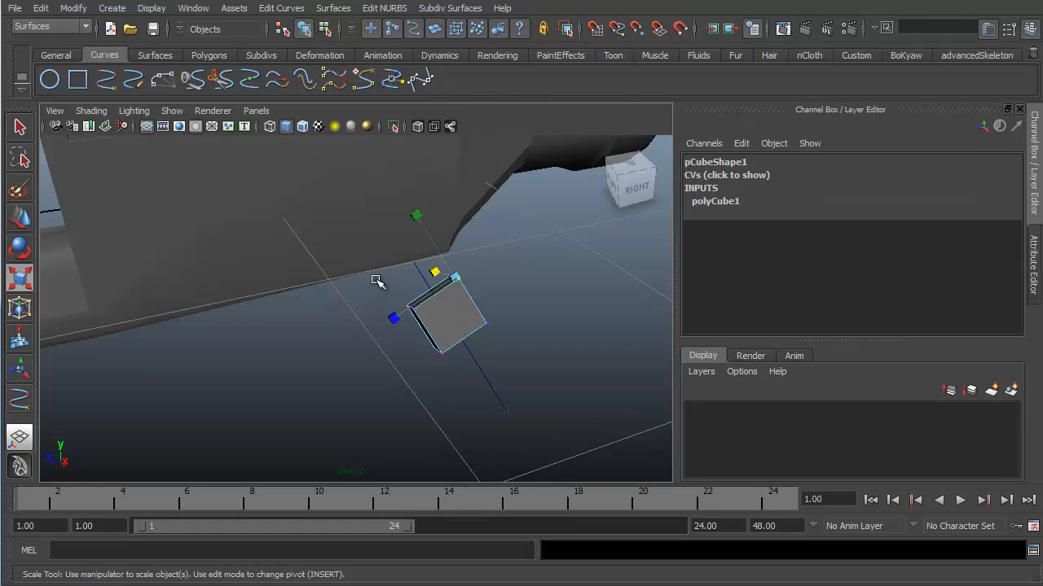
alt+drag(414, 285, 497, 288)
key(space)
drag(470, 397, 535, 400)
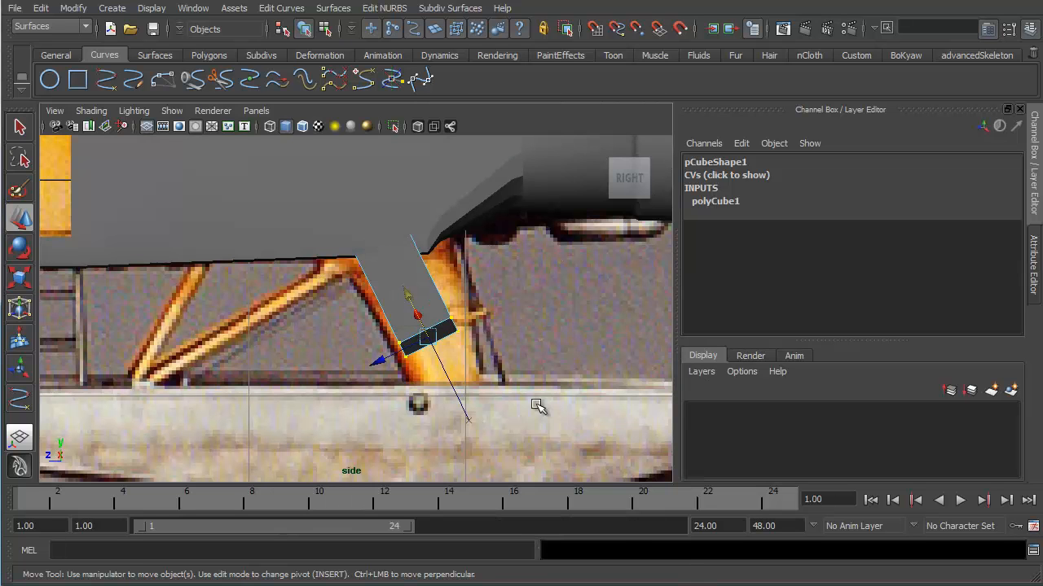
alt+middle_drag(517, 396, 510, 374)
drag(399, 268, 493, 296)
key(space)
alt+middle_drag(494, 296, 494, 313)
key(4)
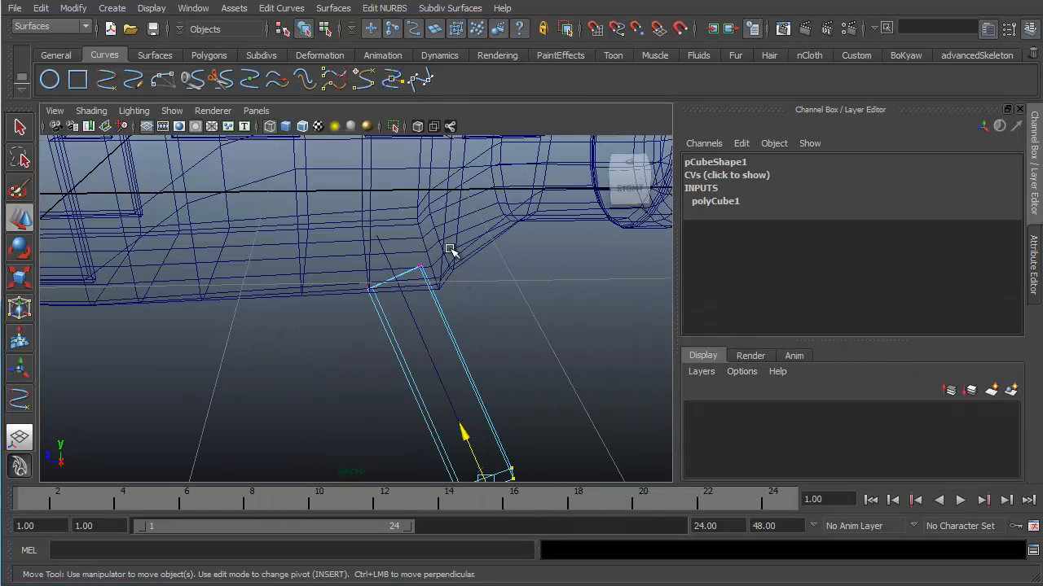
In the side view, spread the front and rear top vertices to match the strut's outline and raise the top end into the fuselage.
alt+drag(407, 296, 477, 307)
key(space)
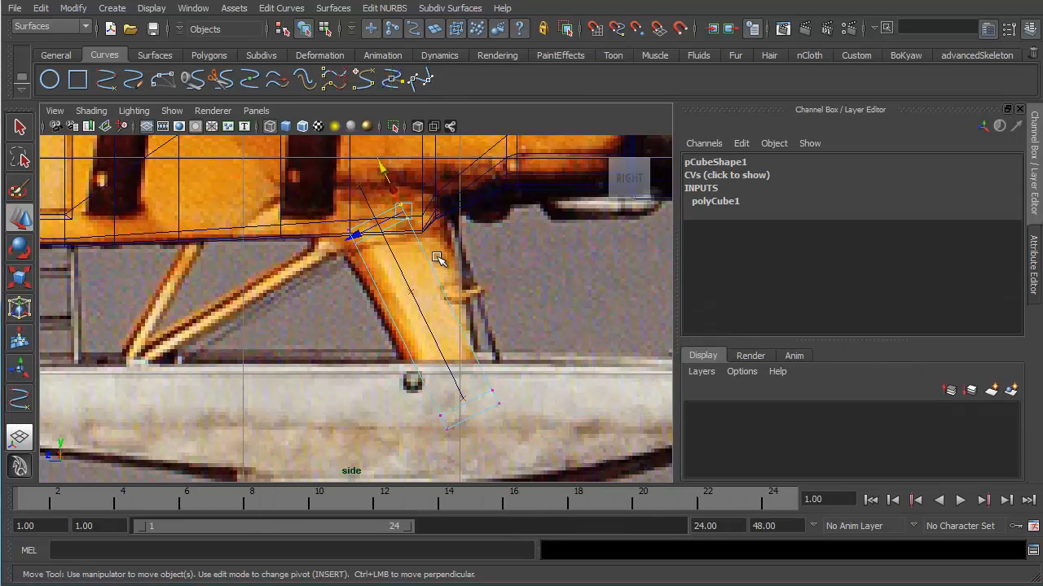
alt+middle_drag(437, 258, 405, 273)
drag(355, 269, 400, 263)
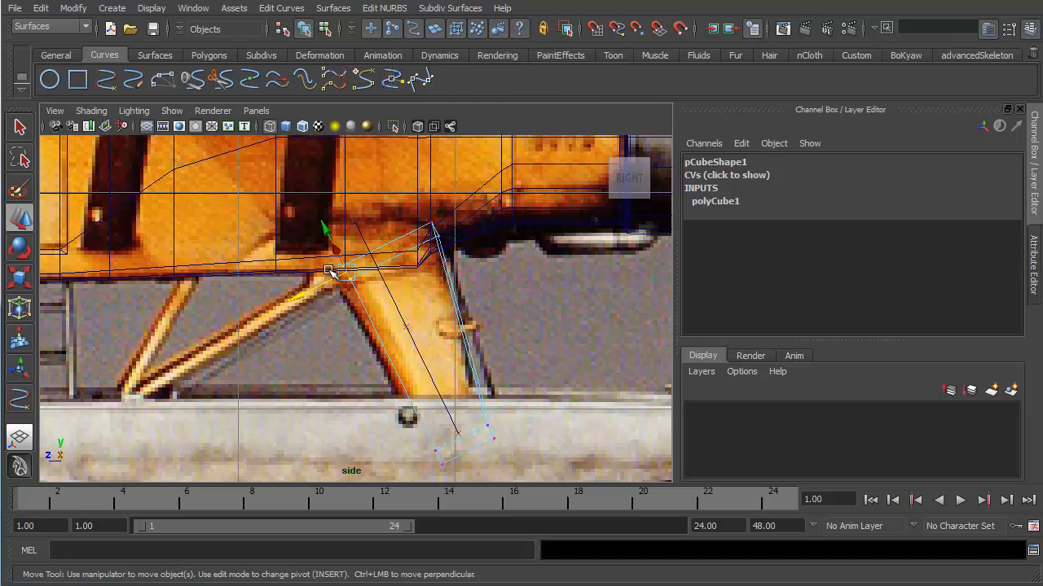
drag(332, 272, 316, 288)
drag(480, 192, 287, 311)
drag(366, 215, 357, 195)
In the perspective view, shift the outer vertices at the strut's top end sideways to thicken the top.
key(space)
mouse_move(417, 259)
mouse_down()
mouse_move(435, 236)
mouse_move(475, 328)
mouse_move(428, 318)
mouse_move(482, 314)
mouse_move(516, 340)
mouse_move(535, 302)
mouse_move(469, 320)
mouse_move(477, 293)
mouse_move(470, 314)
mouse_move(419, 280)
mouse_move(407, 245)
mouse_move(399, 254)
mouse_up()
key(5)
key(4)
drag(329, 269, 398, 235)
alt+drag(397, 242, 389, 256)
key(5)
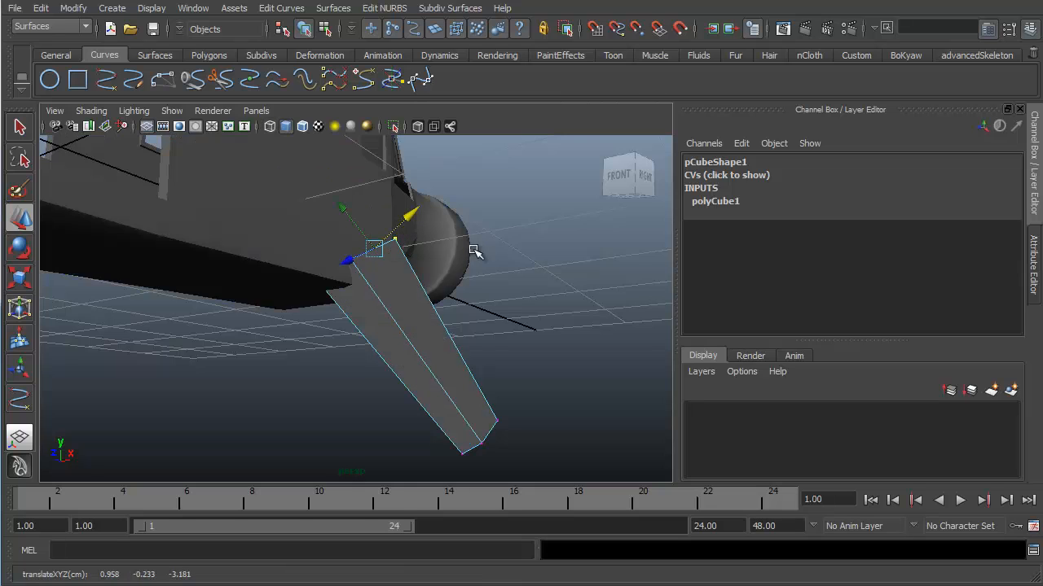
Examine the tapered strut against the reference image in the side view and around the fuselage in perspective.
mouse_move(475, 251)
alt+mouse_down()
mouse_move(382, 296)
mouse_move(431, 276)
alt+mouse_up()
key(space)
drag(431, 276, 497, 290)
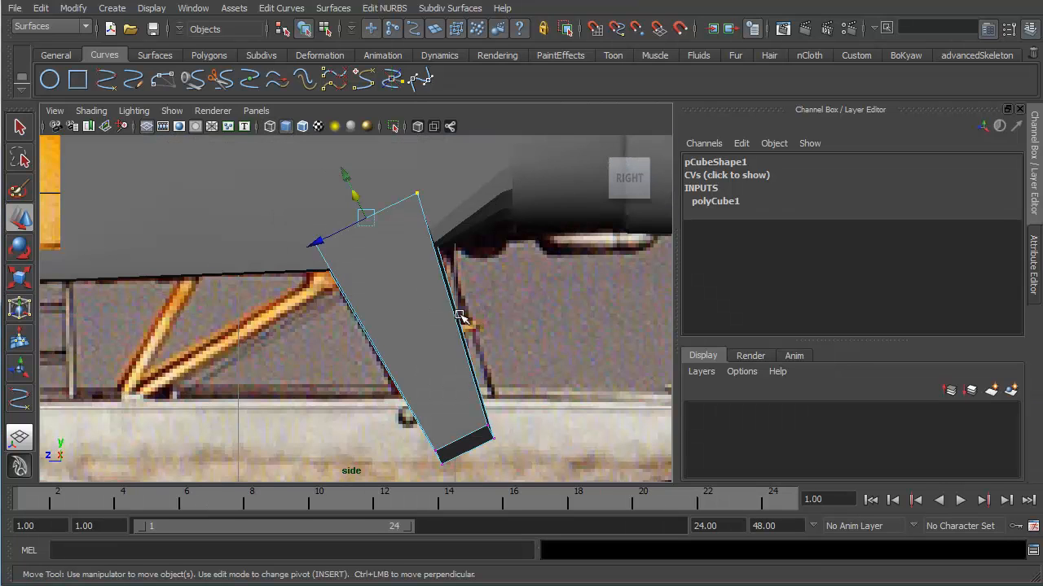
scroll(469, 326, up, 1)
alt+middle_drag(453, 297, 453, 339)
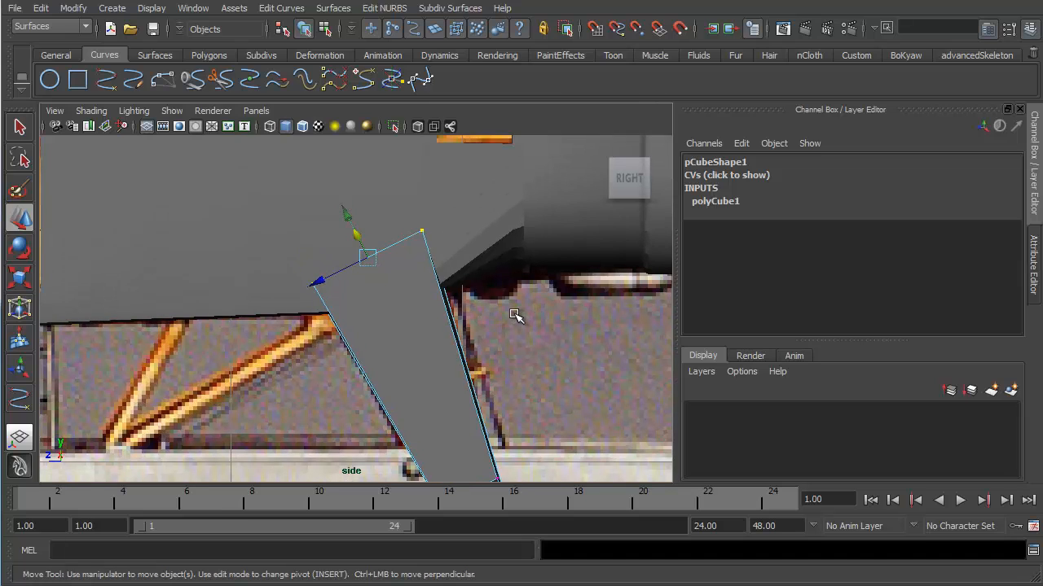
key(4)
alt+middle_drag(503, 318, 531, 242)
key(space)
drag(511, 303, 514, 236)
alt+drag(547, 275, 447, 279)
Insert a lengthwise edge loop through the middle of the strut's narrow front and rear sides.
right_drag(445, 274, 494, 257)
drag(475, 269, 443, 283)
shift+right_click(442, 283)
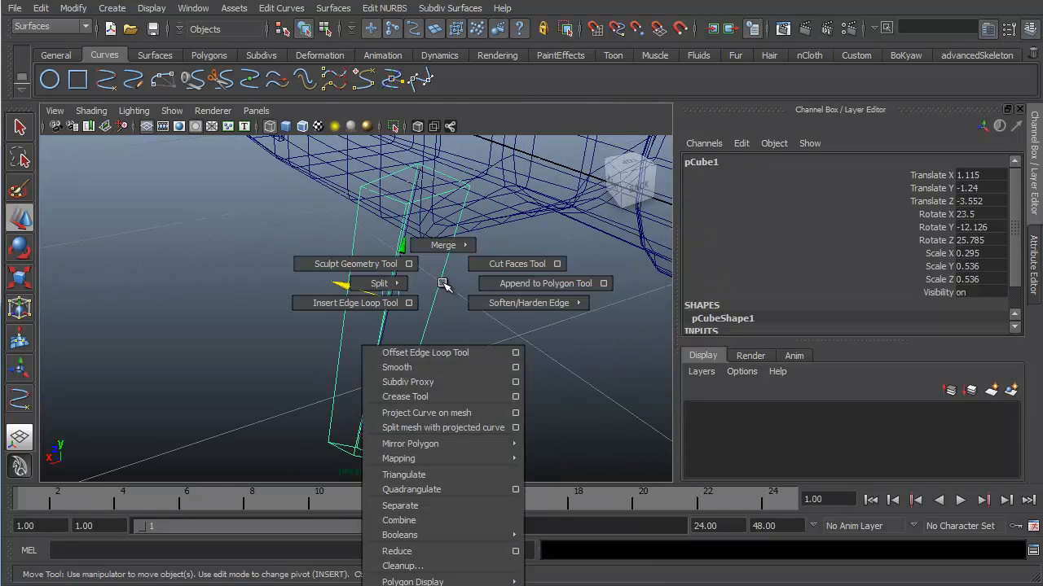
click(368, 302)
alt+drag(489, 216, 428, 289)
key(w)
Move the lengthwise corner edges at the strut's front and rear inward to form tapered leading and trailing edges.
alt+drag(284, 310, 314, 303)
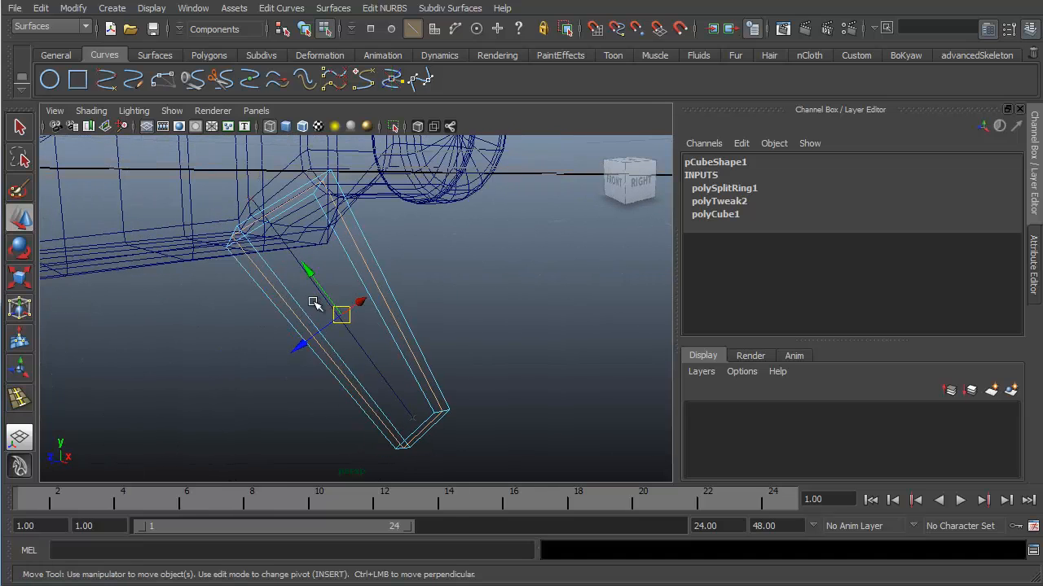
click(297, 302)
shift+click(272, 305)
drag(284, 362, 286, 362)
alt+drag(400, 284, 359, 309)
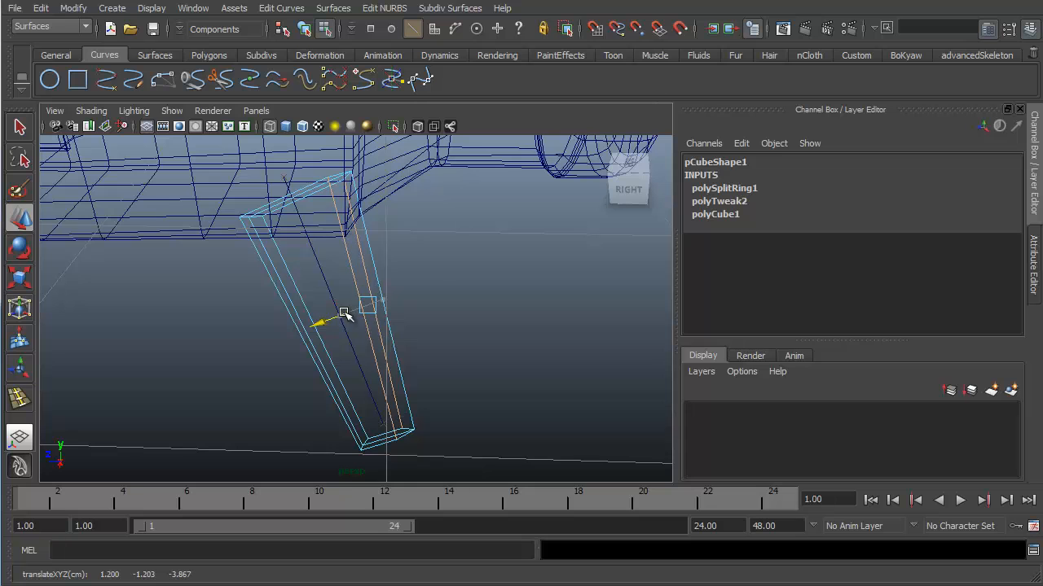
key(5)
alt+drag(454, 303, 389, 325)
Insert a second lengthwise edge loop down the middle of the strut's broad side faces.
key(F8)
alt+drag(418, 284, 344, 287)
shift+right_drag(294, 277, 230, 296)
click(279, 271)
click(411, 394)
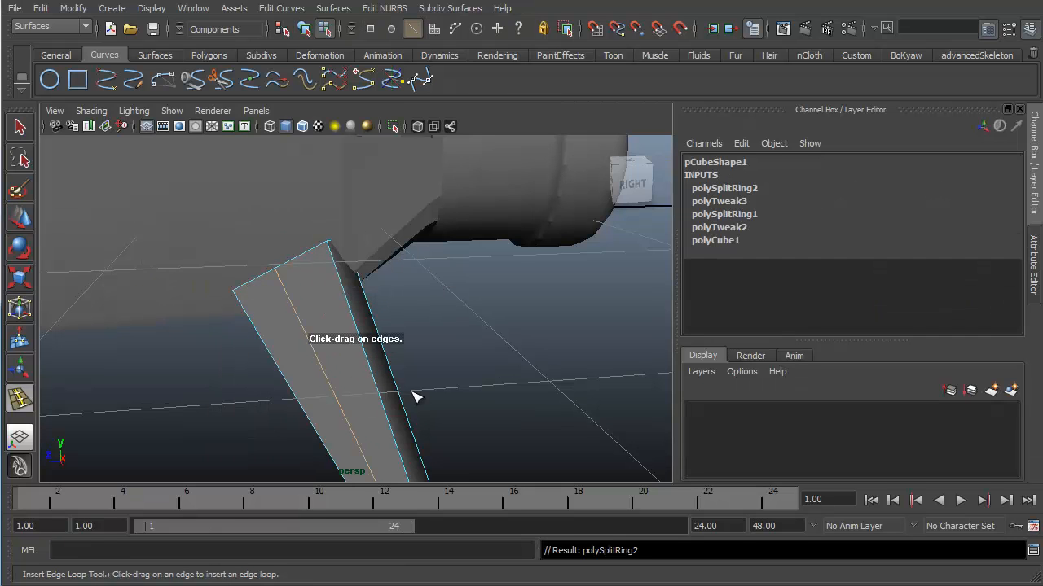
alt+drag(419, 396, 443, 302)
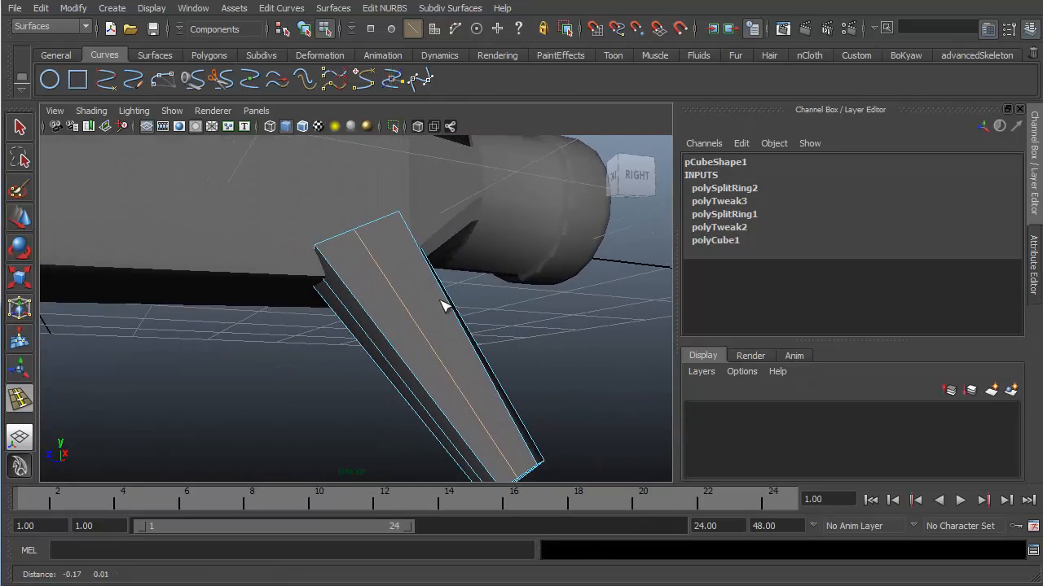
Adjust the vertices at the top of the strut's leading edge and compare the shape with the side reference.
key(w)
key(4)
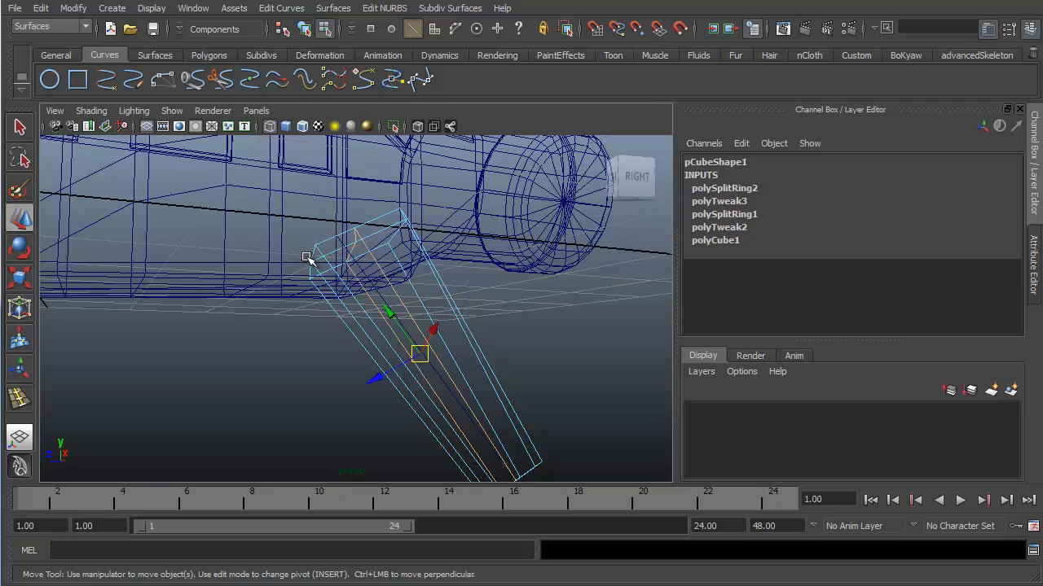
right_drag(311, 264, 244, 265)
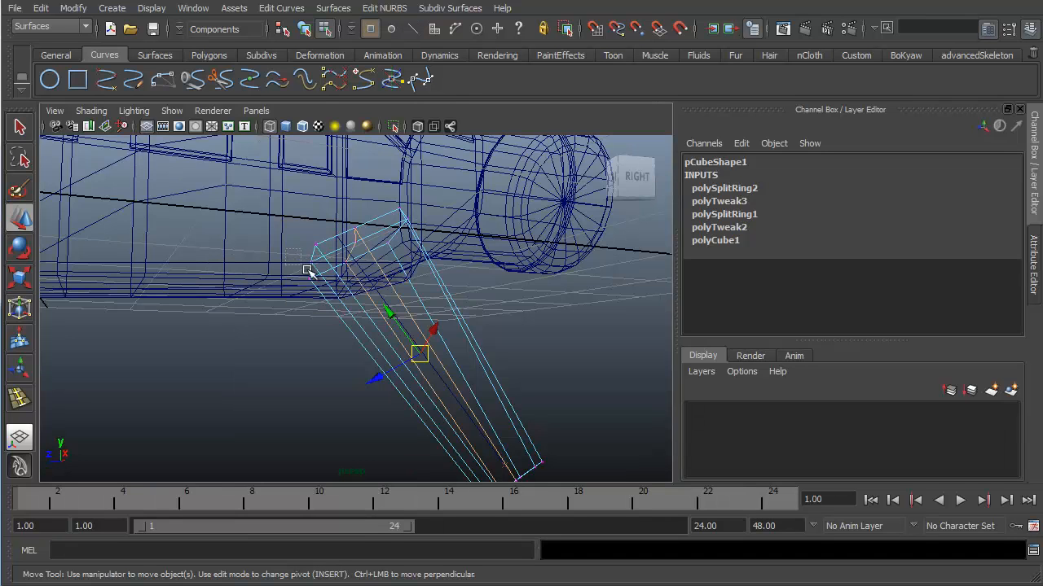
click(309, 264)
mouse_move(298, 272)
alt+mouse_down()
mouse_move(333, 289)
mouse_move(448, 304)
mouse_move(402, 318)
alt+mouse_up()
key(5)
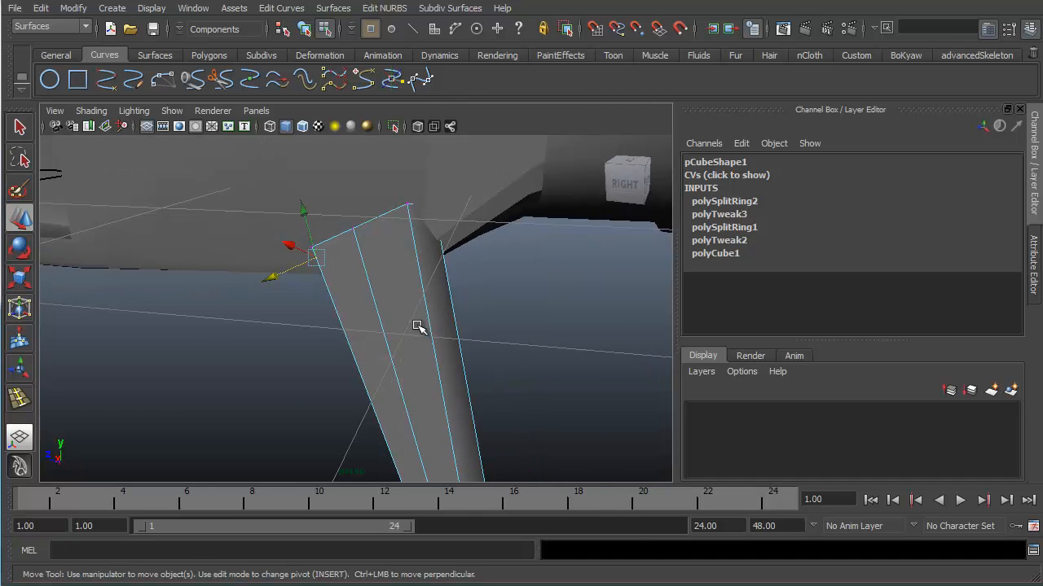
key(space)
key(space)
alt+middle_drag(462, 360, 438, 363)
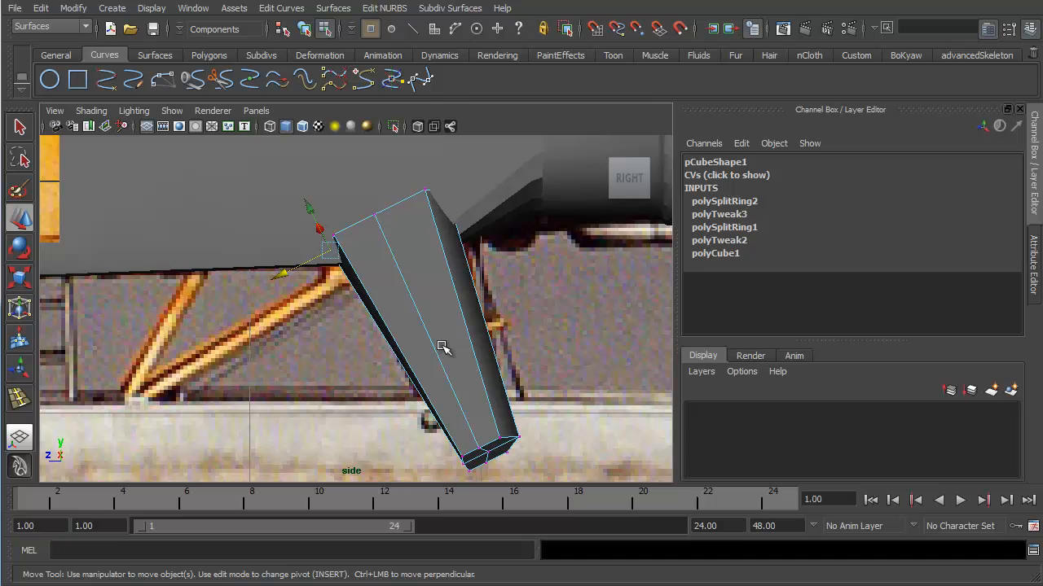
Use the Cut Faces Tool to slice the strut diagonally just below the fuselage underside in the side view.
key(4)
alt+middle_drag(433, 257, 438, 277)
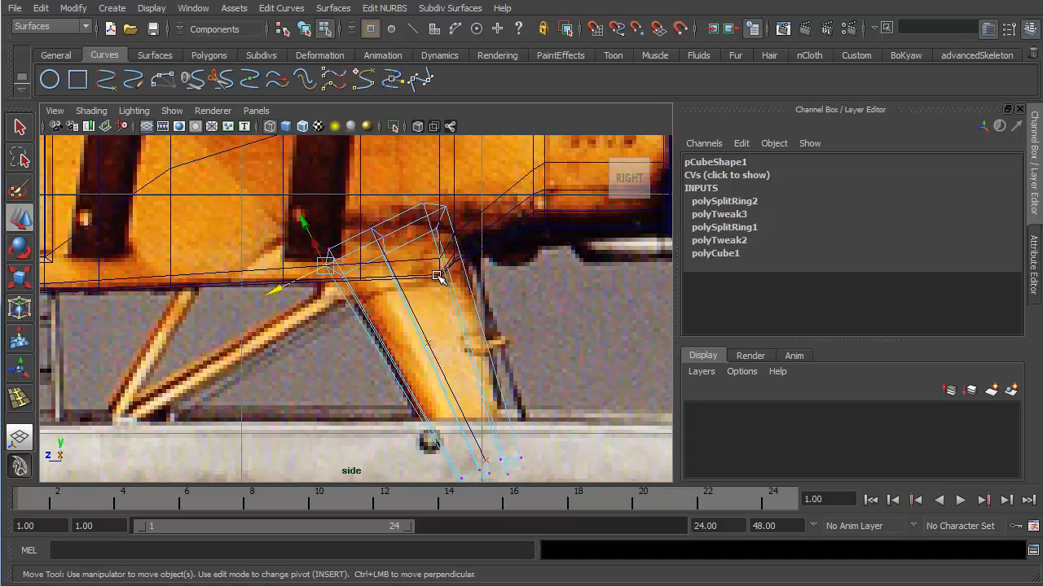
right_drag(453, 287, 466, 284)
shift+right_click(473, 296)
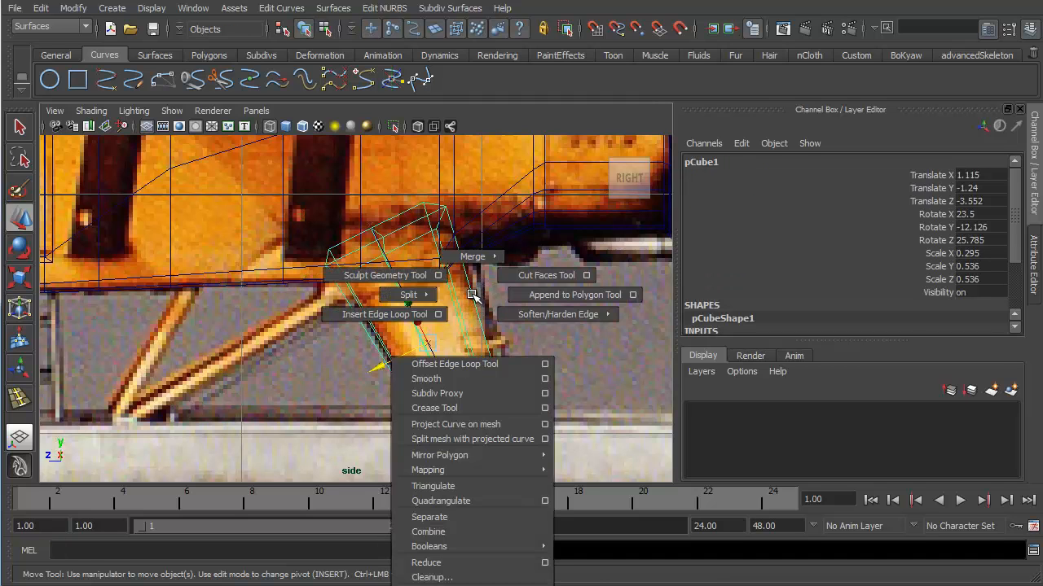
click(526, 275)
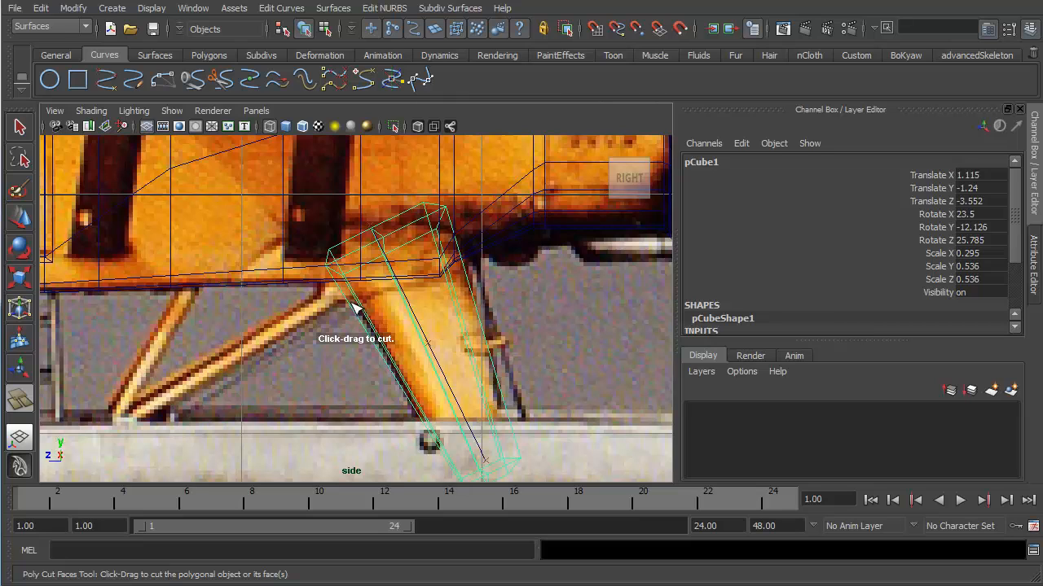
drag(355, 308, 437, 281)
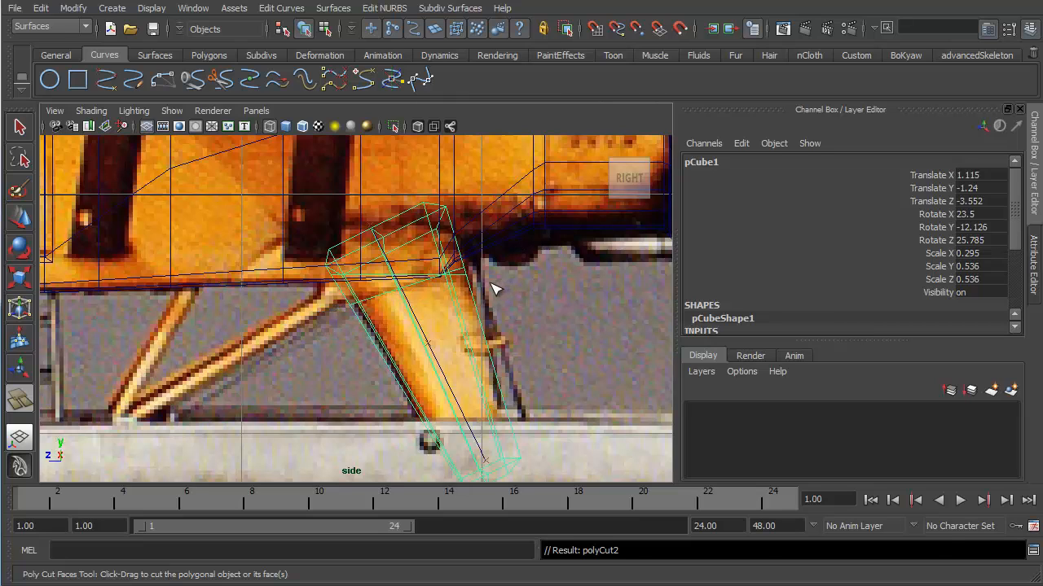
key(ctrl+z)
drag(355, 308, 480, 282)
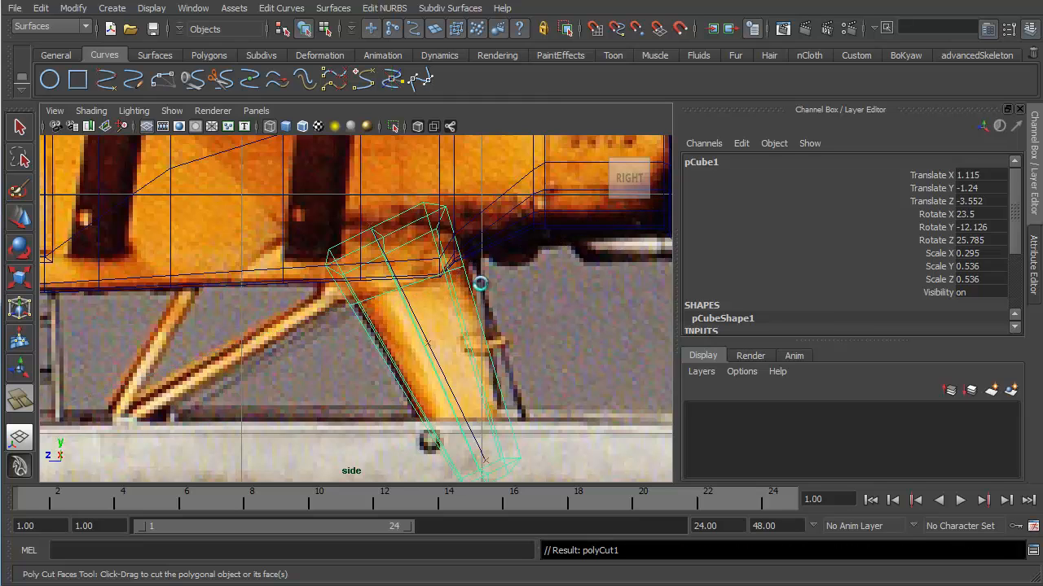
Delete the strut faces above the diagonal cut.
key(w)
right_drag(460, 311, 462, 347)
drag(303, 189, 448, 271)
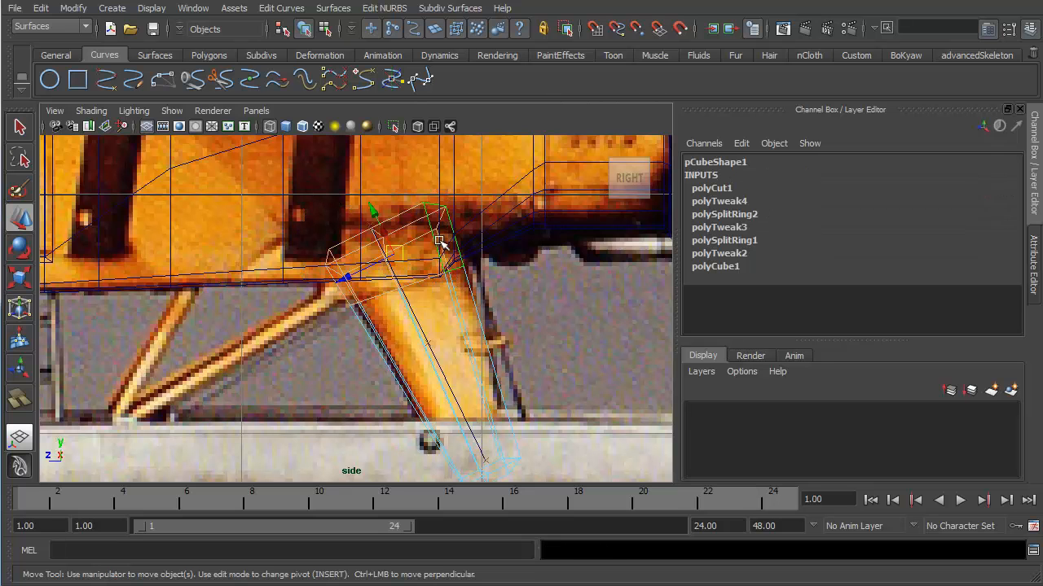
key(Delete)
Extrude the open border edges at the strut's top and move them up along the strut into the fuselage.
key(space)
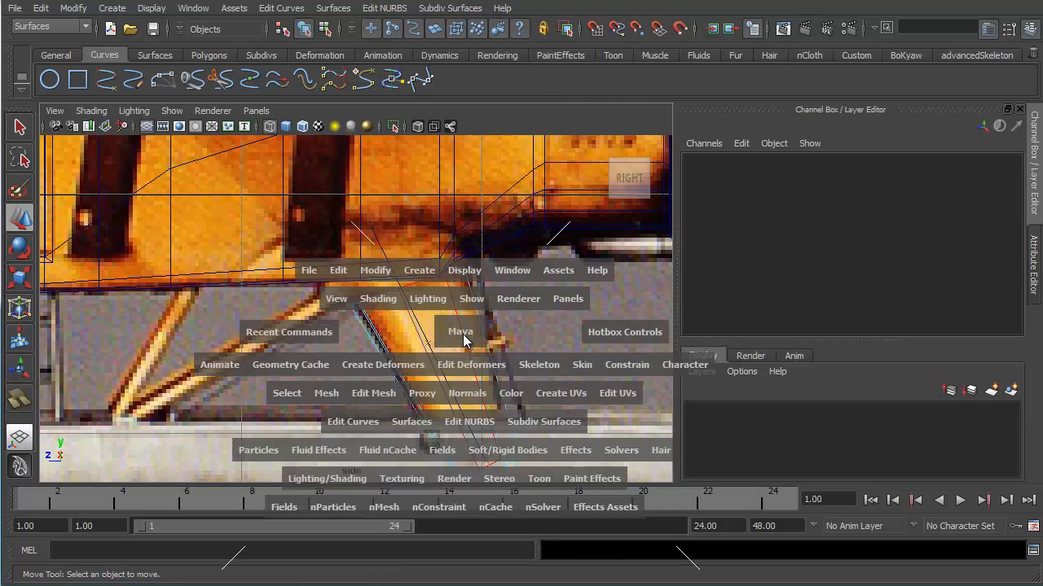
mouse_move(462, 334)
mouse_down()
mouse_move(472, 267)
mouse_move(474, 315)
mouse_move(486, 302)
mouse_move(461, 275)
mouse_up()
key(5)
right_drag(430, 259, 411, 222)
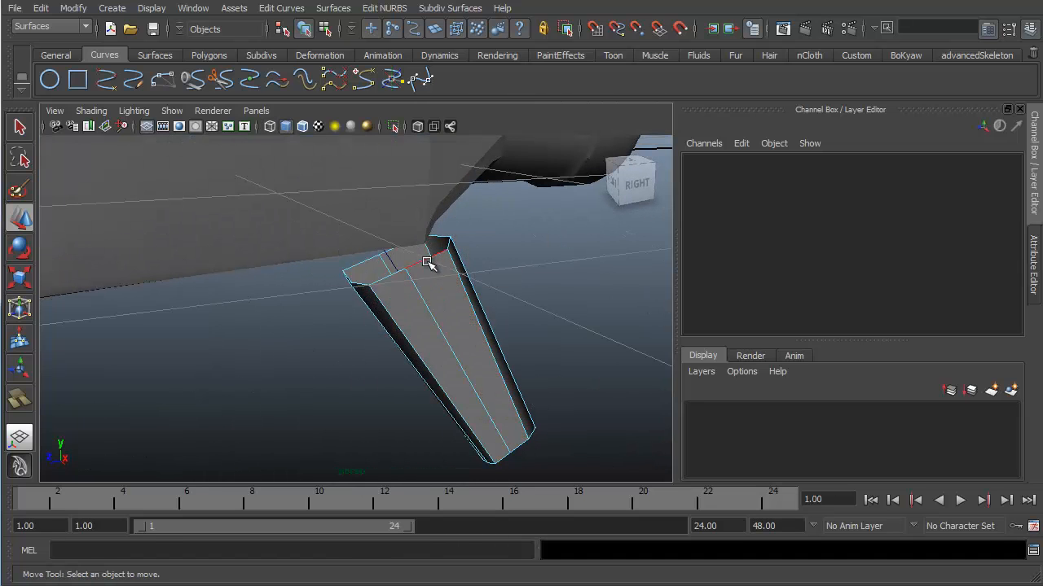
click(424, 259)
alt+drag(482, 249, 435, 269)
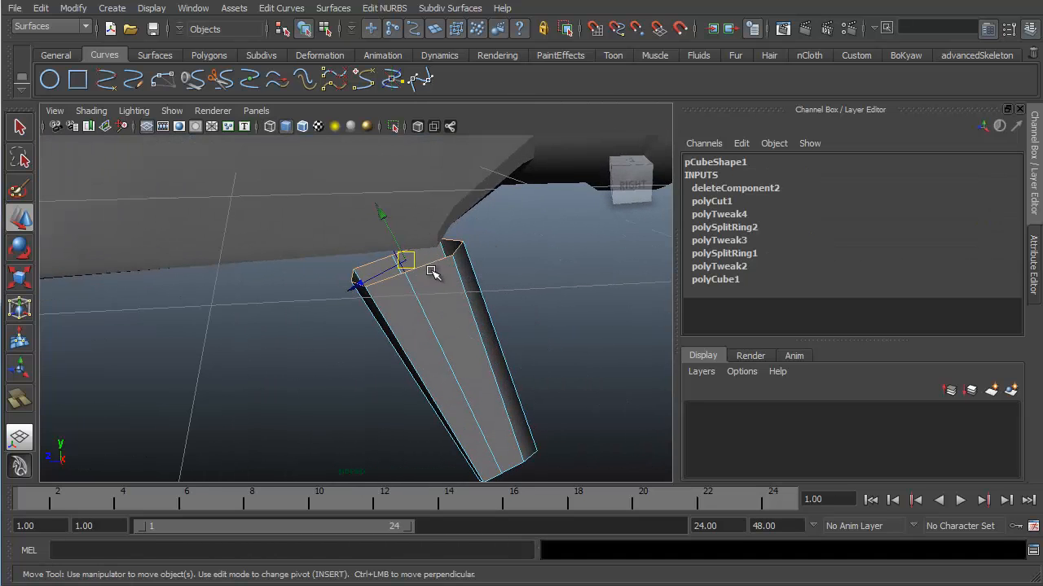
shift+right_drag(435, 269, 428, 304)
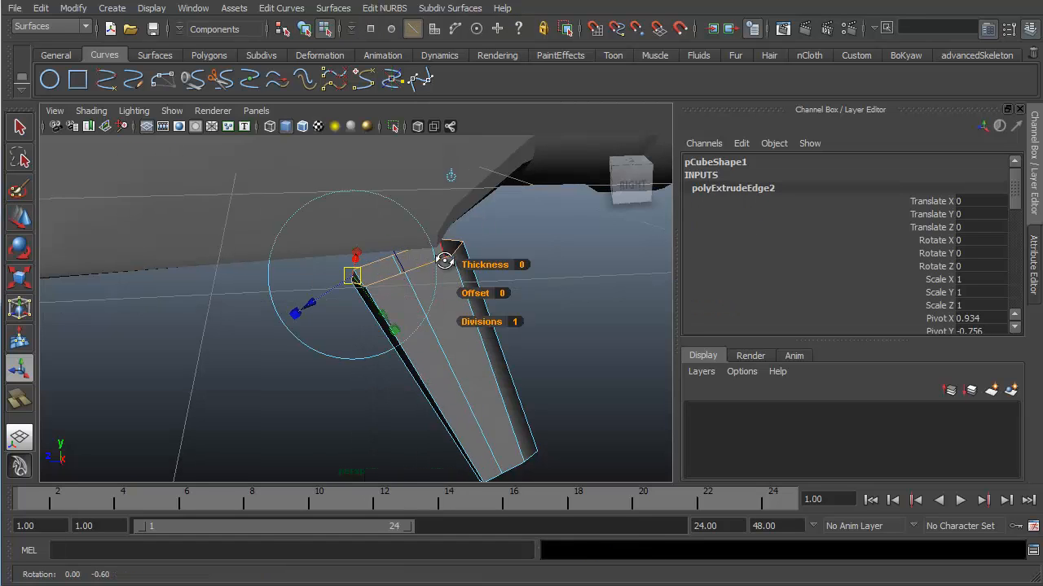
mouse_move(449, 255)
alt+mouse_down()
mouse_move(443, 249)
mouse_move(454, 272)
alt+mouse_up()
key(space)
key(w)
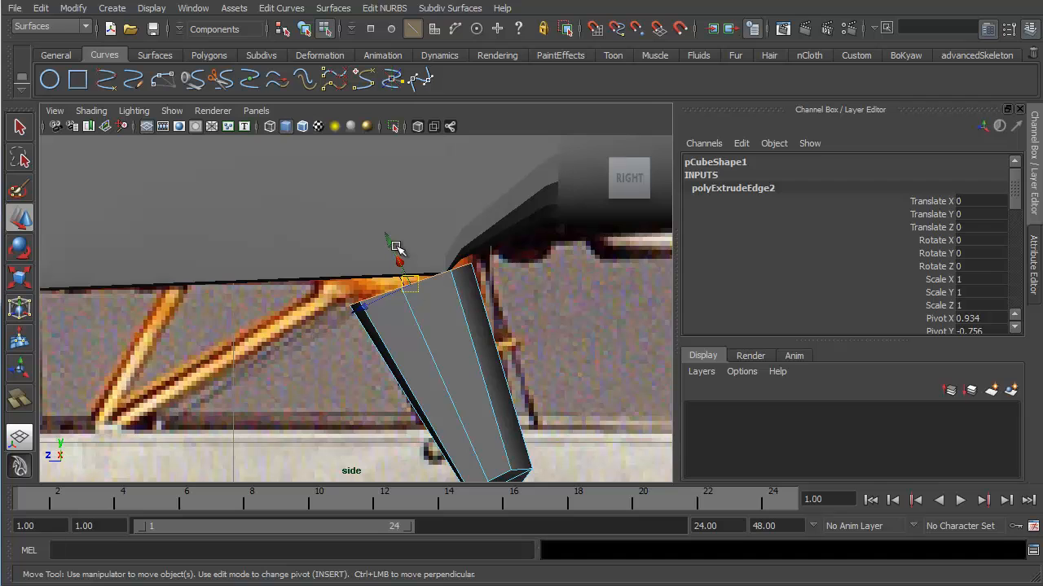
middle_drag(396, 247, 377, 213)
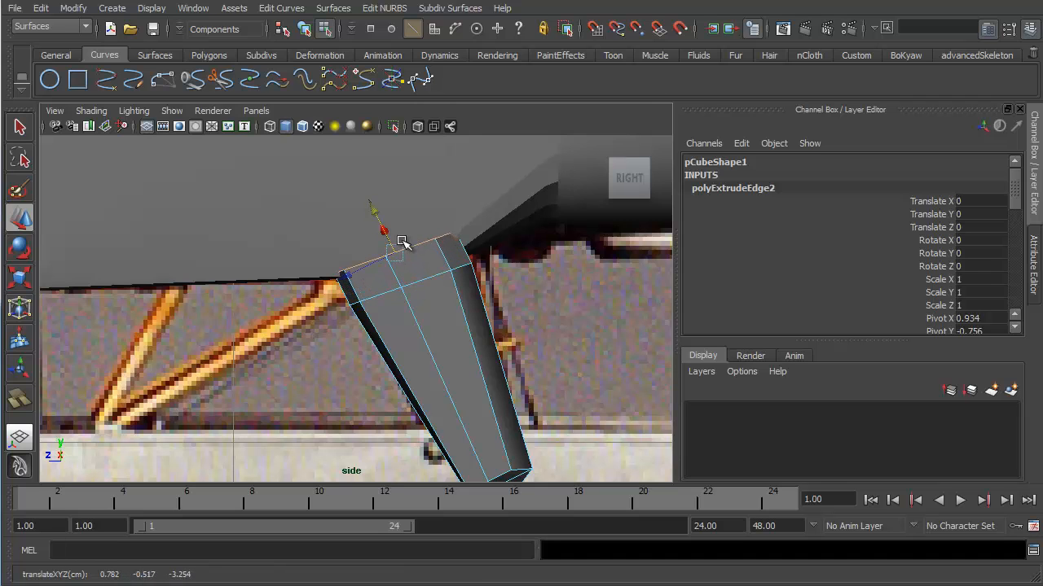
Scale the extruded top border up slightly in all directions.
key(4)
scroll(390, 242, up, 1)
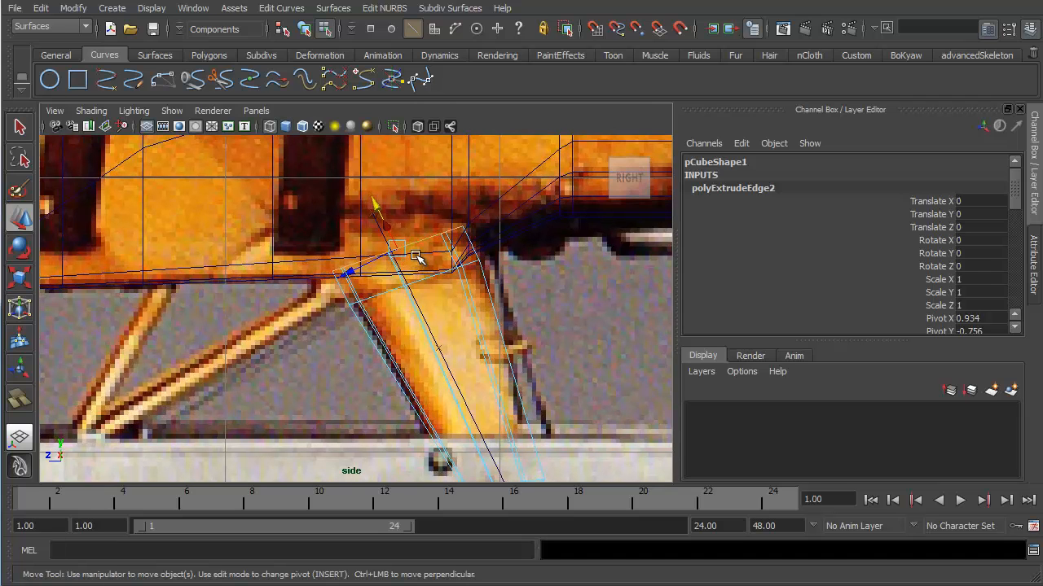
key(r)
drag(399, 247, 409, 246)
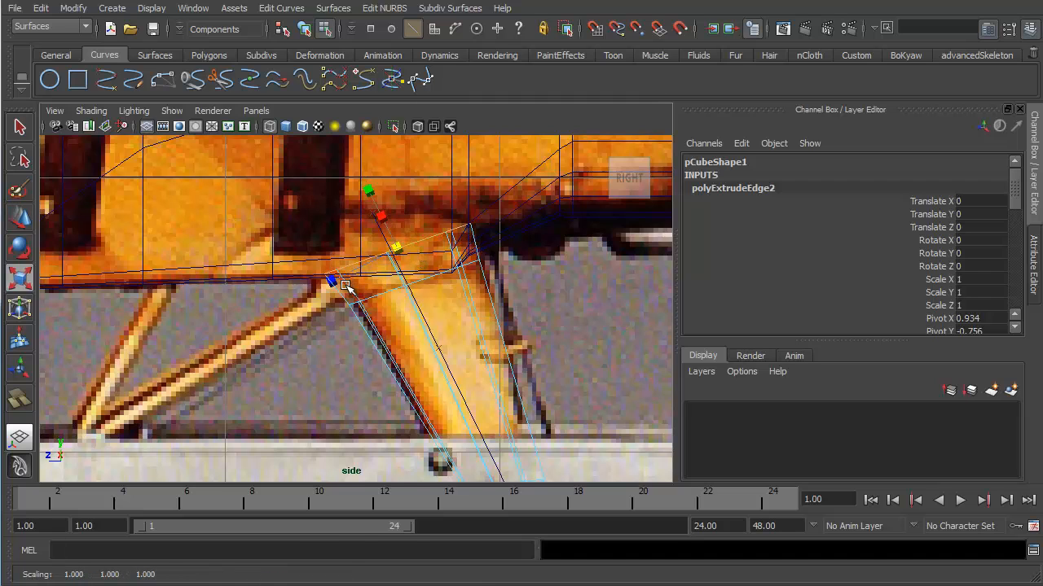
Pull the front vertices of the extruded top border far forward along the fuselage underside to flare the joint.
right_drag(347, 285, 326, 286)
click(340, 285)
key(w)
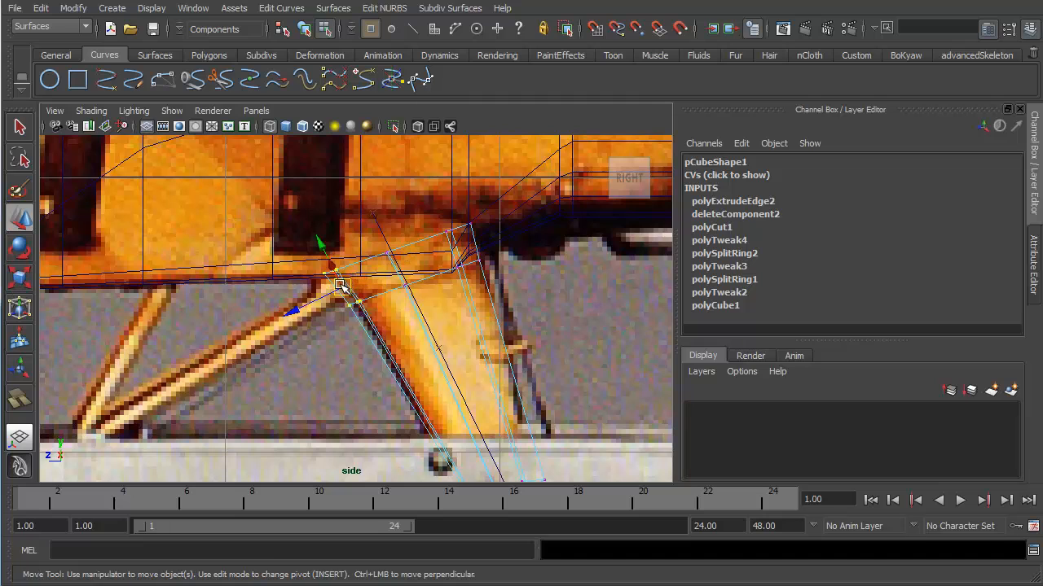
drag(335, 284, 253, 253)
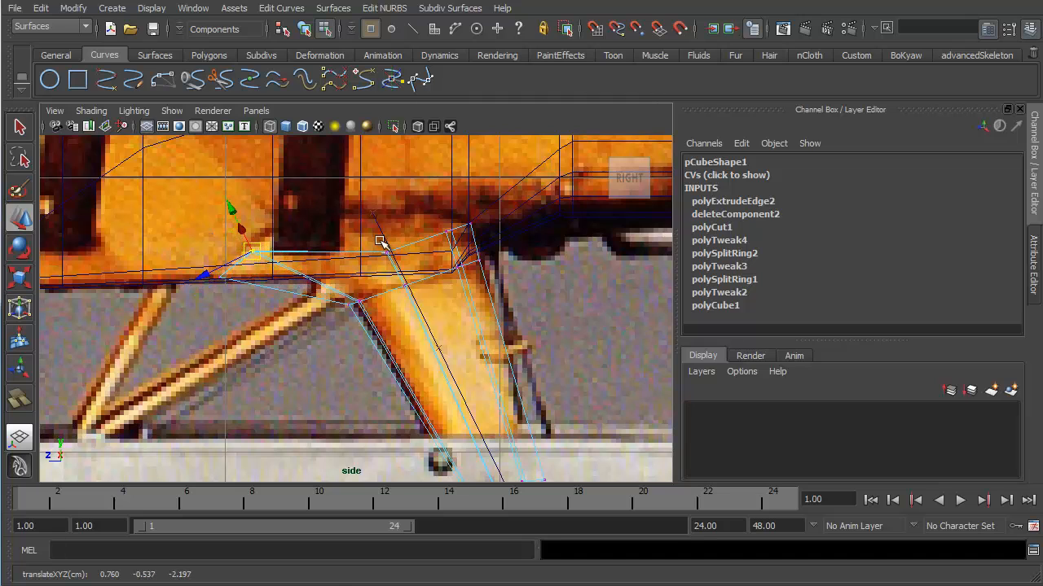
Raise the middle and rear vertices of the extruded top border further into the fuselage.
mouse_move(383, 236)
mouse_down()
mouse_move(363, 230)
mouse_move(373, 218)
mouse_up()
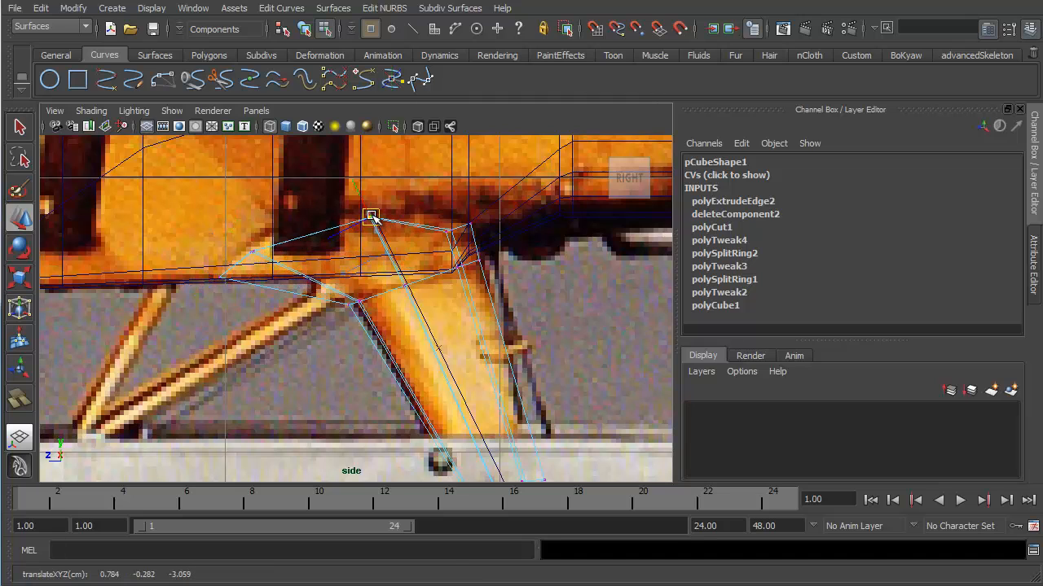
click(448, 228)
drag(454, 234, 444, 221)
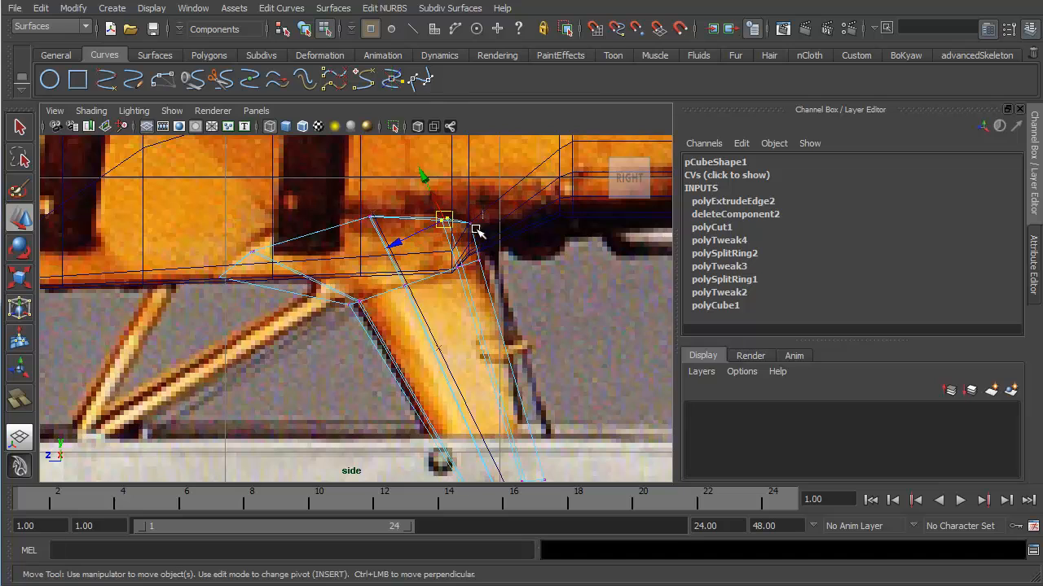
Fine-tune the rear, middle and front vertices of the strut's extruded top border against the reference in the side view.
click(474, 227)
mouse_move(363, 197)
mouse_down()
mouse_move(390, 232)
mouse_move(369, 216)
mouse_up()
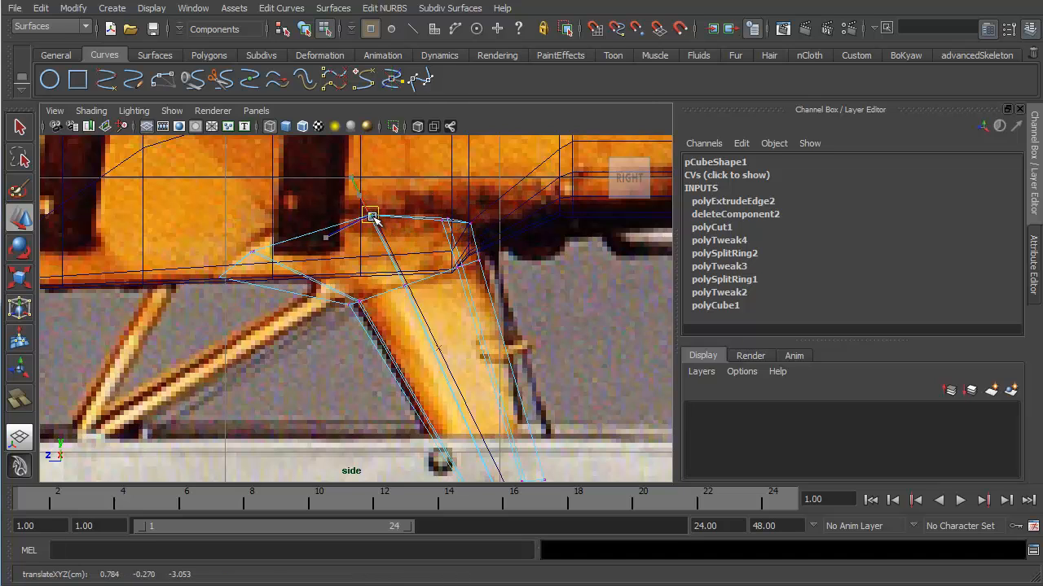
mouse_move(241, 233)
mouse_down()
mouse_move(278, 259)
mouse_move(251, 235)
mouse_up()
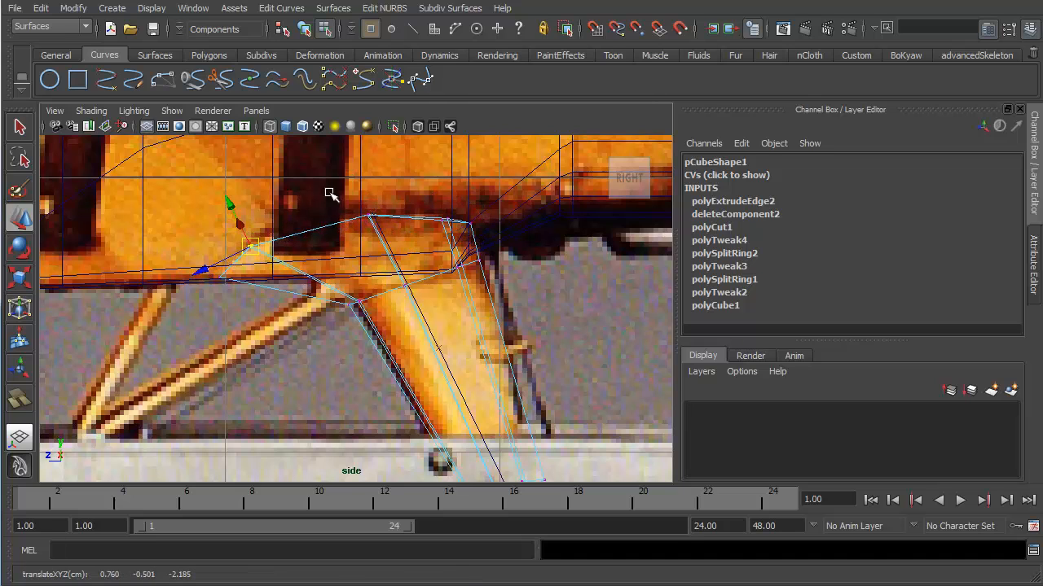
click(372, 217)
drag(372, 217, 374, 219)
Move the middle inner vertex of the top border down and sideways to fit the fuselage underside.
key(space)
key(space)
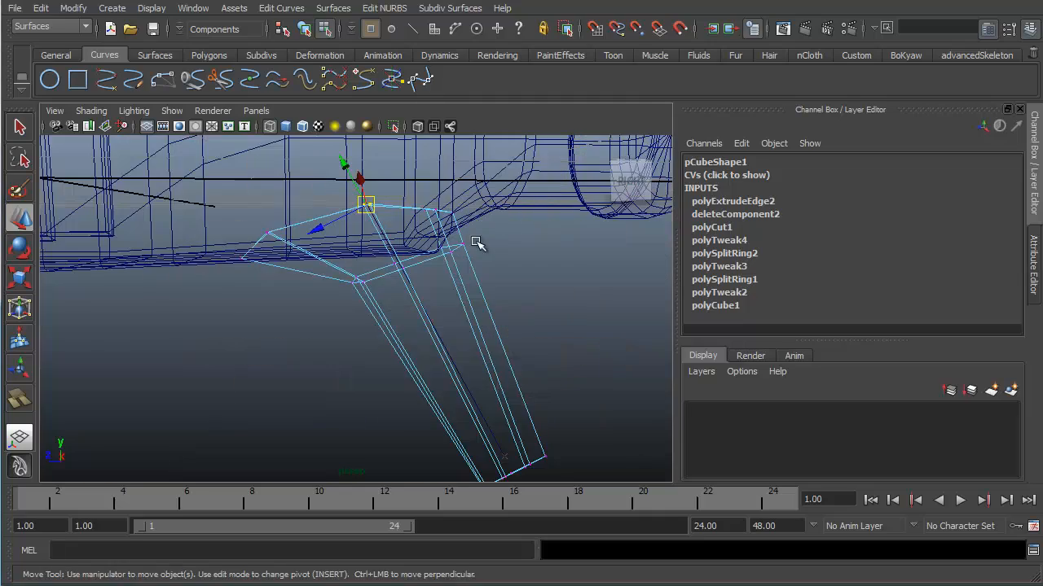
mouse_move(479, 241)
alt+mouse_down()
mouse_move(505, 269)
mouse_move(497, 278)
alt+mouse_up()
key(5)
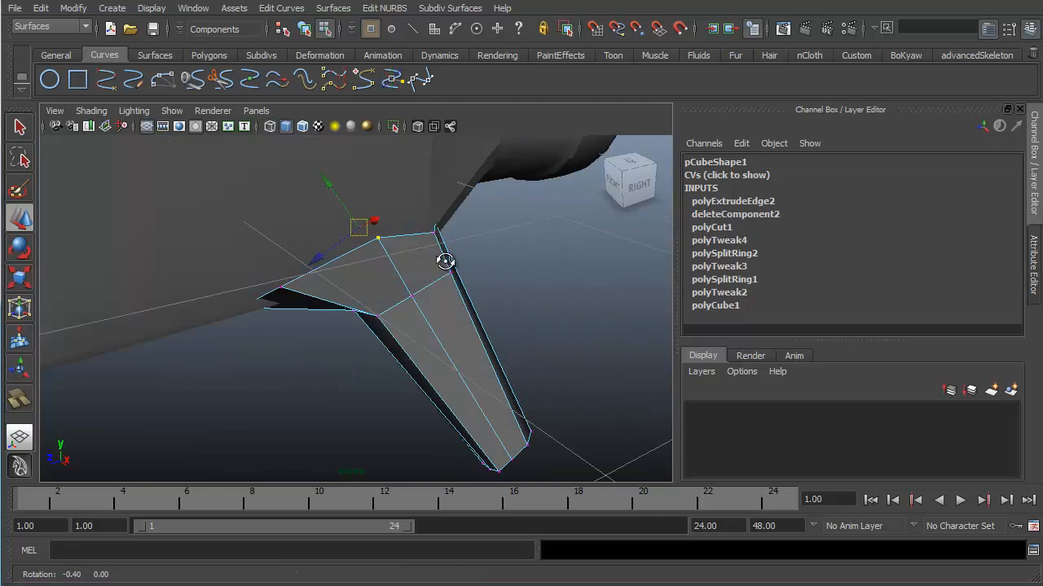
mouse_move(442, 259)
alt+mouse_down()
mouse_move(482, 289)
mouse_move(402, 301)
mouse_move(442, 237)
mouse_move(473, 217)
mouse_move(468, 230)
mouse_move(377, 272)
mouse_move(354, 271)
mouse_move(323, 228)
alt+mouse_up()
key(4)
mouse_move(322, 228)
alt+mouse_down()
mouse_move(304, 233)
mouse_move(328, 238)
alt+mouse_up()
key(5)
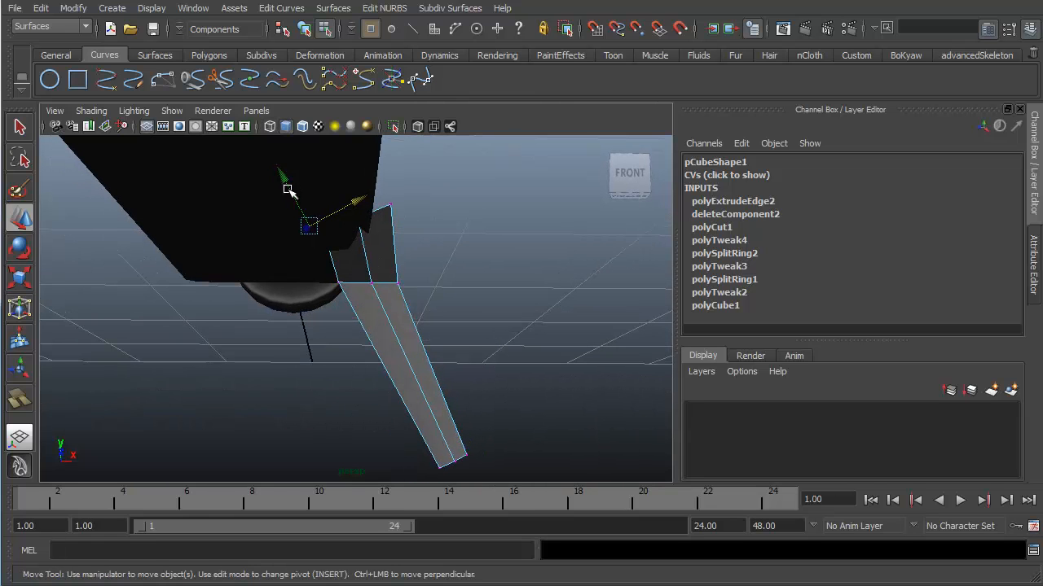
drag(289, 192, 289, 194)
alt+drag(287, 233, 329, 225)
alt+right_drag(329, 228, 347, 265)
drag(279, 194, 279, 196)
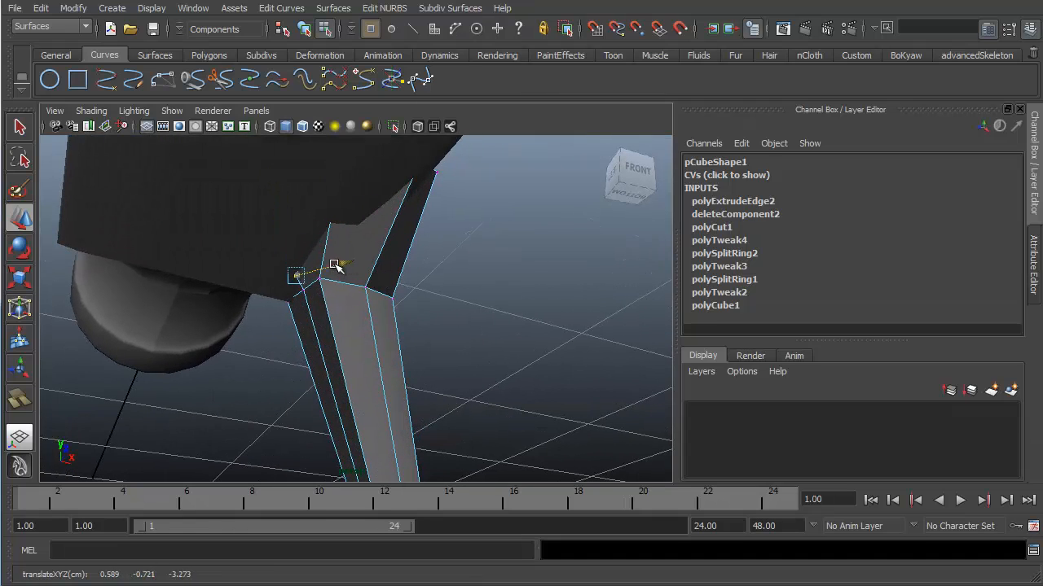
Lower the front inner vertex of the top border and shift it inward beneath the fuselage.
alt+drag(342, 229, 337, 245)
key(4)
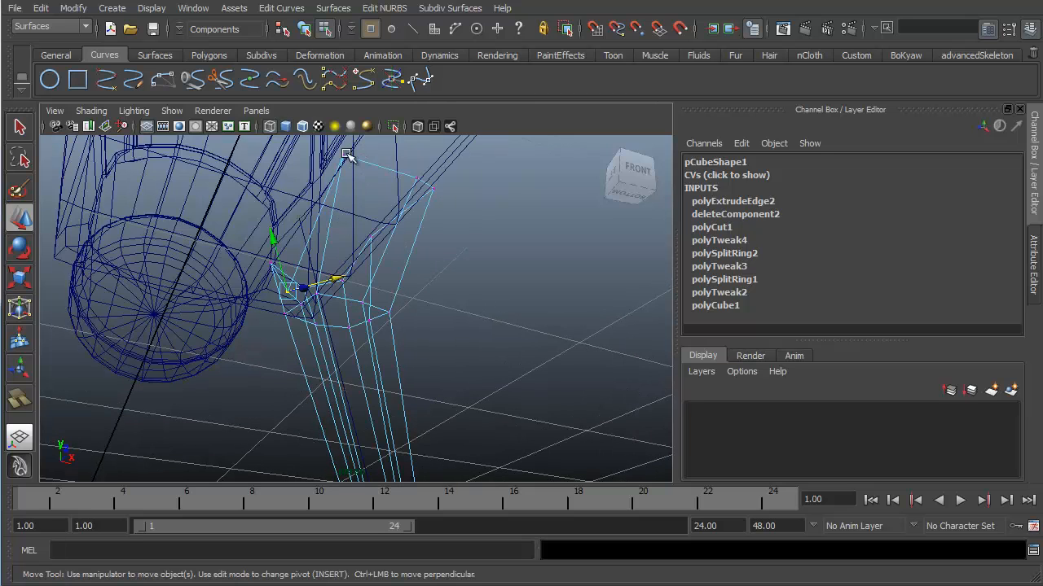
alt+drag(361, 198, 338, 249)
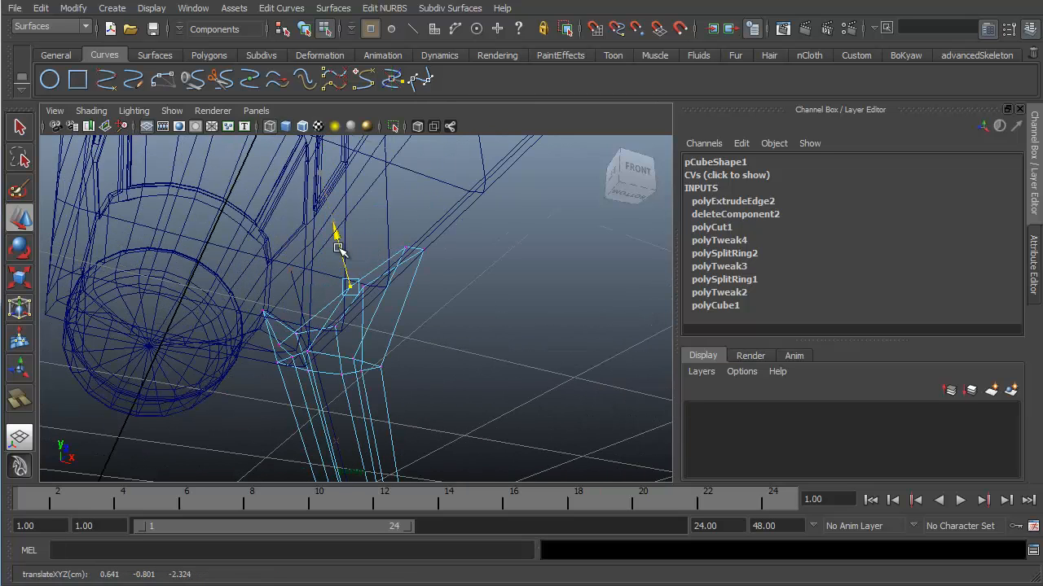
key(5)
drag(392, 275, 327, 252)
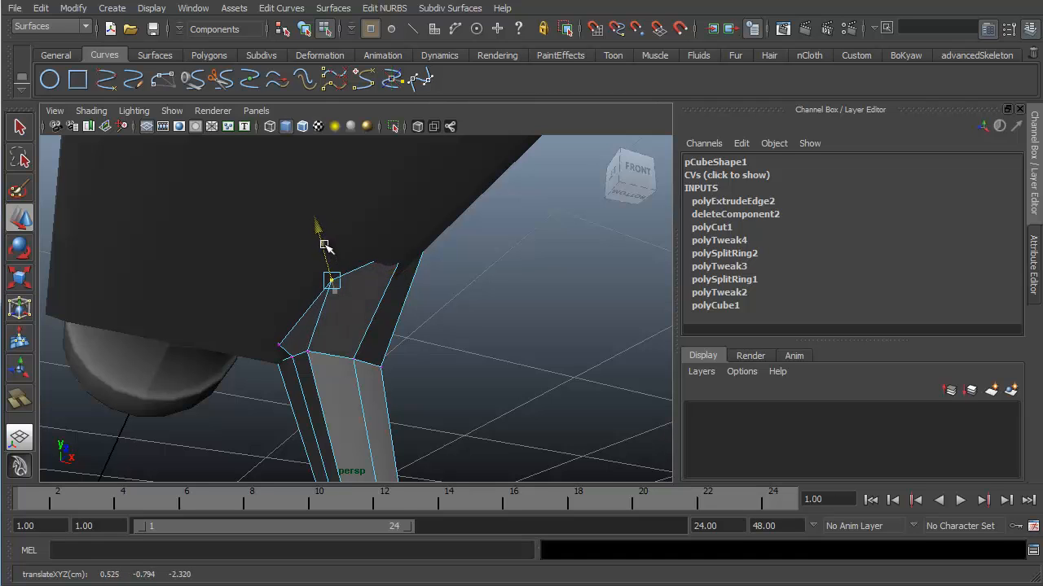
Lower the rear inner vertex of the top border and shift it inward along the fuselage underside.
alt+drag(284, 286, 336, 335)
key(4)
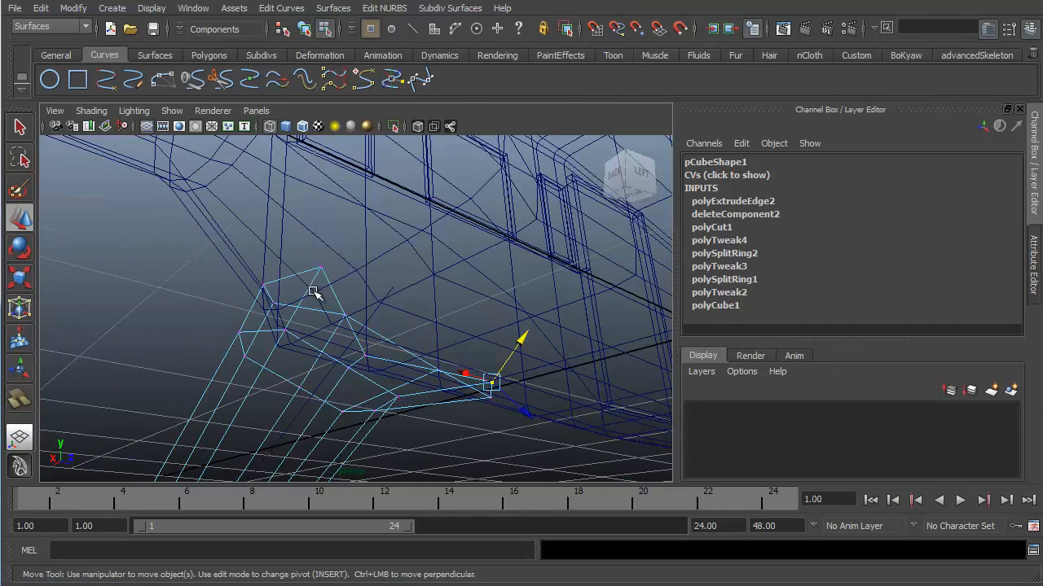
drag(350, 244, 331, 264)
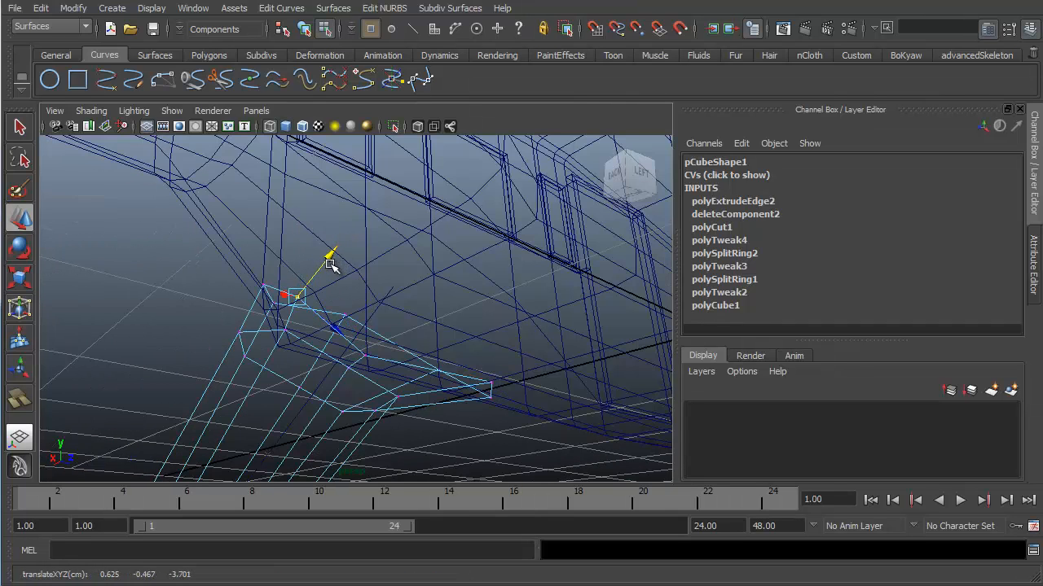
key(5)
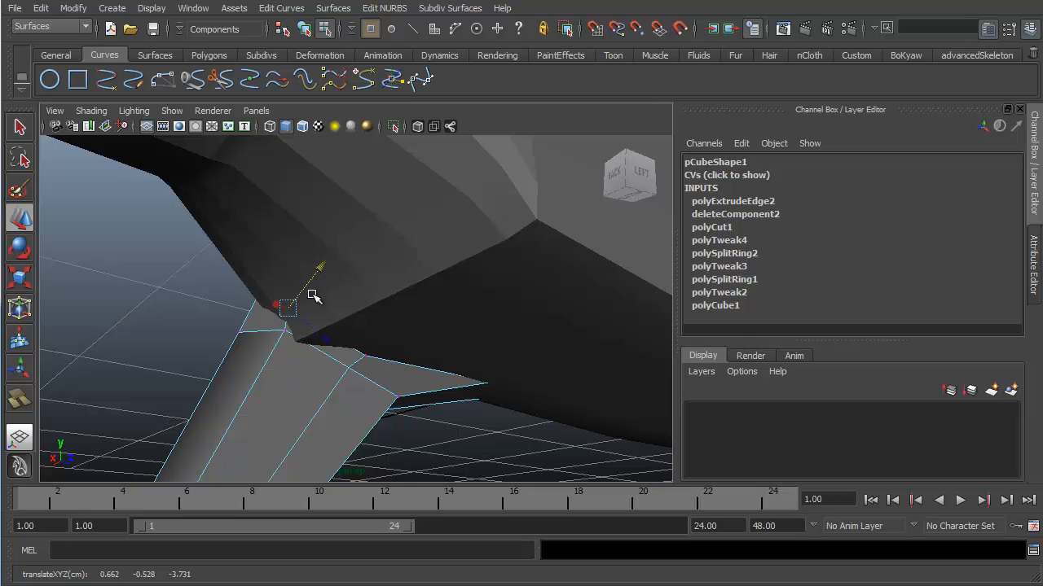
alt+drag(304, 315, 306, 317)
middle_drag(282, 305, 293, 319)
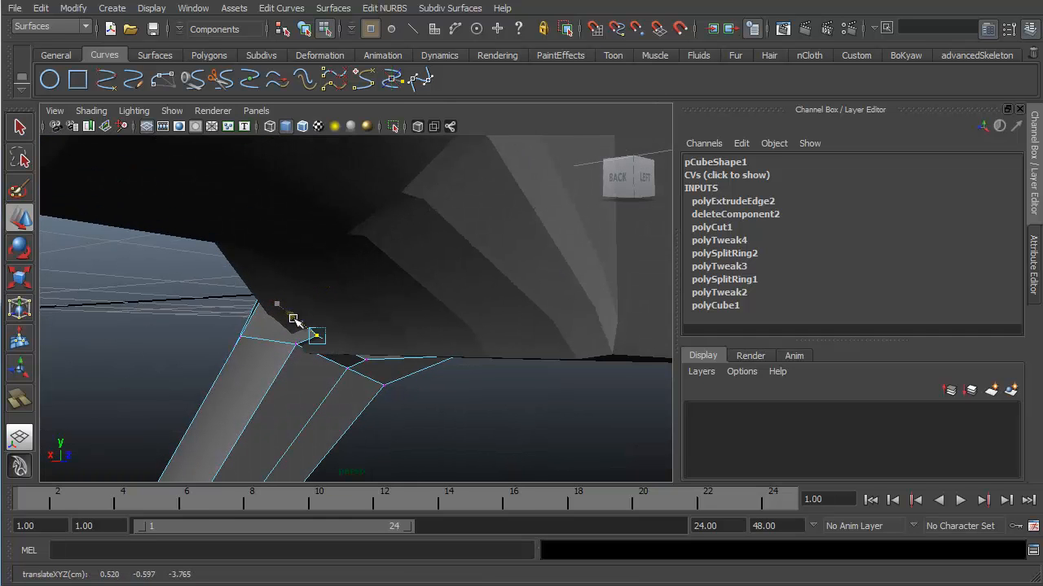
Adjust the rear outer vertices of the top border so that they follow the fuselage side.
mouse_move(296, 320)
alt+mouse_down()
mouse_move(329, 285)
mouse_move(377, 298)
mouse_move(383, 320)
mouse_move(413, 287)
mouse_move(430, 287)
mouse_move(410, 287)
alt+mouse_up()
click(423, 284)
key(4)
click(412, 284)
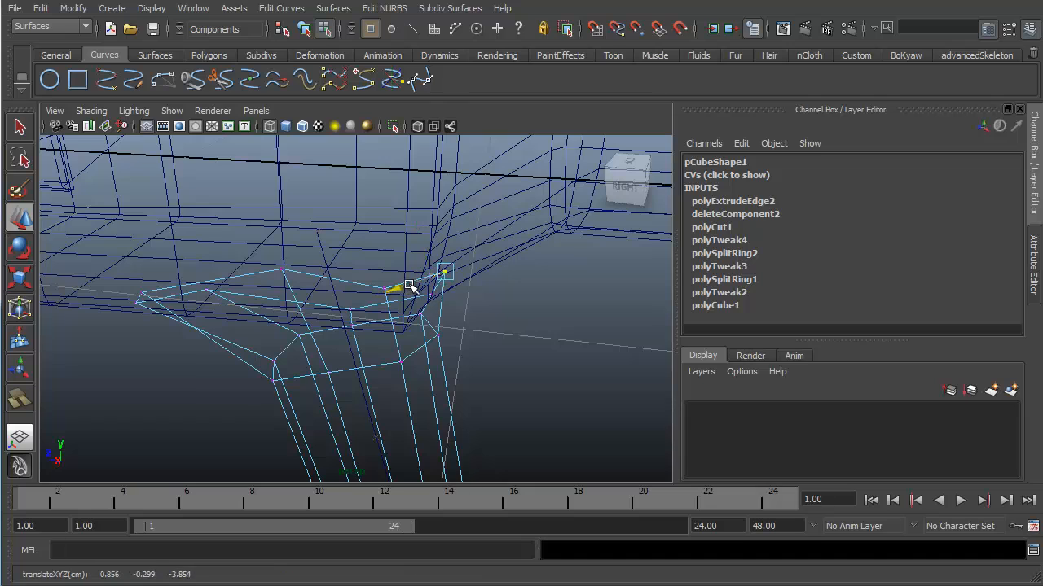
key(5)
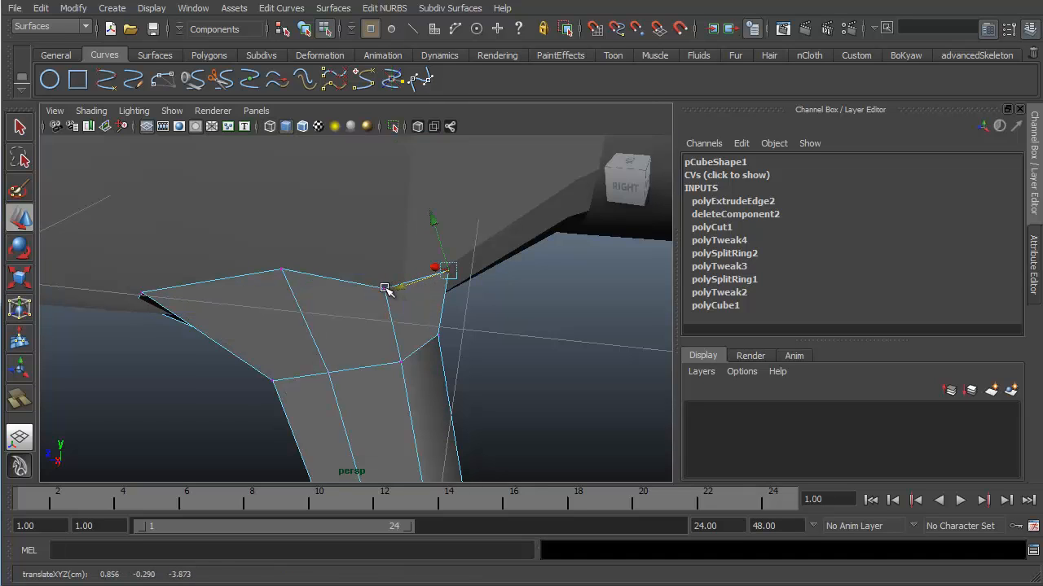
click(385, 287)
mouse_move(375, 264)
mouse_down()
mouse_move(372, 239)
mouse_move(391, 249)
mouse_move(348, 264)
mouse_move(379, 305)
mouse_move(301, 301)
mouse_move(419, 235)
mouse_move(265, 309)
mouse_move(205, 286)
mouse_move(185, 253)
mouse_move(159, 244)
mouse_move(188, 267)
mouse_move(182, 231)
mouse_up()
key(4)
click(162, 254)
key(5)
Move the middle and front outer vertices of the top border sideways to fit the fuselage side.
alt+drag(271, 231, 448, 240)
alt+middle_drag(436, 276, 450, 225)
click(410, 251)
drag(447, 249, 406, 330)
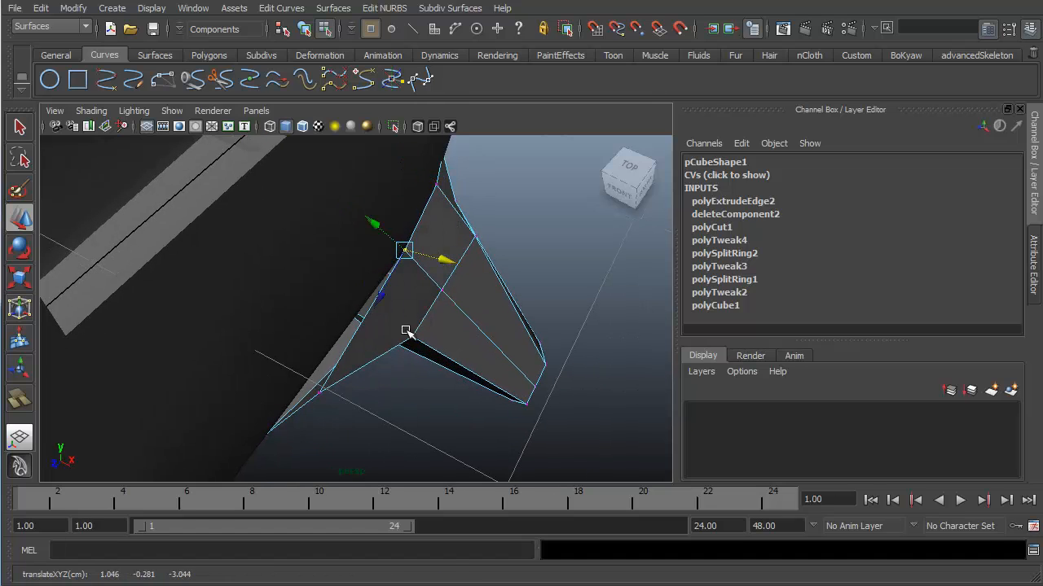
click(323, 392)
drag(336, 403, 319, 394)
alt+drag(438, 347, 430, 326)
Adjust the height of an inner vertex and the front vertex of the top border against the fuselage underside.
click(389, 273)
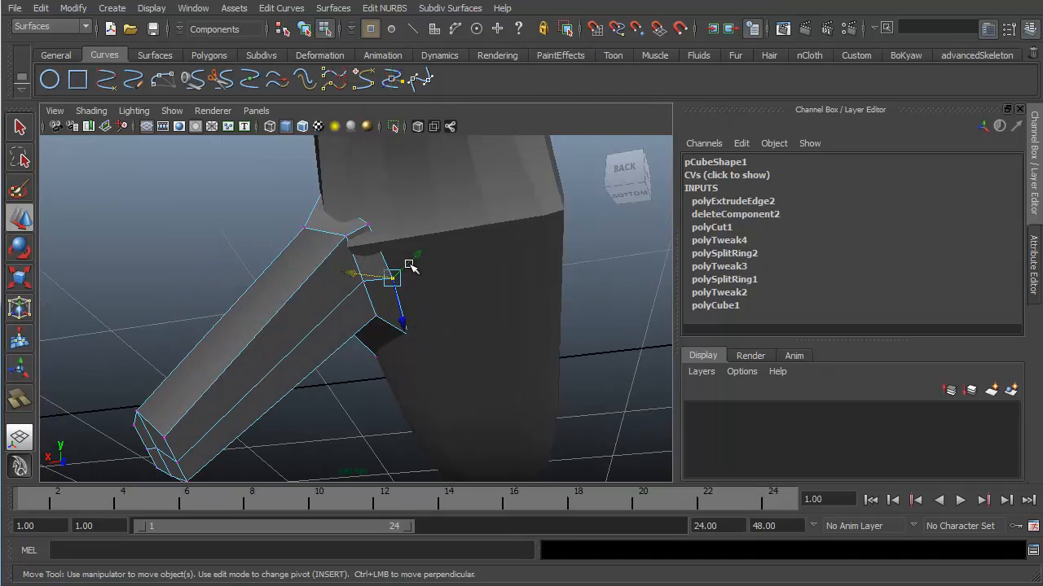
drag(410, 266, 413, 261)
alt+drag(470, 339, 450, 309)
drag(466, 265, 471, 285)
Extrude the strut's whole top border edge loop and pull it slightly into the fuselage.
right_drag(445, 234, 444, 194)
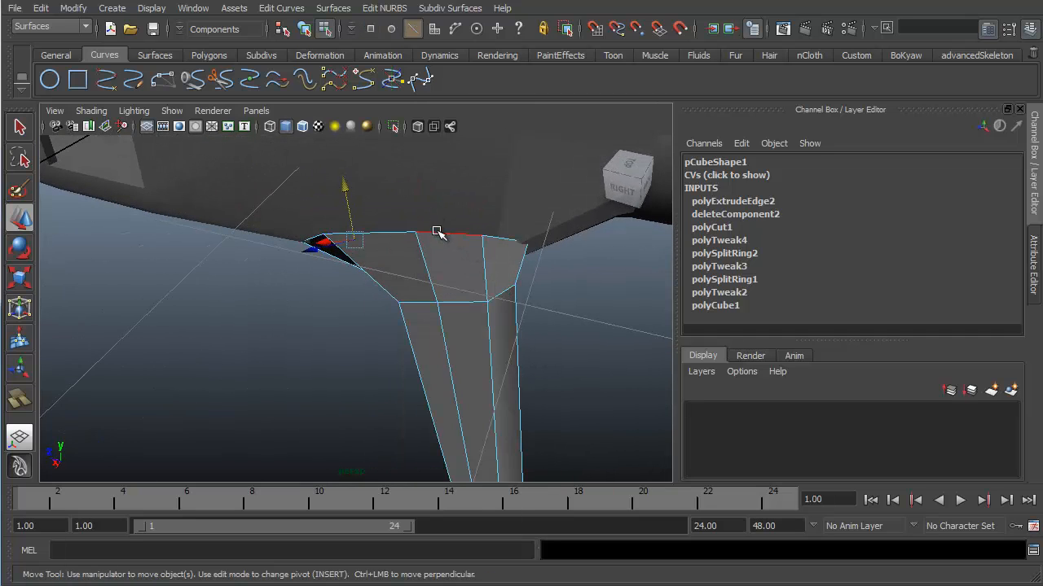
double_click(441, 234)
alt+drag(527, 241, 461, 268)
shift+right_drag(454, 270, 456, 272)
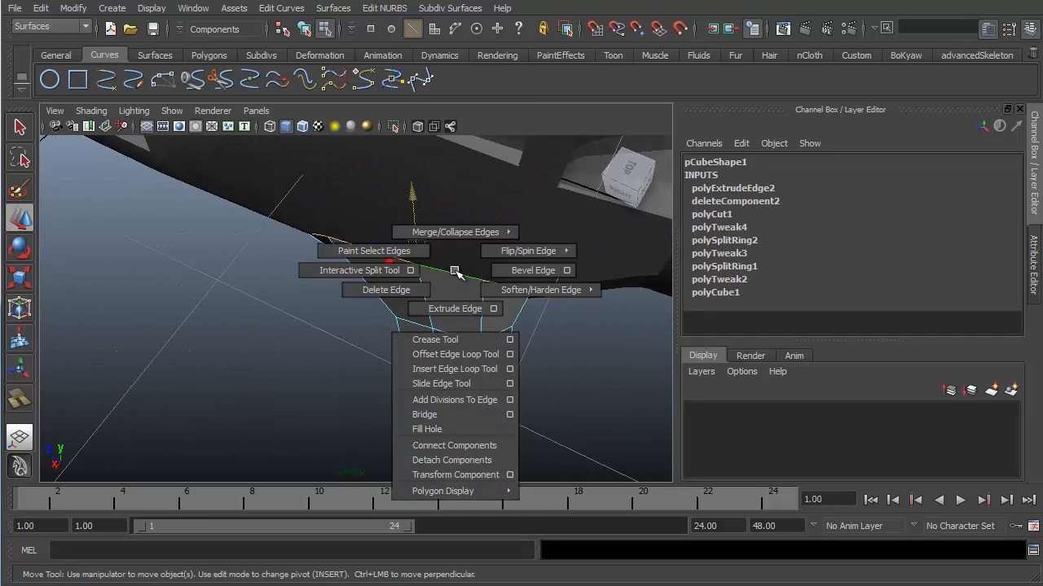
shift+right_drag(457, 312, 457, 312)
alt+drag(500, 284, 303, 285)
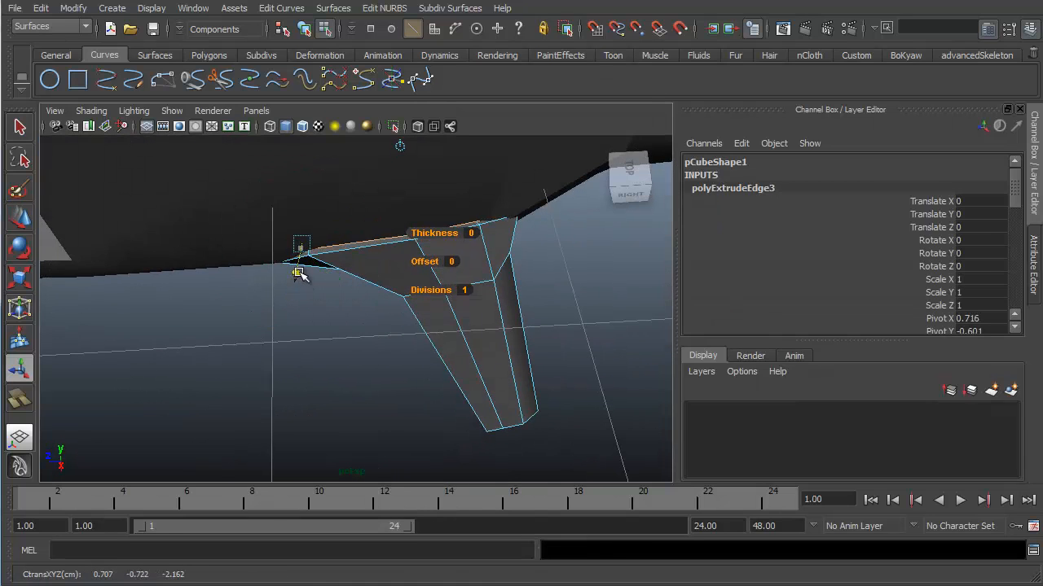
Move the middle outer vertex of the newly extruded border sideways against the fuselage side.
alt+drag(422, 268, 395, 257)
right_drag(376, 244, 302, 244)
click(366, 244)
key(w)
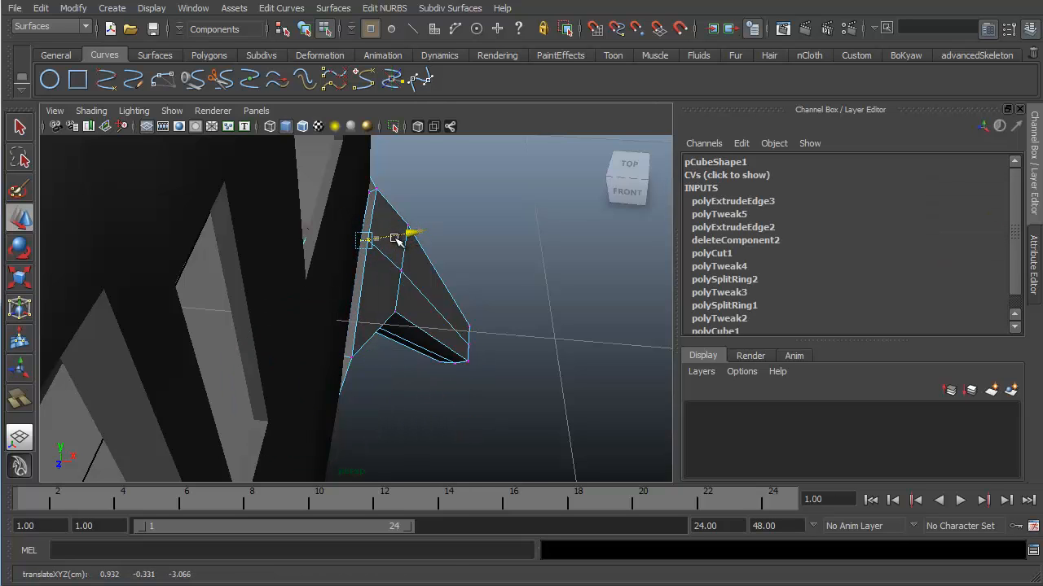
alt+drag(418, 222, 394, 220)
Extrude the top border edges again inside the fuselage and scale them down into an inset rim.
alt+drag(295, 241, 274, 225)
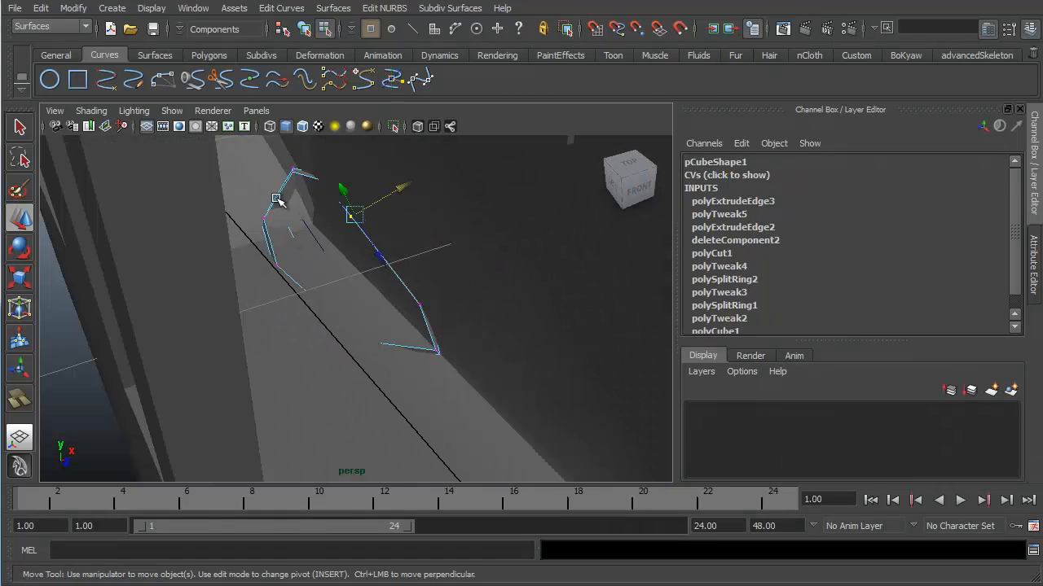
right_drag(277, 199, 280, 247)
click(279, 193)
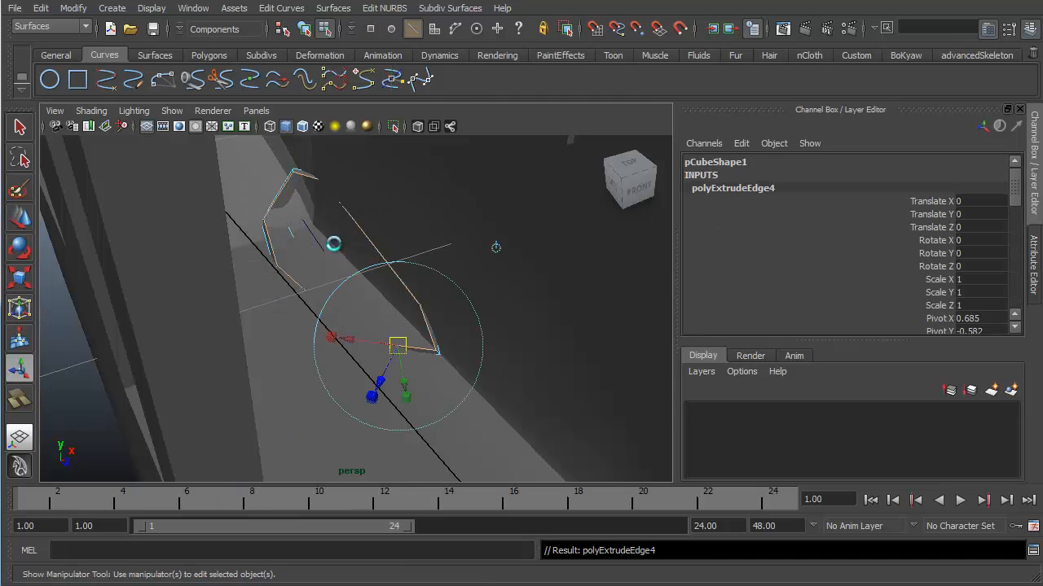
drag(383, 383, 396, 367)
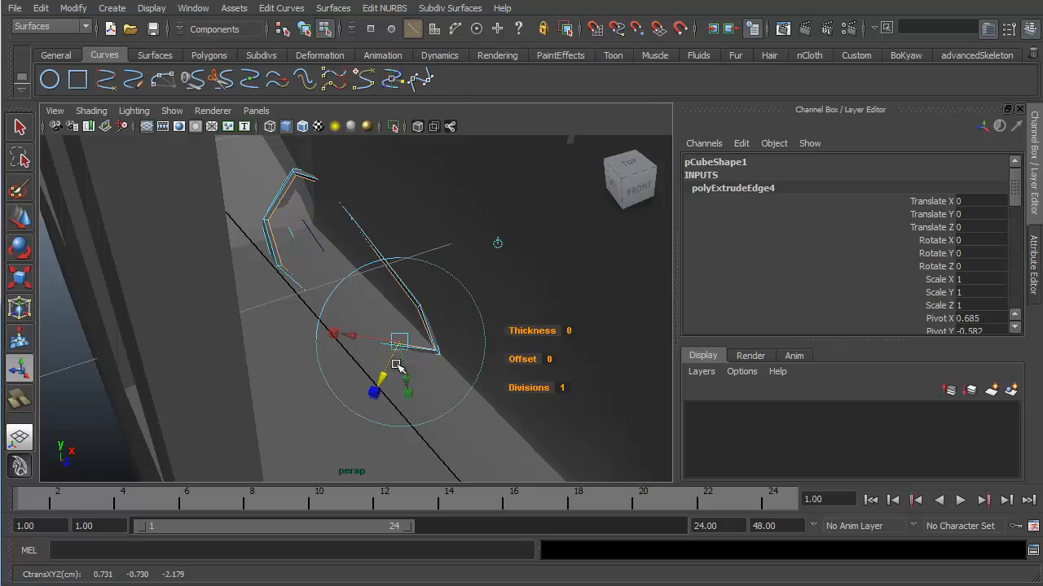
key(r)
drag(337, 261, 300, 267)
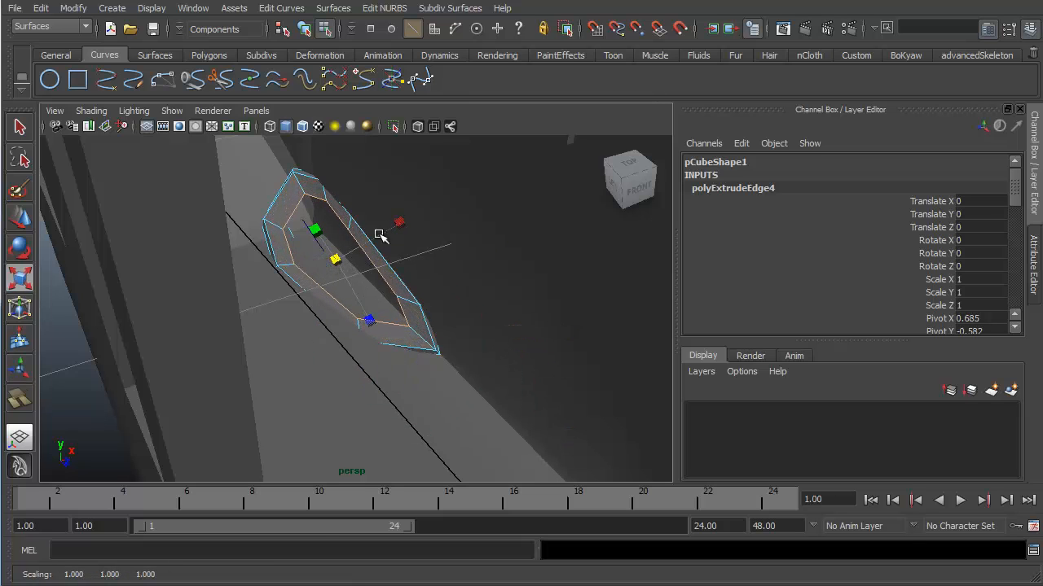
alt+drag(391, 228, 382, 261)
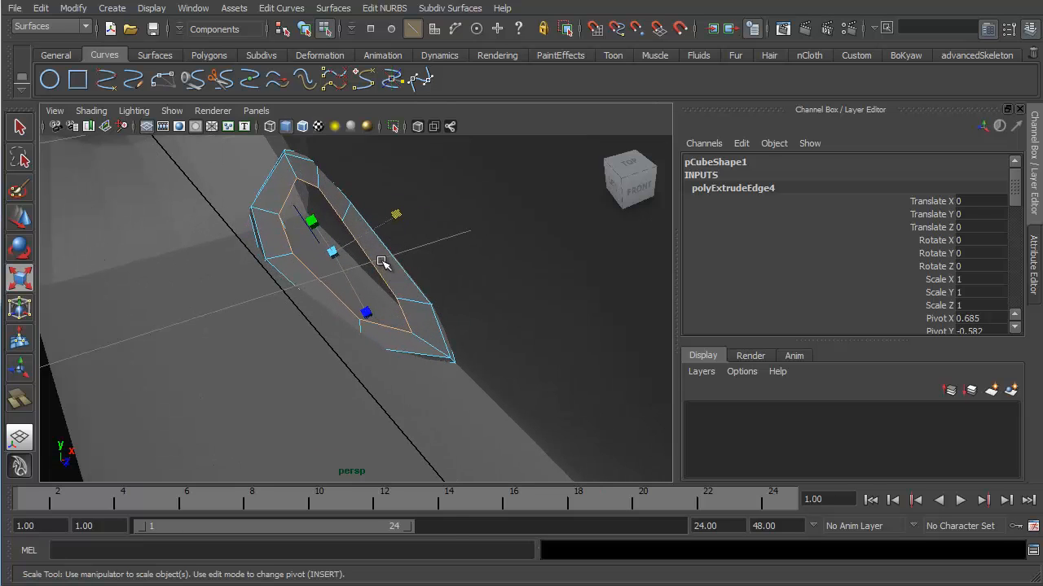
Insert an edge loop around the inset rim, about halfway between its outer and inner edges.
right_drag(382, 261, 426, 242)
shift+right_drag(398, 286, 342, 303)
click(411, 304)
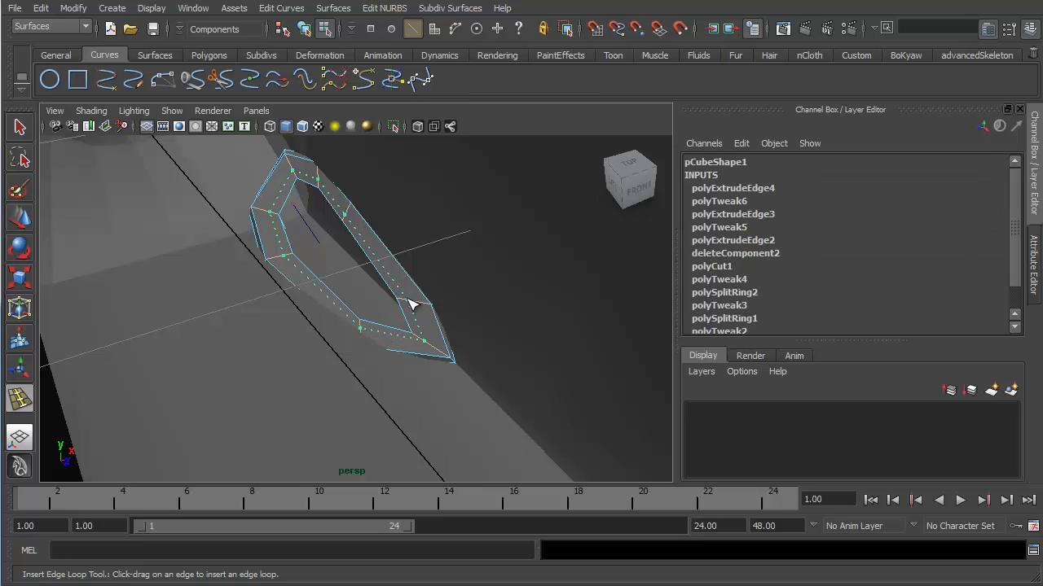
Cut the strut's faces along a horizontal line near its lower end, just below the float's upper edge.
alt+drag(484, 302, 400, 226)
alt+middle_drag(400, 226, 387, 149)
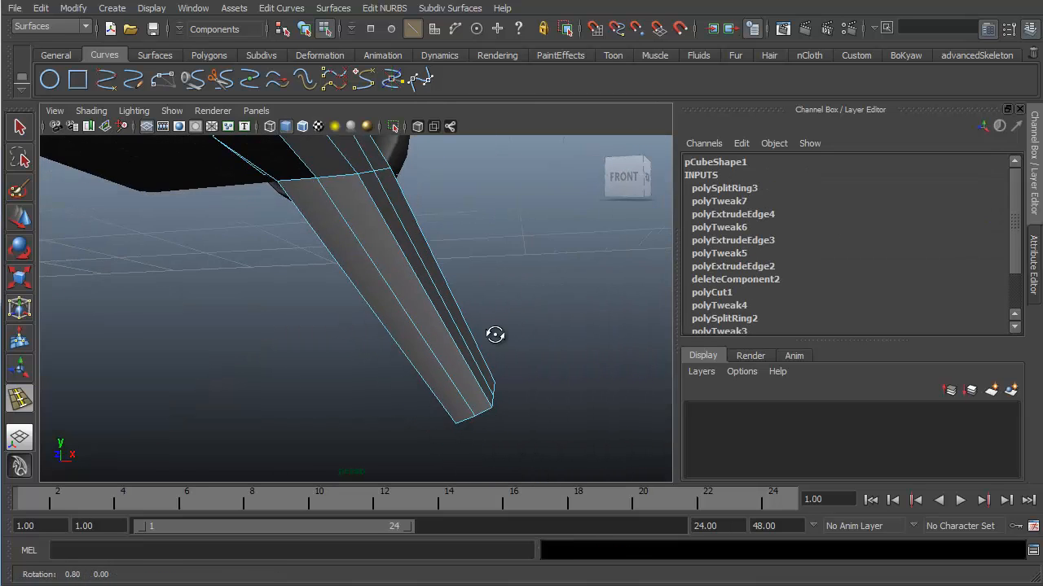
alt+drag(496, 335, 440, 332)
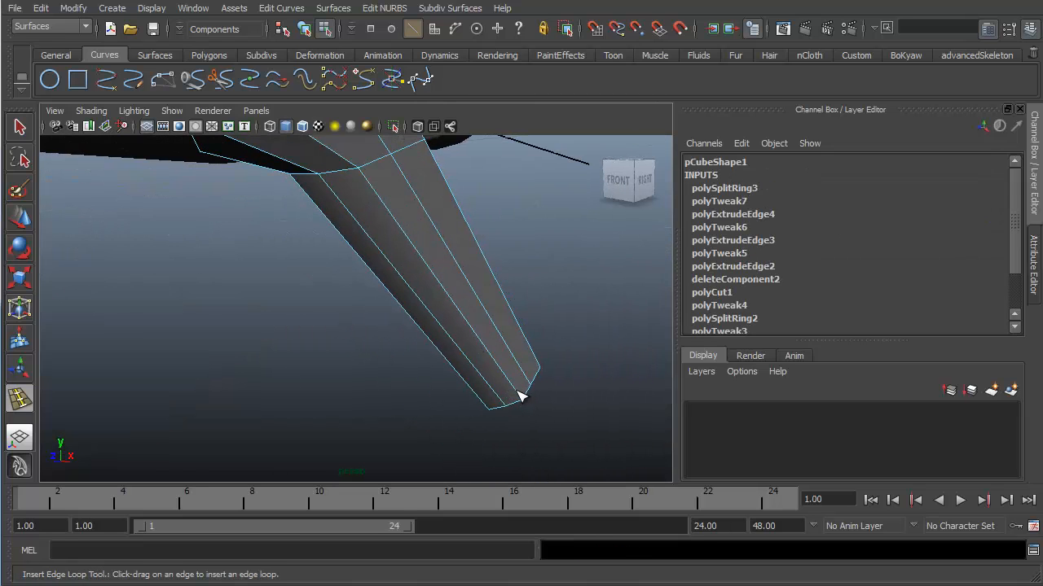
alt+drag(544, 355, 532, 391)
key(space)
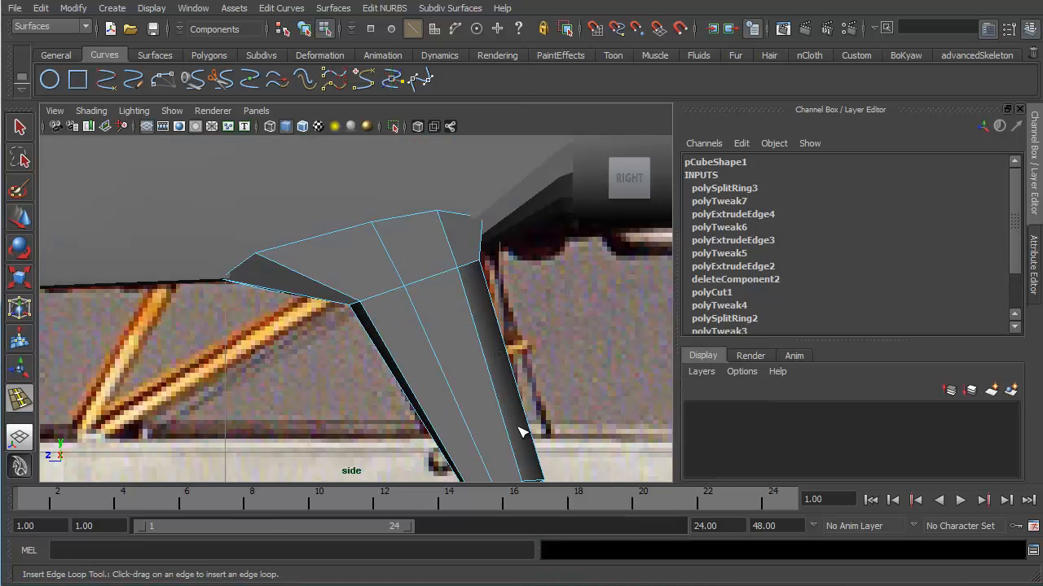
alt+middle_drag(521, 432, 407, 303)
key(w)
right_drag(408, 304, 475, 268)
click(407, 316)
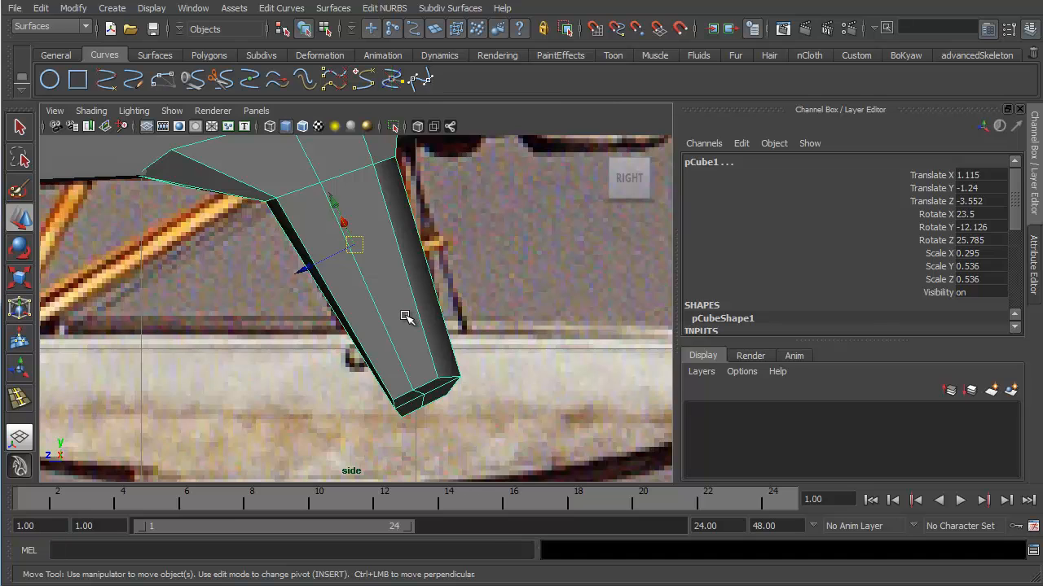
shift+right_drag(408, 316, 395, 354)
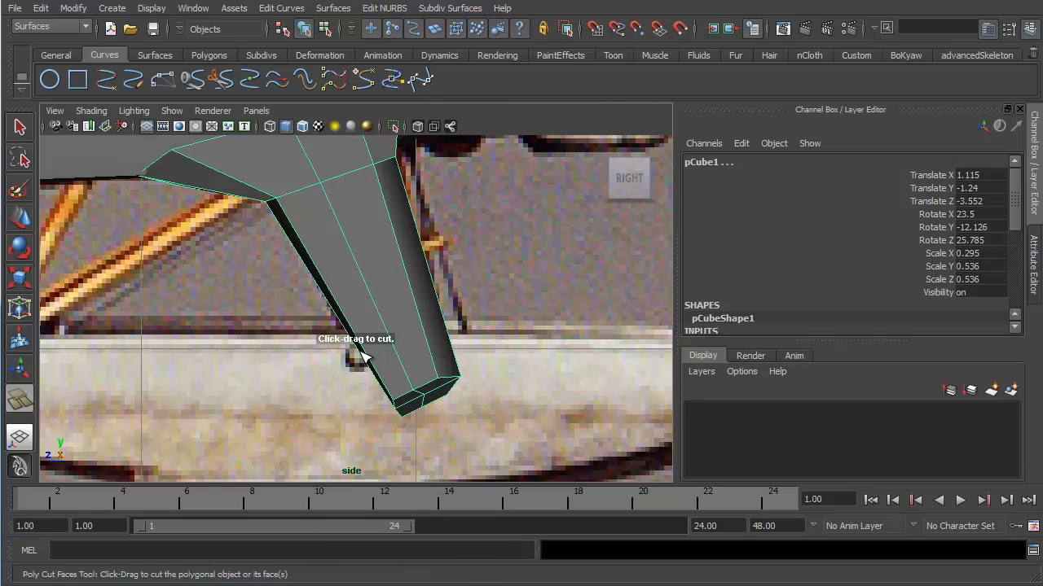
mouse_move(363, 357)
mouse_down()
mouse_move(530, 399)
mouse_move(563, 361)
mouse_move(553, 362)
mouse_up()
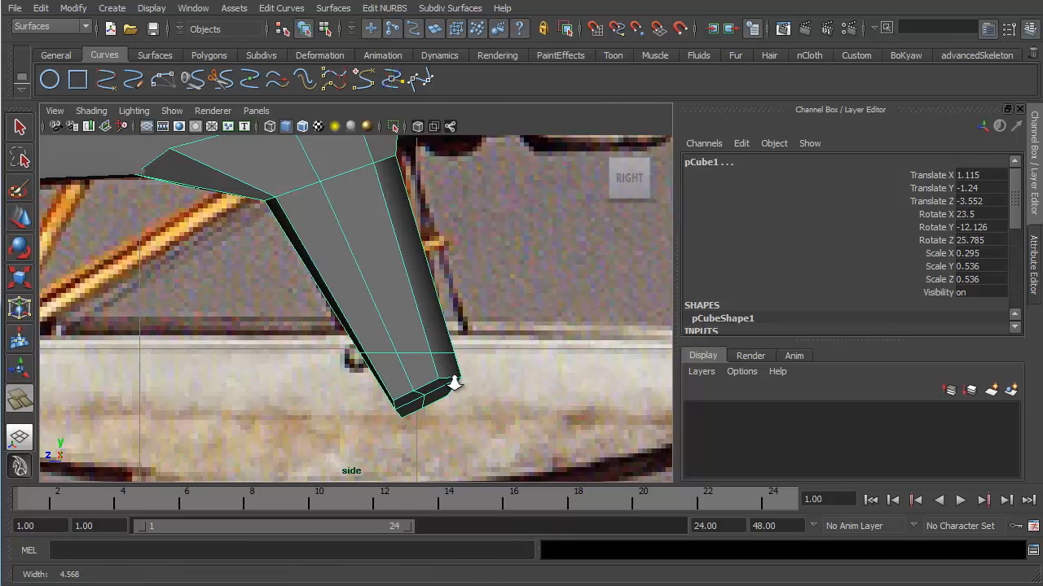
Make a second horizontal cut through the strut just below the first one.
scroll(454, 383, up, 1)
drag(371, 369, 505, 364)
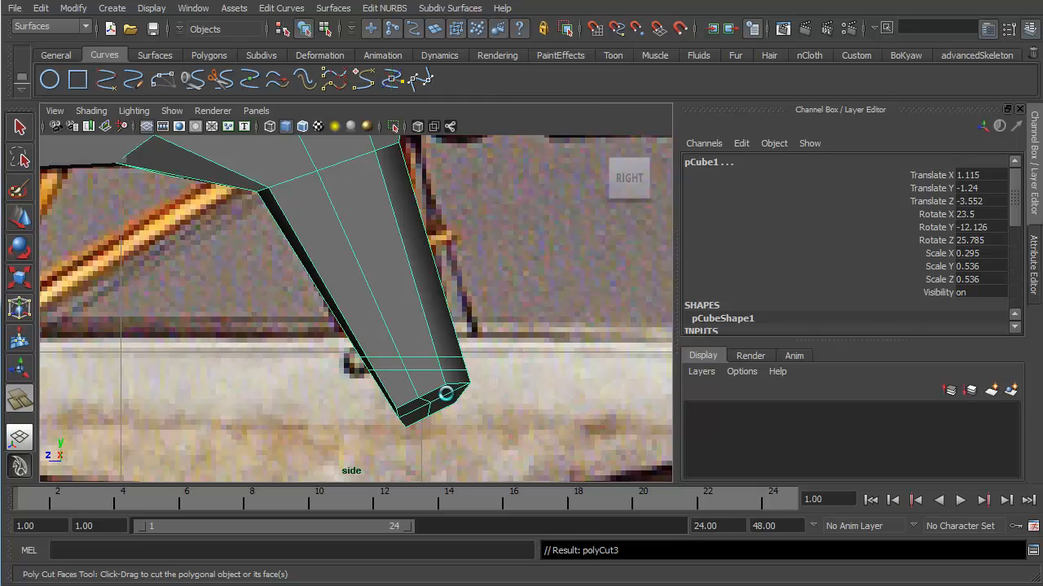
alt+middle_drag(427, 333, 422, 421)
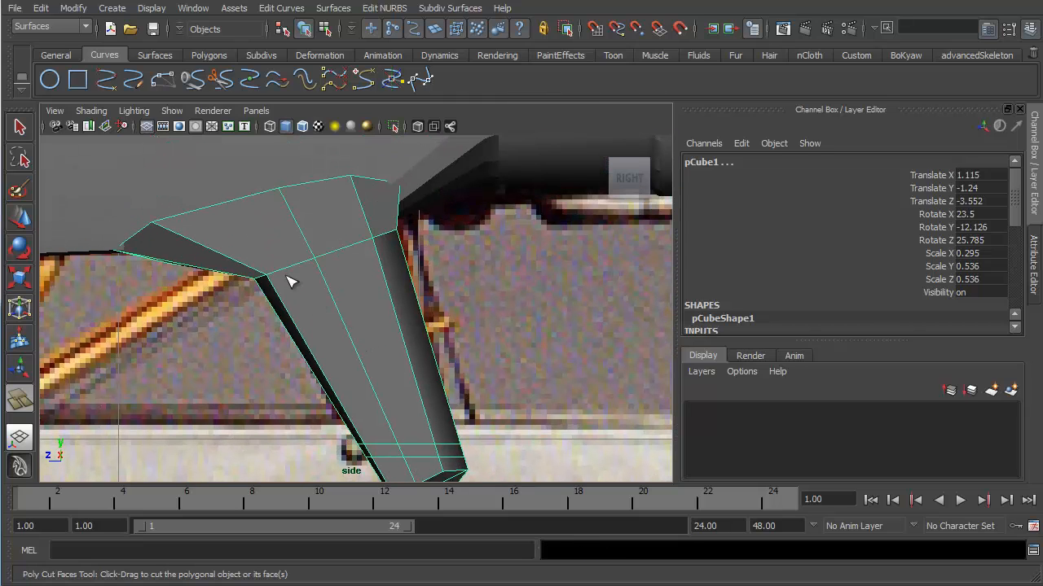
Cut the strut's faces along a slanted line just below the crease where the flared joint meets the strut.
drag(273, 288, 389, 245)
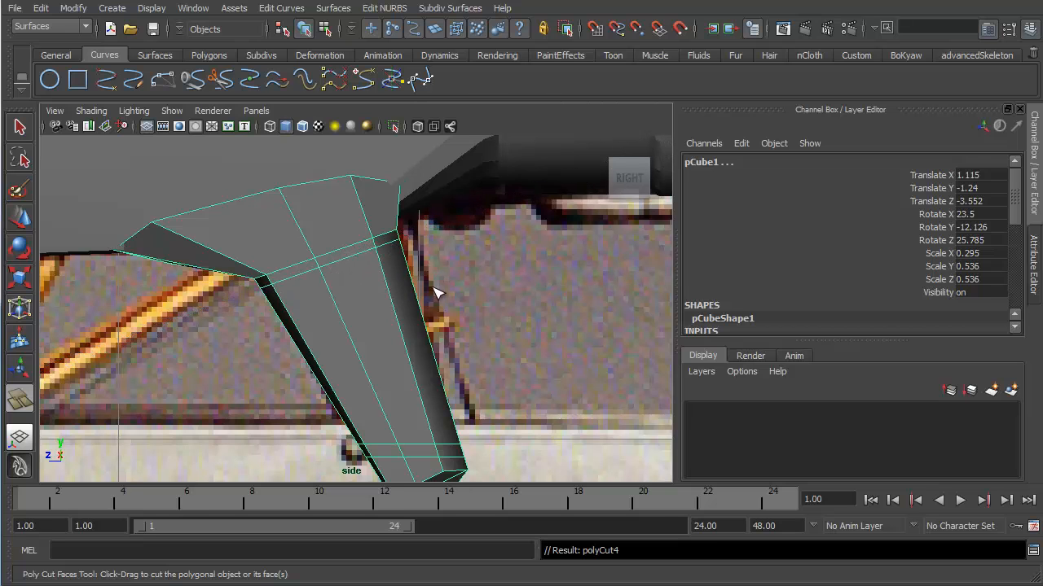
key(space)
drag(426, 284, 438, 194)
alt+drag(457, 299, 419, 377)
key(w)
alt+right_drag(493, 344, 461, 309)
alt+drag(460, 310, 413, 294)
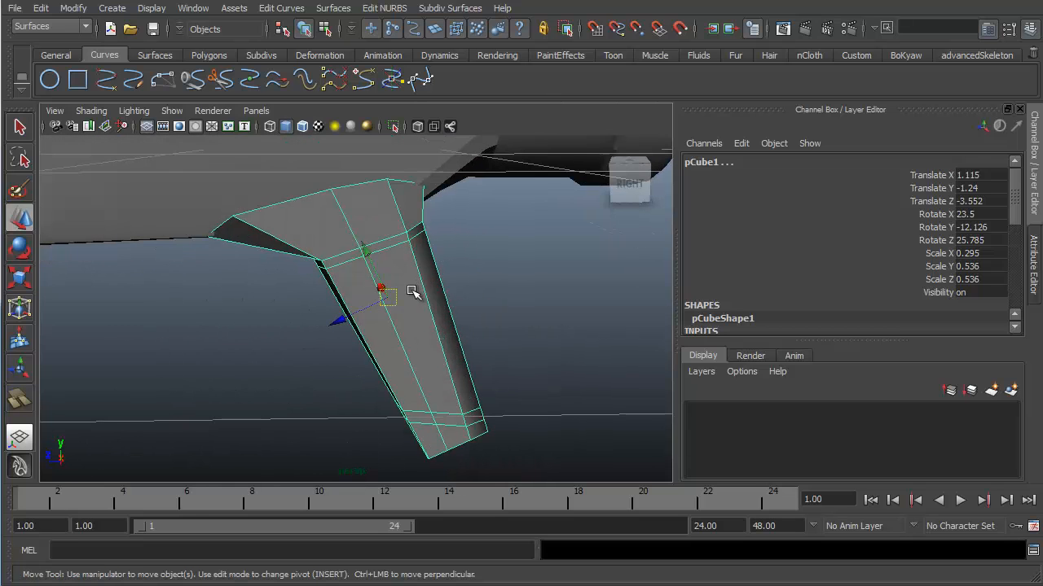
Smooth the strut mesh in object mode using the polygon Smooth operation.
right_drag(410, 277, 429, 268)
click(853, 57)
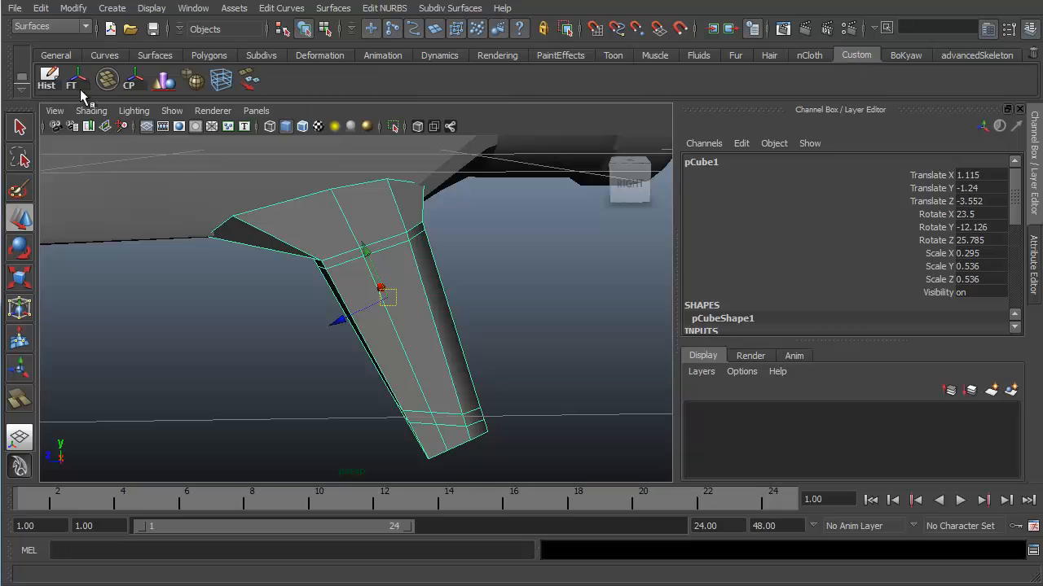
click(55, 27)
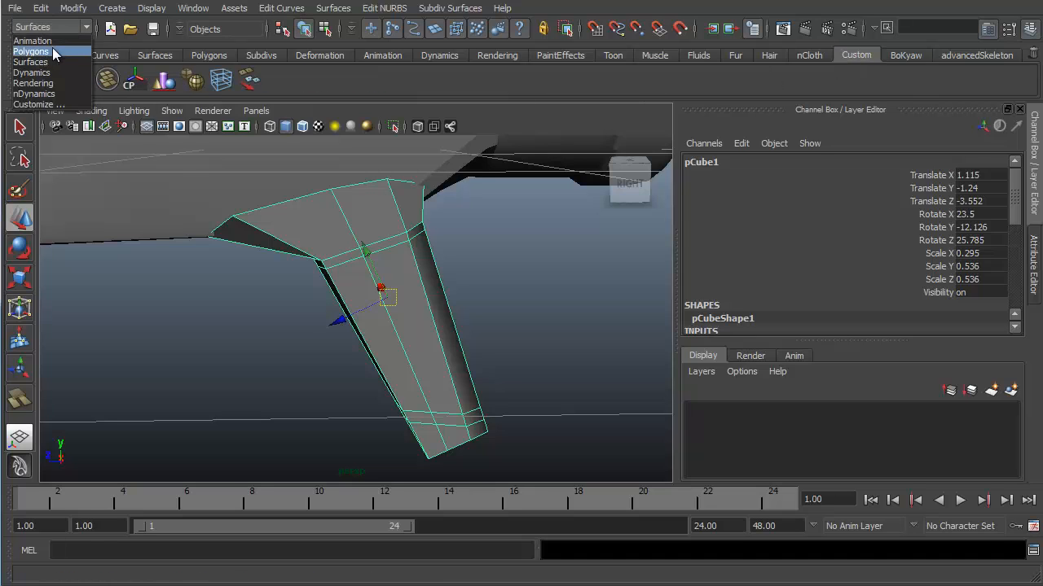
click(51, 49)
click(305, 10)
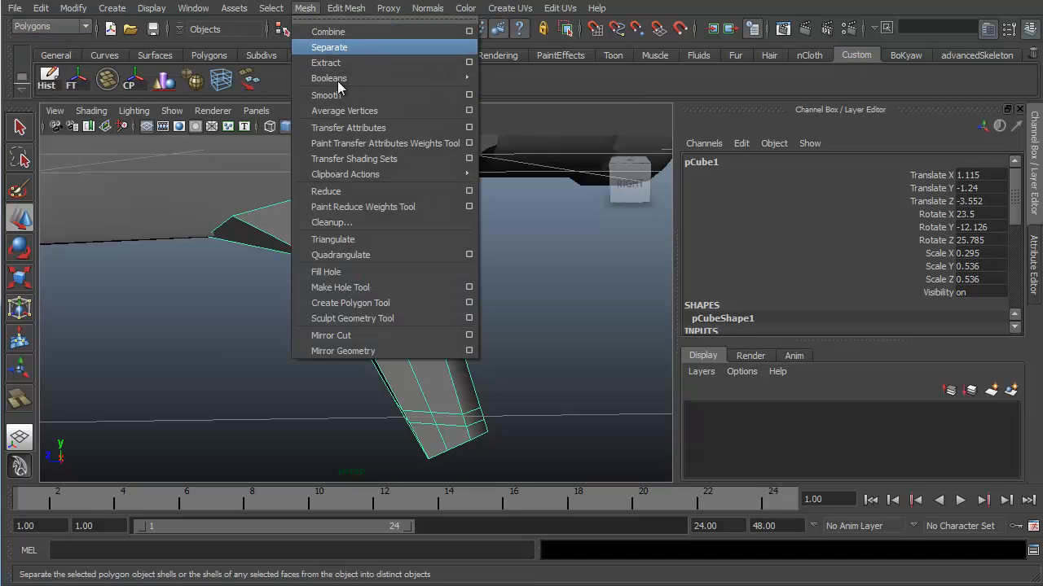
click(341, 97)
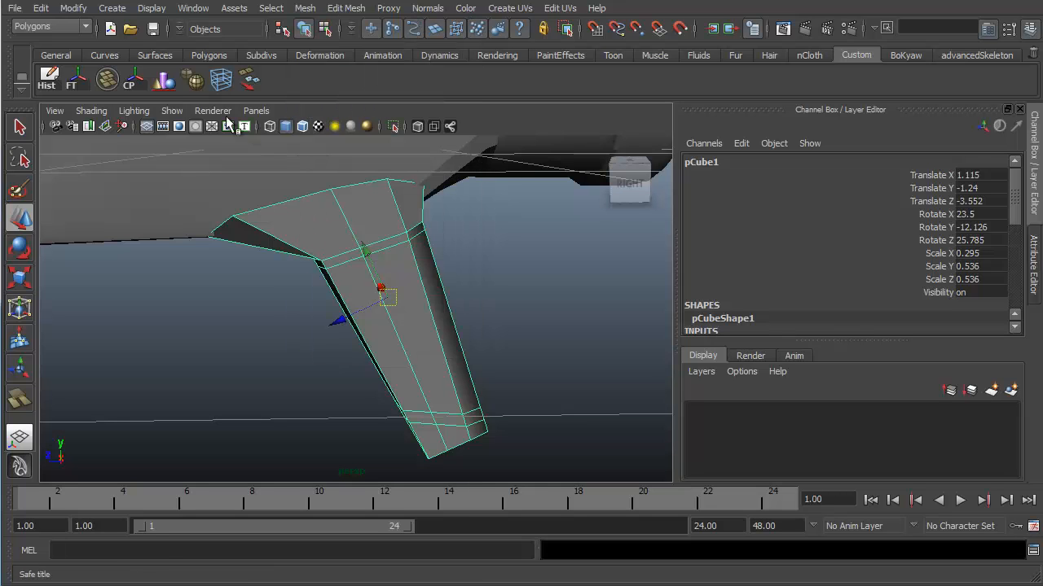
key(t)
click(489, 295)
alt+drag(489, 296, 377, 297)
click(400, 298)
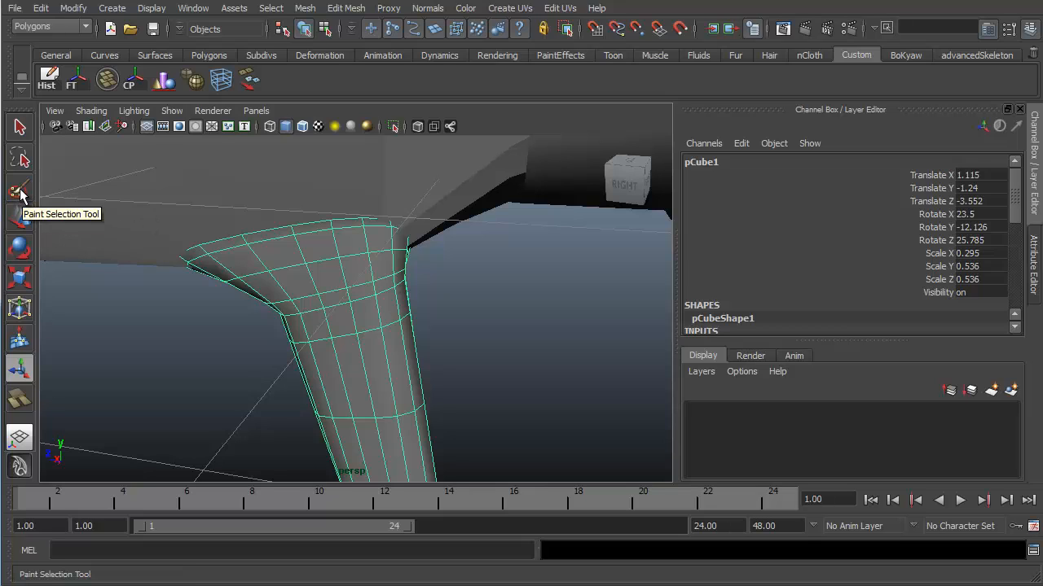
click(448, 294)
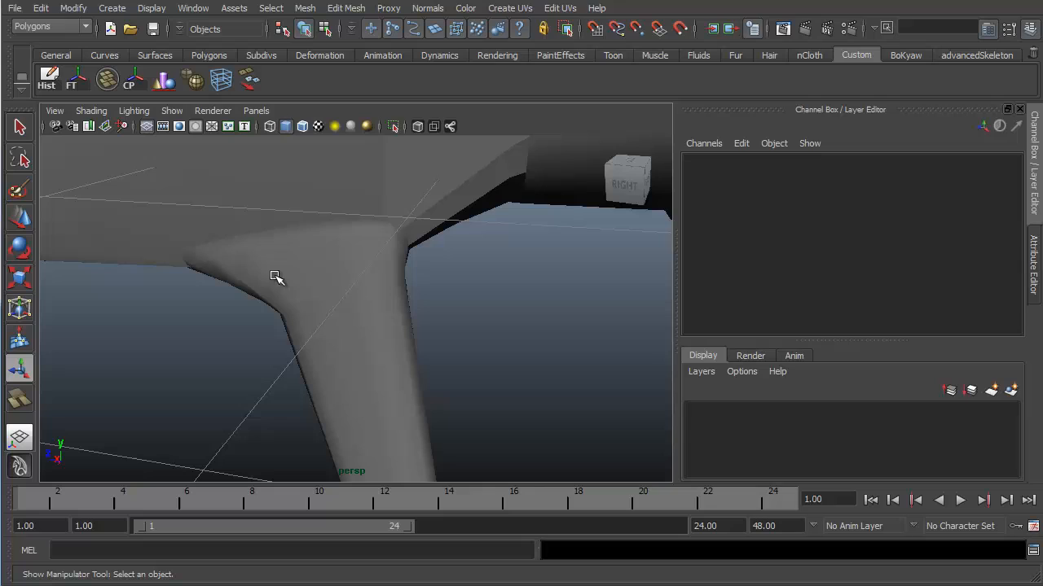
click(20, 190)
mouse_move(486, 292)
alt+mouse_down()
mouse_move(448, 298)
mouse_move(471, 332)
alt+mouse_up()
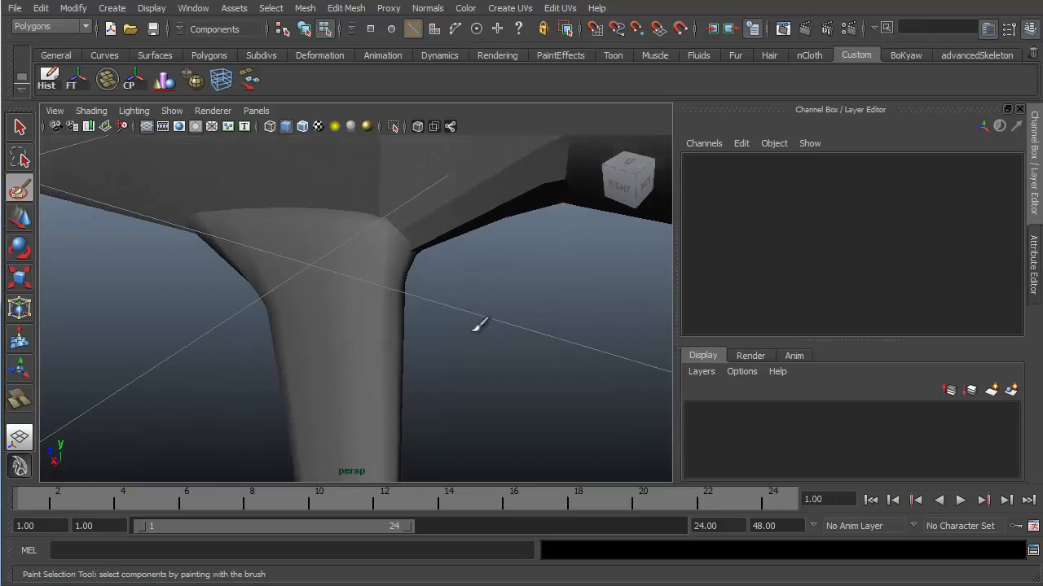
key(4)
mouse_move(489, 330)
alt+right_down()
mouse_move(458, 295)
mouse_move(461, 318)
alt+right_up()
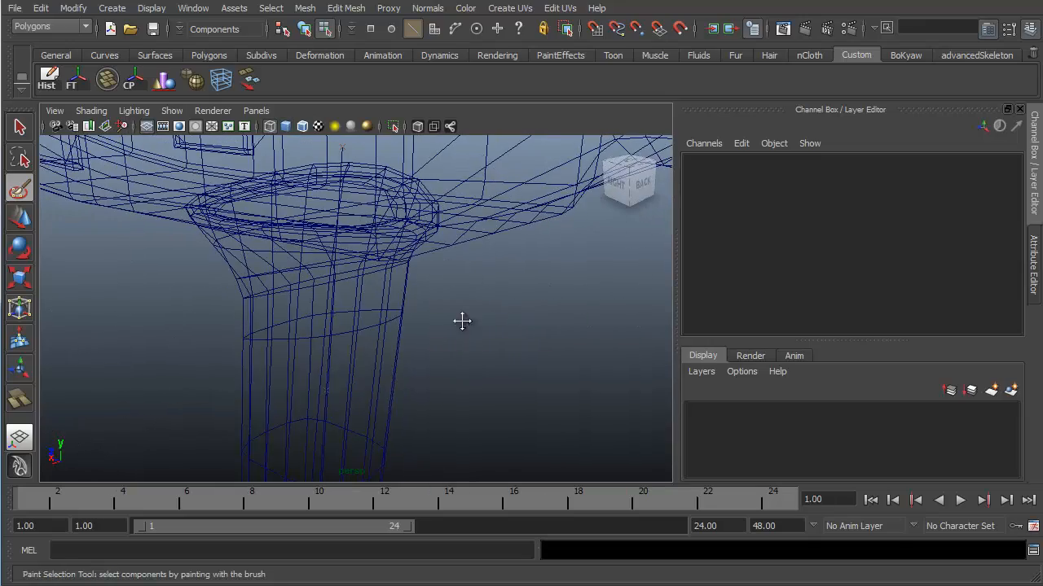
alt+drag(461, 318, 447, 264)
mouse_move(447, 264)
alt+right_down()
mouse_move(477, 285)
mouse_move(456, 227)
alt+right_up()
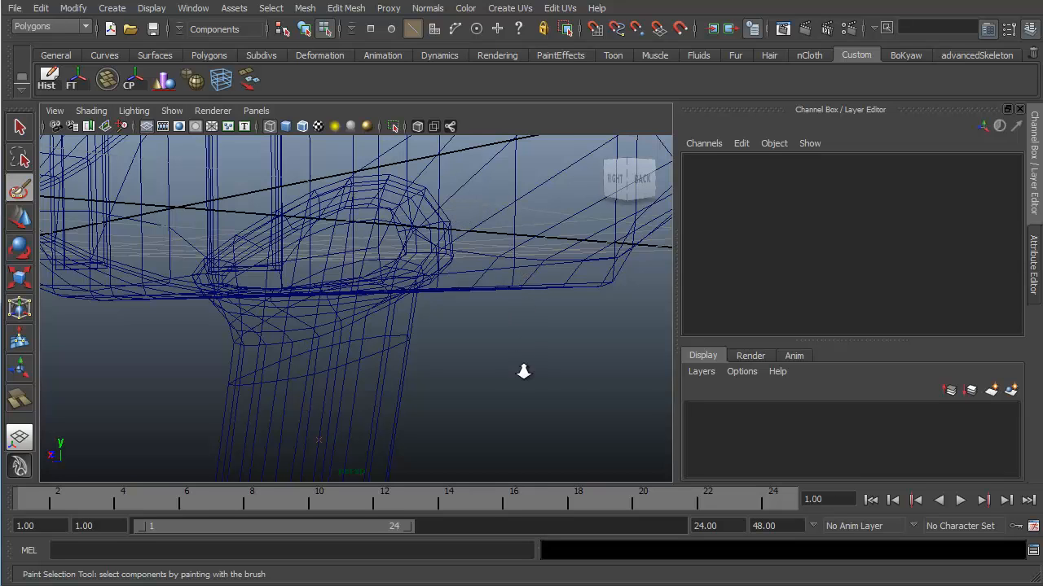
alt+drag(524, 372, 400, 321)
key(w)
click(218, 295)
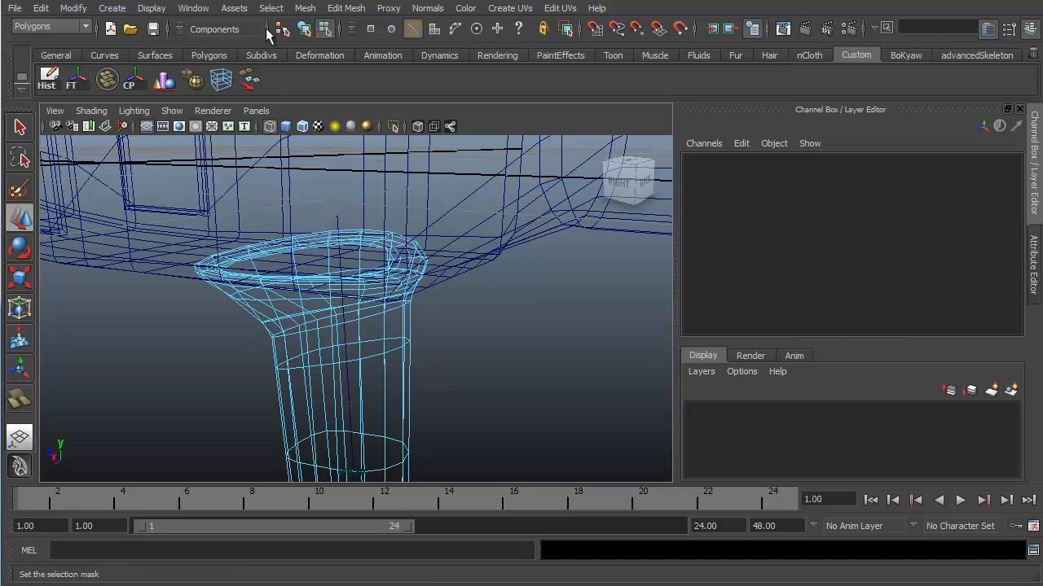
click(308, 29)
alt+right_drag(397, 264, 429, 303)
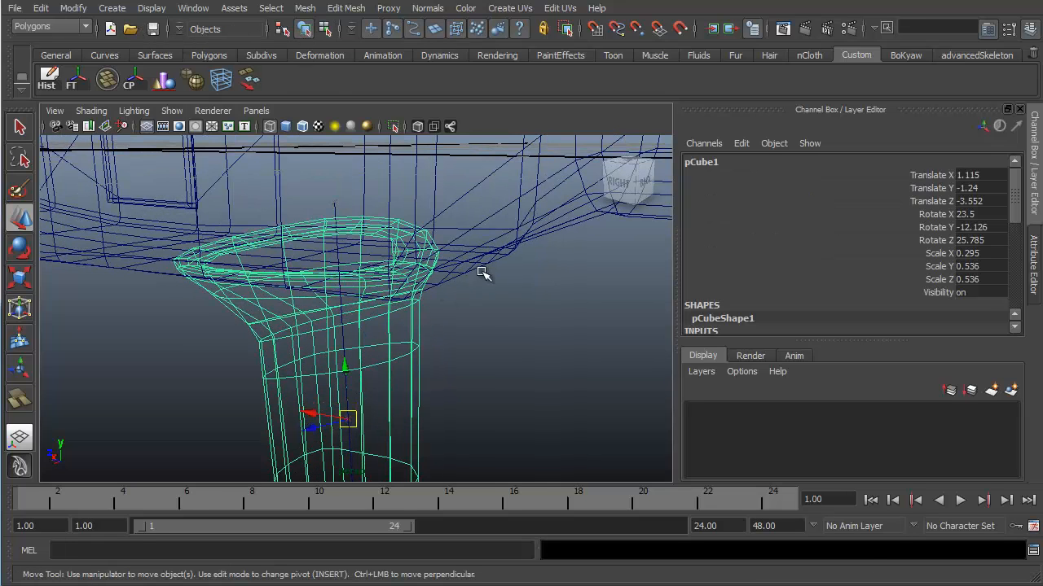
click(19, 189)
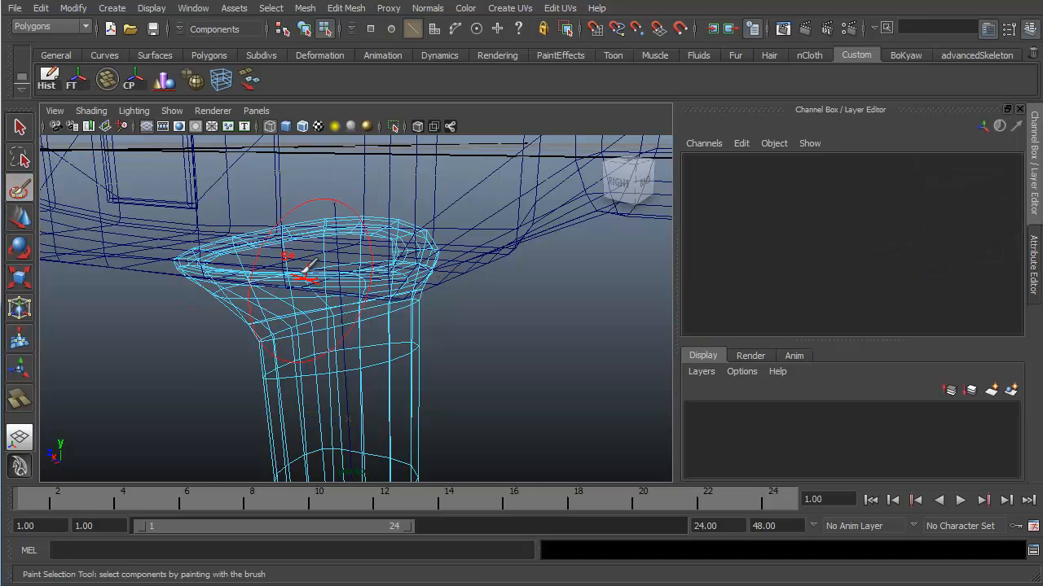
alt+drag(304, 270, 407, 228)
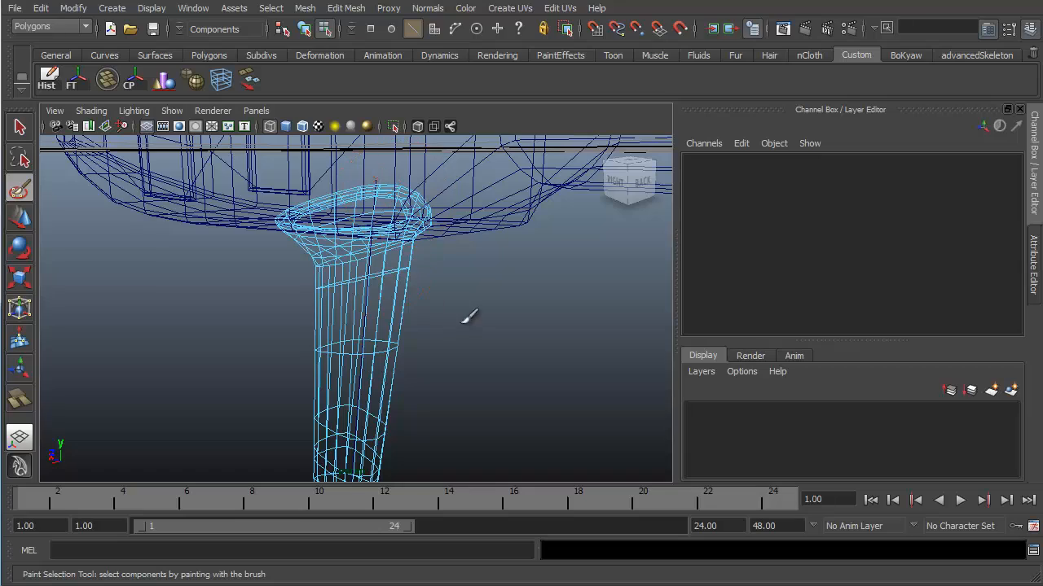
Select the whole strut and place a Soft Modification handle on the rear upper corner of its flared joint.
key(w)
right_drag(404, 272, 446, 256)
drag(441, 269, 120, 336)
click(21, 343)
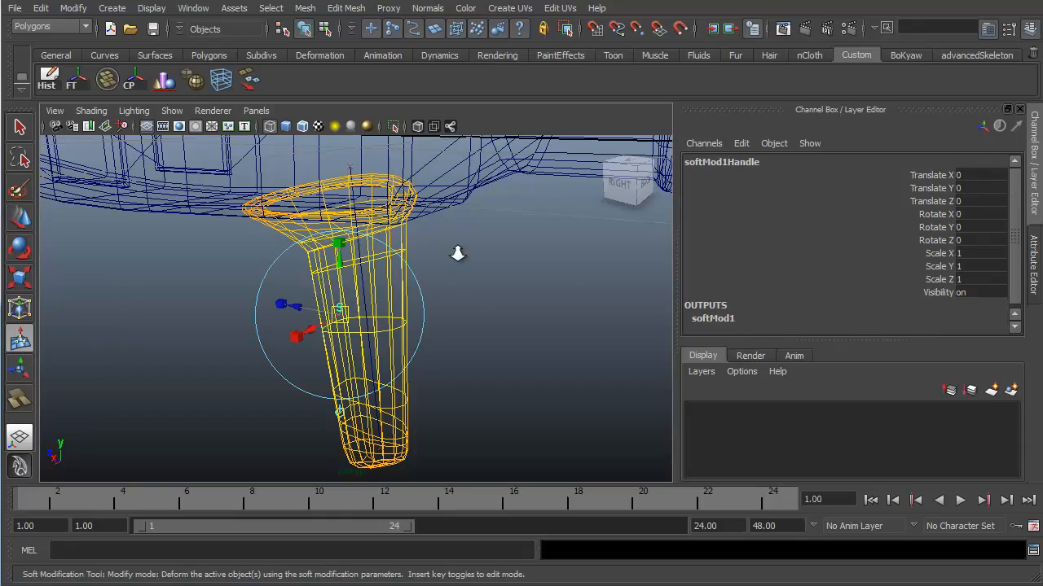
alt+right_drag(457, 253, 469, 295)
alt+middle_drag(469, 351, 459, 417)
click(484, 319)
alt+right_drag(471, 267, 510, 304)
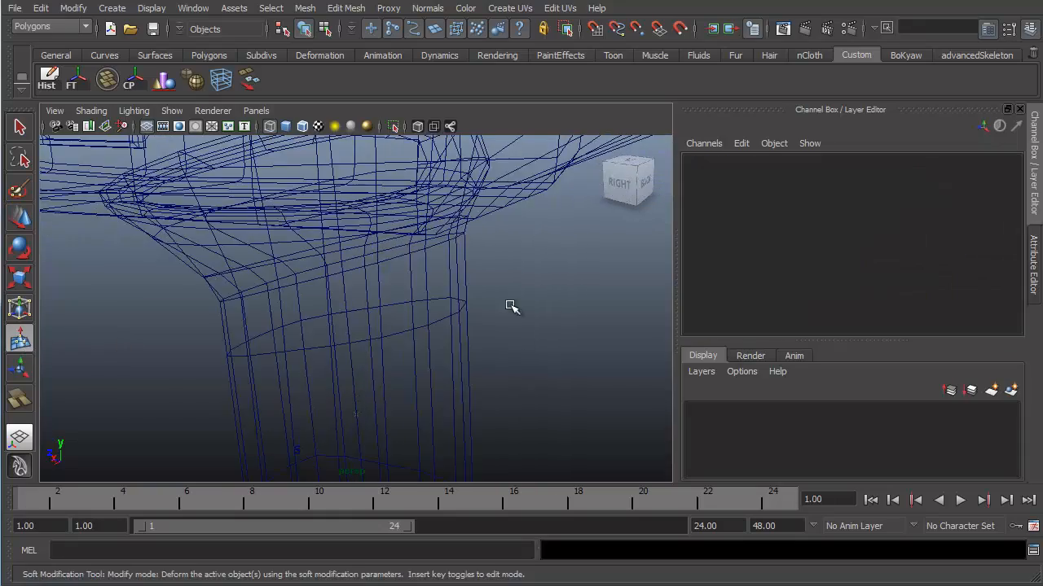
alt+middle_drag(508, 310, 498, 402)
alt+drag(498, 402, 495, 361)
alt+drag(487, 281, 467, 235)
click(460, 220)
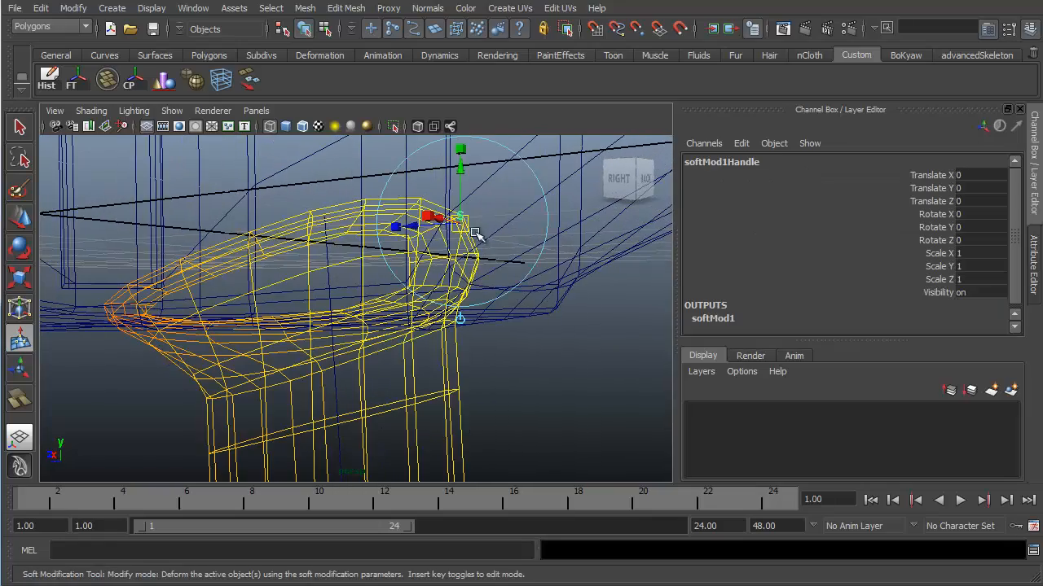
Display the model shaded and set the soft modification's falloff radius to 0.5.
mouse_move(558, 401)
alt+mouse_down()
mouse_move(493, 261)
mouse_move(471, 286)
mouse_move(473, 319)
alt+mouse_up()
key(5)
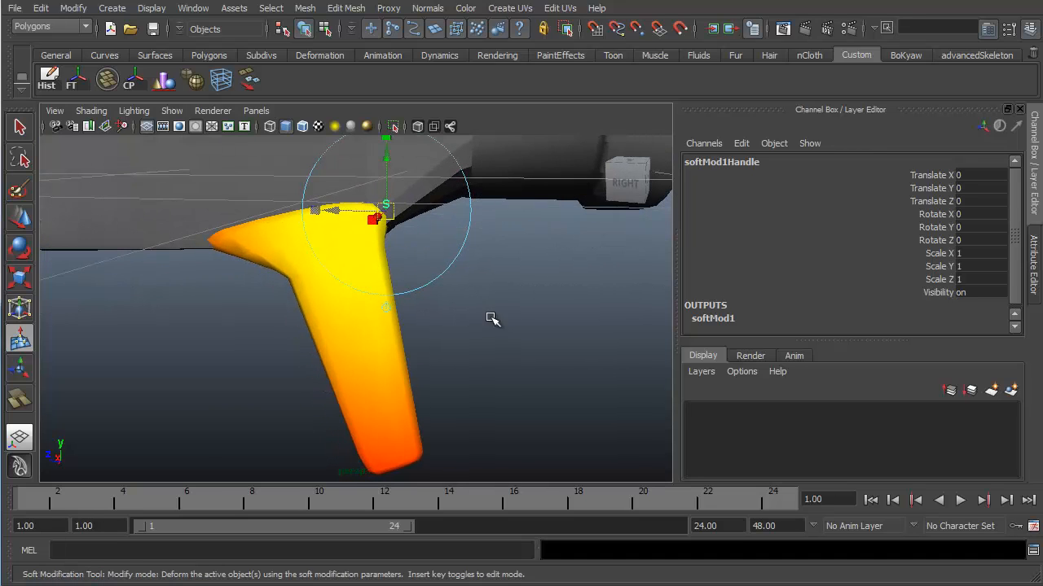
click(1034, 266)
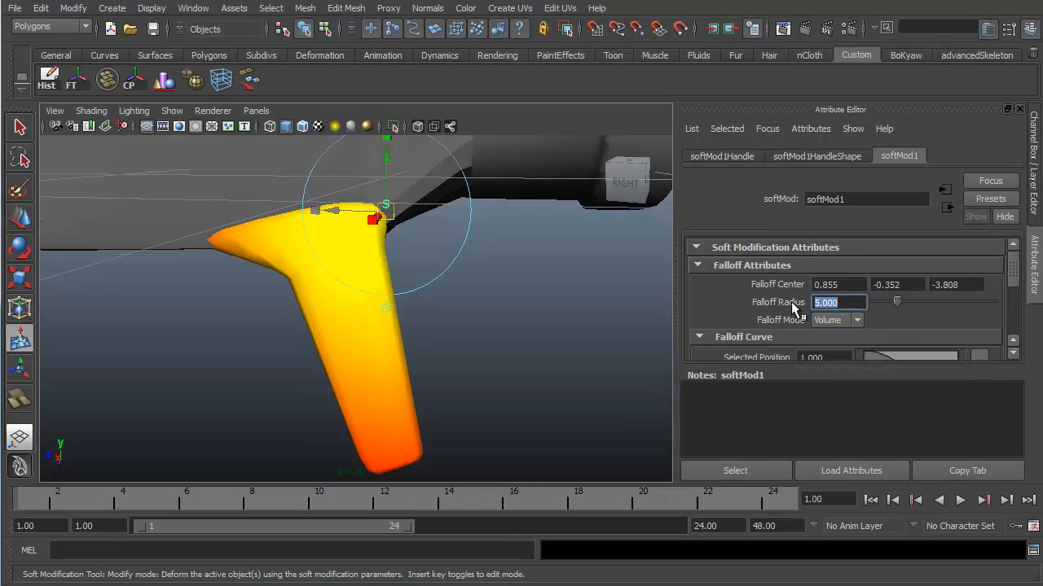
text(1)
key(Return)
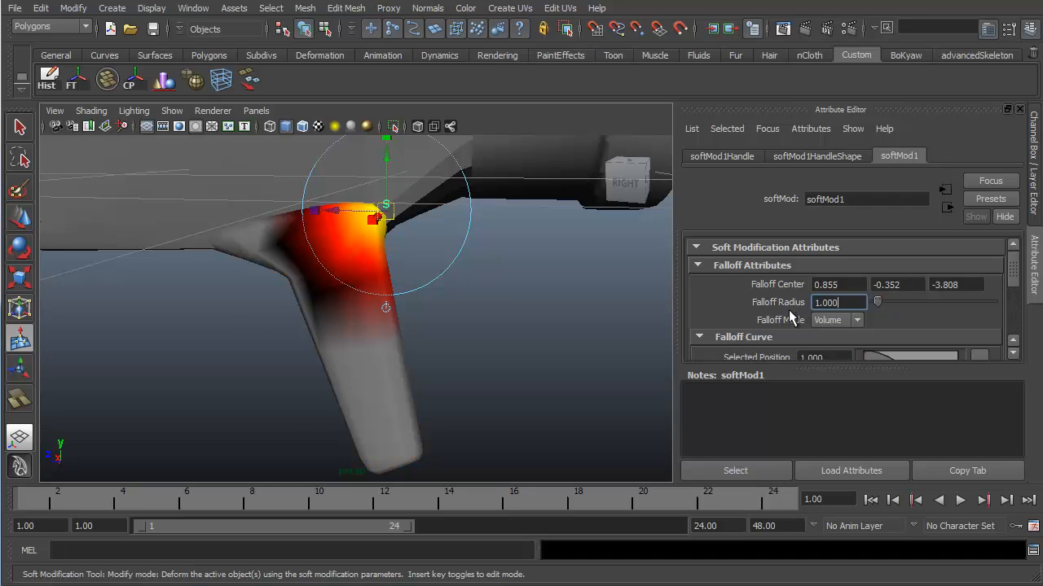
alt+right_drag(503, 244, 527, 299)
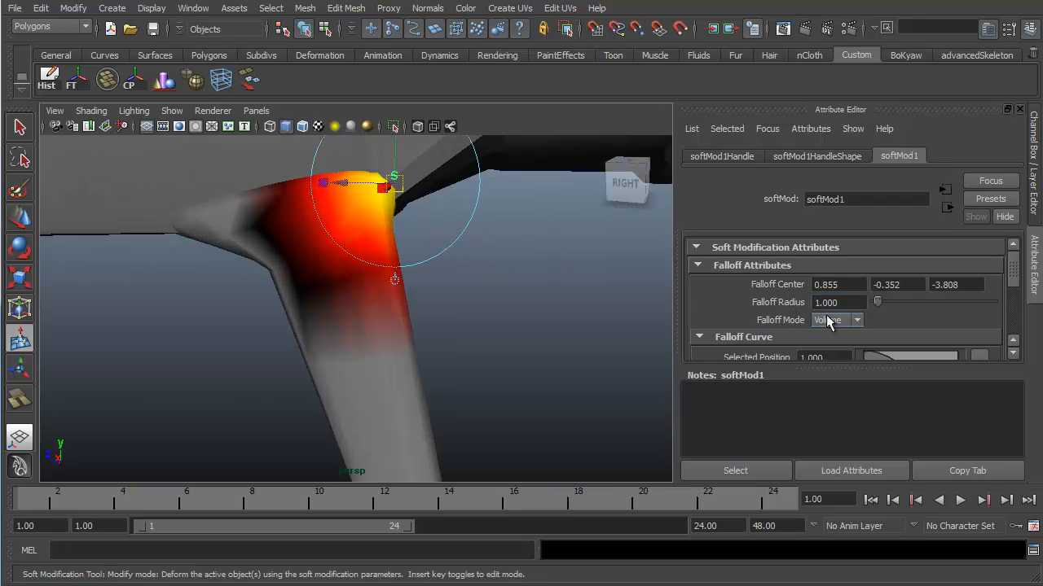
text(.5)
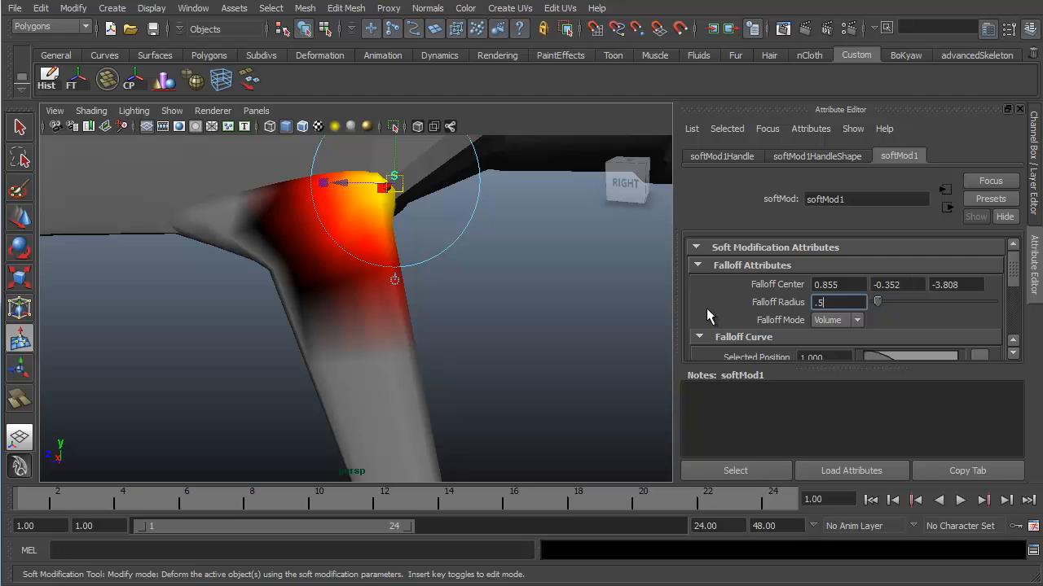
key(Return)
Move the soft modification handle slightly backward and down, to about -0.369 in Y and -3.876 in Z.
alt+drag(494, 213, 357, 299)
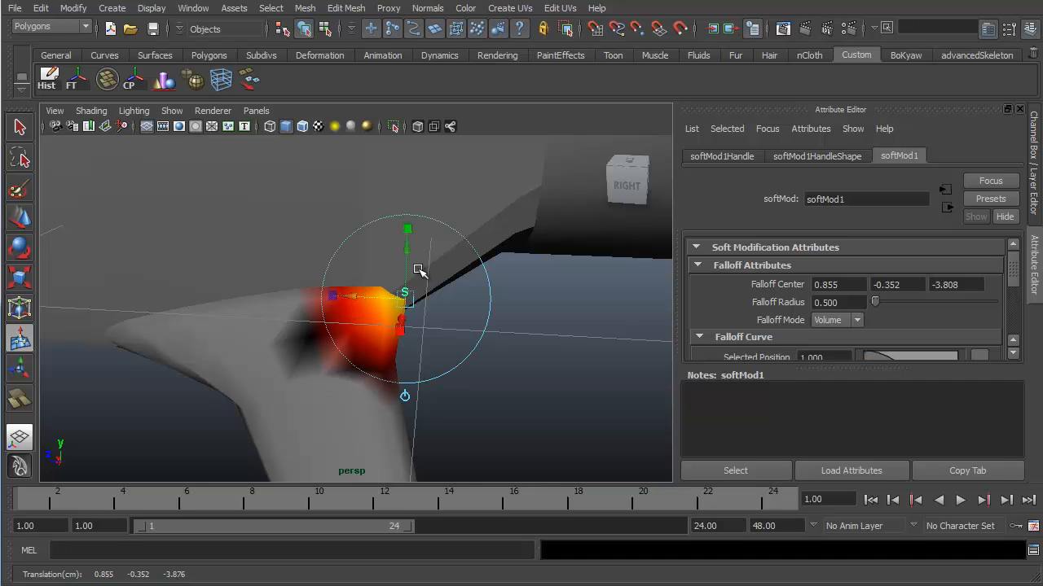
drag(410, 251, 408, 253)
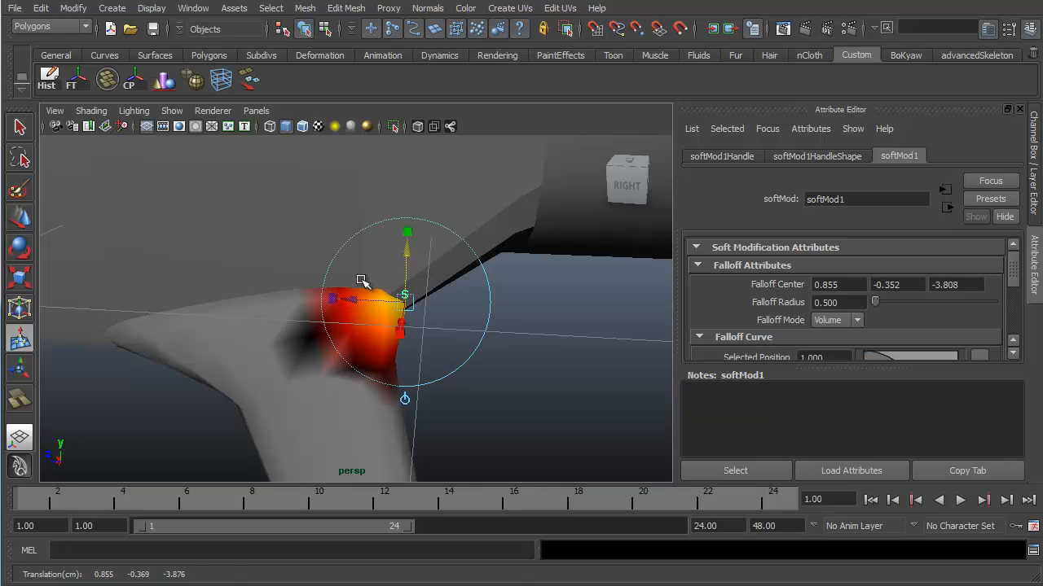
alt+drag(361, 279, 216, 327)
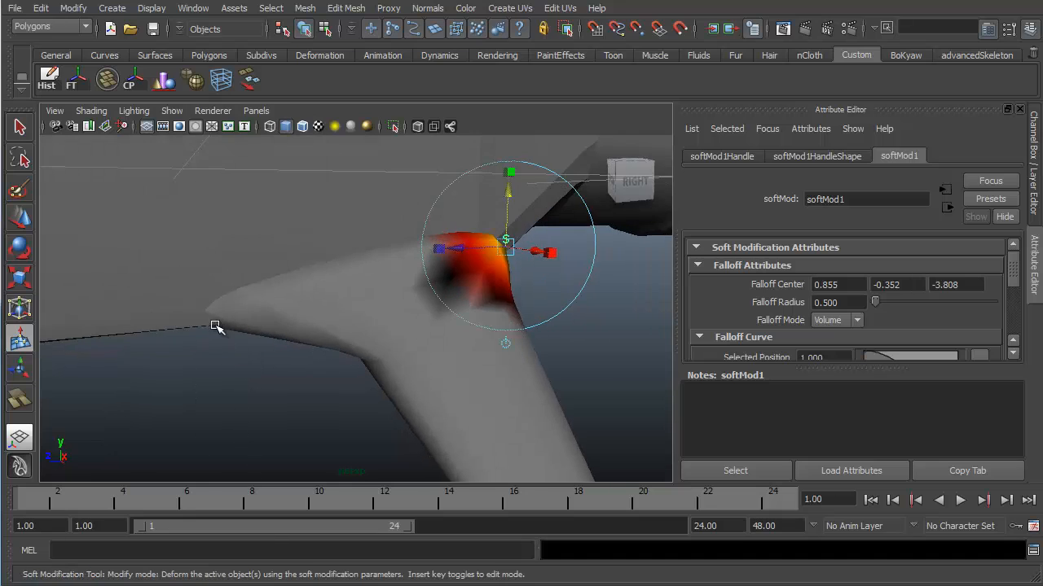
Add another soft modification on the strut near the joint's front tip and set its falloff radius to 0.5.
click(208, 310)
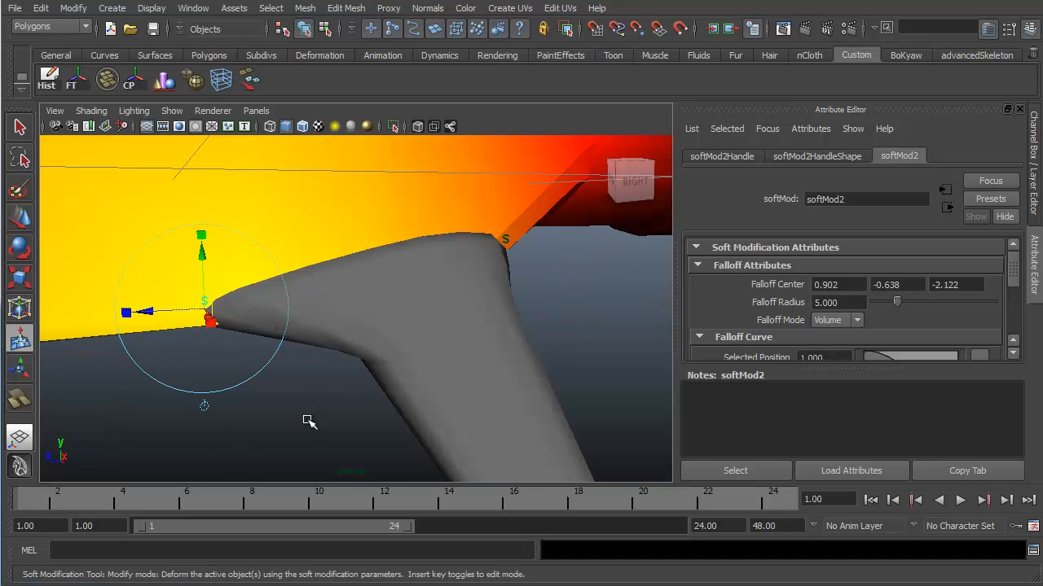
click(256, 361)
click(236, 314)
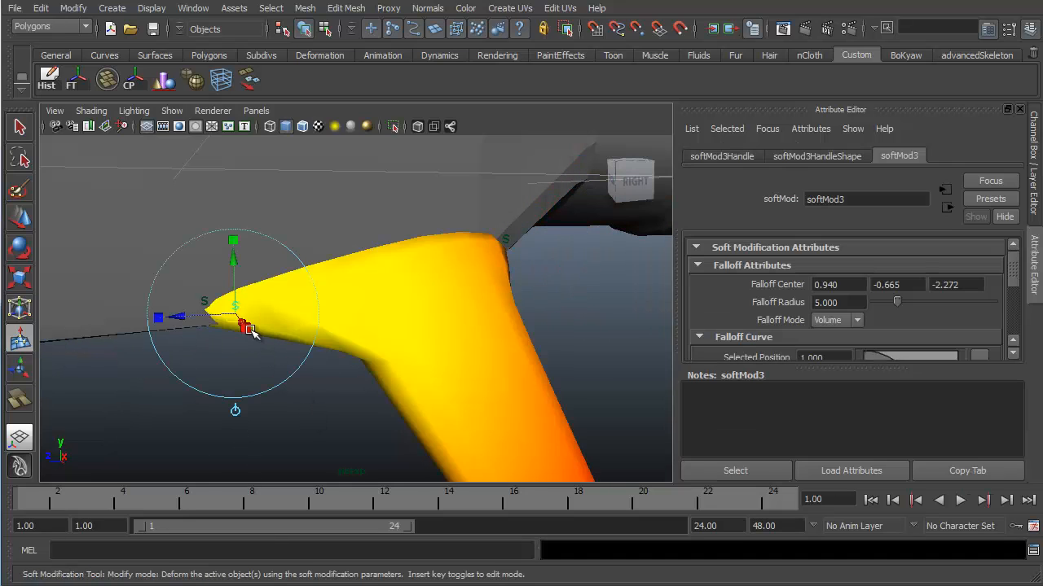
alt+drag(250, 330, 244, 359)
double_click(853, 303)
text(0.5)
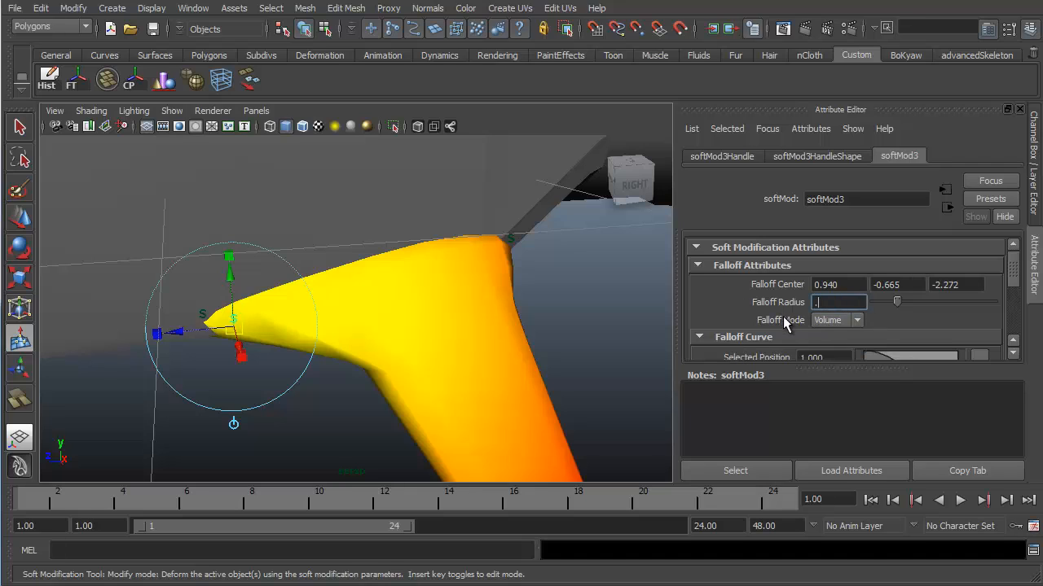
key(Return)
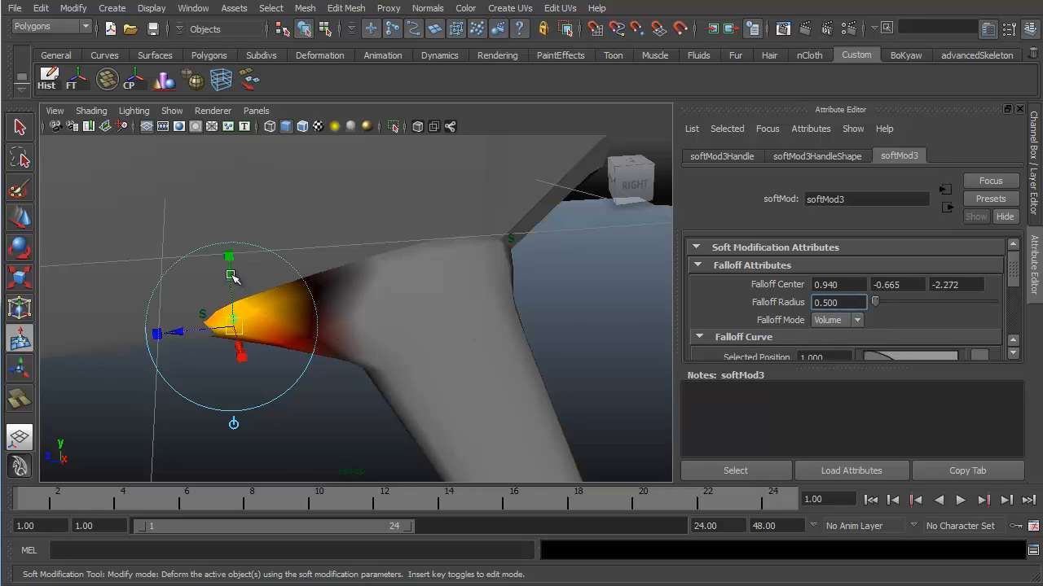
Move the front tip's soft modification handle slightly down and clear the selection.
mouse_move(232, 277)
mouse_down()
mouse_move(236, 291)
mouse_move(229, 283)
mouse_up()
alt+drag(232, 344, 238, 370)
alt+middle_drag(238, 370, 271, 308)
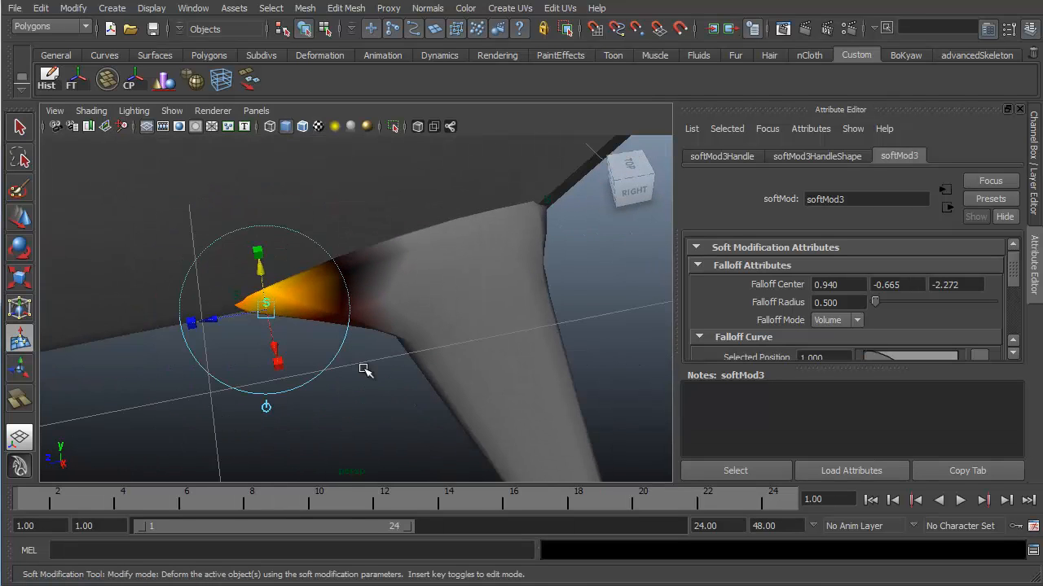
click(456, 431)
alt+right_drag(438, 469, 354, 286)
alt+drag(354, 286, 327, 244)
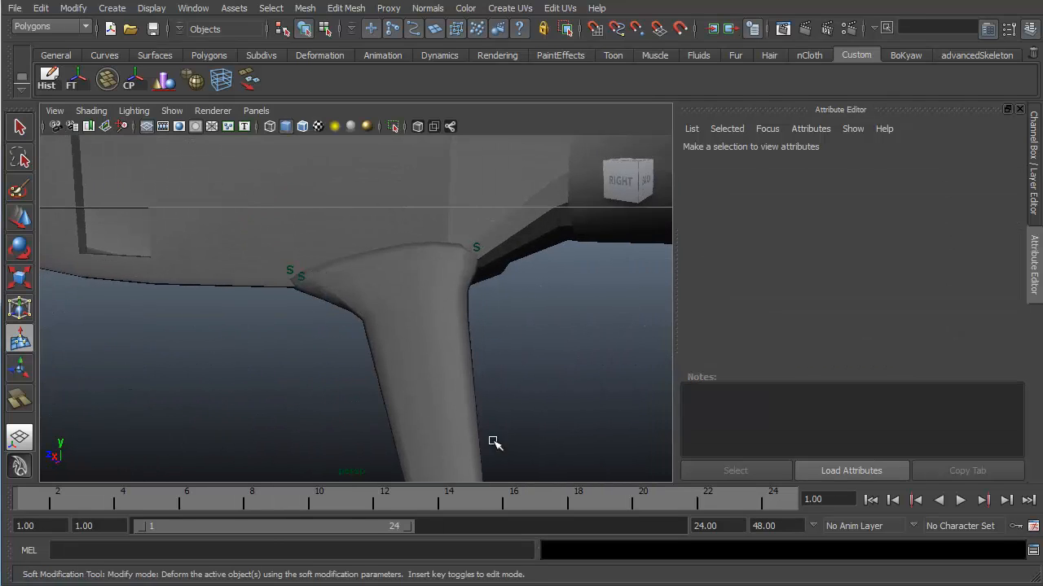
Select the fuselage and strut together with the soft modification handles and delete their construction history.
key(w)
alt+drag(494, 442, 487, 347)
drag(499, 247, 263, 365)
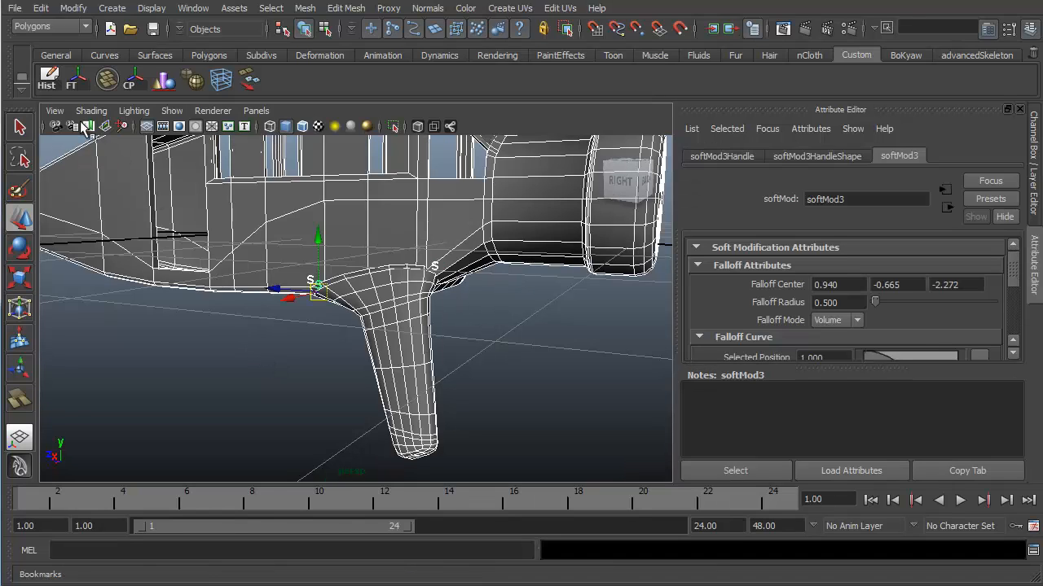
click(46, 79)
click(525, 372)
Delete the faces at the strut's lower end in the side view, leaving it open along a straight horizontal edge.
alt+drag(418, 349, 476, 334)
click(477, 334)
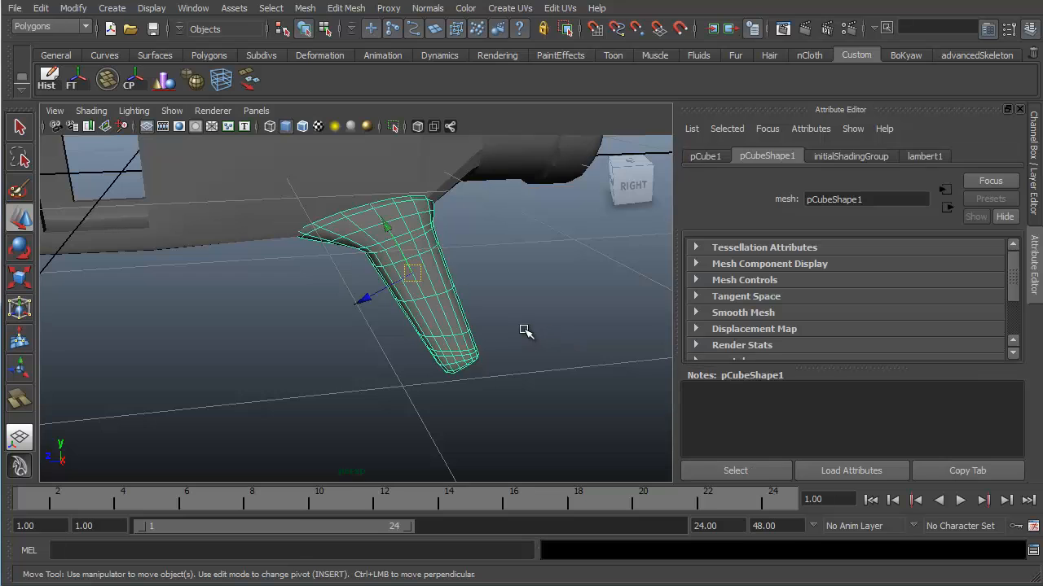
key(space)
drag(570, 330, 493, 374)
alt+middle_drag(493, 375, 469, 268)
right_drag(419, 364, 418, 405)
drag(544, 406, 269, 352)
key(Delete)
key(space)
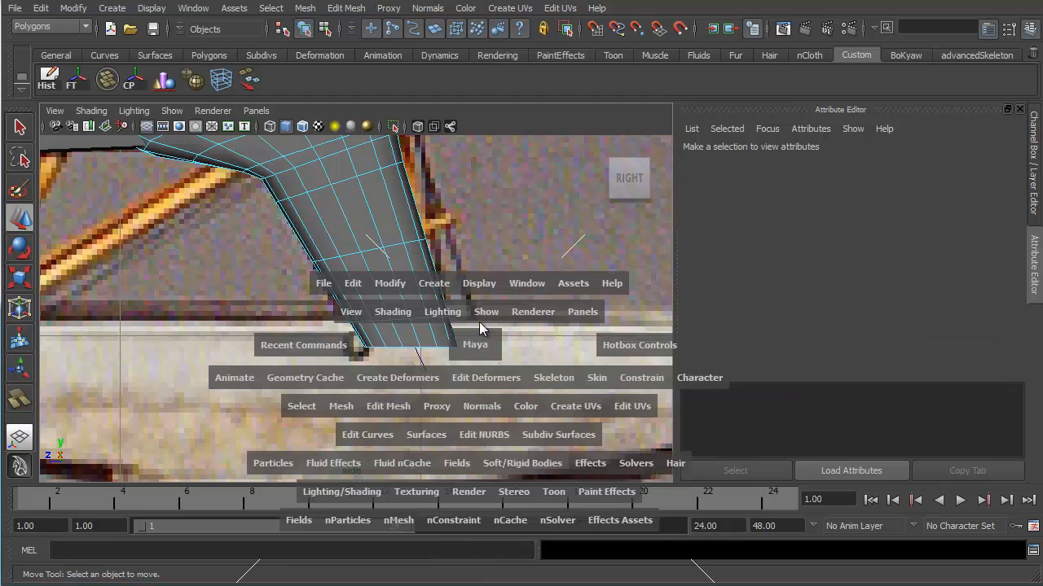
Return the strut to object mode in the perspective view and select the fuselage.
mouse_move(478, 333)
mouse_down()
mouse_move(495, 262)
mouse_move(363, 280)
mouse_move(442, 284)
mouse_move(419, 279)
mouse_up()
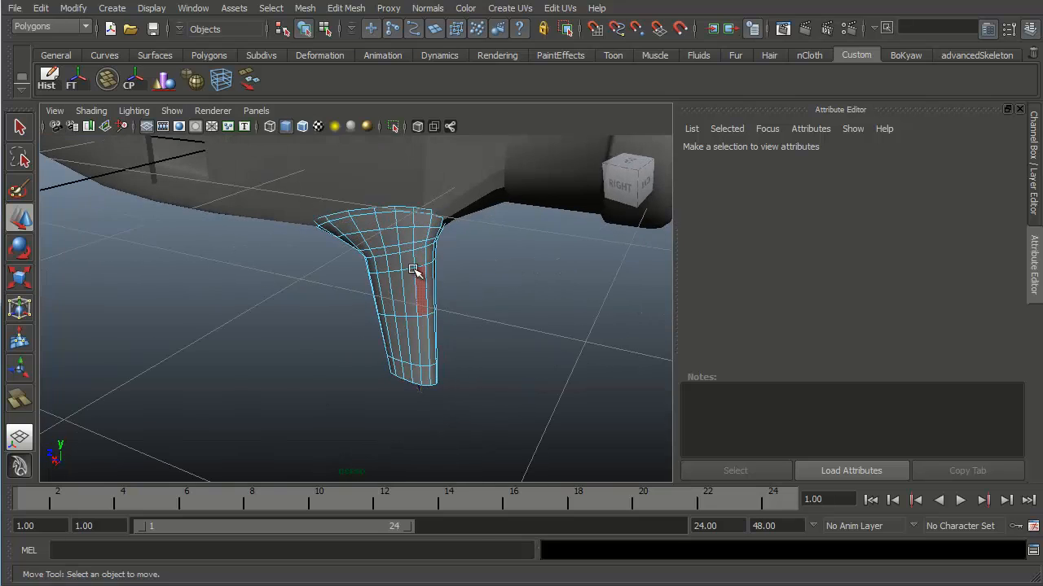
right_drag(419, 279, 496, 250)
click(402, 287)
alt+drag(494, 424, 439, 290)
click(439, 290)
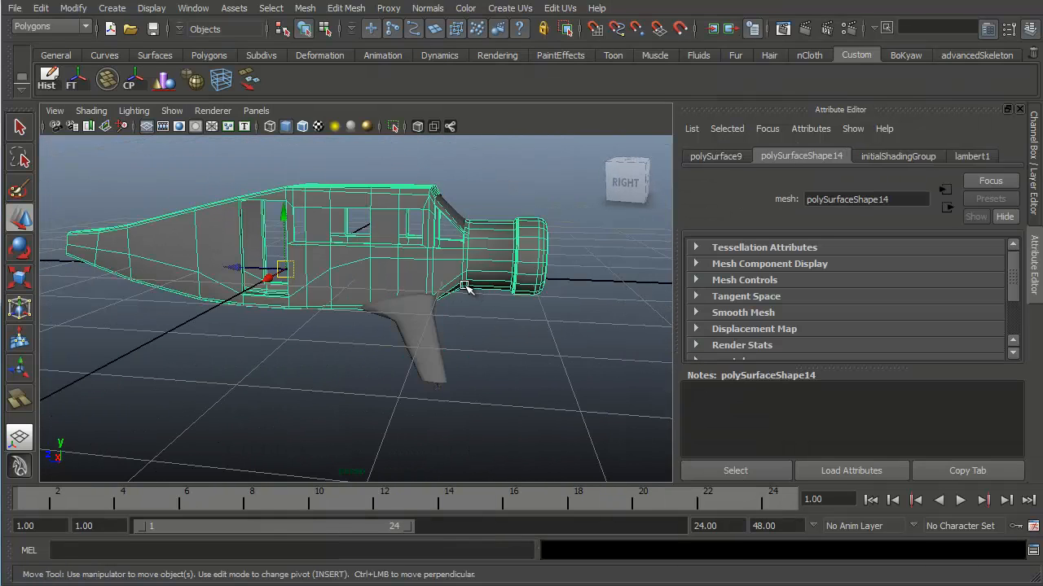
In the side view, soften the fuselage edges on the lower nose where the cabin tapers into the engine section.
key(space)
drag(539, 301, 486, 327)
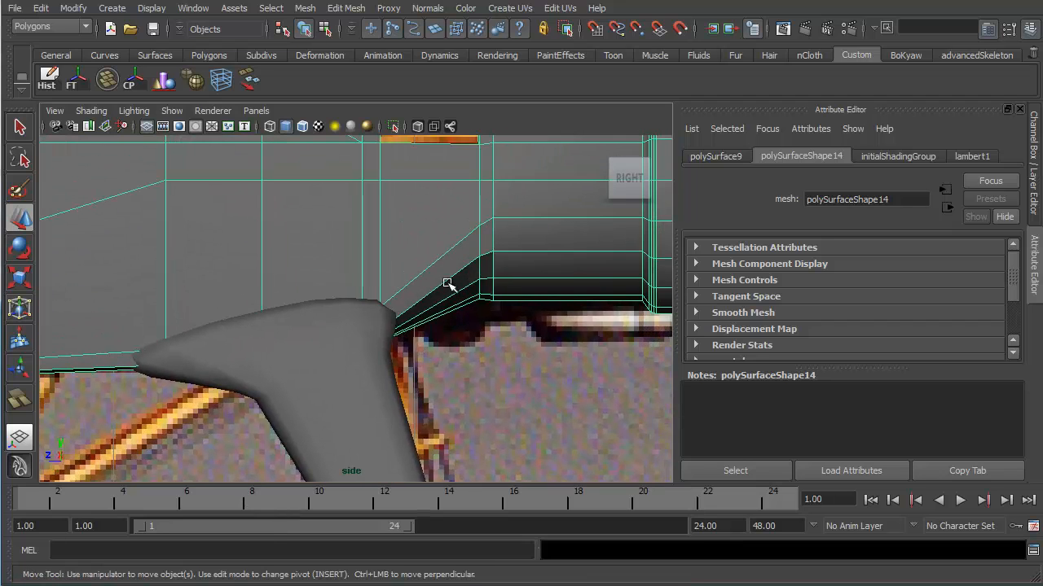
right_drag(432, 267, 432, 293)
mouse_move(524, 363)
mouse_down()
mouse_move(469, 301)
mouse_move(433, 212)
mouse_up()
click(479, 218)
shift+right_click(479, 218)
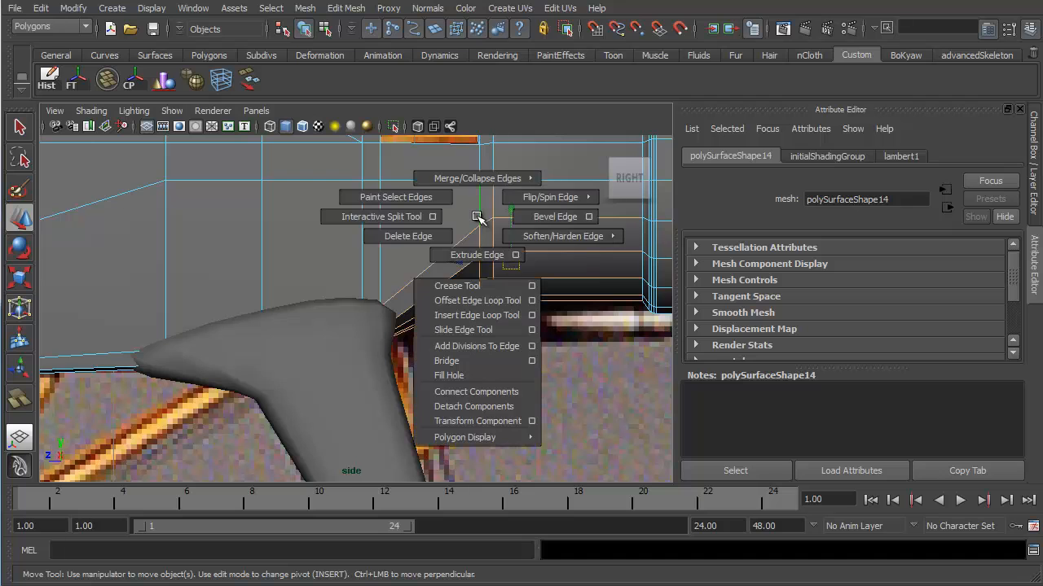
right_drag(478, 218, 601, 239)
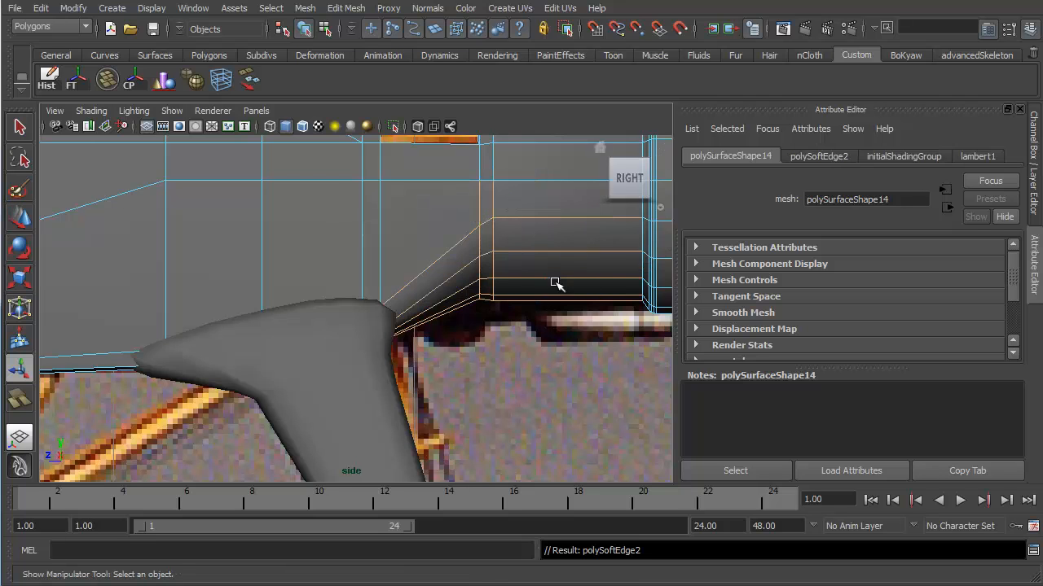
Soften the fuselage edges along the lower cabin side, from the door to the nose taper.
alt+right_drag(537, 291, 513, 351)
click(436, 358)
alt+middle_drag(415, 325, 509, 312)
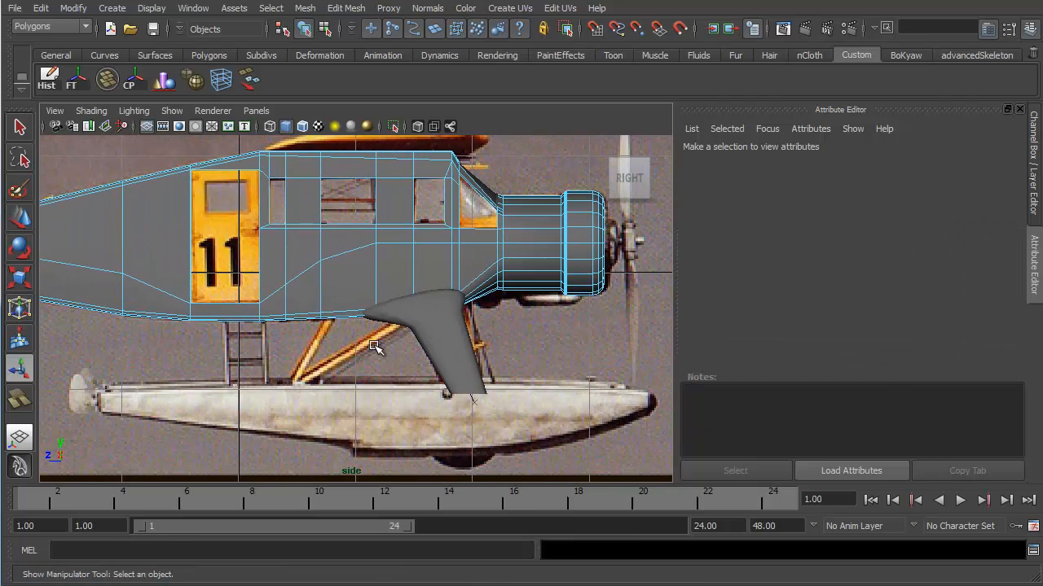
click(277, 277)
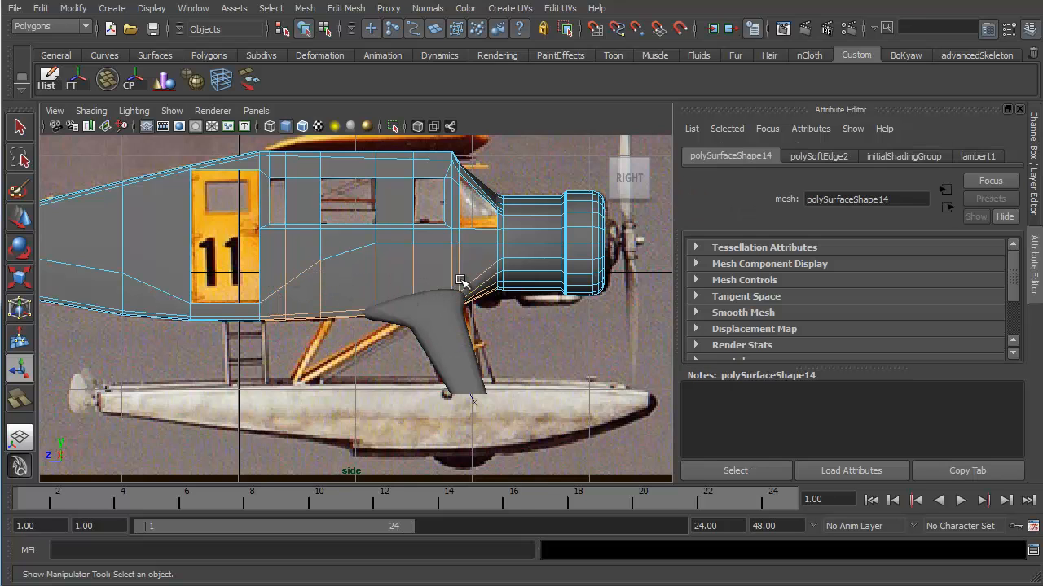
shift+right_drag(460, 281, 578, 282)
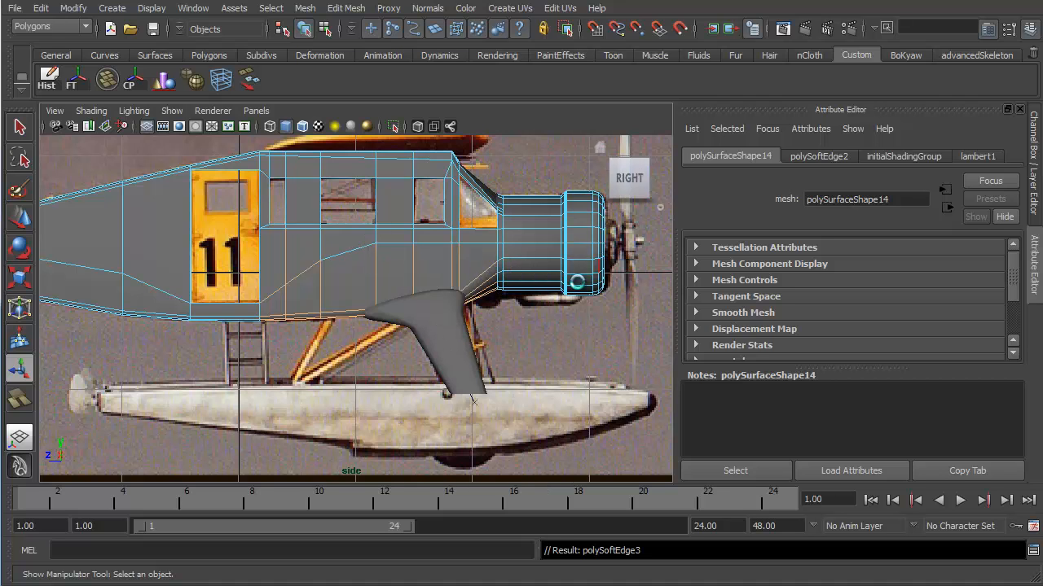
Return the fuselage to object mode with nothing selected and check its shading in the perspective view.
alt+right_drag(525, 364, 547, 366)
click(552, 345)
key(space)
drag(548, 342, 541, 237)
alt+drag(521, 303, 448, 287)
right_drag(461, 285, 518, 254)
alt+right_drag(455, 257, 488, 329)
alt+drag(423, 316, 484, 316)
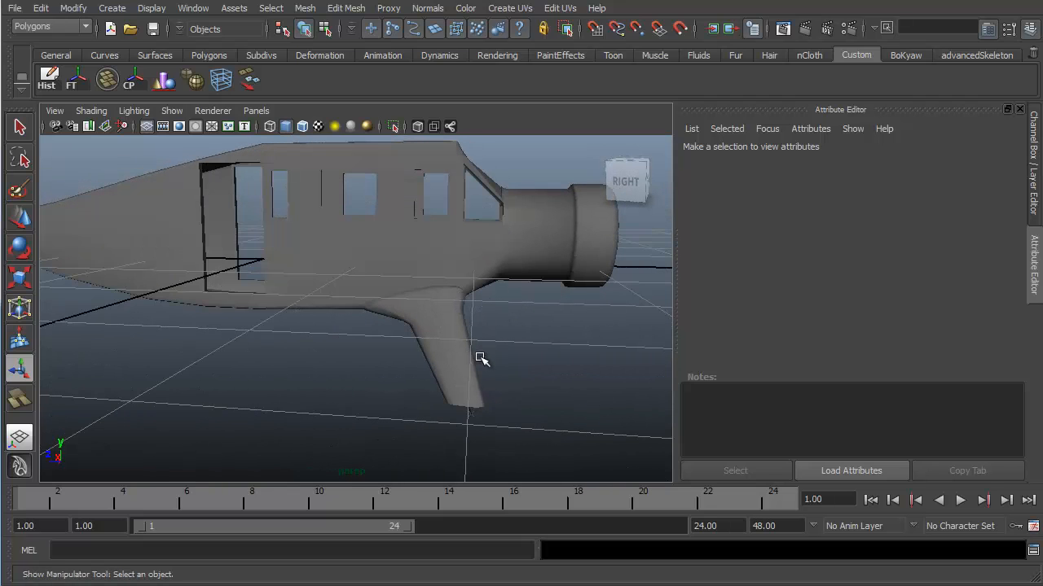
Select the strut, inspect its joint with the fuselage and save the scene.
alt+right_drag(480, 359, 477, 391)
click(448, 369)
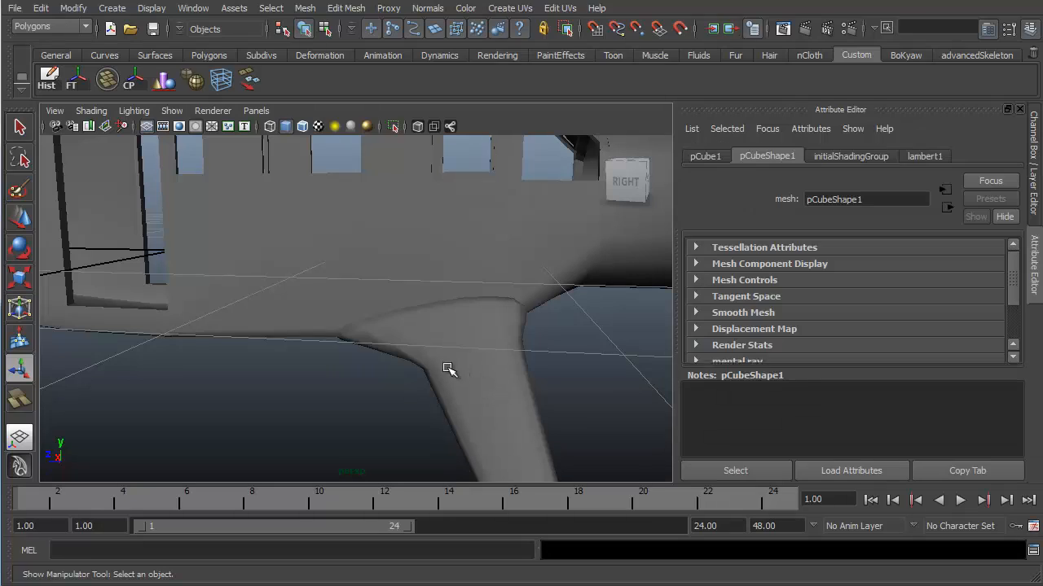
alt+drag(412, 353, 525, 406)
alt+right_drag(526, 406, 421, 288)
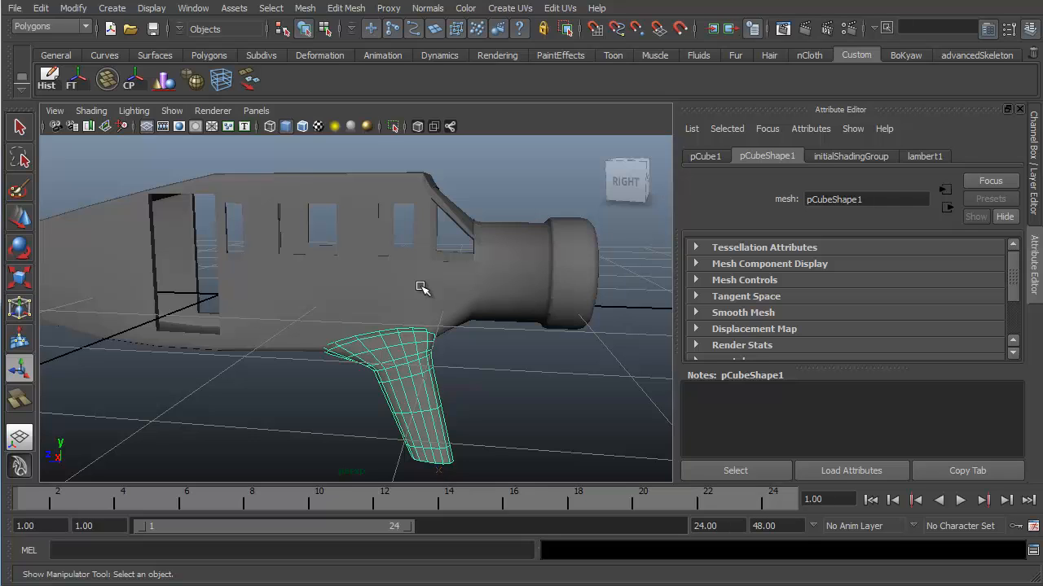
key(q)
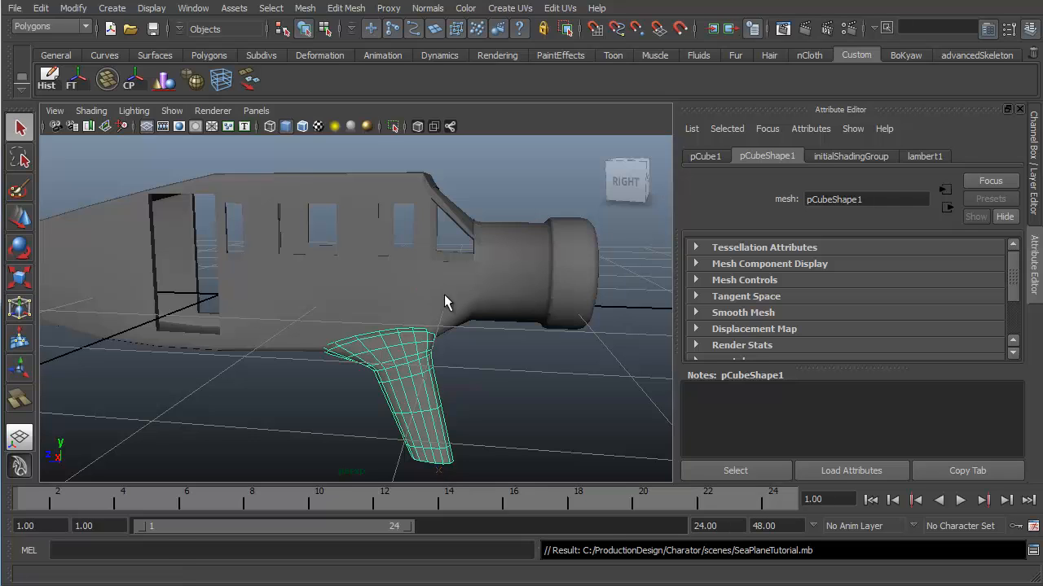